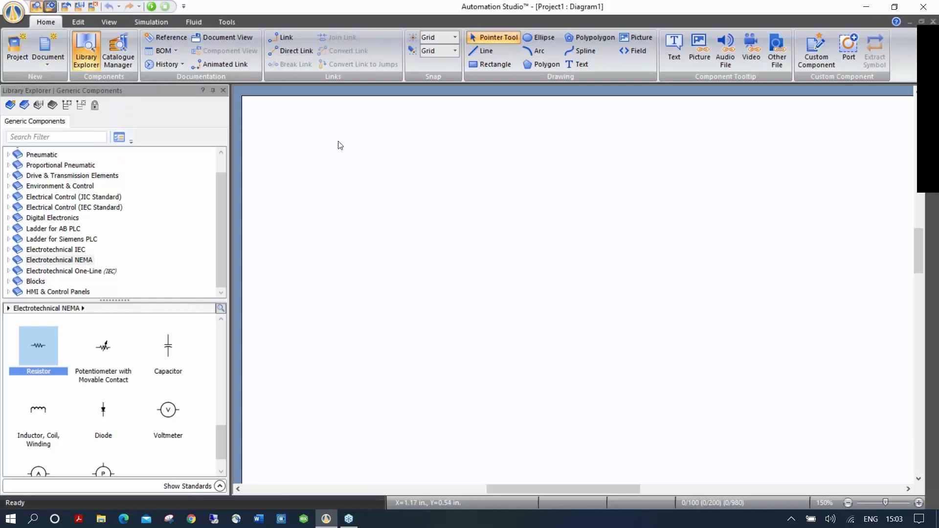
- Try to place a Battery from the Electrotechnical NEMA library on the standard diagram
scroll(220, 212, "up", 1)
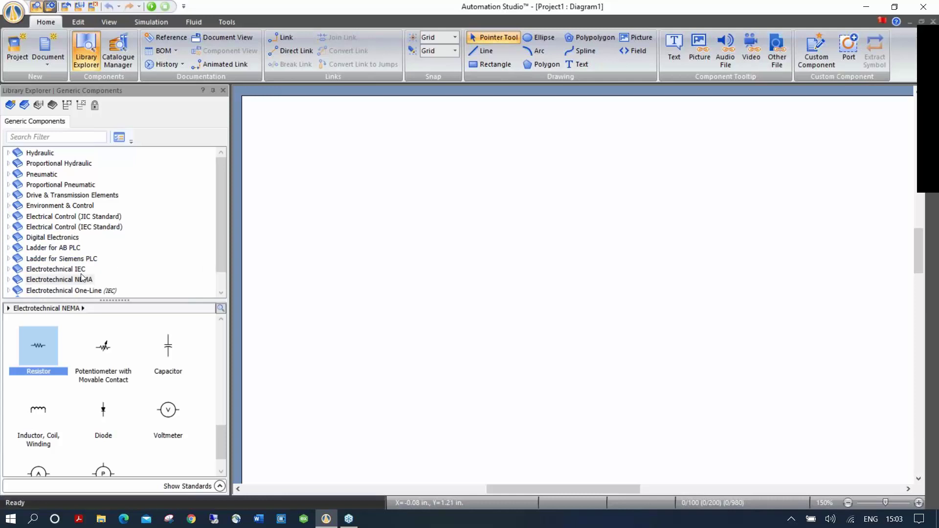
left_click(61, 280)
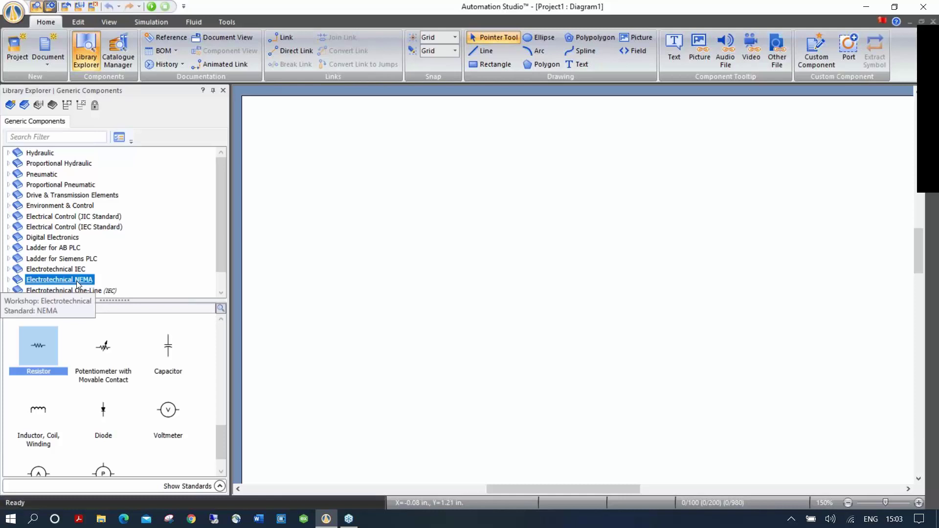
left_click_drag(221, 445, 220, 340)
left_click_drag(45, 346, 378, 243)
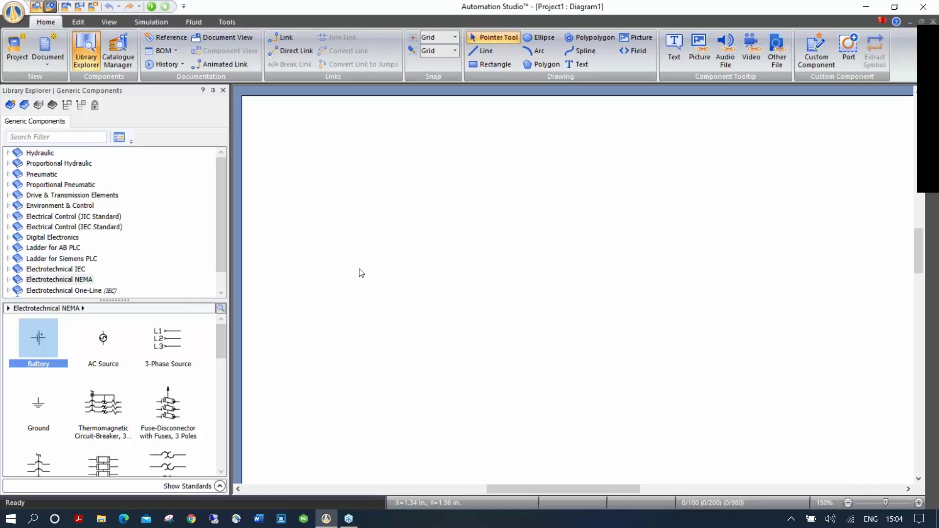
- Look through the component categories of the Electrical Control (JIC Standard) library
left_click(47, 218)
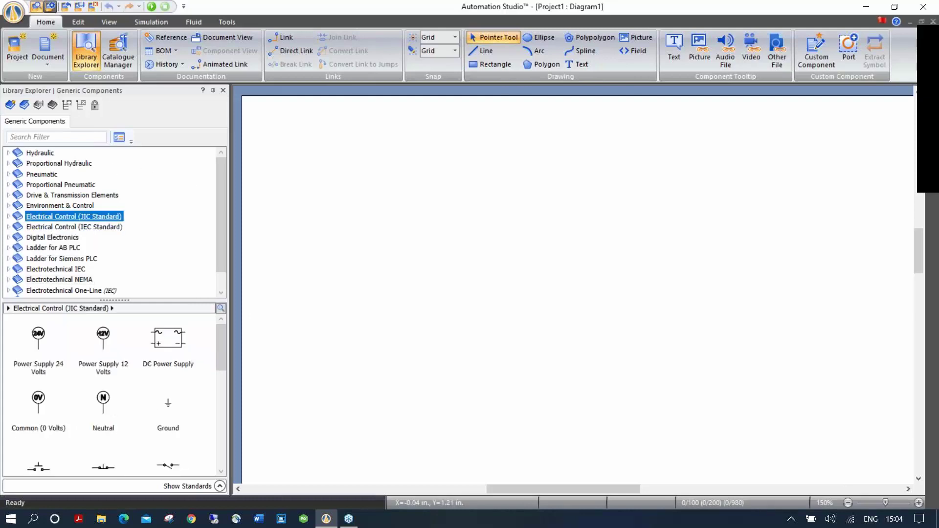
left_click(9, 217)
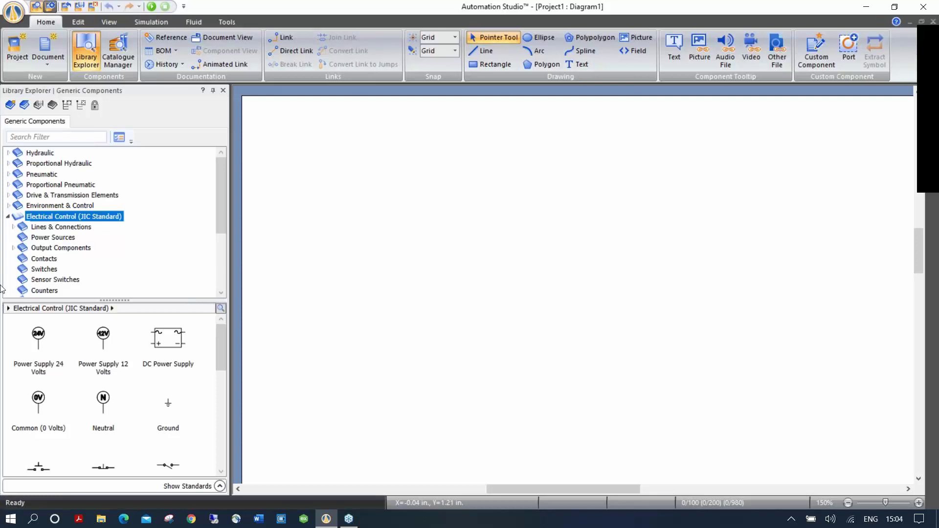
left_click(8, 216)
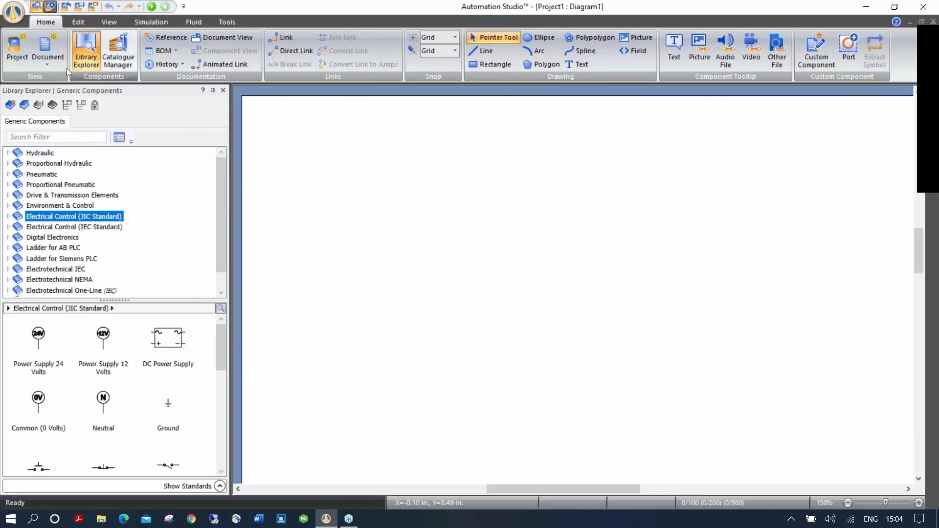
- Create a new electrotechnical diagram from the Default template
left_click(51, 60)
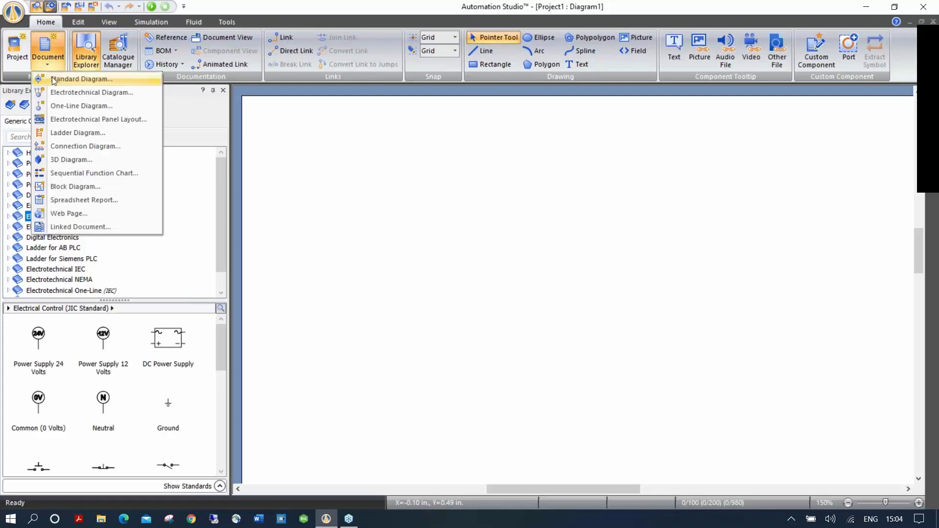
left_click(88, 91)
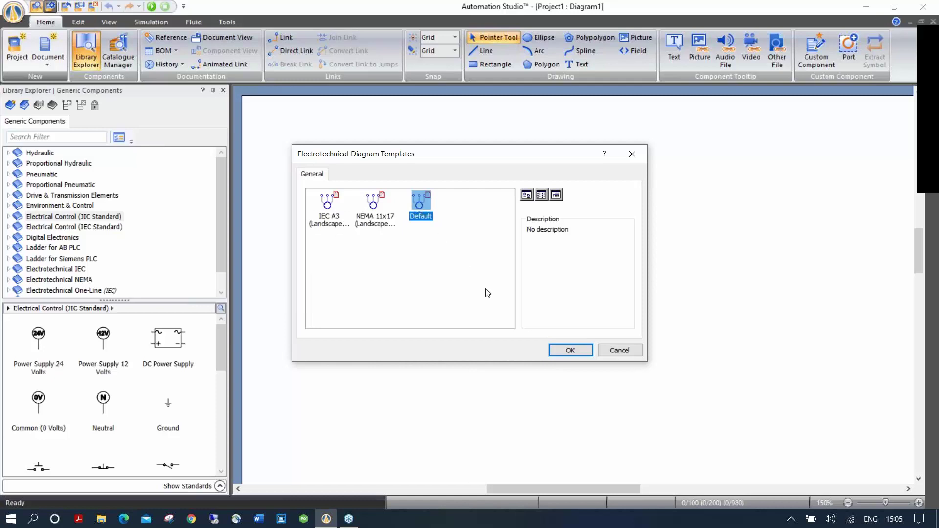
left_click(570, 351)
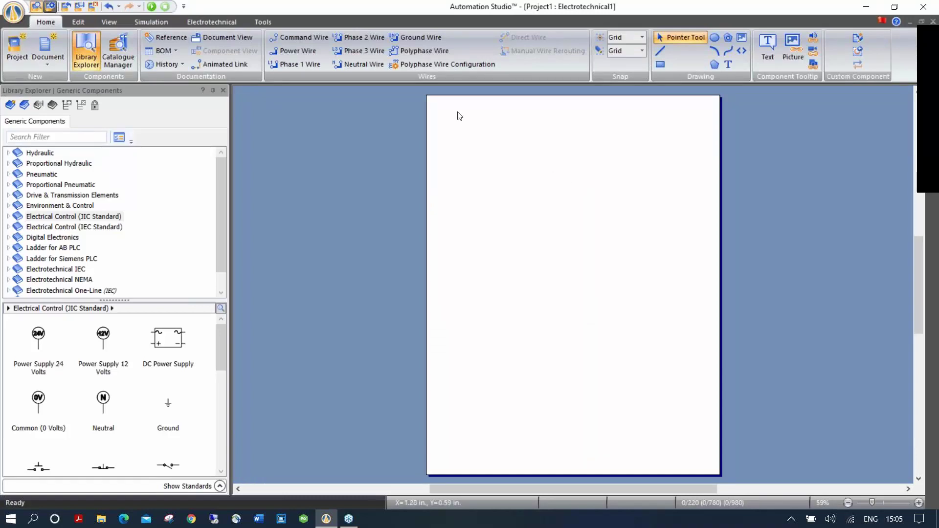
left_click_drag(515, 135, 495, 143)
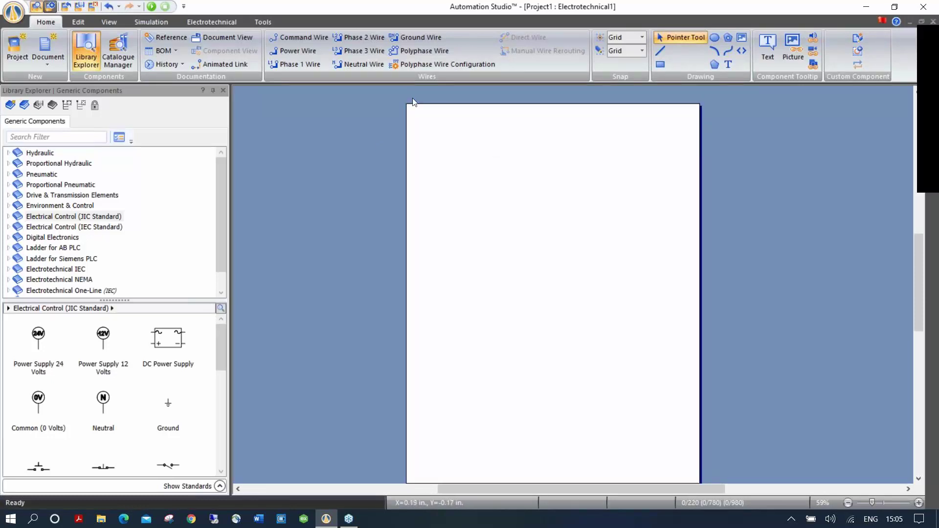
scroll(420, 116, "up", 3)
left_click_drag(616, 234, 488, 214)
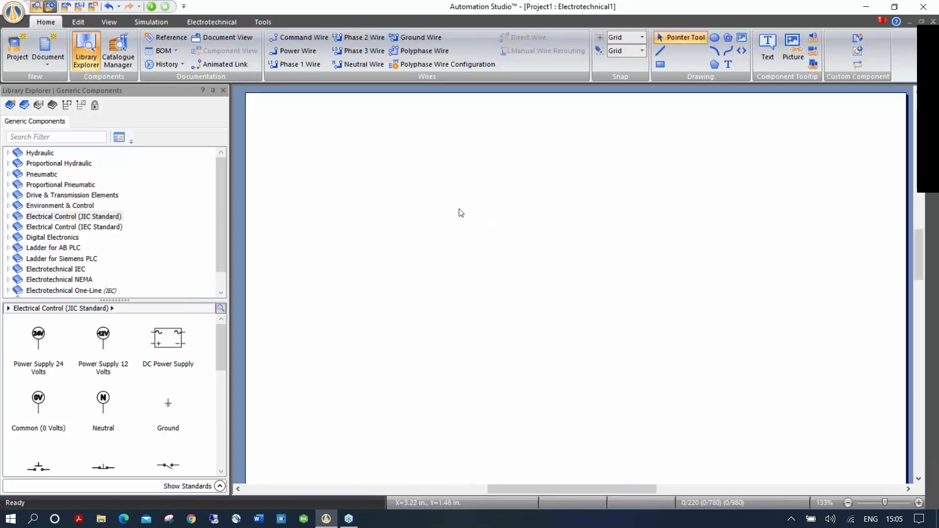
- Try to place a Fixed Displacement Pump from the Hydraulic library on the electrotechnical diagram
left_click(41, 153)
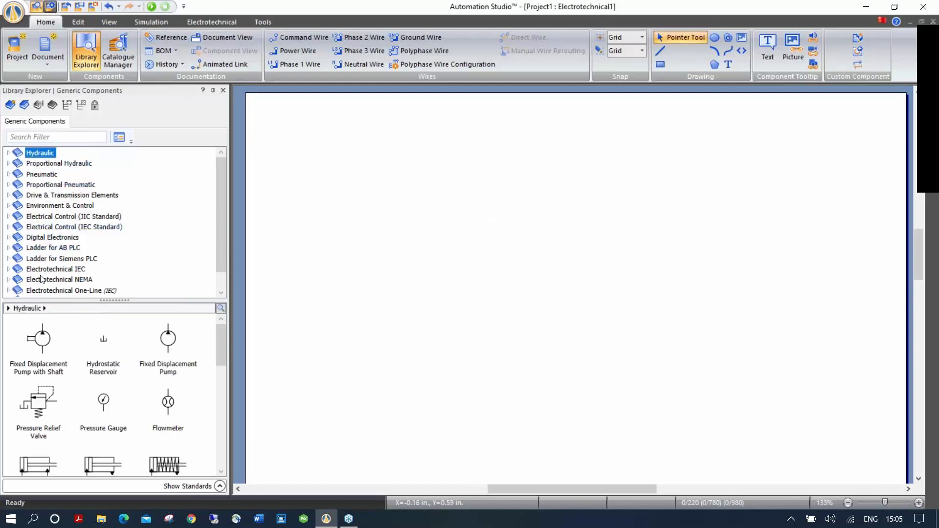
left_click_drag(168, 343, 172, 321)
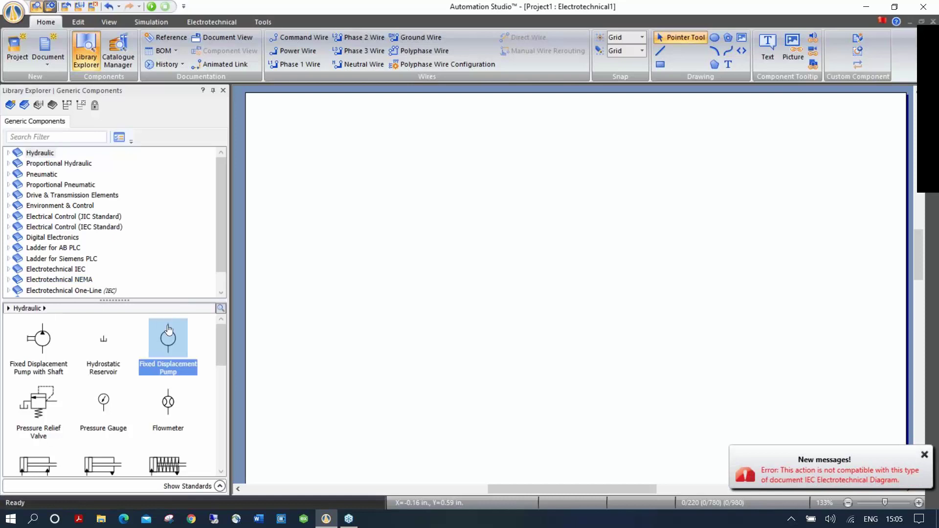
- Place a Battery from the Electrotechnical NEMA library on the electrotechnical diagram
left_click(52, 283)
left_click_drag(39, 340, 374, 201)
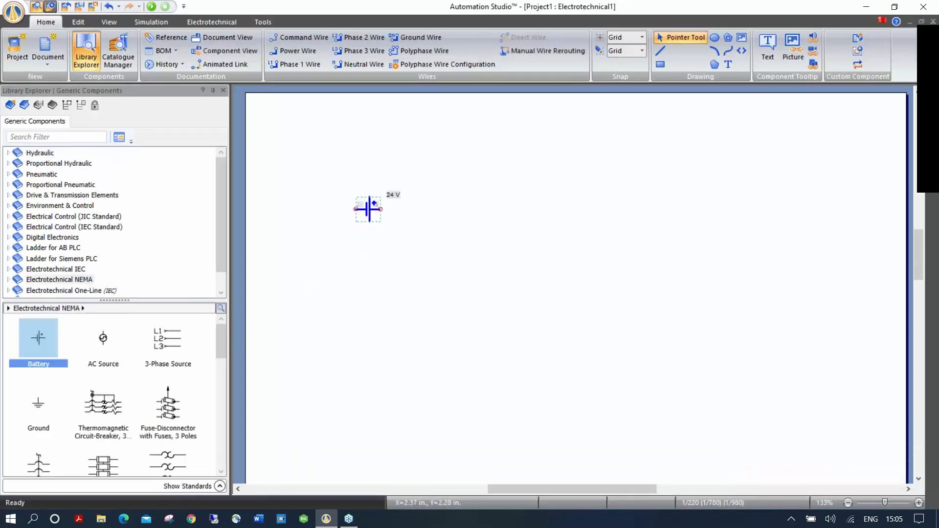
scroll(398, 233, "up", 1)
left_click_drag(398, 234, 455, 270)
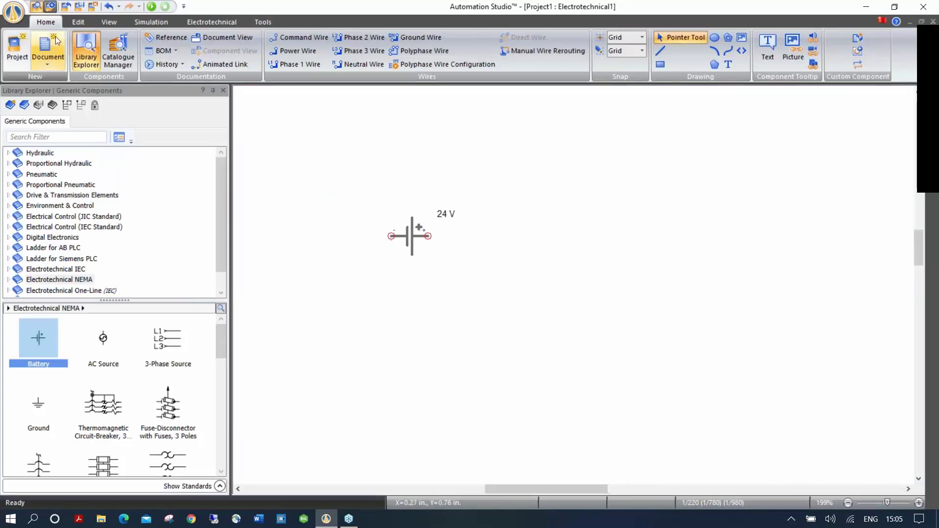
left_click(51, 55)
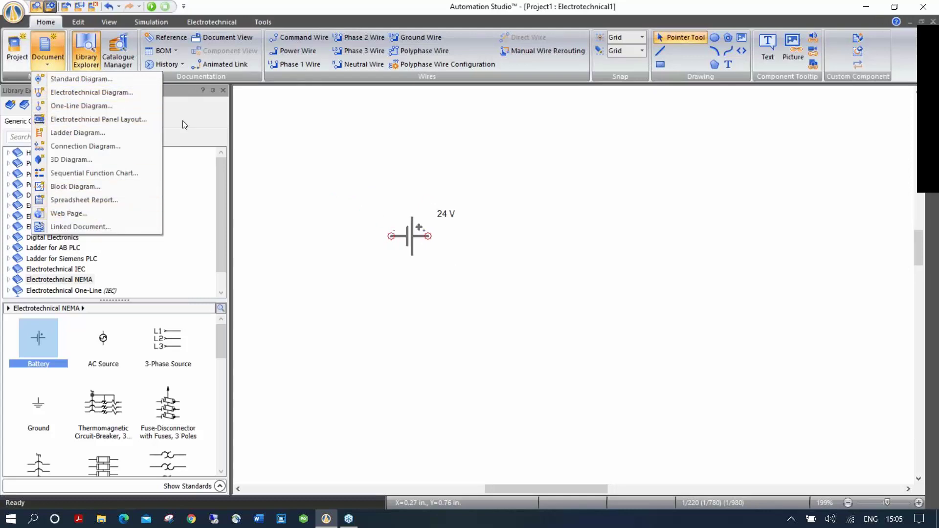
left_click(304, 145)
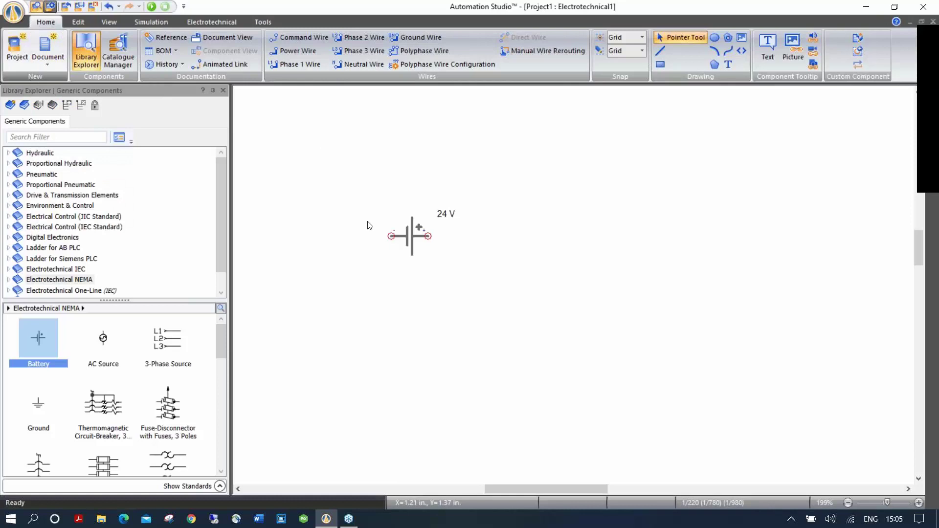
- Delete the battery from the electrotechnical diagram
left_click(415, 237)
key("Delete")
- Place a NEMA Battery in the upper-left area of the diagram and rotate it left 90° so its positive terminal faces up
left_click_drag(40, 345, 346, 190)
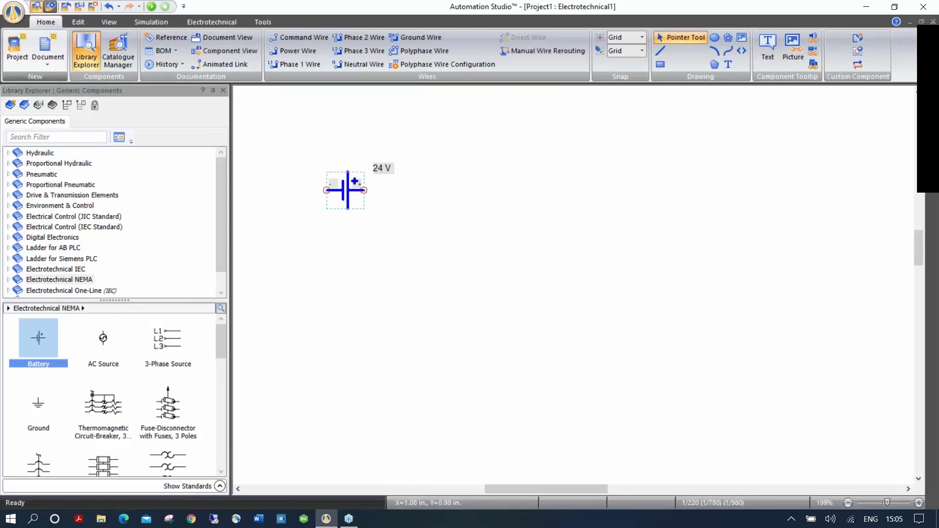
left_click(352, 235)
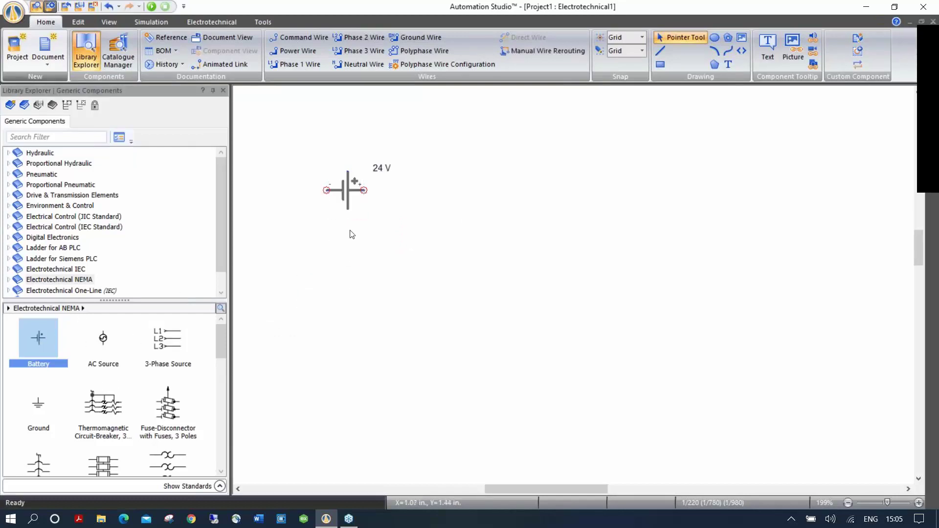
right_click(346, 192)
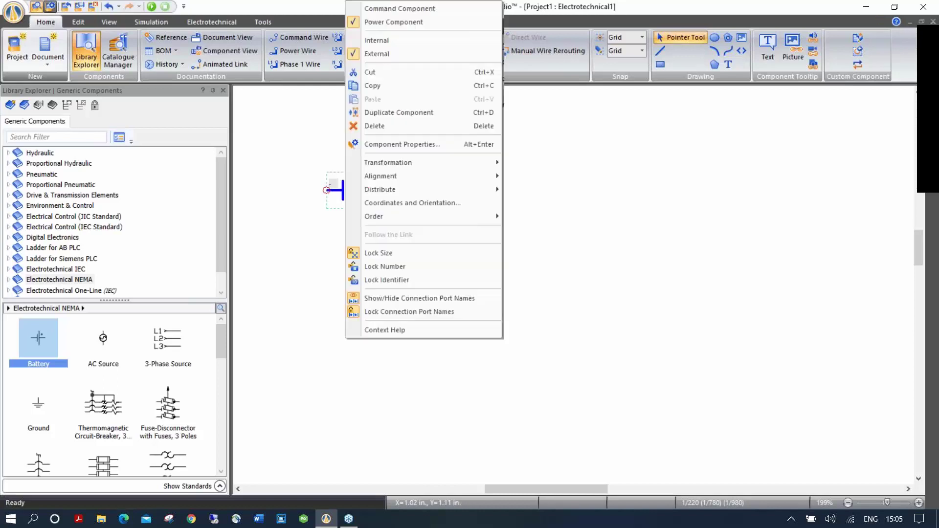
mouse_move(387, 162)
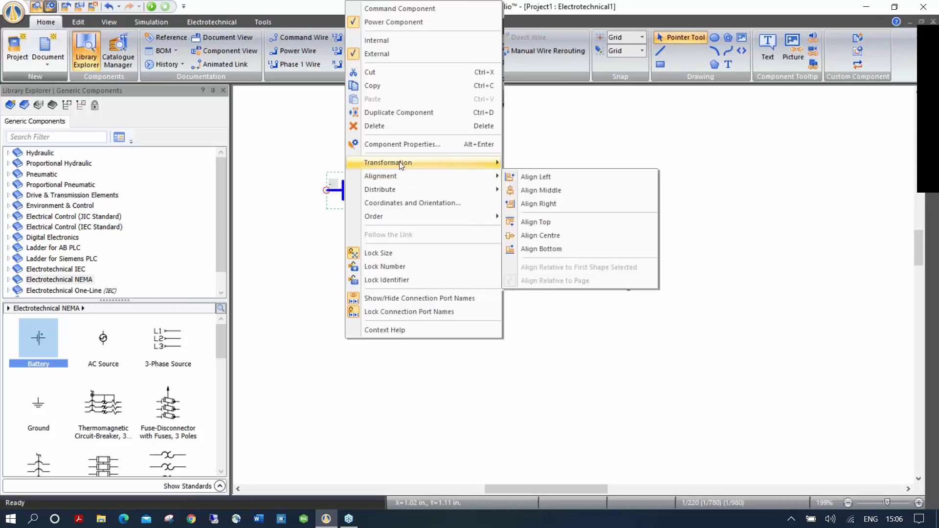
left_click(570, 181)
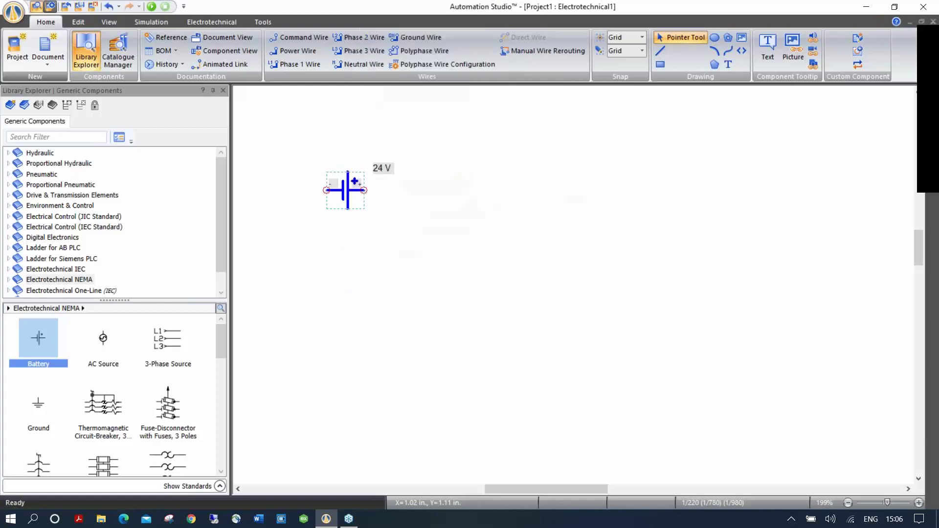
left_click(461, 171)
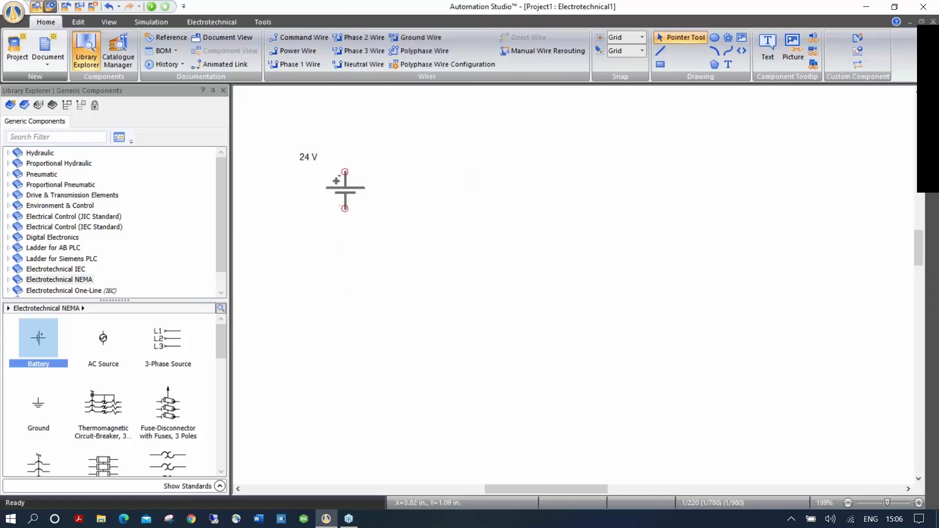
- Check the rotate and flip options available for the selected battery
left_click(342, 183)
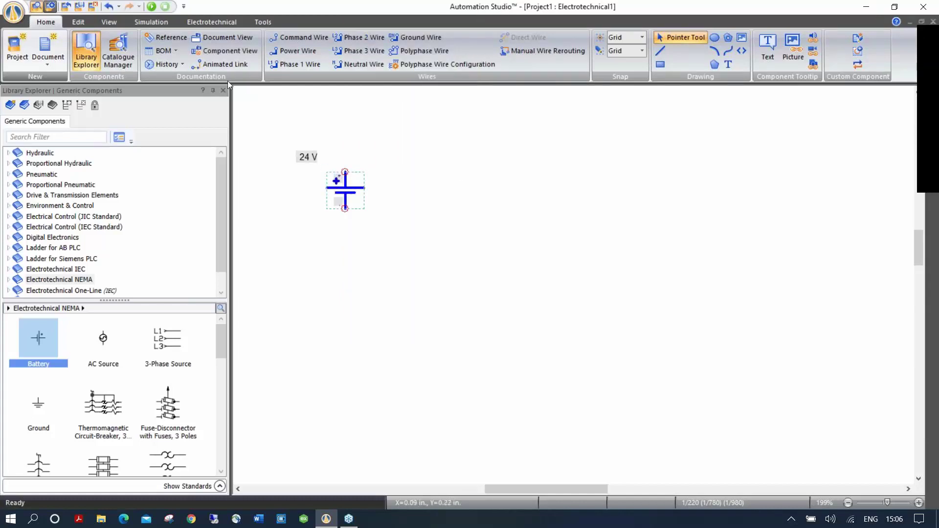
left_click(84, 20)
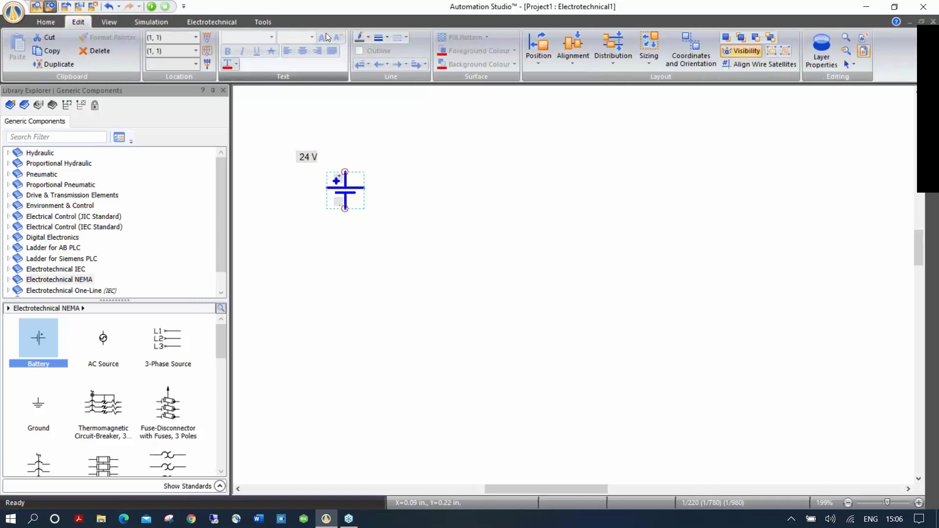
left_click(537, 54)
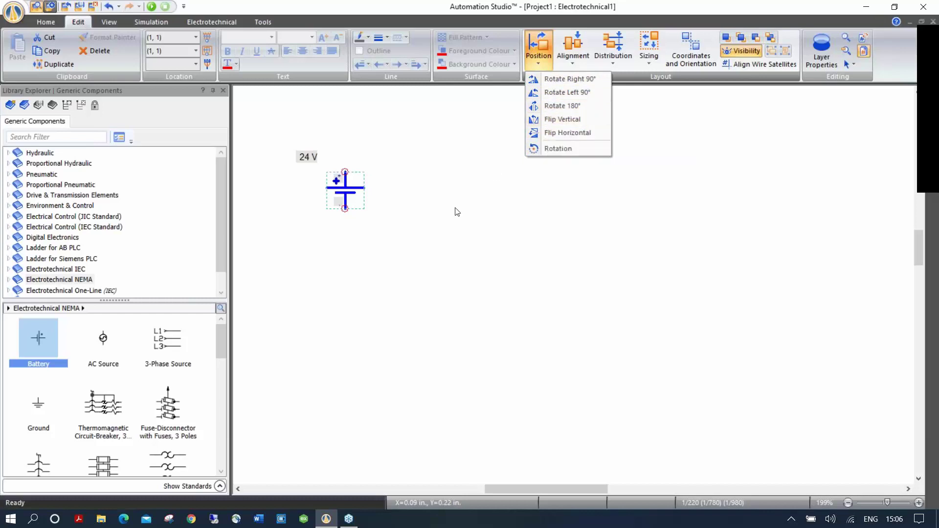
left_click(430, 234)
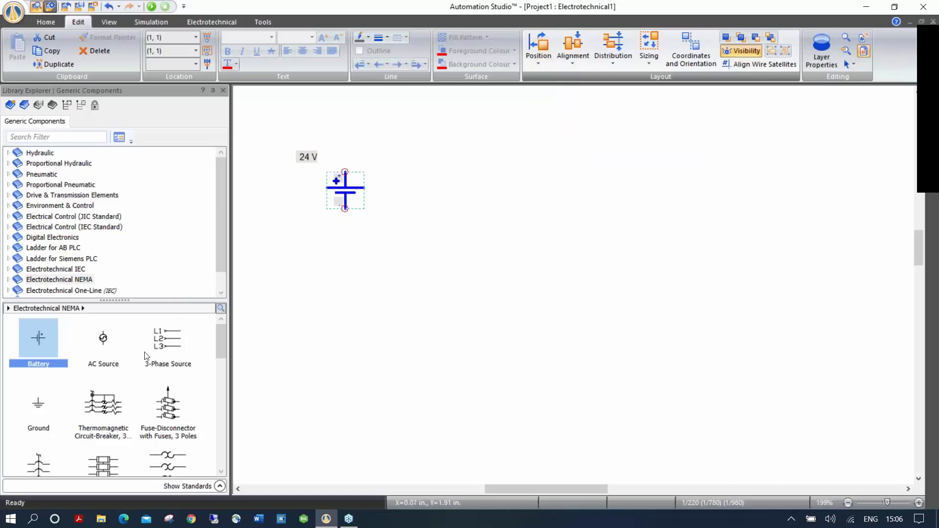
- Place a NEMA Resistor up and to the right of the battery and set its resistance to 200 Ω
left_click_drag(222, 342, 205, 434)
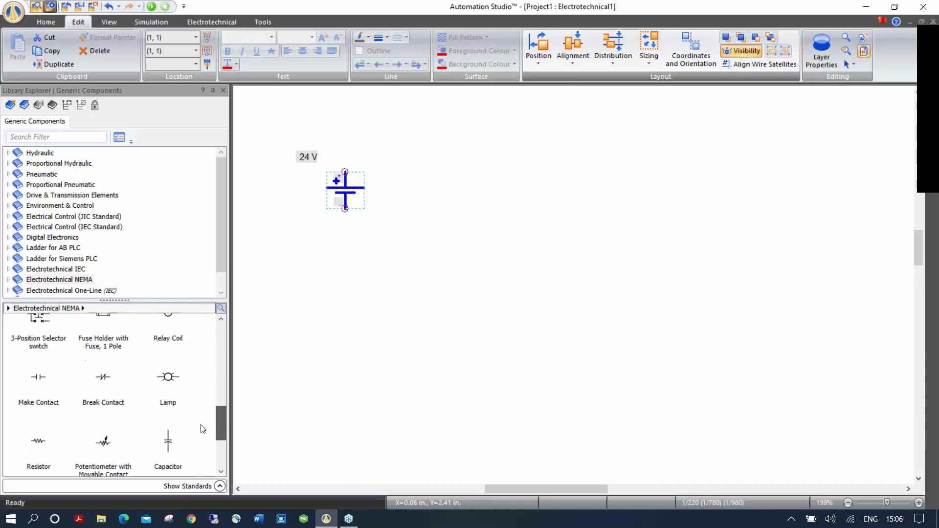
left_click_drag(30, 417, 430, 152)
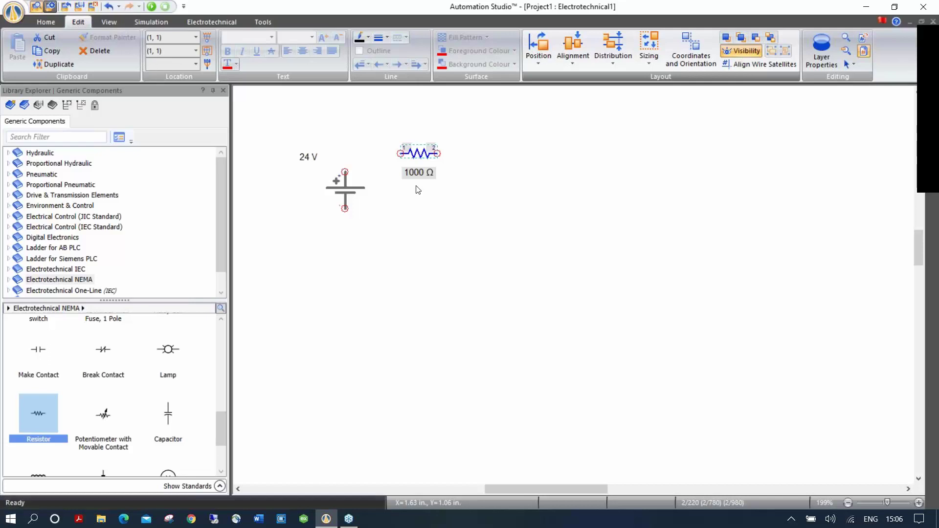
double_click(420, 156)
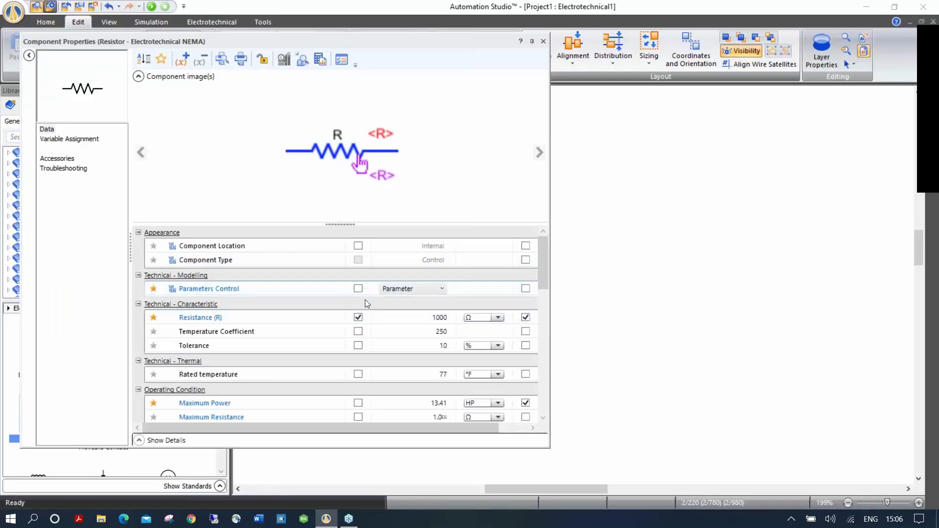
left_click(411, 321)
type("2")
key("Return")
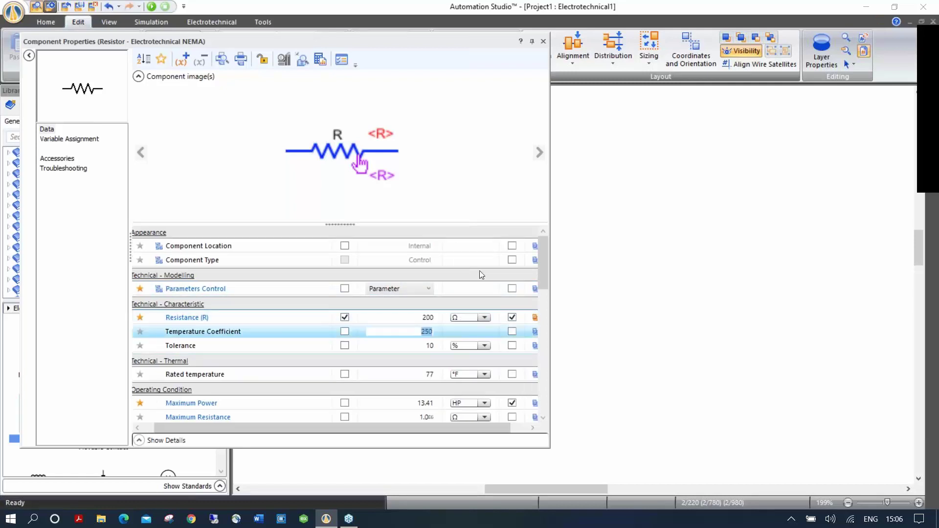
left_click(543, 41)
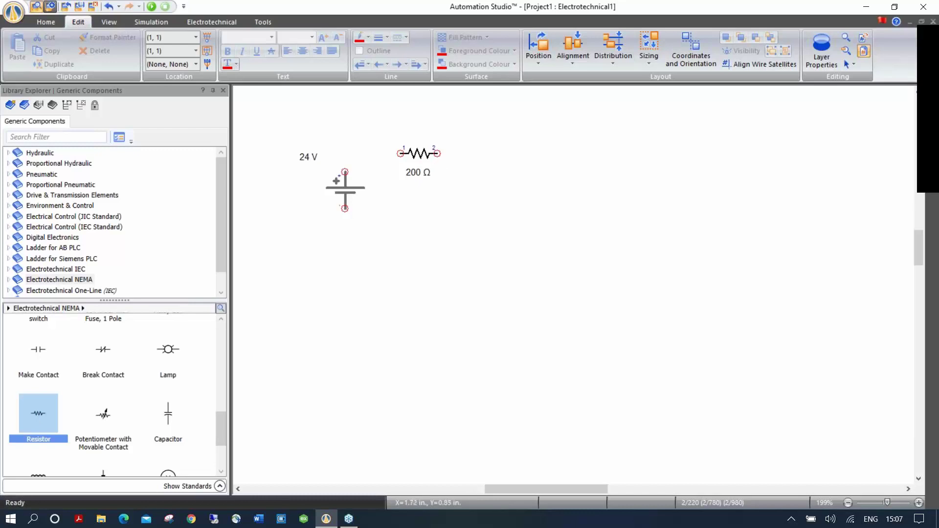
- Copy the 200 Ω resistor and paste the duplicate below and to the right of it
right_click(415, 152)
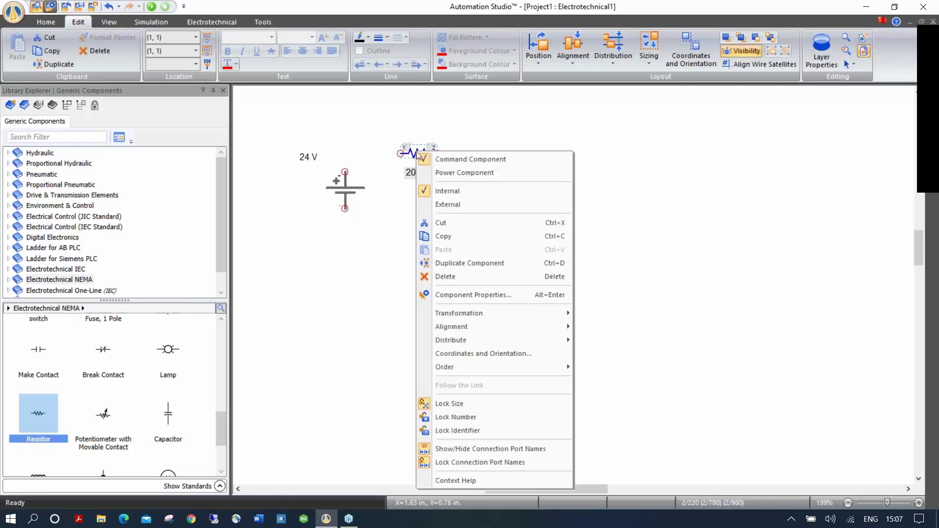
left_click(453, 236)
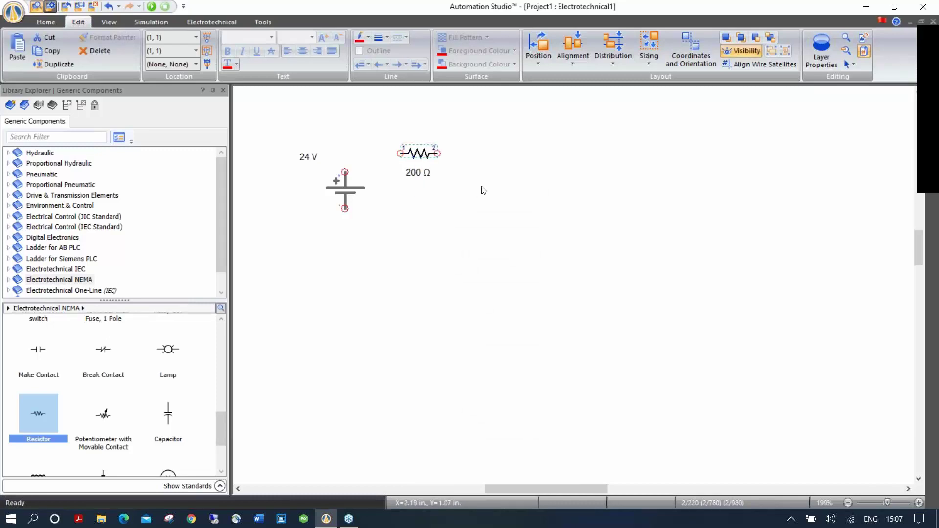
right_click(483, 188)
left_click(509, 195)
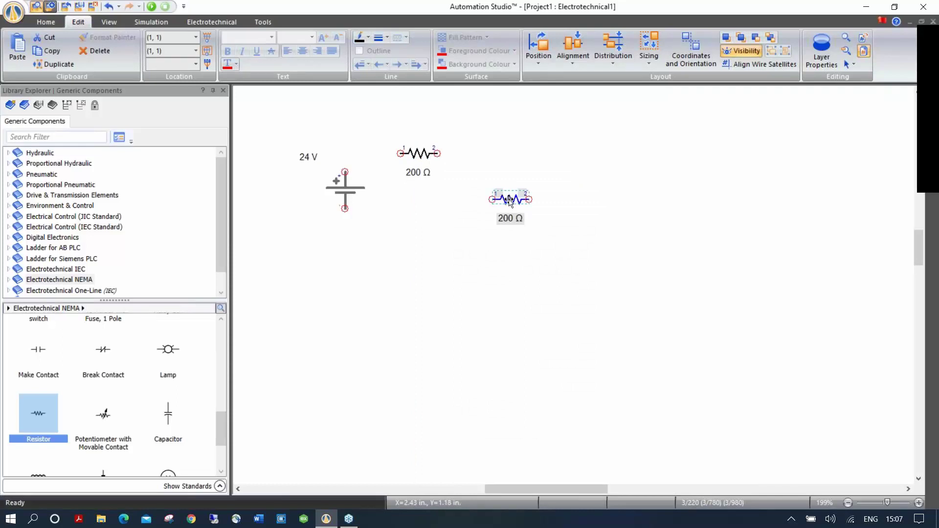
- Delete the duplicate resistors pasted below and to the right of the original 200 Ω resistor
key("Delete")
left_click(419, 158)
key("ctrl+v")
key("Delete")
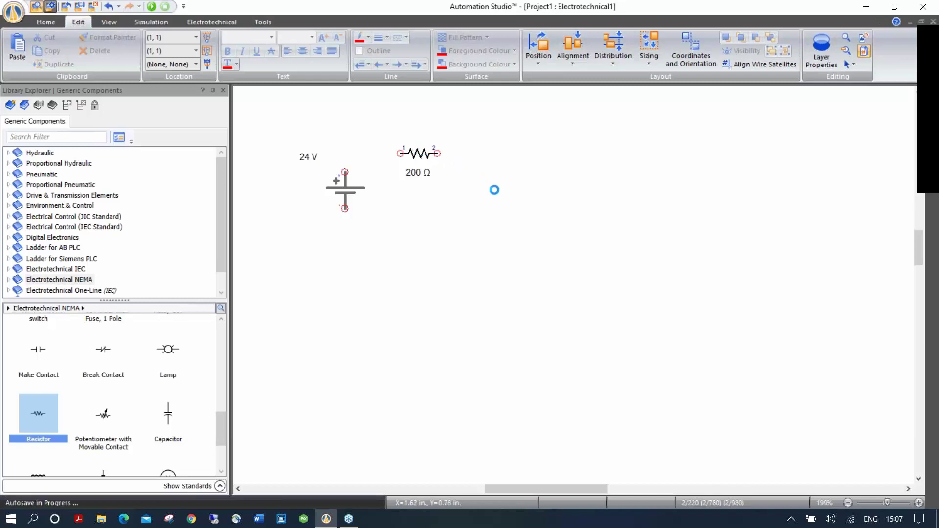
- Duplicate the 200 Ω resistor again and position the copy slightly below and to the right of the original
key("ctrl+v")
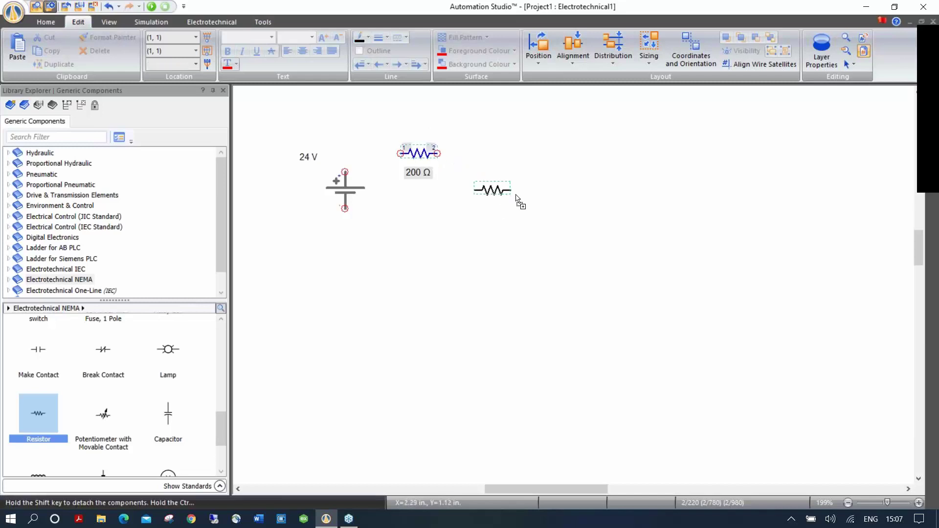
left_click(504, 188)
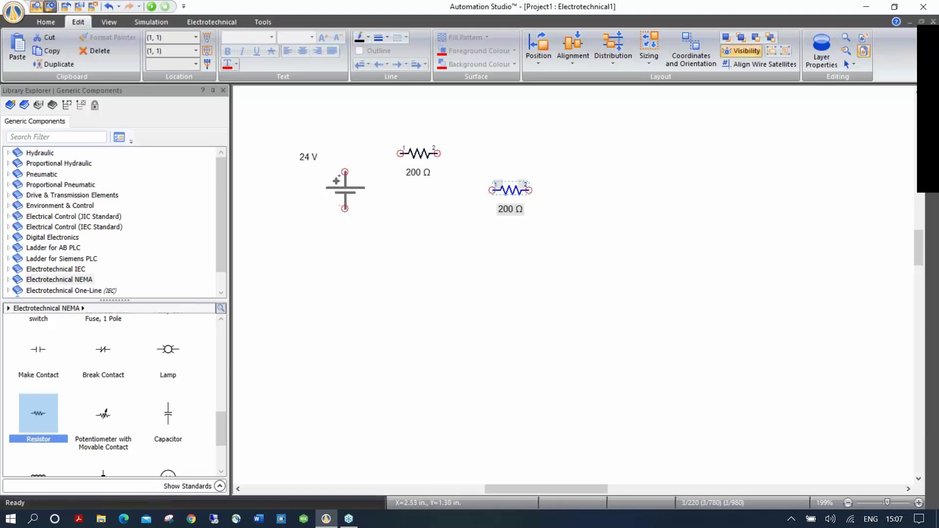
left_click(552, 219)
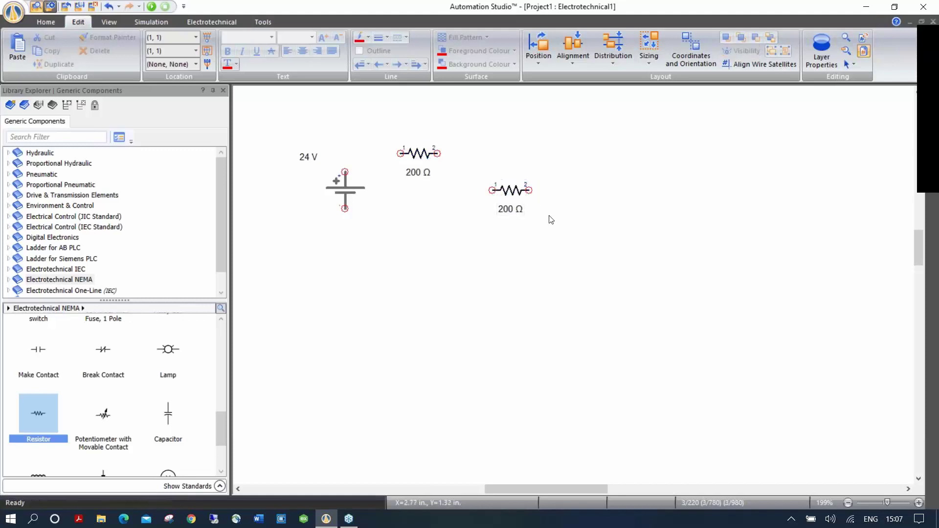
left_click(509, 190)
left_click_drag(509, 190, 490, 181)
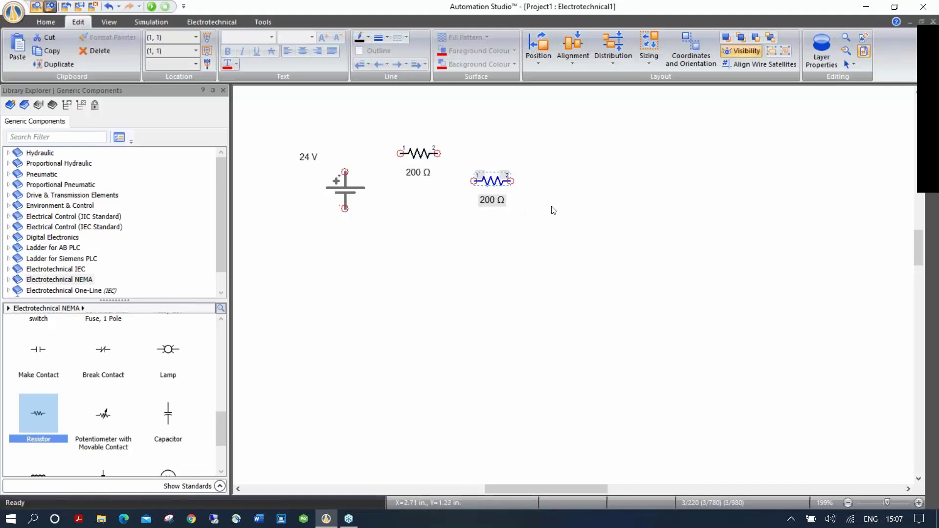
- Rotate the duplicate resistor 180° and right by 90° so it stands vertically, and move it slightly down
right_click(491, 181)
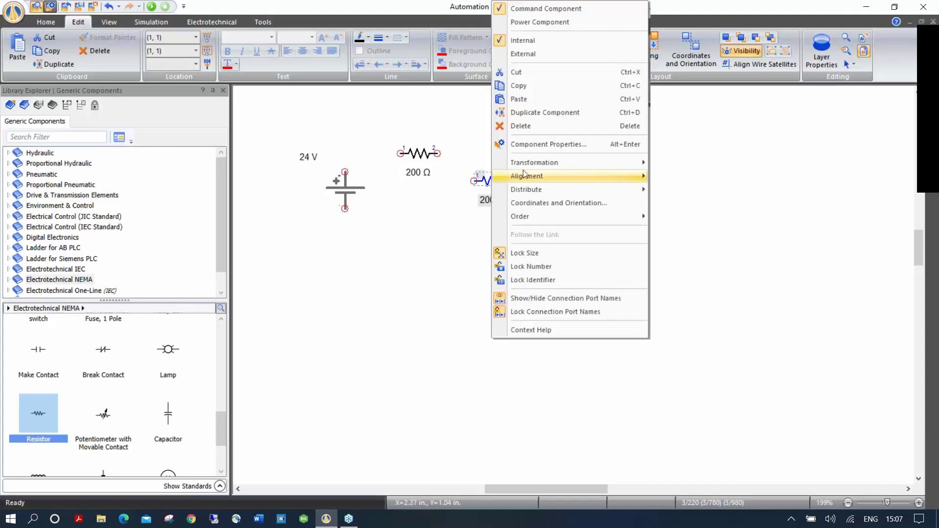
mouse_move(541, 166)
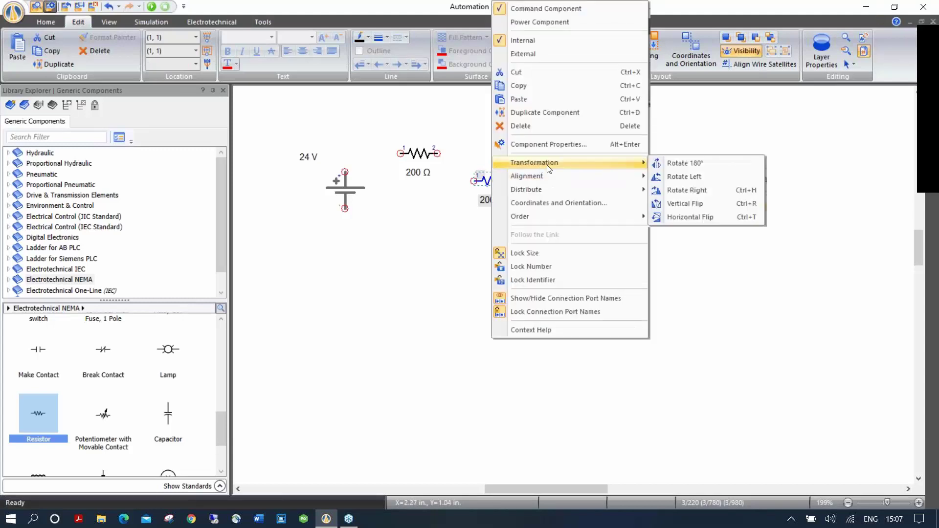
left_click(684, 164)
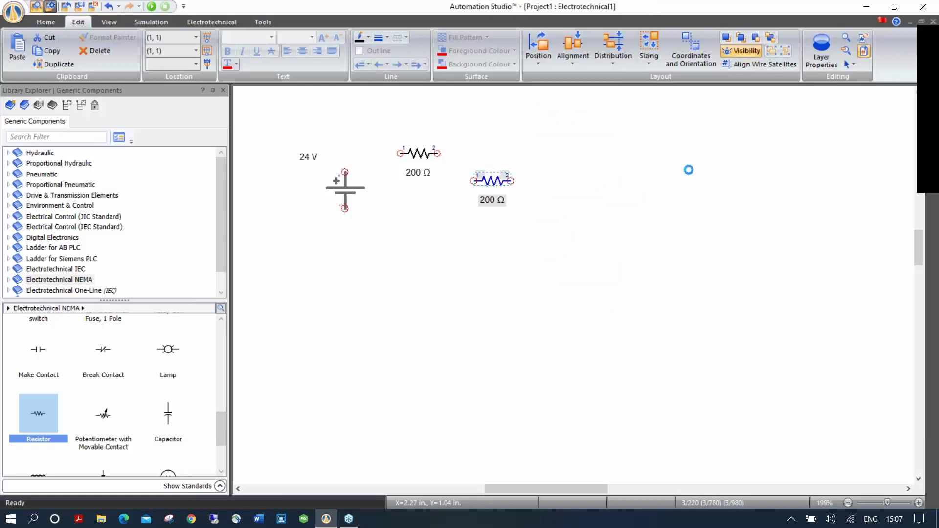
right_click(488, 180)
mouse_move(541, 163)
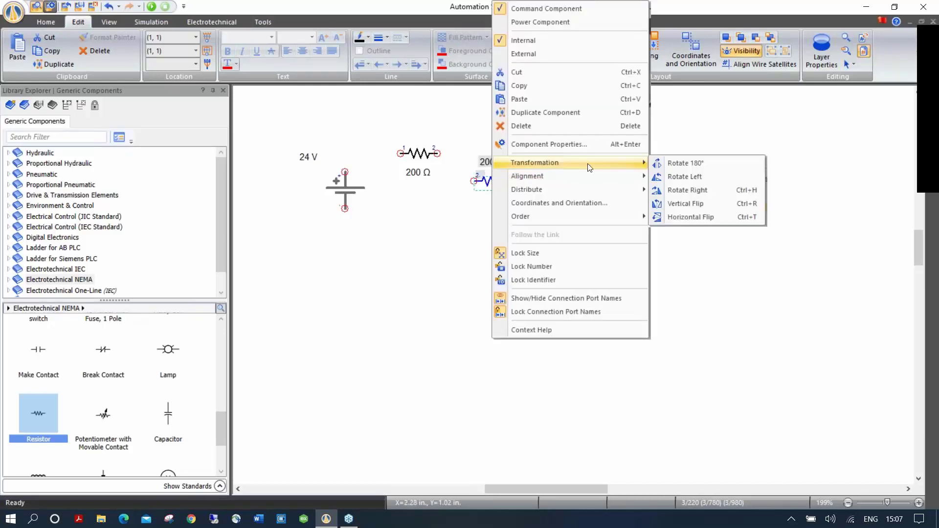
left_click(687, 190)
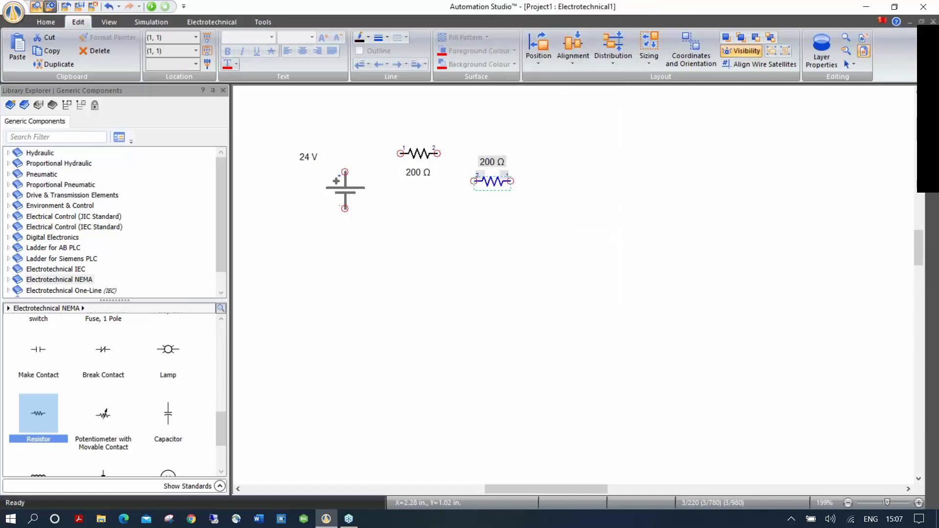
left_click_drag(493, 183, 496, 210)
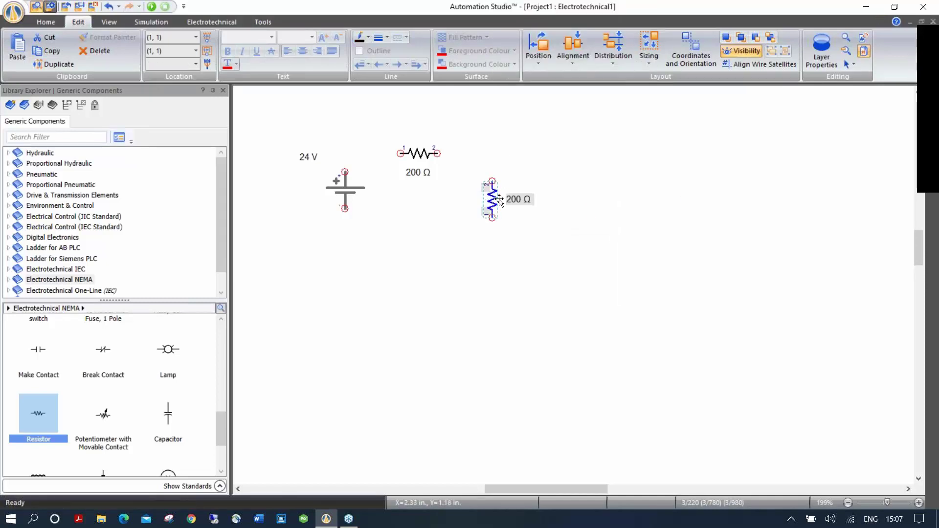
- Apply Flip Horizontal to the vertical 200 Ω resistor so its port 1 is at the upper end
left_click(539, 57)
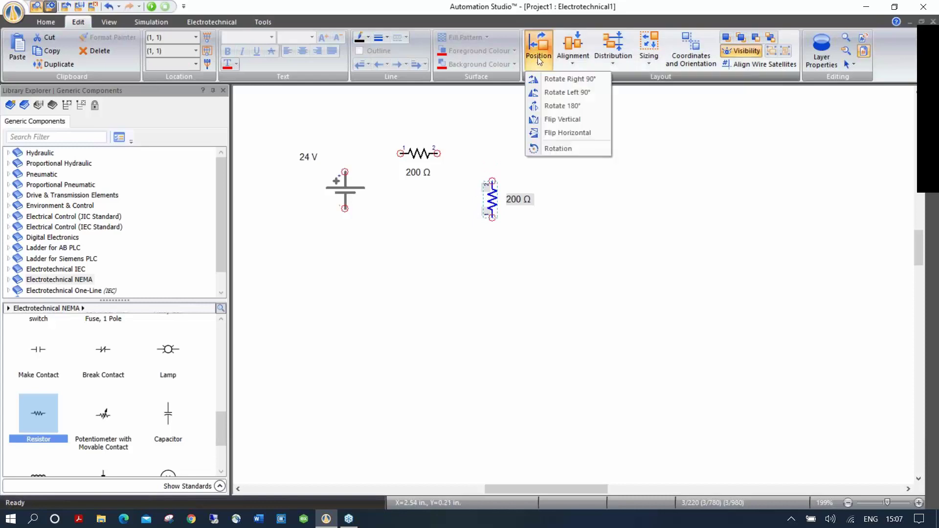
left_click(552, 133)
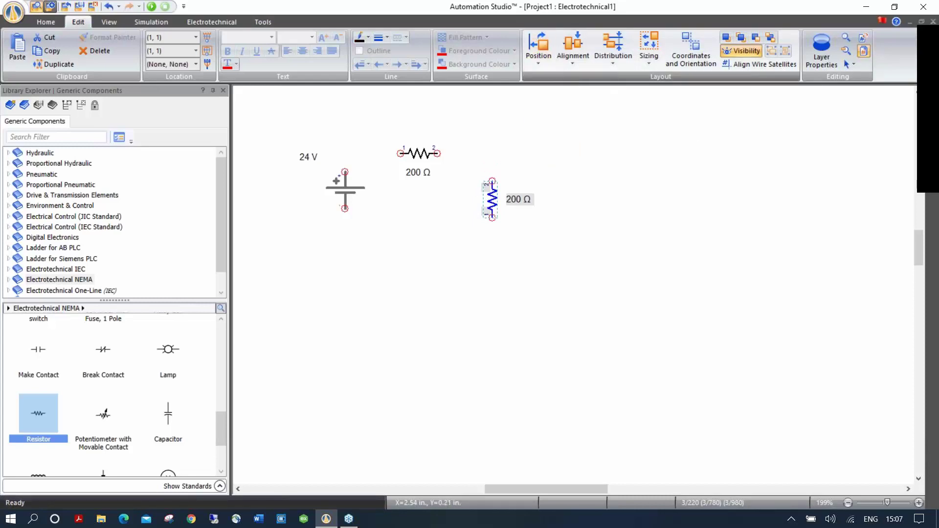
left_click(544, 252)
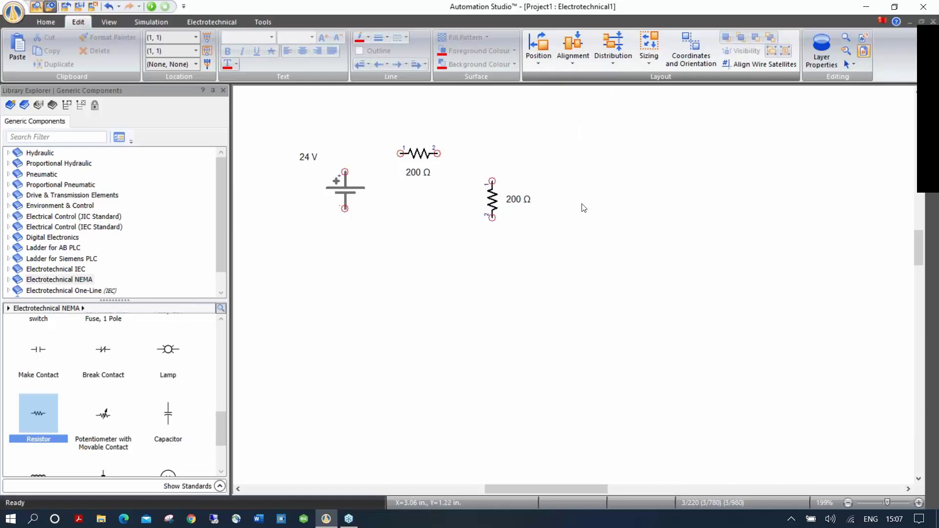
- Duplicate the vertical 200 Ω resistor and place the copy level with it on its right
left_click_drag(493, 196, 568, 200)
left_click(631, 292)
left_click(493, 200)
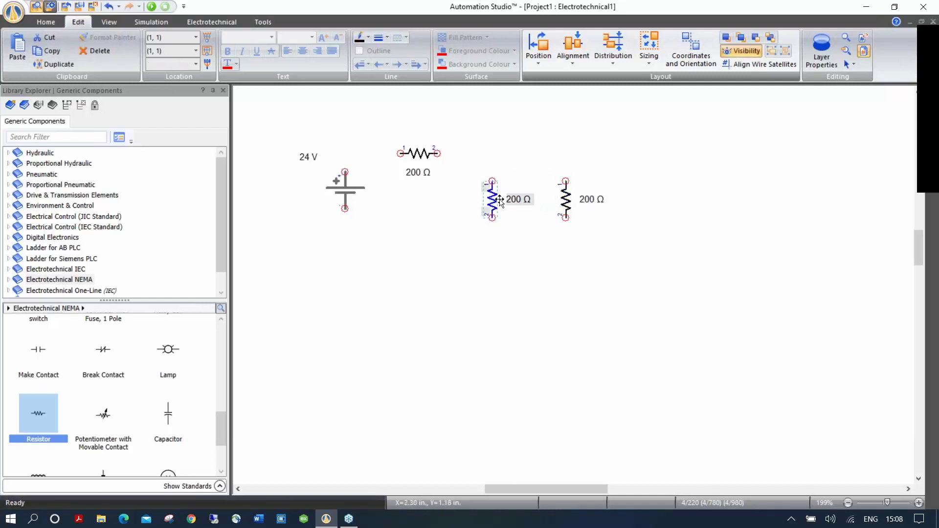
- Set the resistance of the rightmost vertical resistor to 470 Ω
left_click(566, 201)
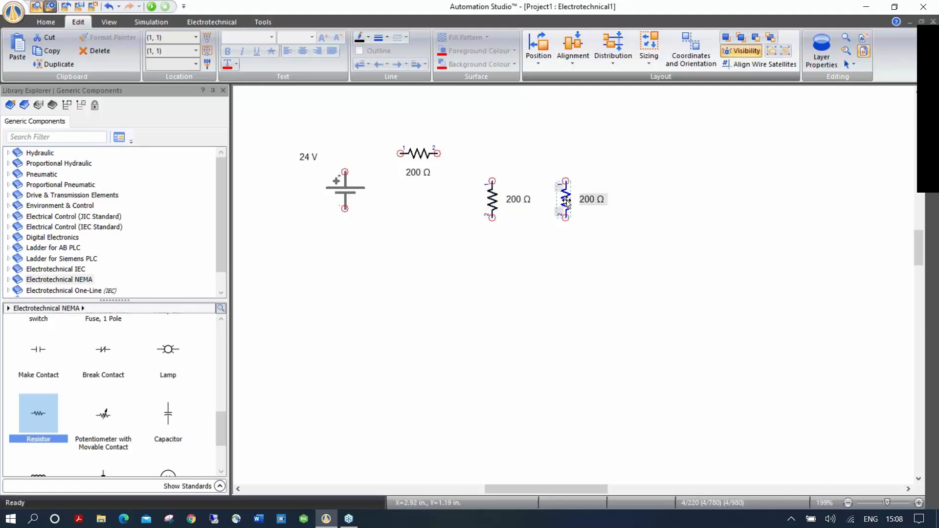
double_click(566, 201)
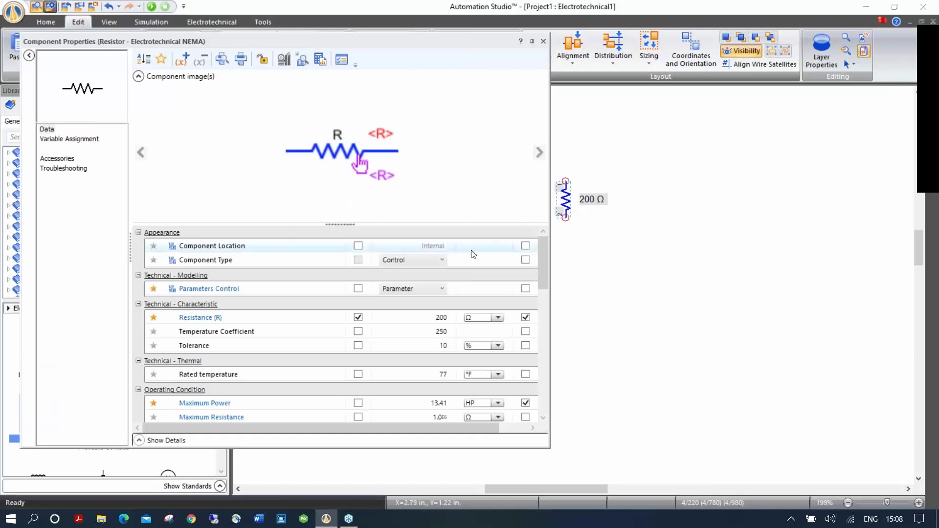
left_click(407, 318)
type("470")
key("Return")
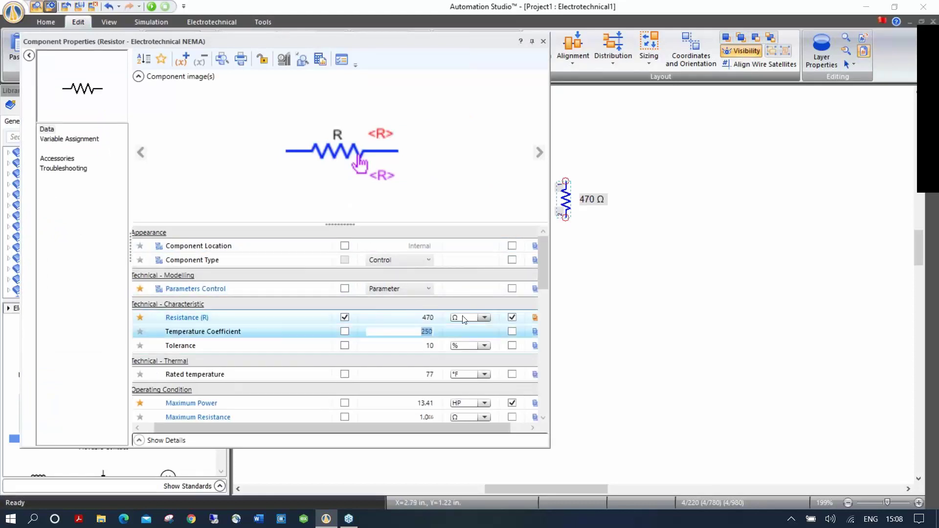
- Compare the 470 Ω resistor's favourite properties with its full property list, and close its properties
left_click(161, 59)
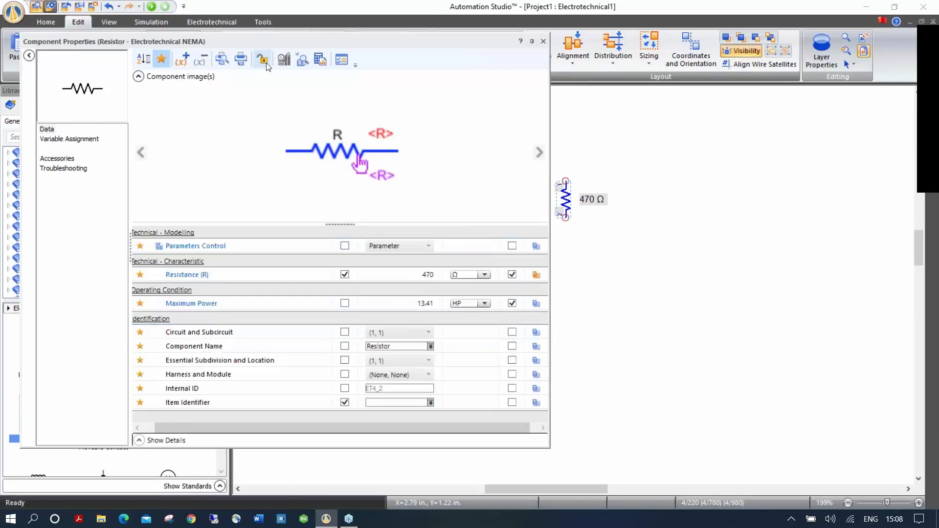
mouse_move(284, 40)
left_mouse_down()
mouse_move(303, 31)
mouse_move(289, 23)
left_mouse_up()
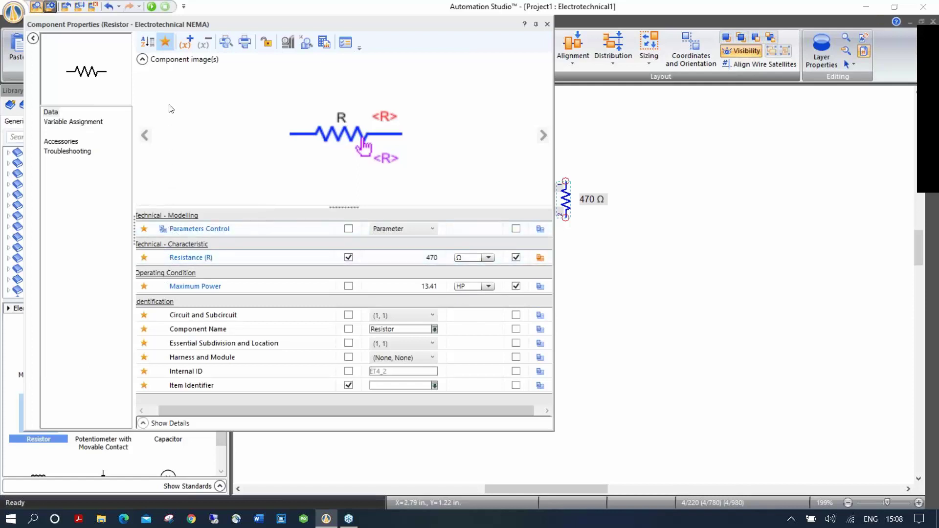
left_click(165, 42)
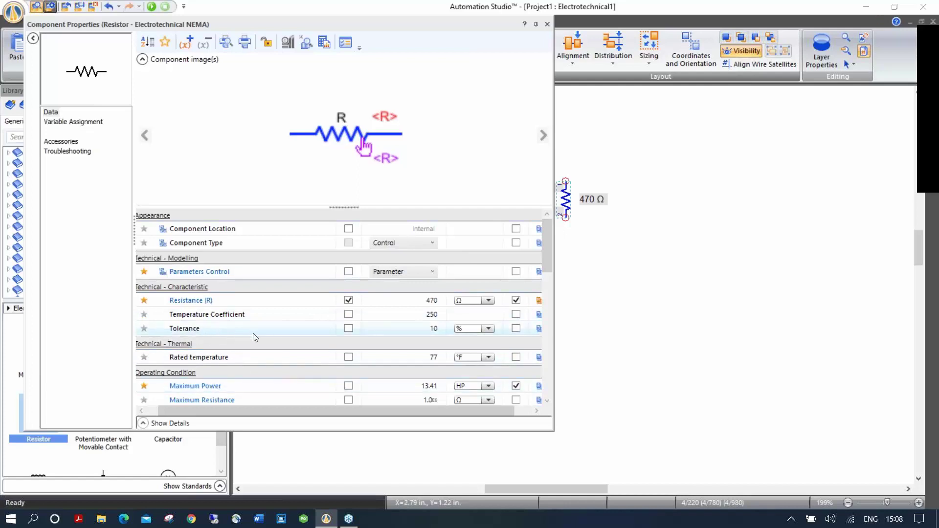
left_click(167, 48)
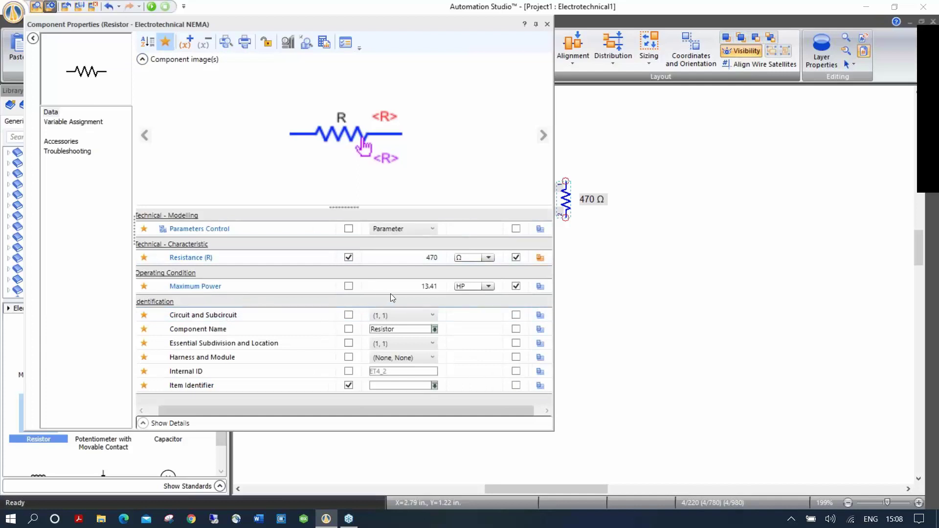
left_click(165, 43)
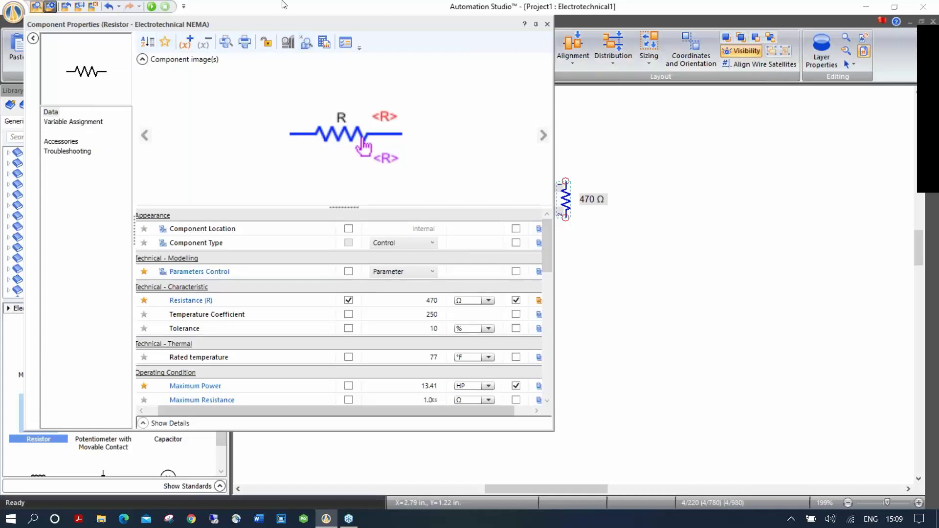
left_click_drag(406, 24, 374, 38)
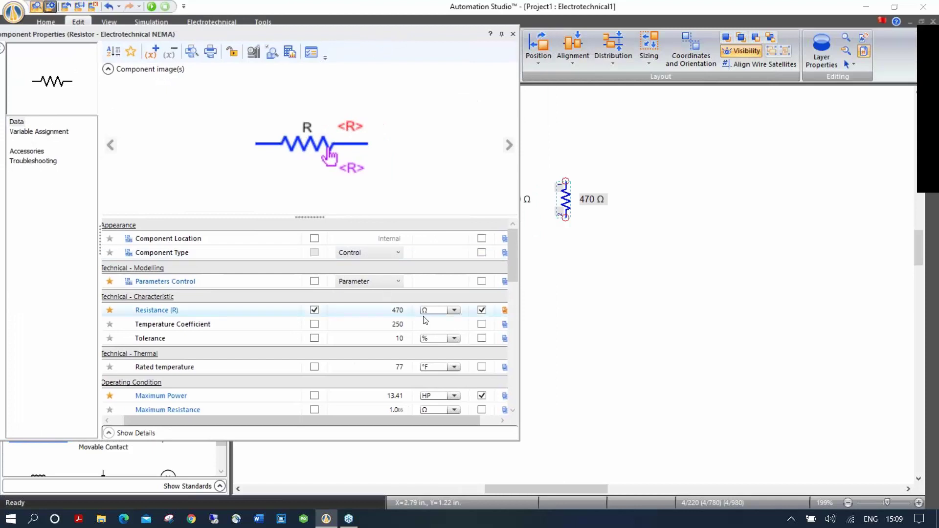
left_click(513, 34)
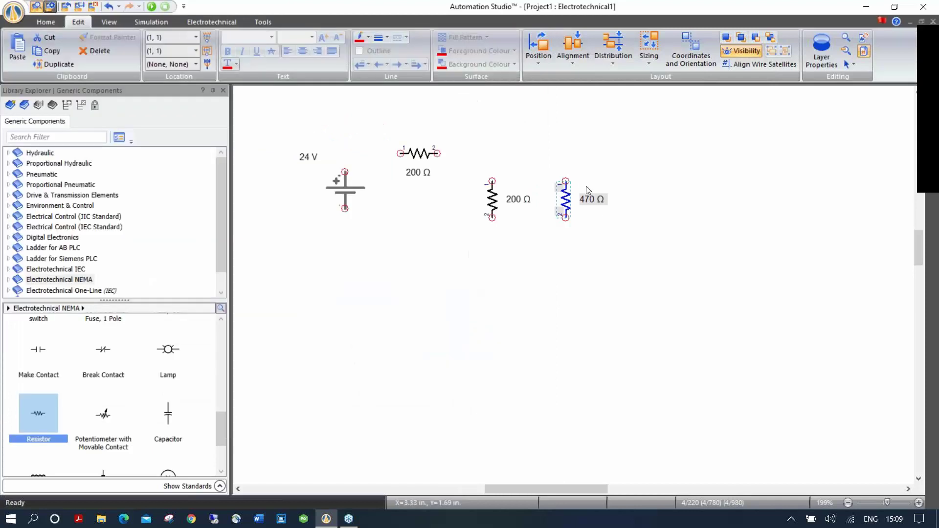
- Duplicate the vertical 200 Ω resistor to the right of the 470 Ω one and set the copy's Parameters Control to Slider
left_click_drag(492, 199, 649, 198)
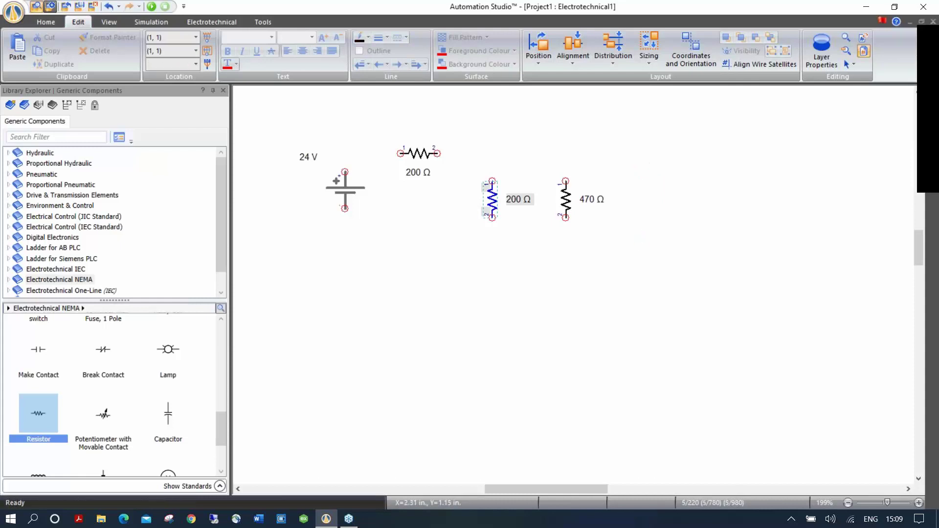
left_click(653, 234)
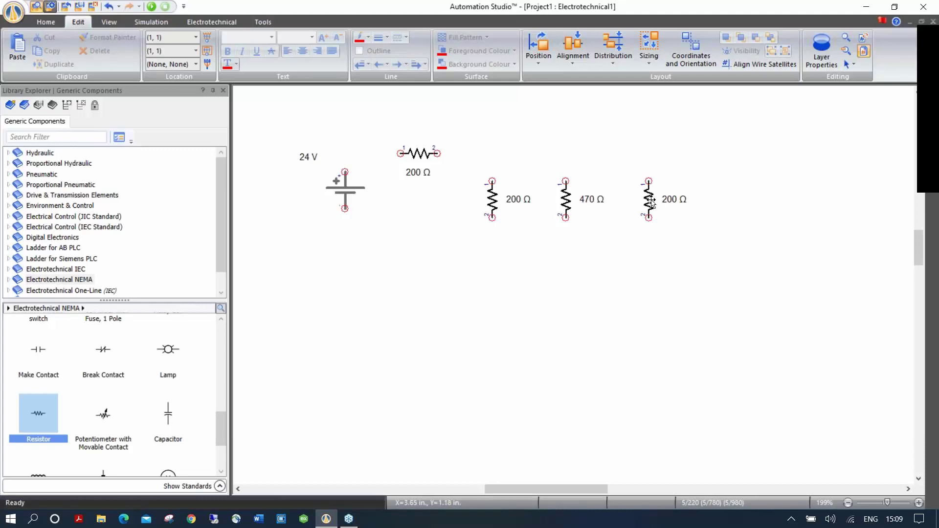
double_click(650, 200)
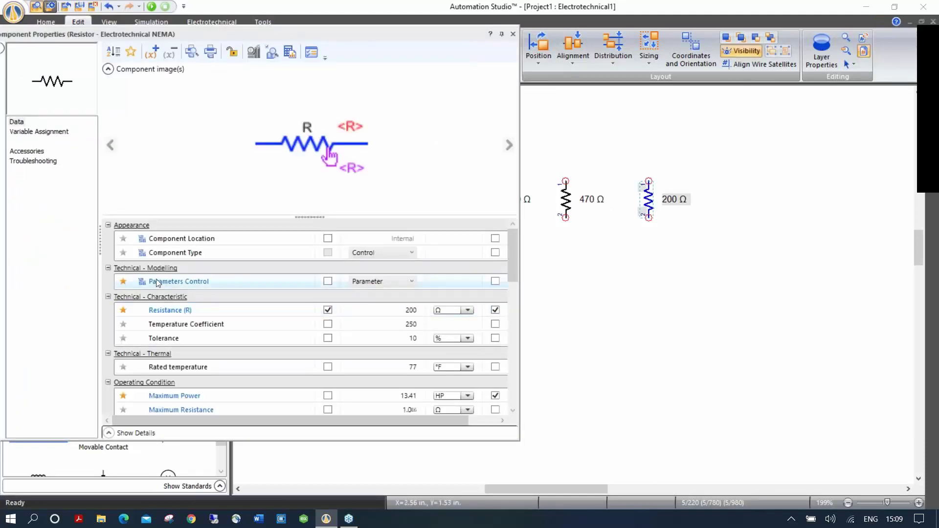
mouse_move(189, 283)
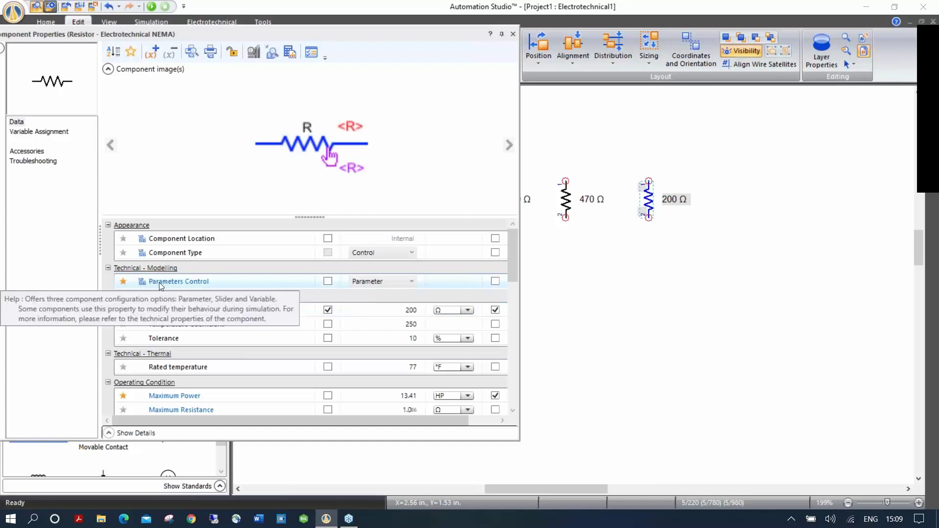
left_click(401, 283)
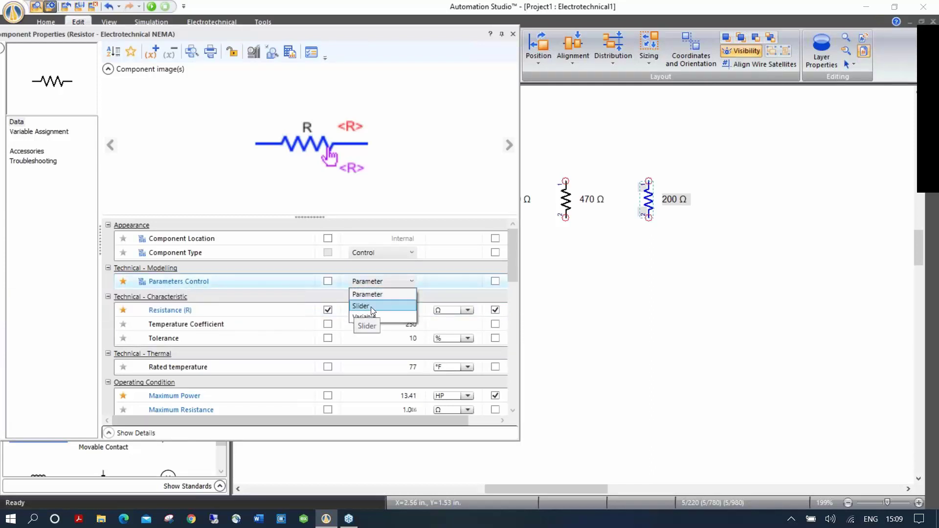
left_click(372, 308)
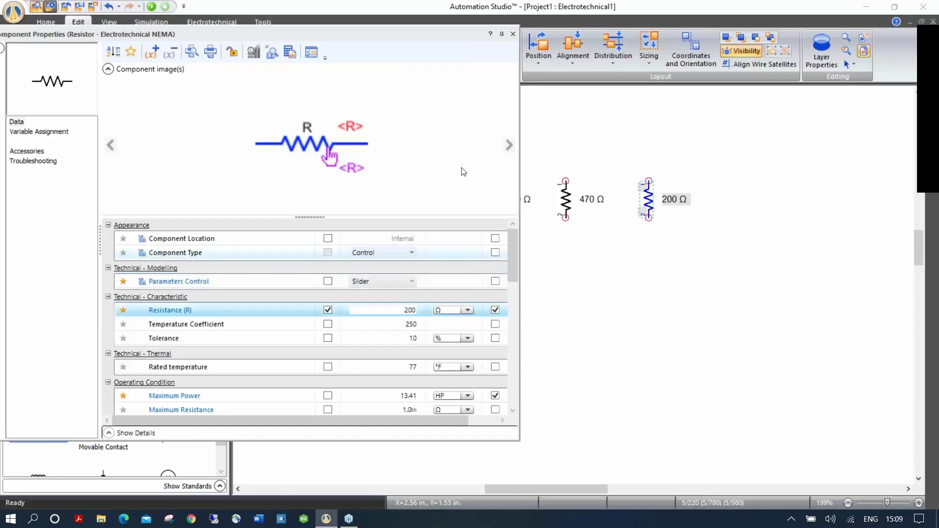
left_click(513, 34)
left_click(527, 320)
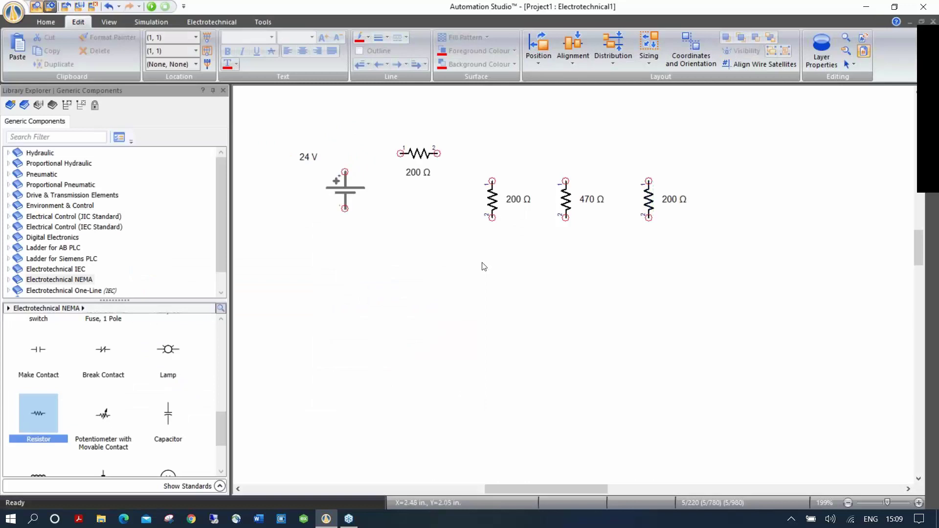
- Wire the battery's positive terminal to port 1 of the horizontal resistor and its negative terminal to port 2 of the left vertical resistor
left_click_drag(344, 172, 400, 153)
scroll(426, 225, "up", 2)
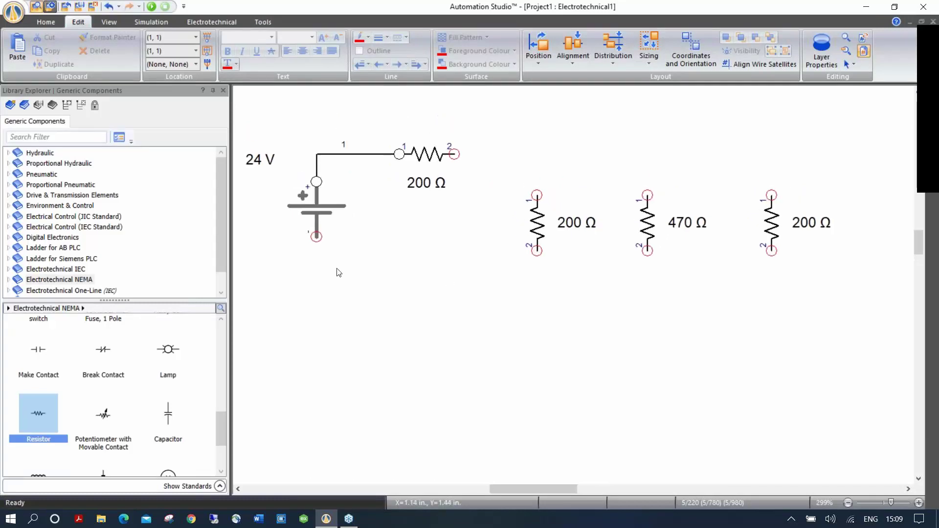
mouse_move(315, 237)
left_mouse_down()
mouse_move(305, 306)
mouse_move(409, 349)
mouse_move(447, 319)
mouse_move(427, 281)
mouse_move(373, 272)
mouse_move(537, 251)
left_mouse_up()
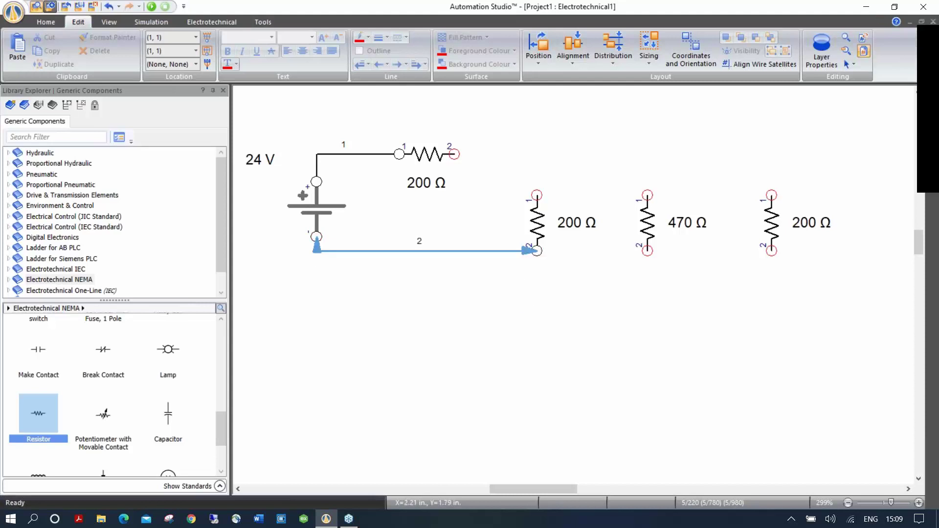
left_click(509, 308)
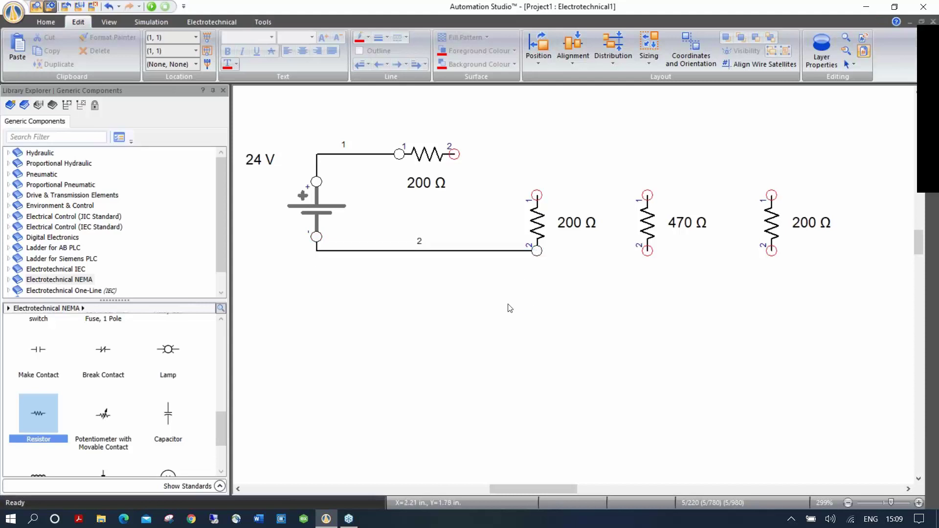
- Delete the wire between the battery's negative terminal and port 2 of the left vertical resistor
left_click(457, 251)
key("Delete")
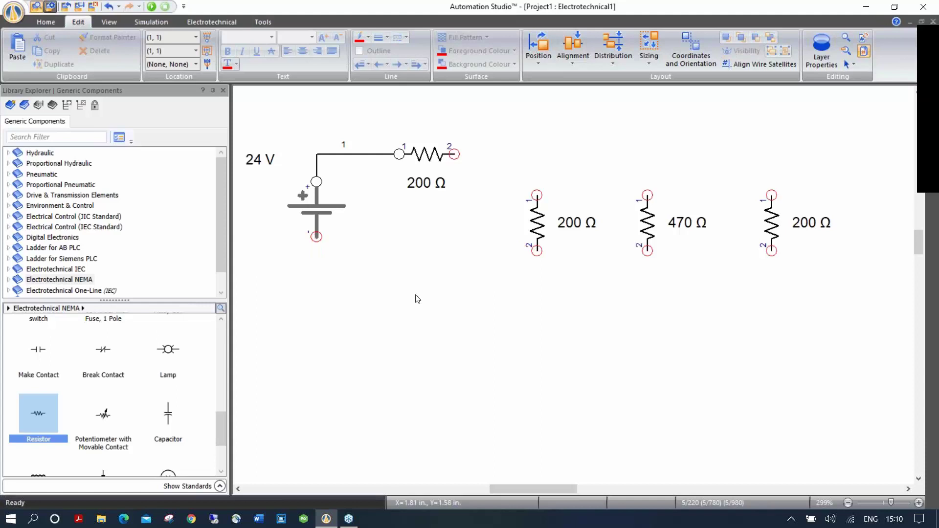
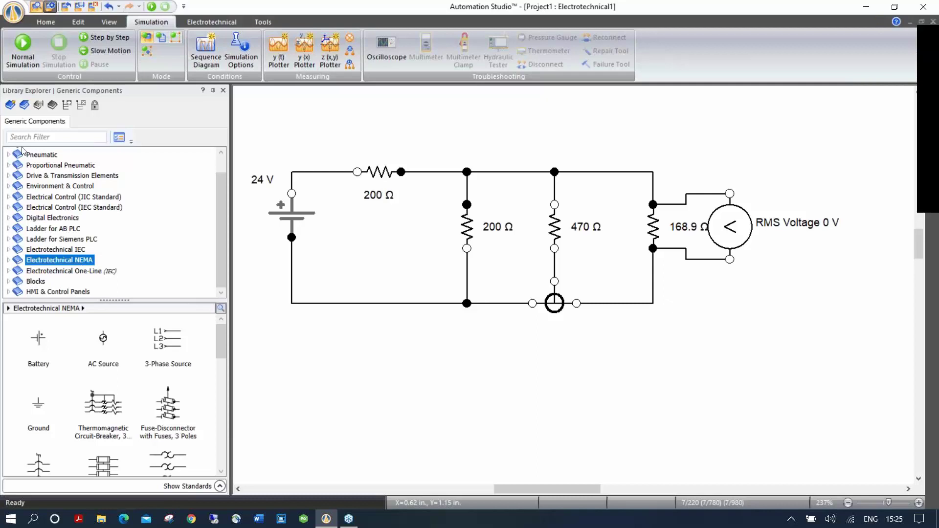
- Create a new component library and save it as Electrical in the Desktop's Training > Electrical folder
left_click(11, 105)
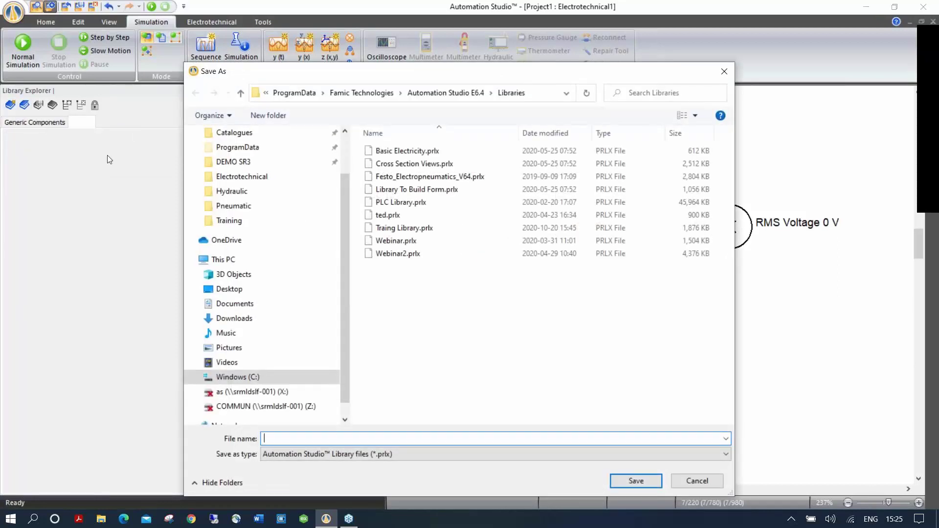
left_click_drag(343, 209, 343, 169)
left_click(240, 157)
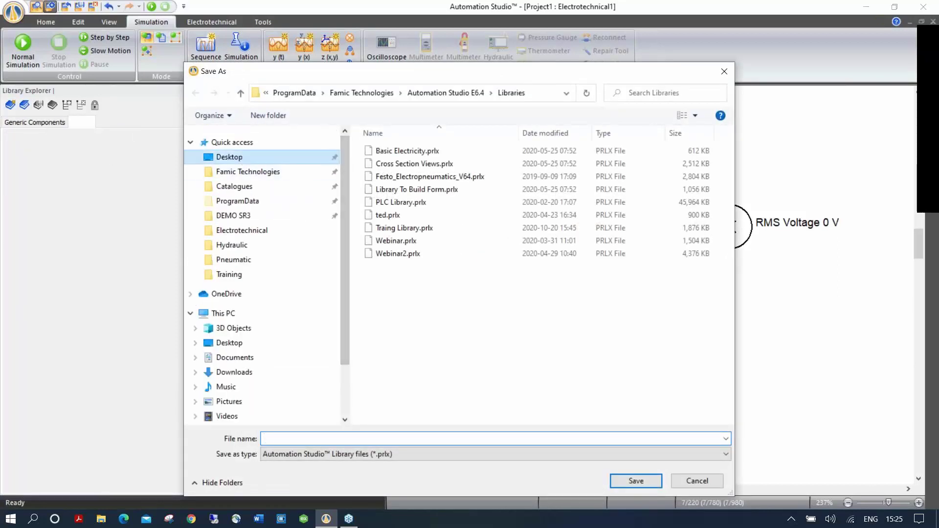
double_click(398, 164)
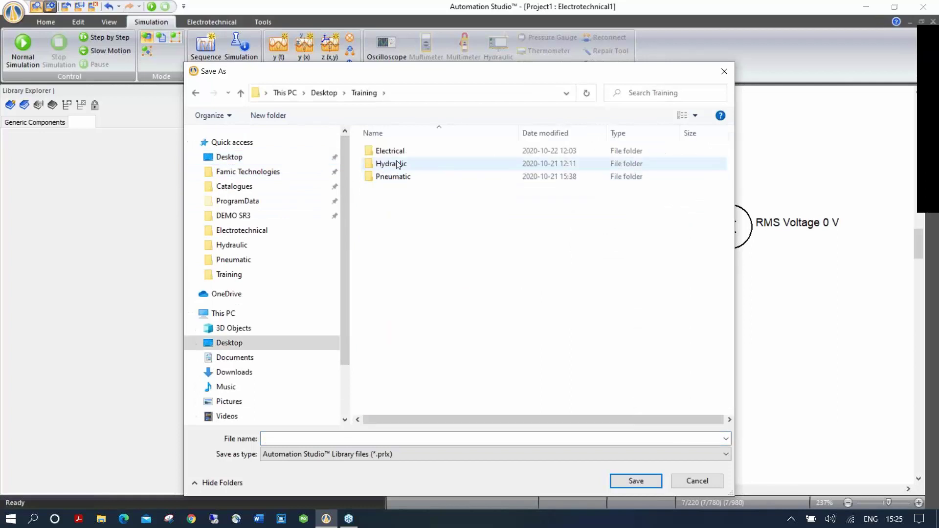
double_click(398, 163)
left_click(364, 93)
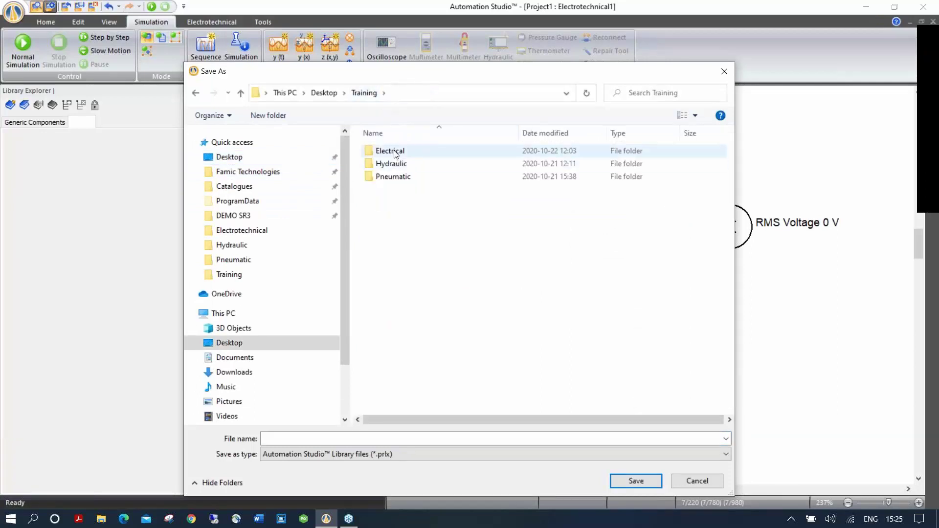
double_click(395, 152)
left_click(320, 438)
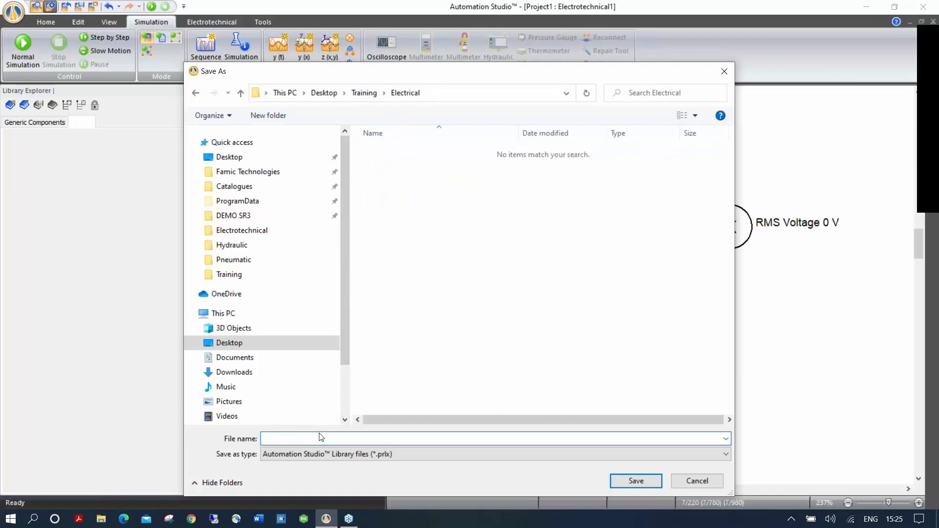
type("Electrical")
key("Return")
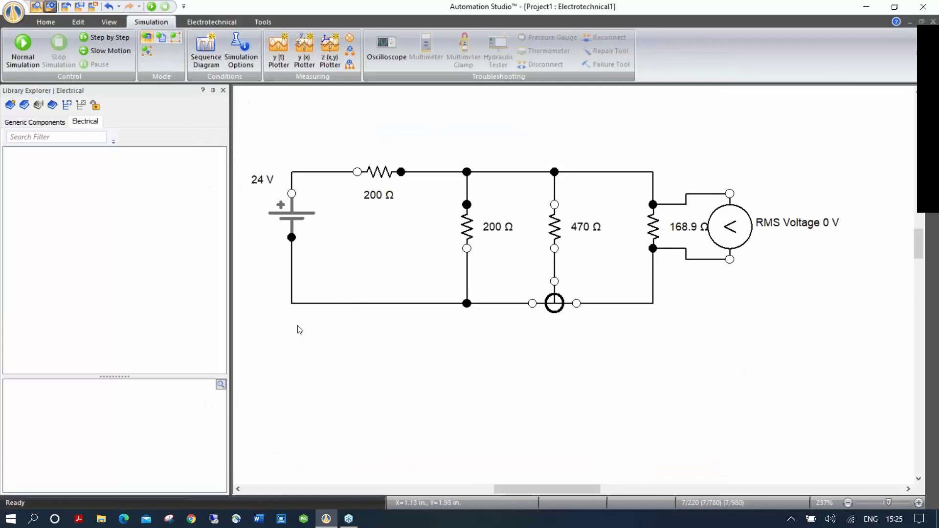
- Enlarge the component area of the Electrical library and add a category named DC Electrical
left_click_drag(121, 377, 110, 309)
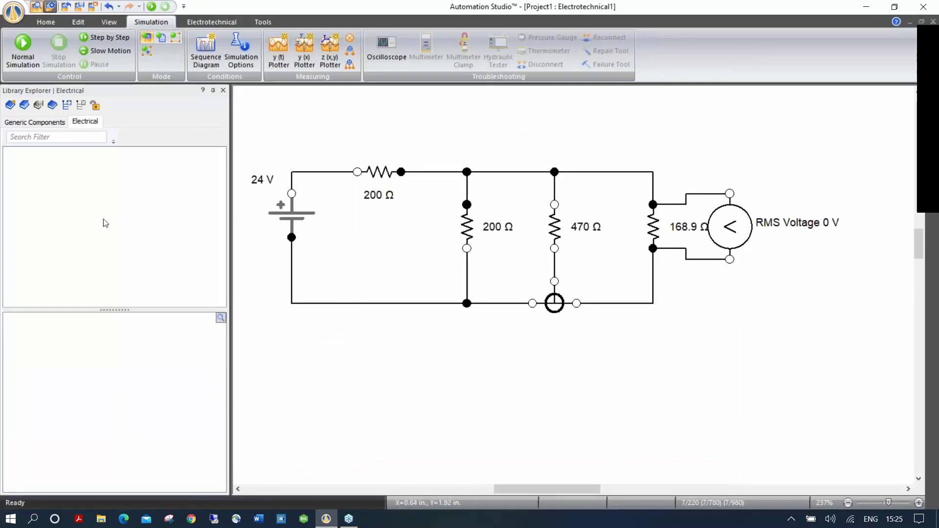
left_click(67, 105)
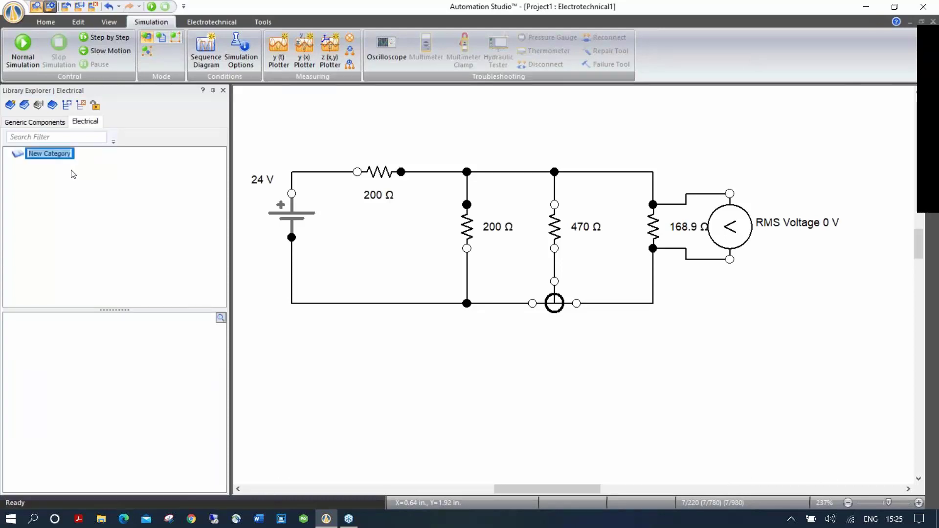
type("DC E;lectric")
key("BackSpace")
key("BackSpace")
key("BackSpace")
key("BackSpace")
key("BackSpace")
key("BackSpace")
key("BackSpace")
key("BackSpace")
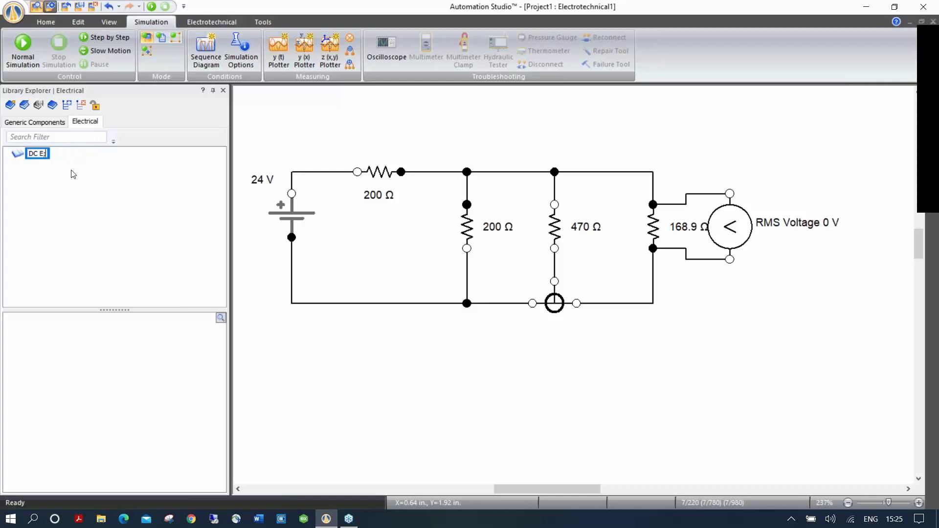
type("lectrical")
key("Return")
- Add a subcategory named LB1 under the DC Electrical category
left_click(66, 108)
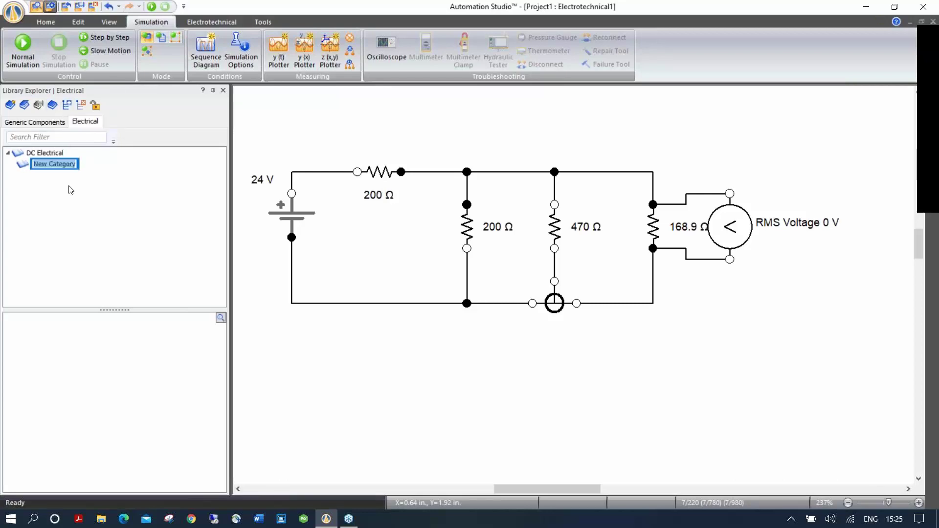
type("LB1")
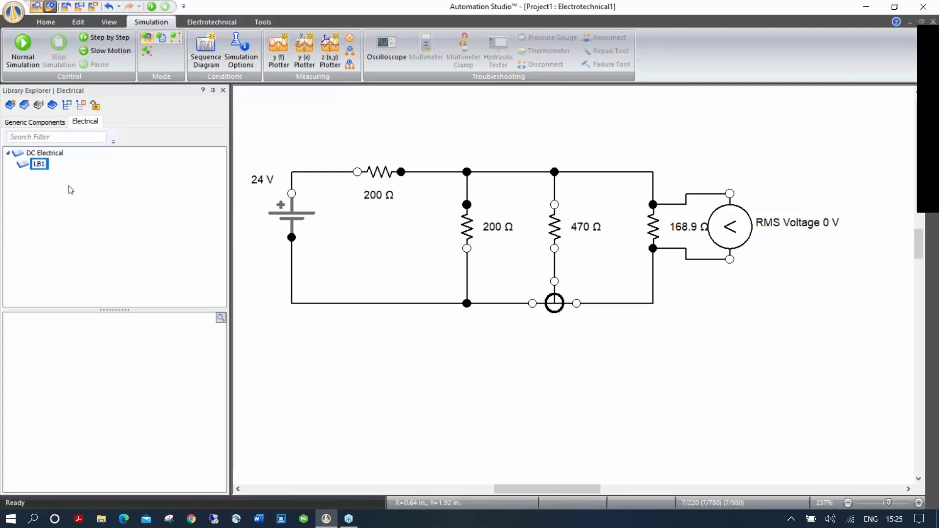
key("Return")
- Add the circuit's battery, horizontal 200 Ω resistor, splice and voltmeter to the LB1 category
left_click_drag(300, 211, 122, 348)
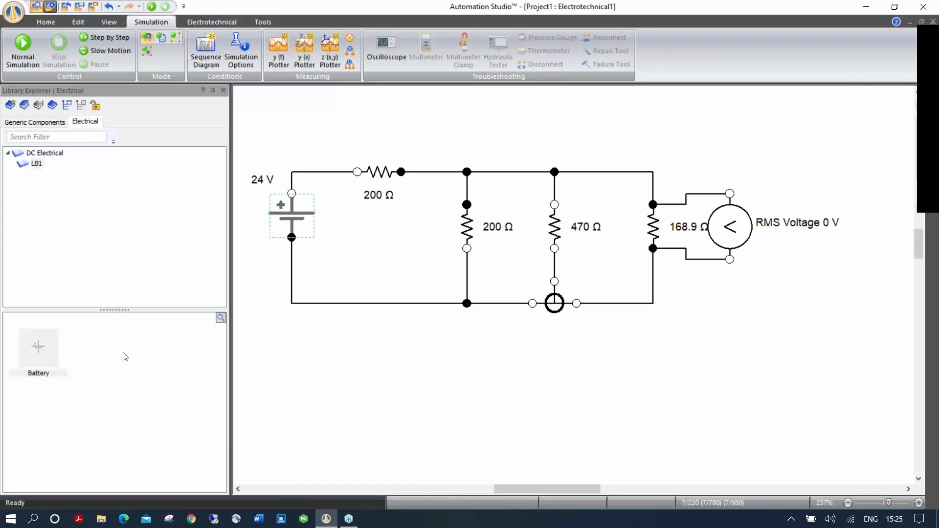
left_click_drag(376, 172, 97, 386)
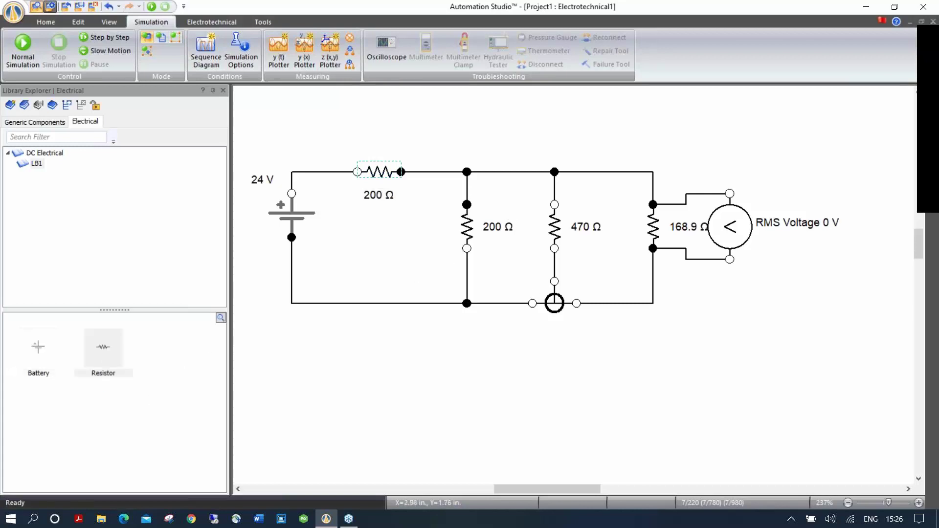
left_click_drag(554, 303, 198, 359)
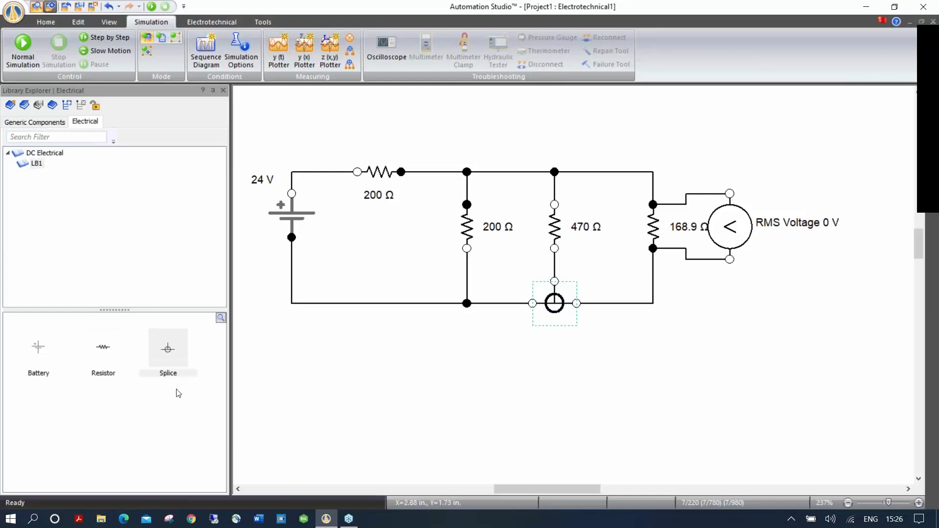
left_click(742, 226)
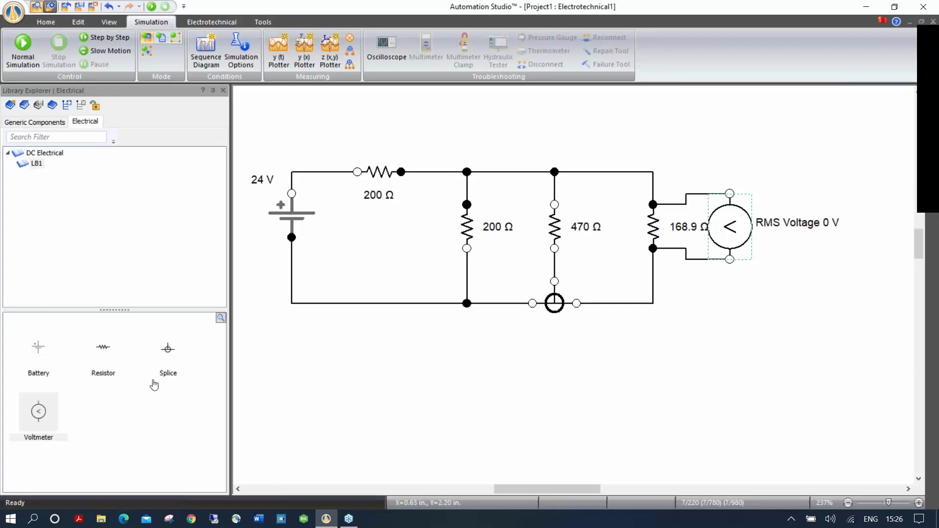
- Rename the resistor in the LB1 category as Resistor 200ohms
right_click(103, 377)
left_click(149, 381)
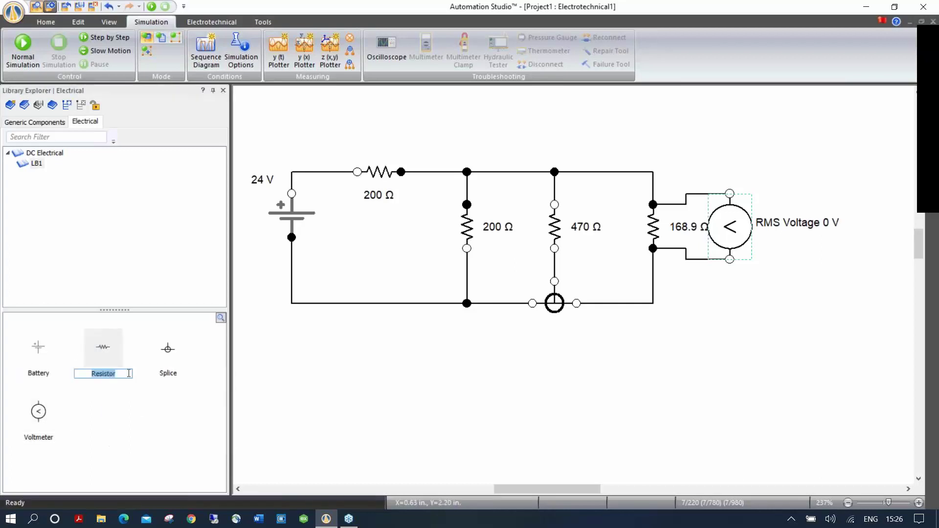
left_click(131, 377)
type("200homs")
key("Return")
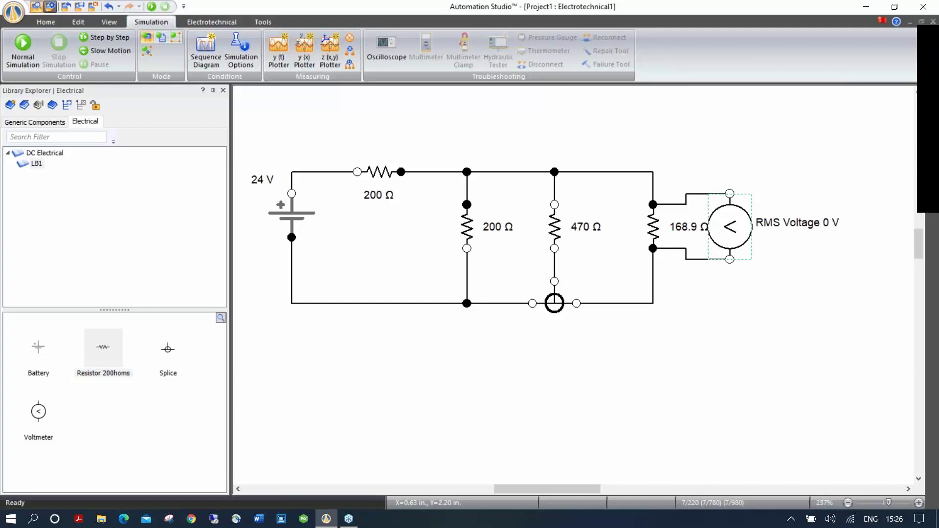
right_click(120, 377)
left_click(166, 383)
left_click(121, 374)
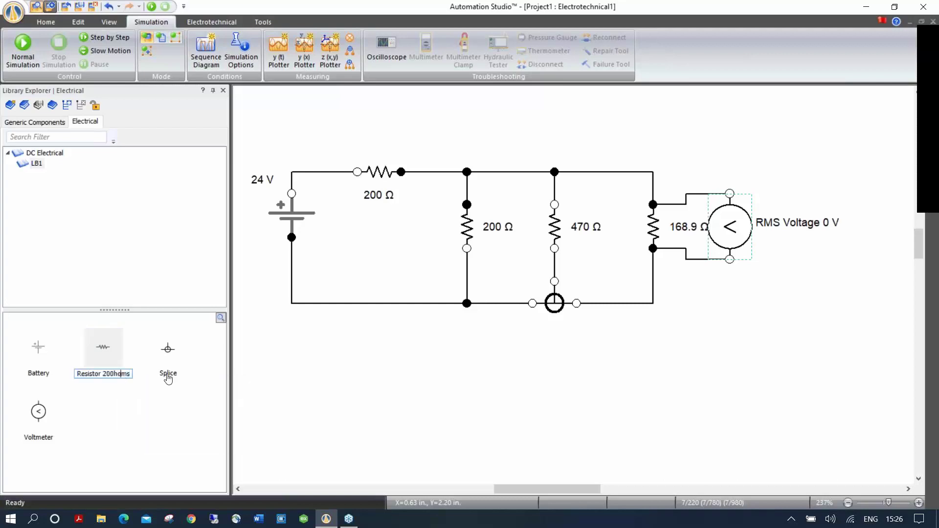
key("BackSpace")
key("BackSpace")
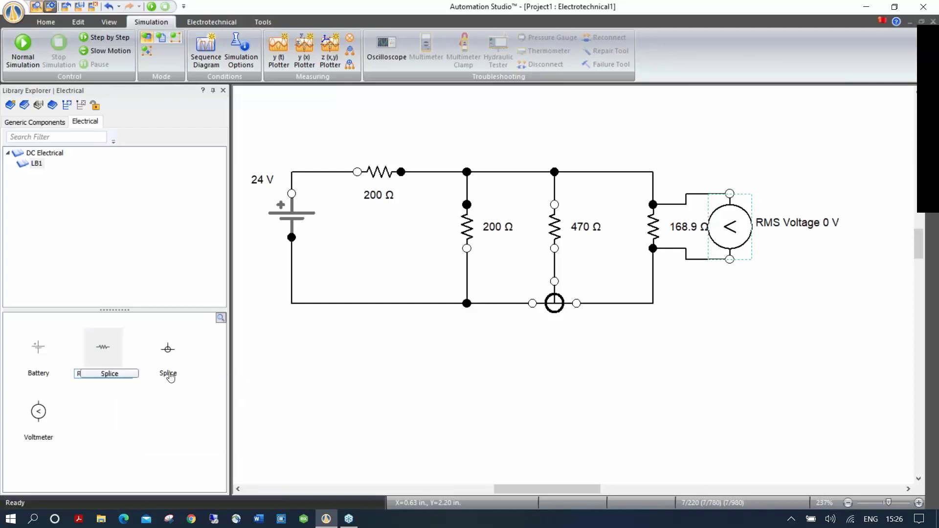
type("ohms")
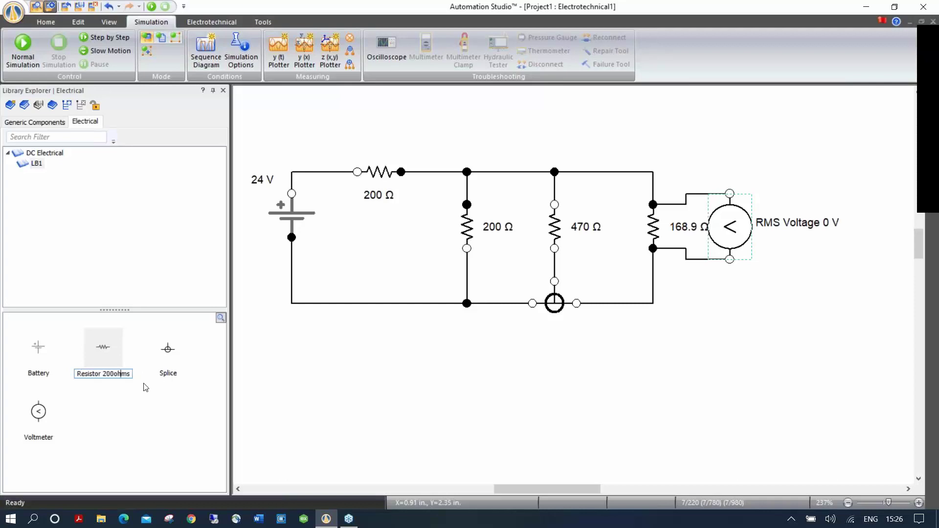
key("Return")
mouse_move(113, 360)
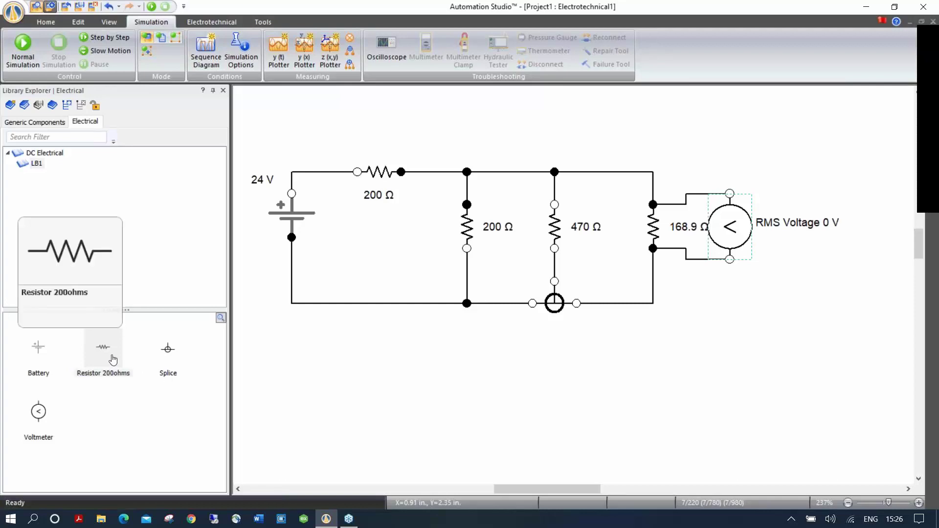
left_click(522, 355)
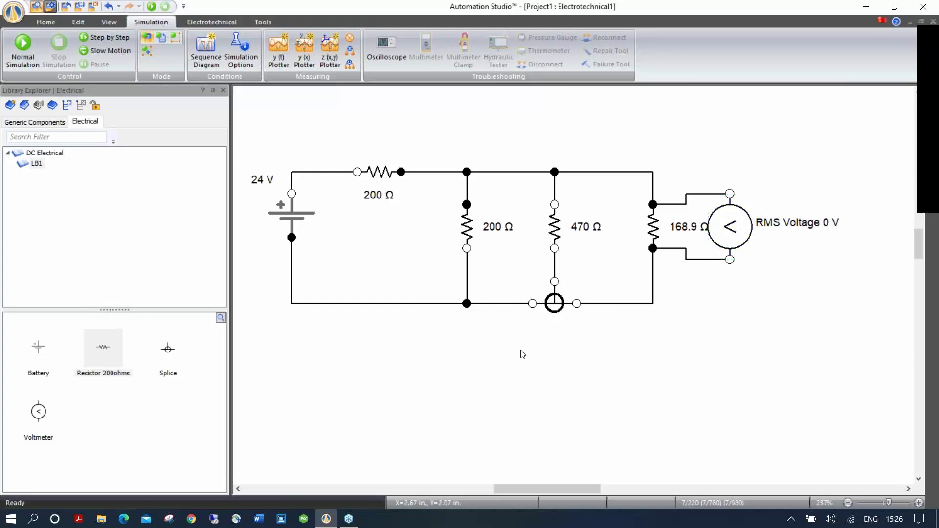
- Switch to Chrome and search Google for 1000 ohm resistor
left_click_drag(510, 148, 530, 203)
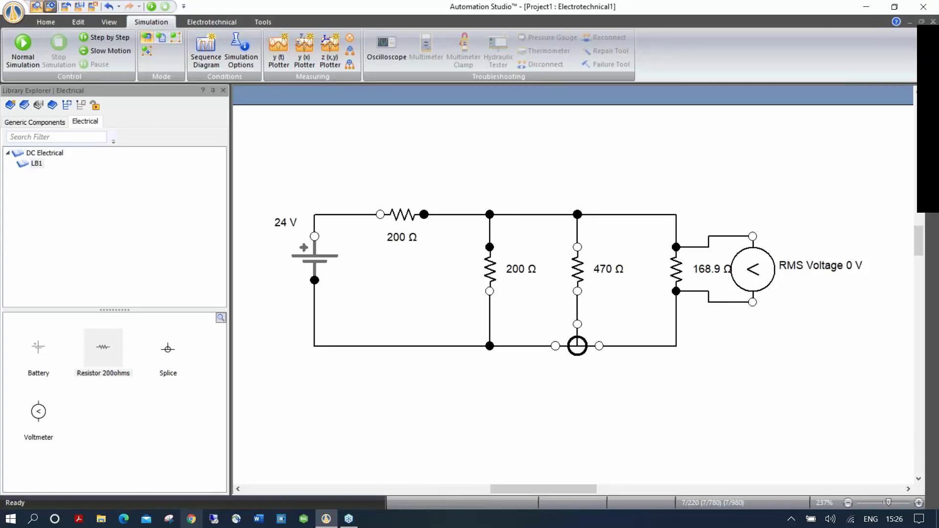
left_click(191, 519)
left_click(214, 40)
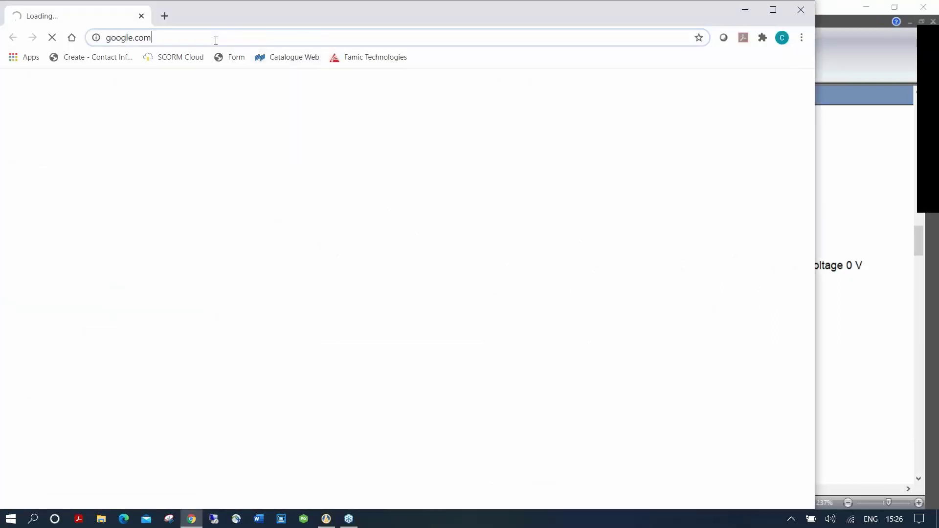
left_click(316, 255)
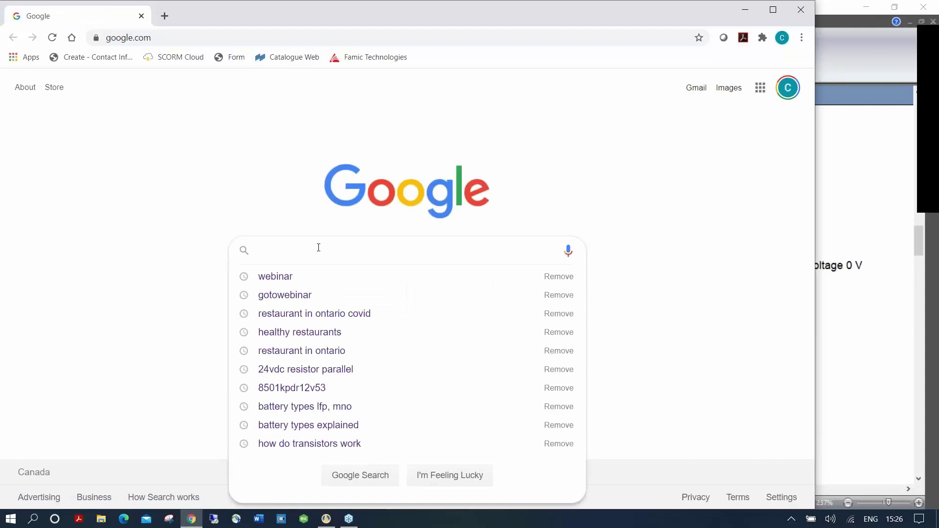
type("1000 ")
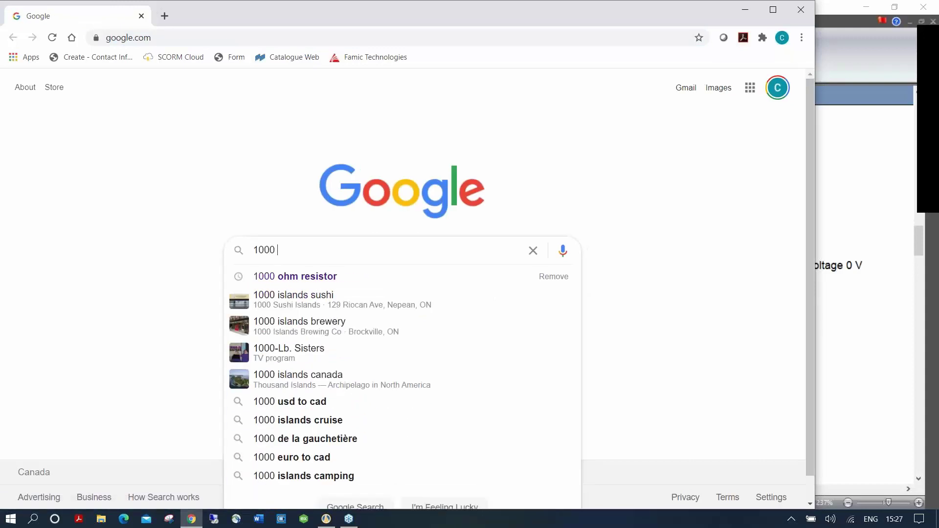
type("ohm")
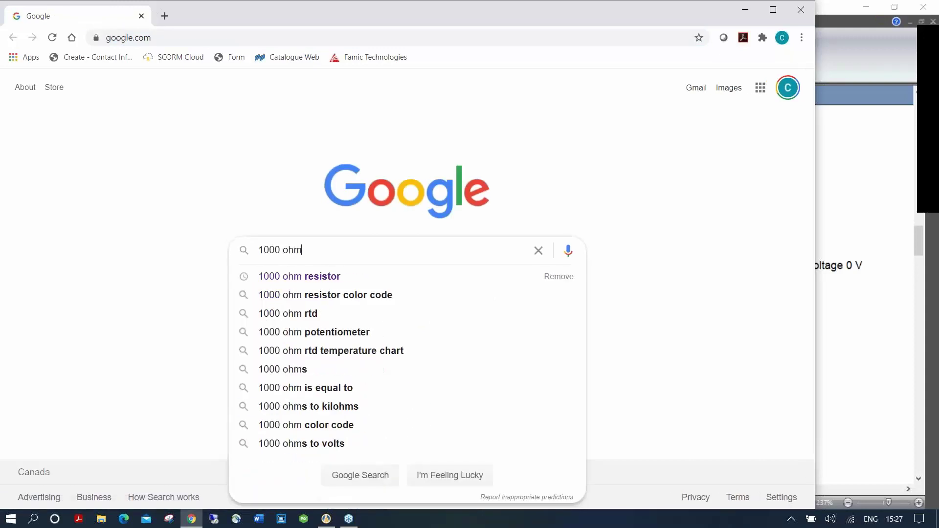
left_click(318, 275)
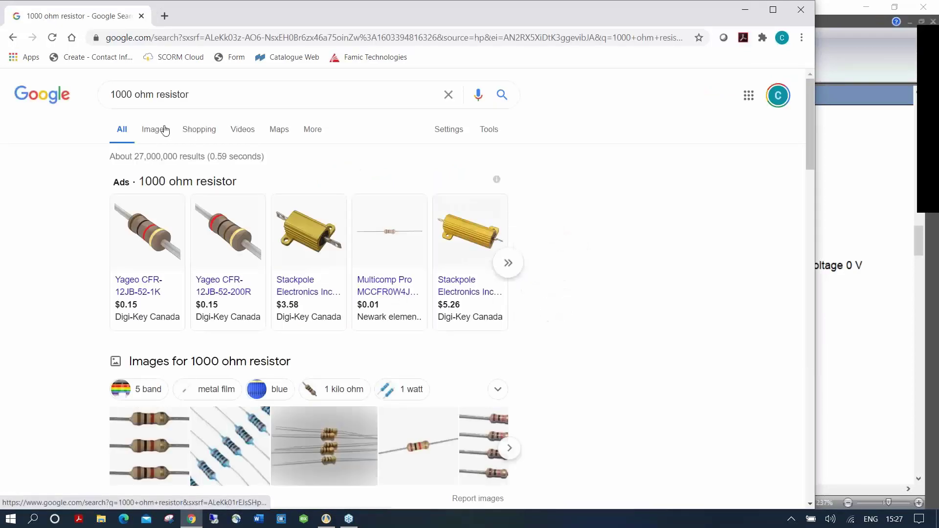
- Find the sparkfun.com "Resistor 1K Ohm 1/4th Watt" picture in the image results and copy the image
left_click(156, 129)
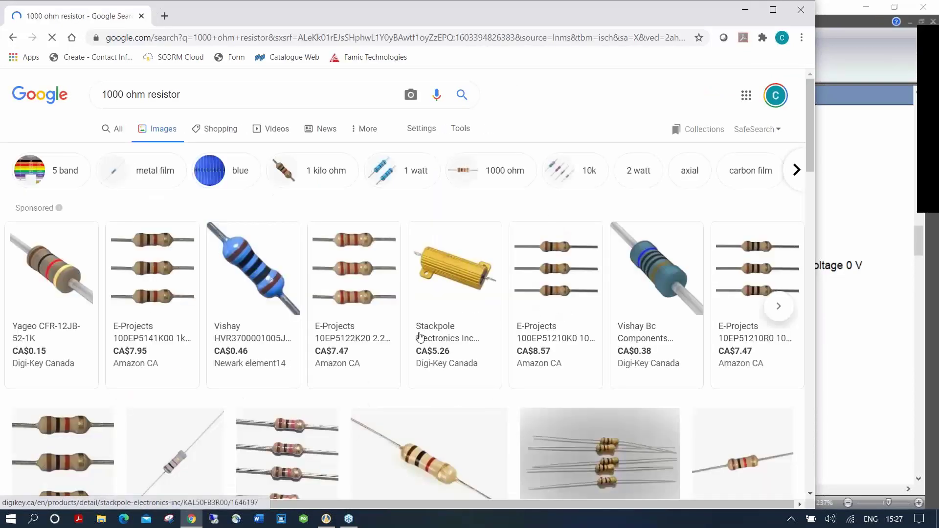
scroll(418, 336, "down", 5)
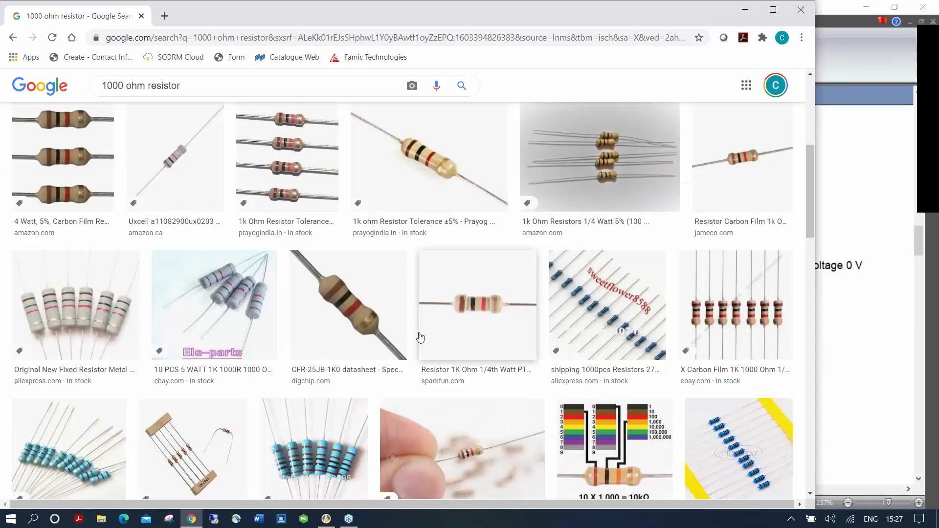
right_click(491, 313)
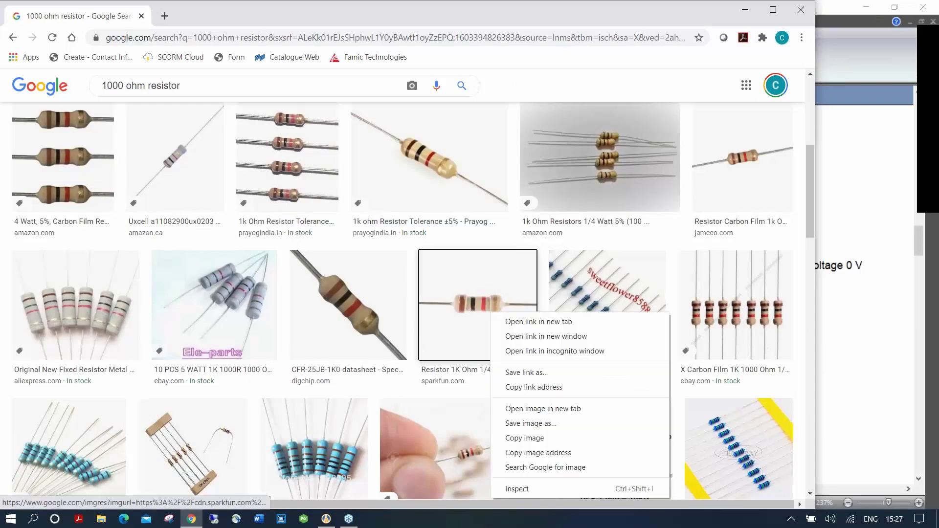
left_click(533, 436)
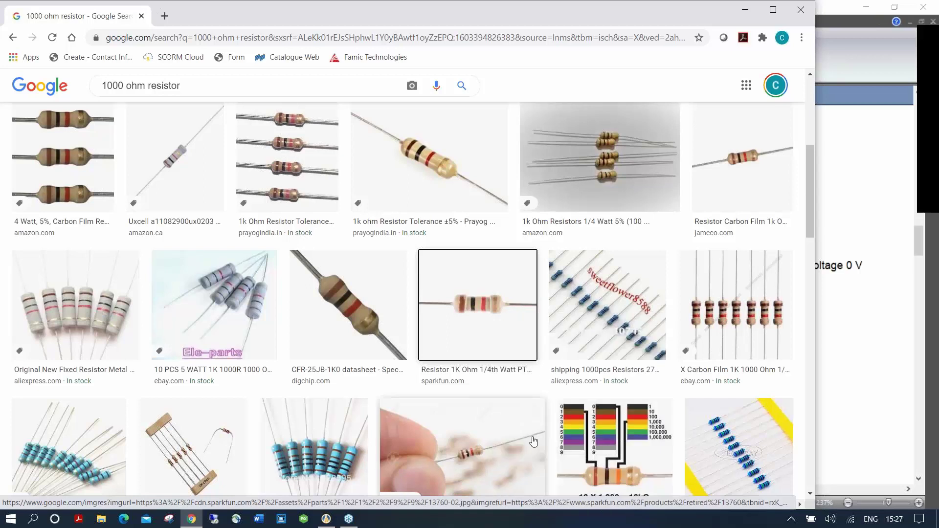
- Switch to Paint, paste the copied resistor picture, and copy only the resistor body, an area of about 126 × 47 px
left_click(11, 519)
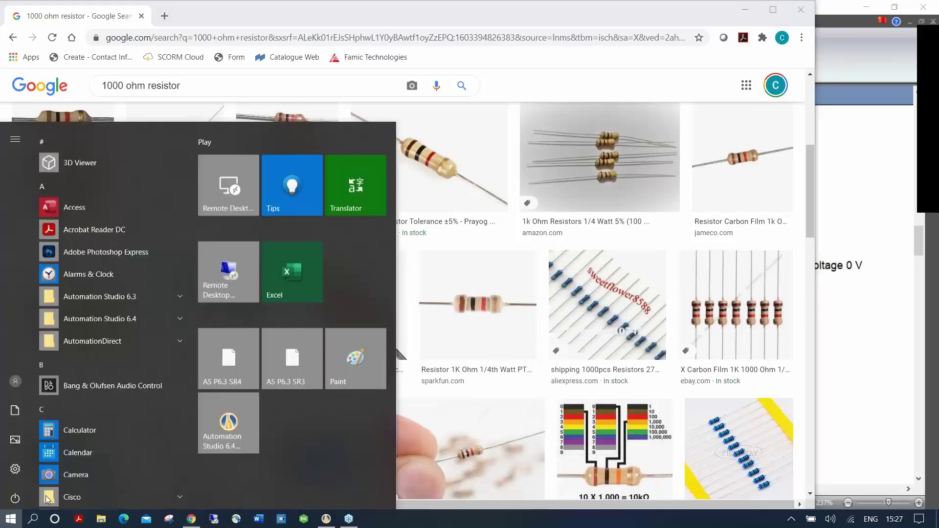
left_click(329, 374)
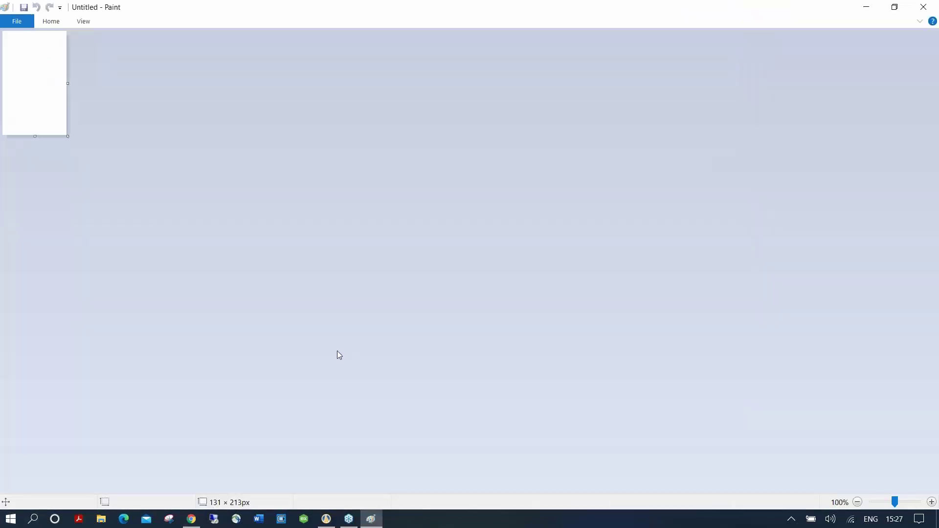
key("ctrl+v")
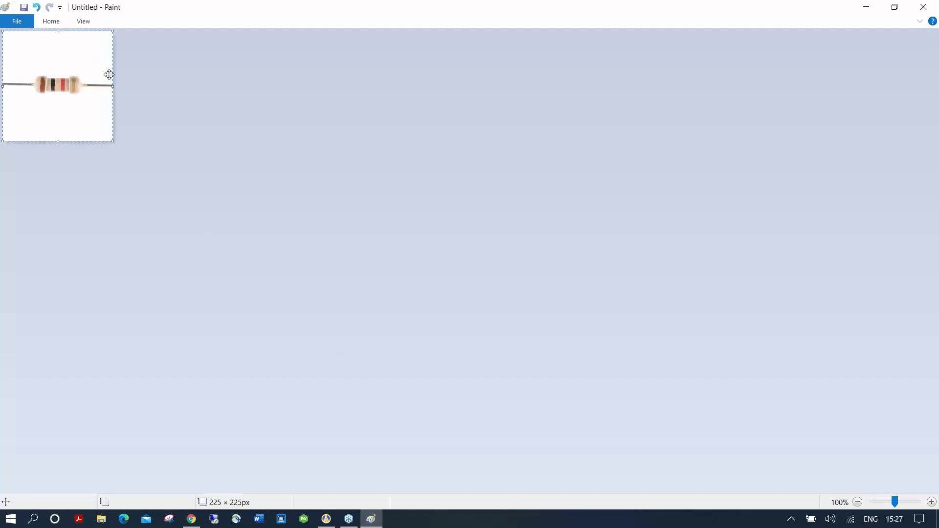
left_click_drag(26, 73, 86, 95)
right_click(76, 91)
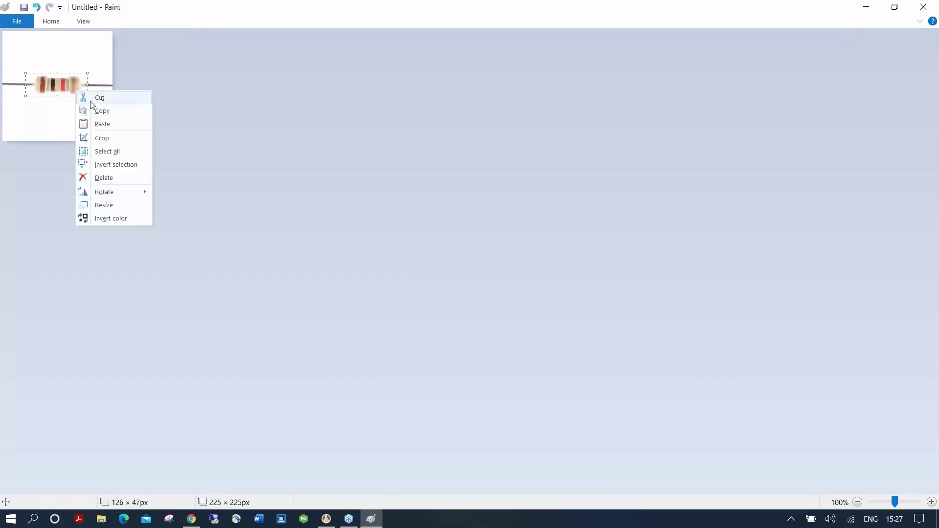
left_click(100, 109)
- Switch to Automation Studio, paste the cropped resistor picture onto the Electrotechnical1 diagram and shrink it to less than half its size
key("alt+Tab")
key("alt+Tab")
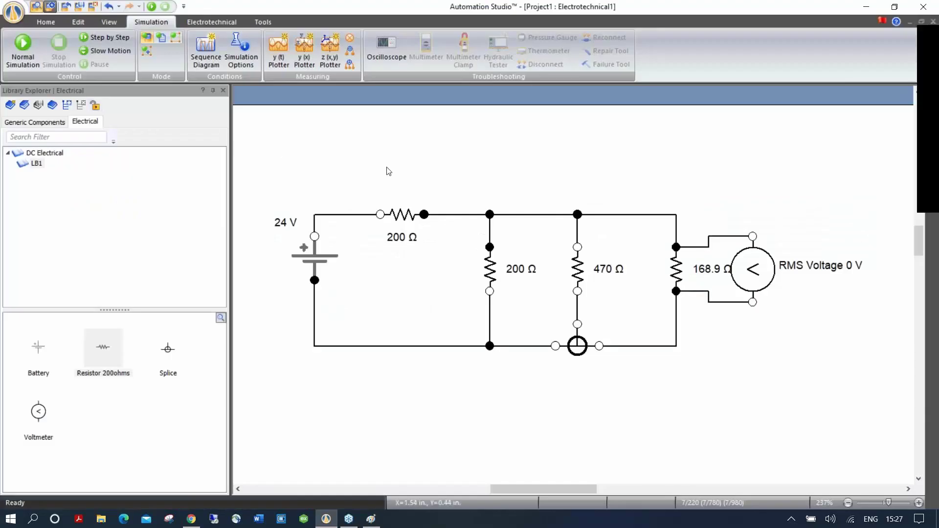
key("ctrl+v")
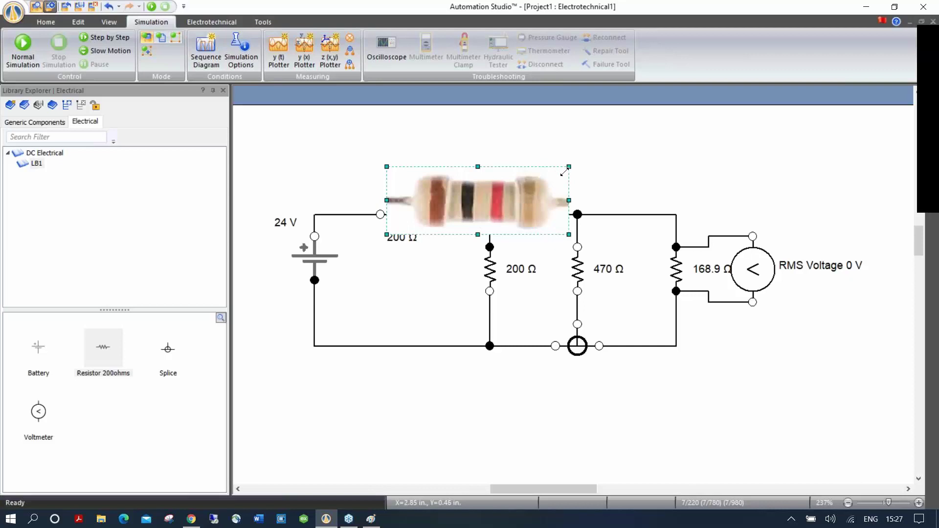
left_click_drag(566, 169, 438, 192)
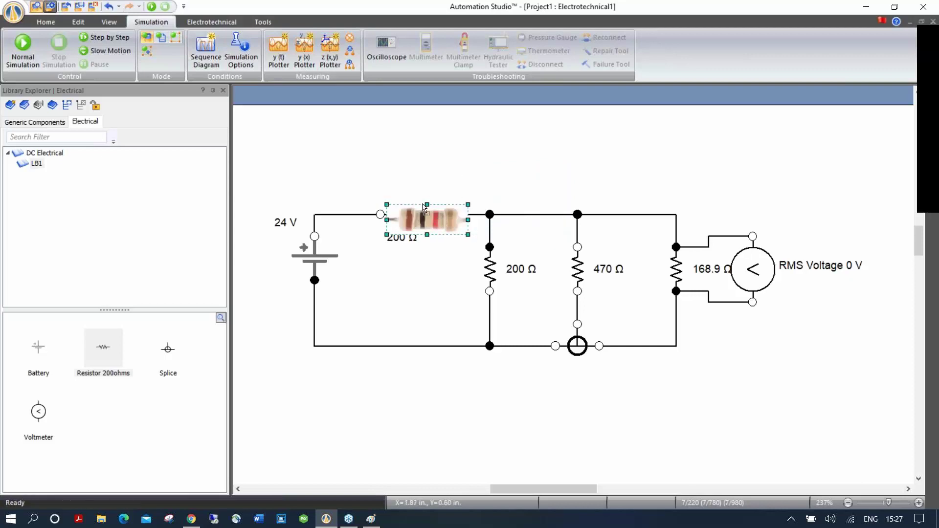
- Set the resistance of the horizontal resistor beside the battery to 1000 Ω
left_click(403, 214)
double_click(402, 214)
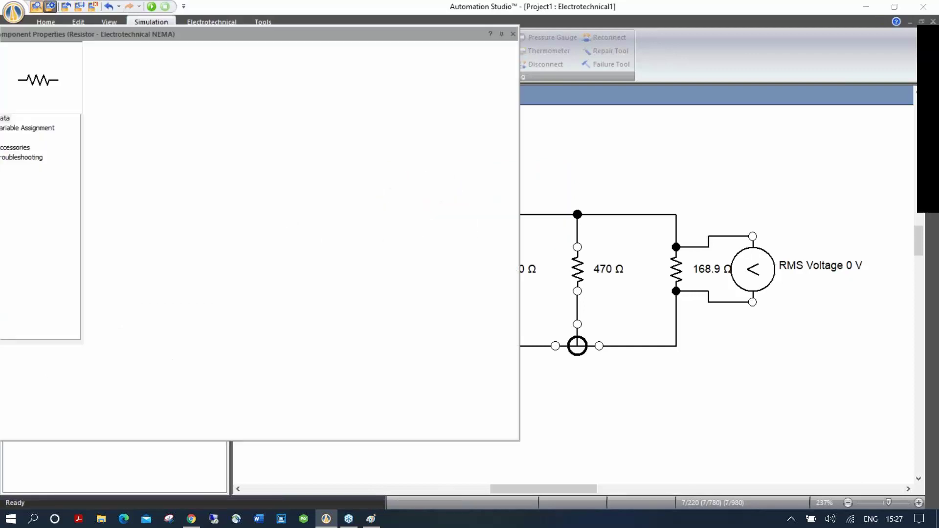
double_click(390, 310)
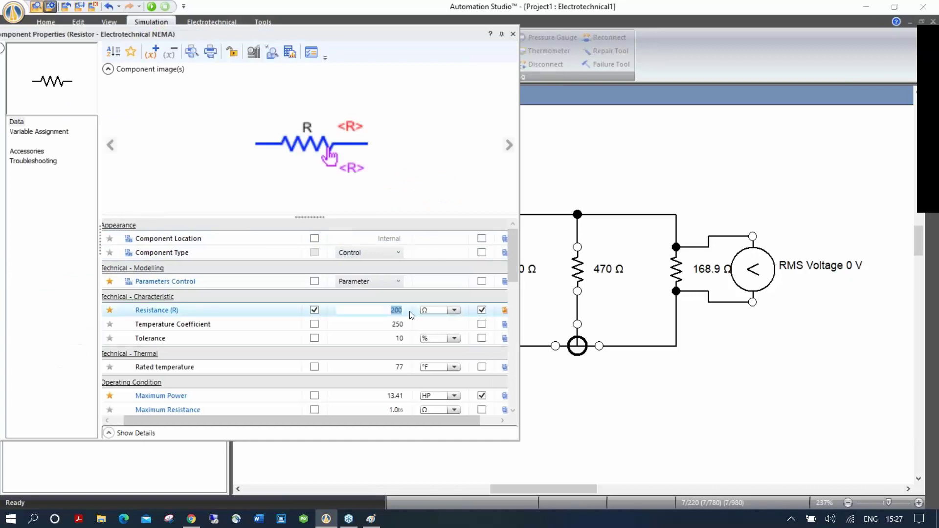
type("1000")
key("Return")
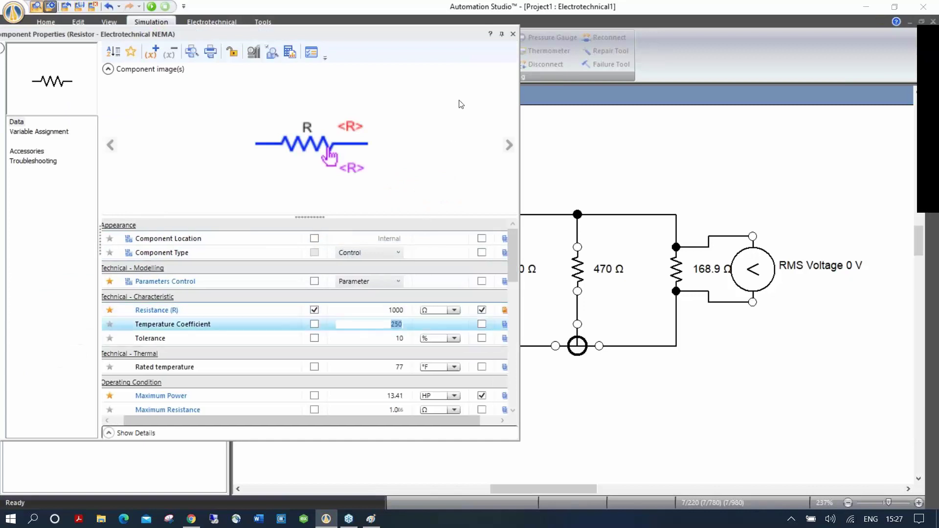
left_click(514, 34)
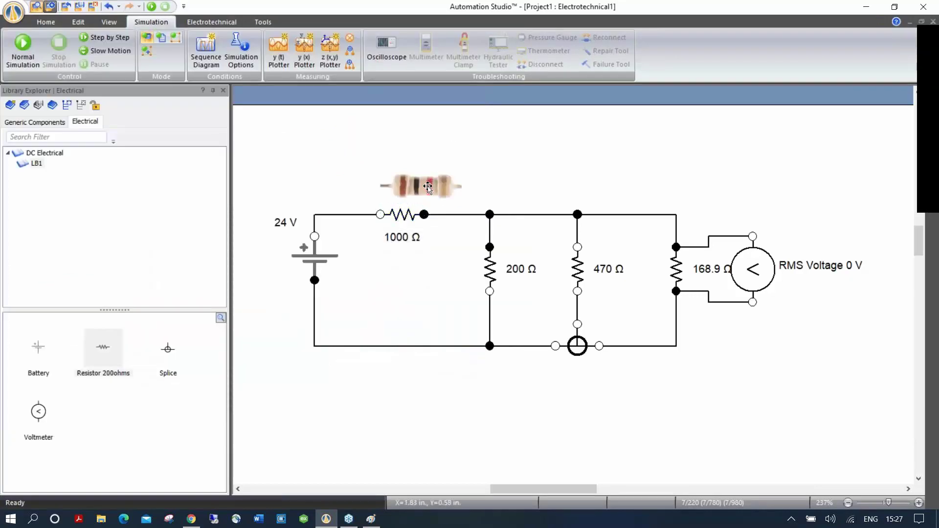
- Position the resistor picture just above the horizontal 1000 Ω resistor and group the picture with the resistor
mouse_move(427, 190)
left_mouse_down()
mouse_move(414, 187)
mouse_move(435, 181)
left_mouse_up()
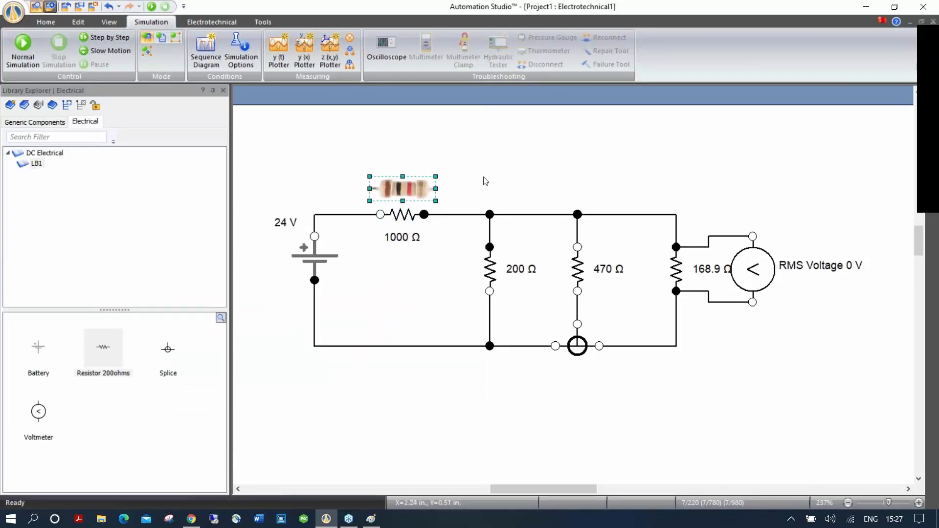
left_click(378, 168)
left_click_drag(359, 162, 450, 282)
right_click(408, 217)
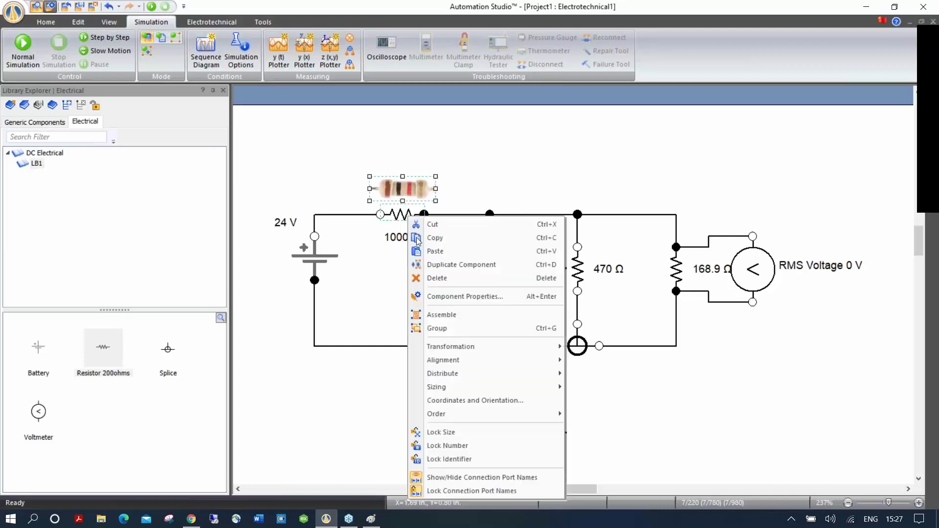
left_click(444, 324)
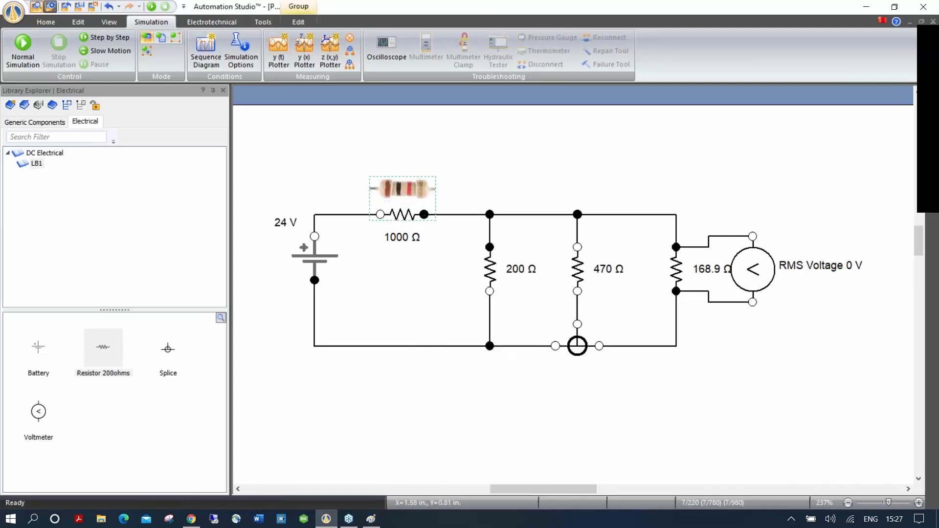
- Add the grouped picture and 1000 Ω resistor to the LB1 category of the Electrical library
left_click_drag(400, 189, 153, 418)
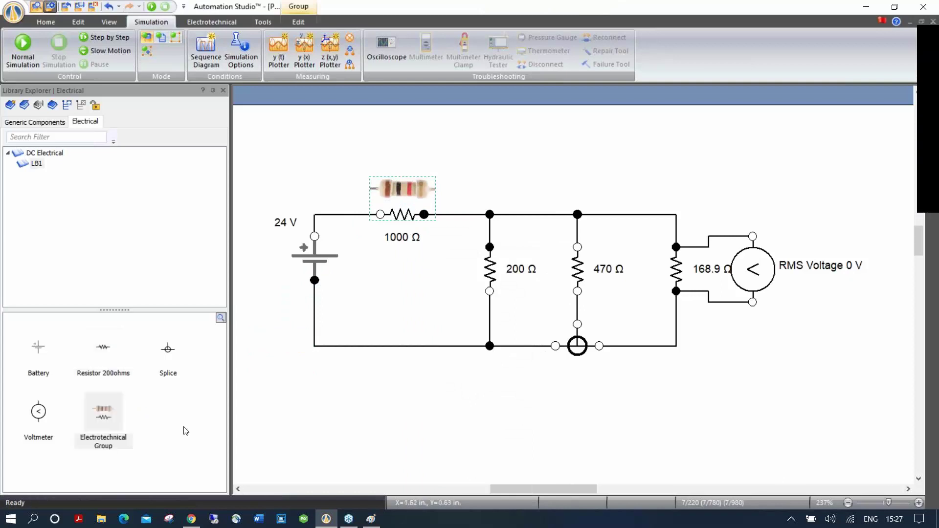
mouse_move(104, 414)
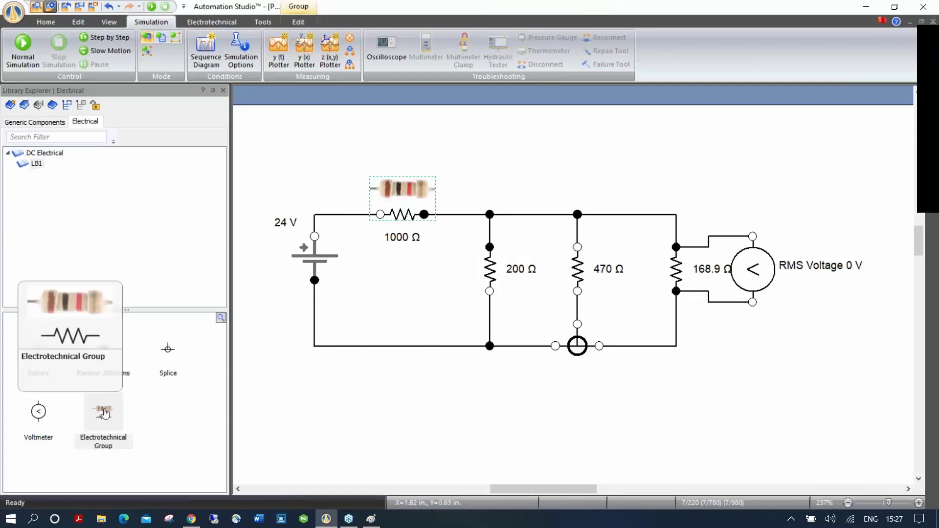
left_click(463, 153)
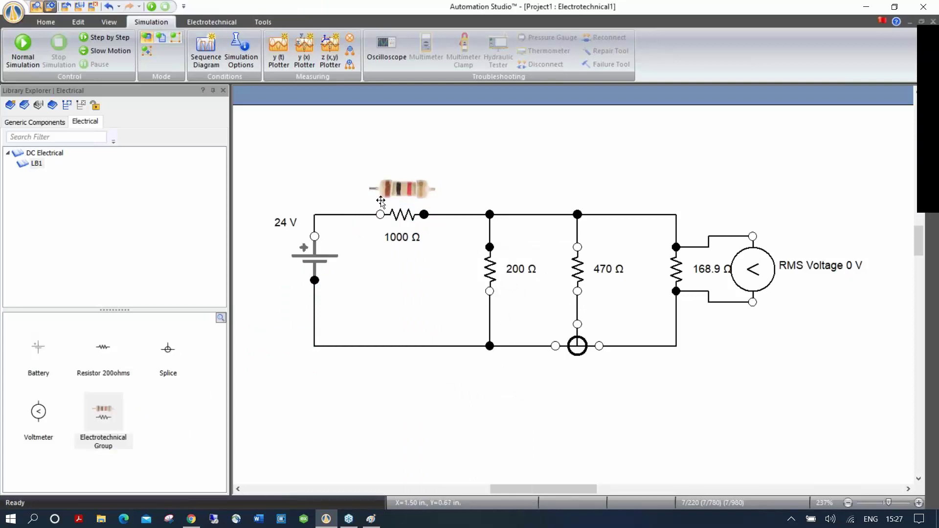
- Ungroup the picture from the 1000 Ω resistor and place a copy of the resistor above the circuit
right_click(397, 221)
left_click(445, 125)
left_click_drag(400, 216, 500, 160)
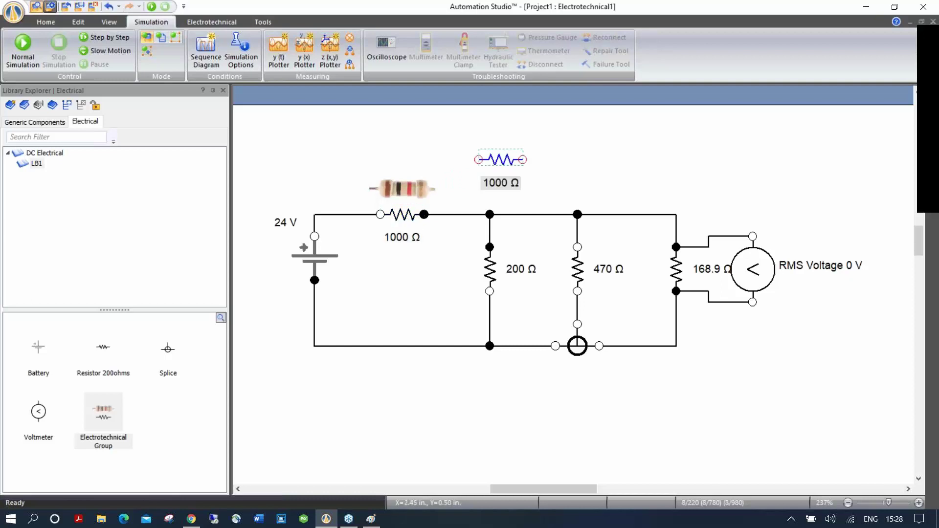
left_click(538, 179)
- Move the resistor picture onto the copied 1000 Ω resistor, match its width to the symbol and bring it to the front
scroll(484, 184, "up", 5)
left_click_drag(289, 196, 570, 137)
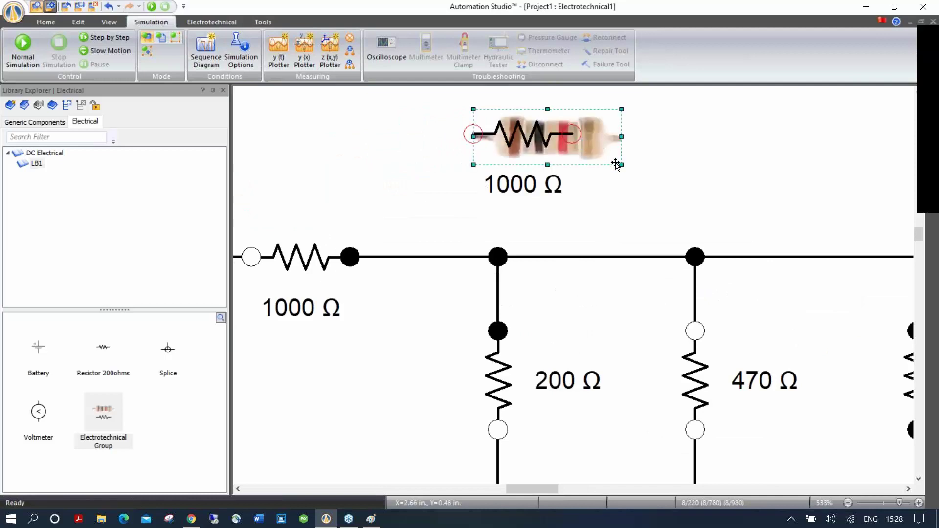
left_click_drag(621, 165, 572, 146)
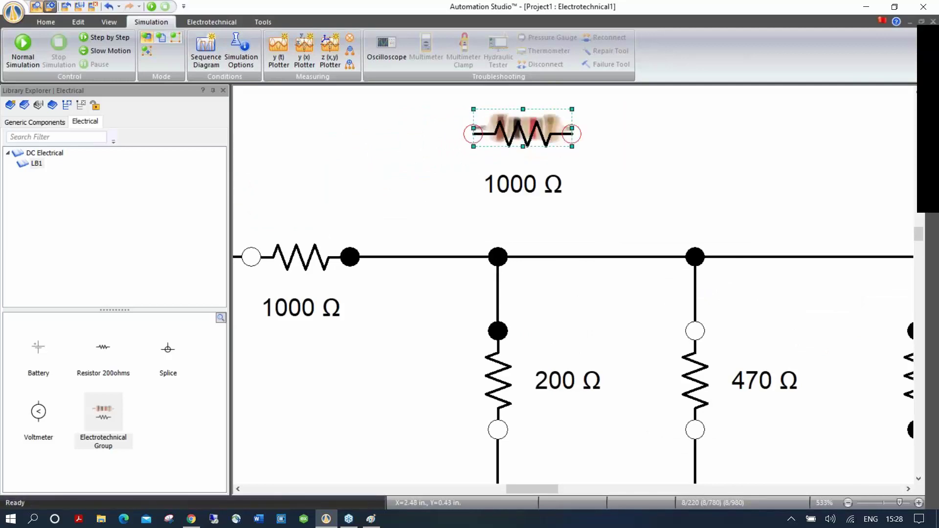
right_click(551, 119)
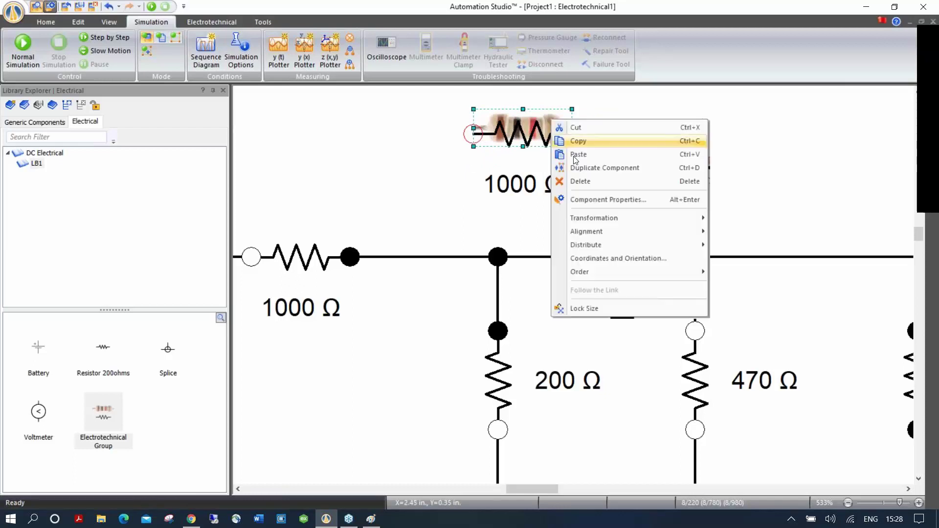
mouse_move(614, 221)
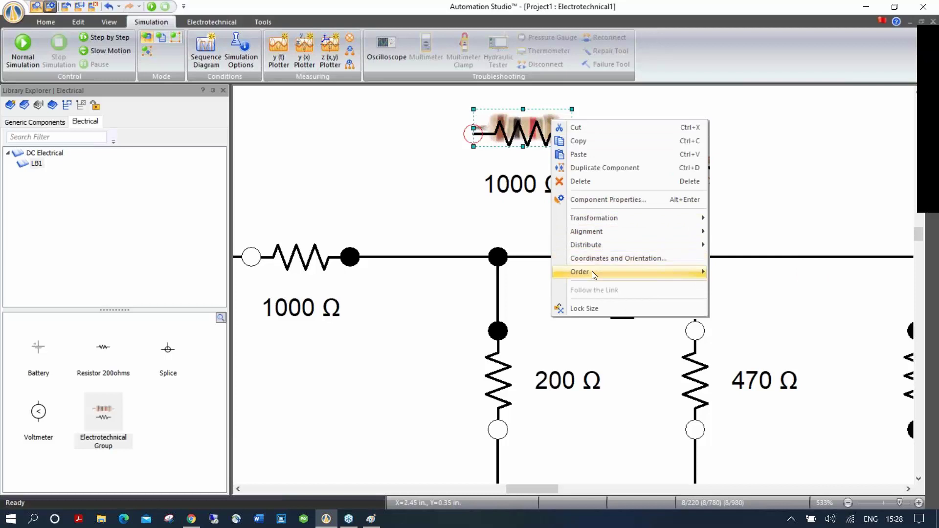
mouse_move(593, 272)
left_click(744, 273)
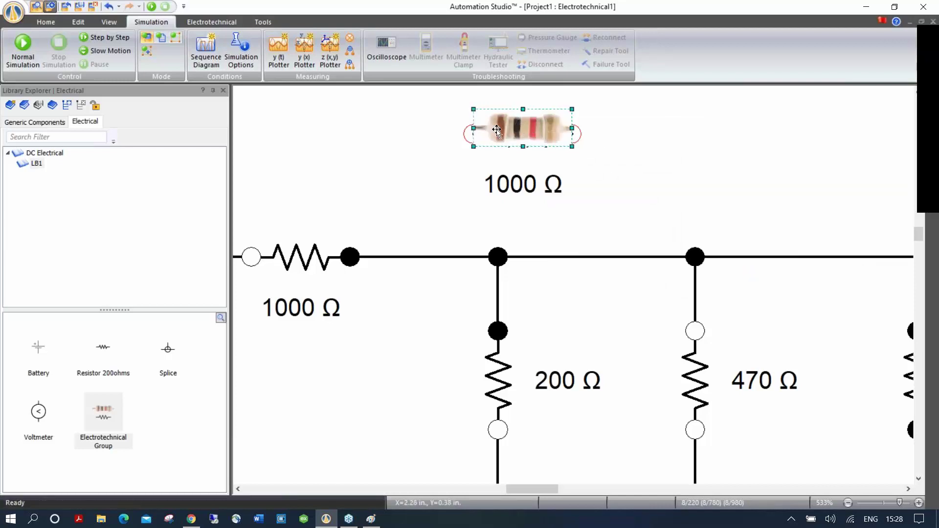
- Set the drawing snap to 1/20 of the grid and align the picture with the copied resistor's connection ports
mouse_move(525, 131)
left_mouse_down()
mouse_move(524, 155)
mouse_move(523, 132)
mouse_move(510, 136)
left_mouse_up()
left_click_drag(526, 123, 526, 146)
left_click(47, 23)
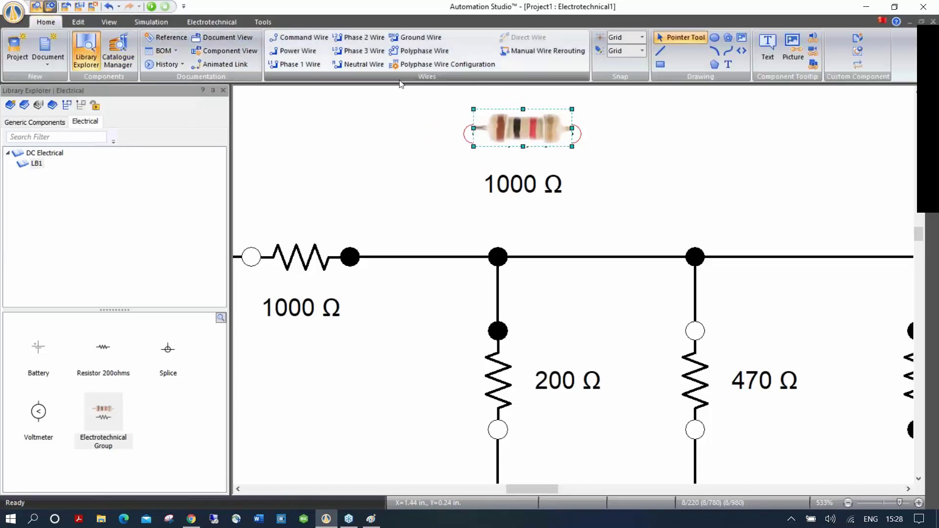
left_click(642, 51)
left_click(612, 148)
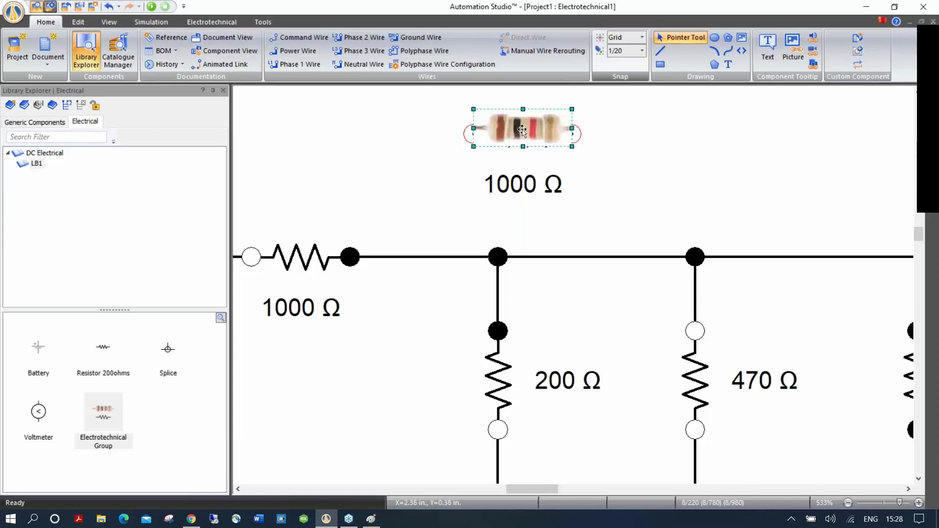
mouse_move(522, 132)
left_mouse_down()
mouse_move(576, 142)
mouse_move(523, 139)
left_mouse_up()
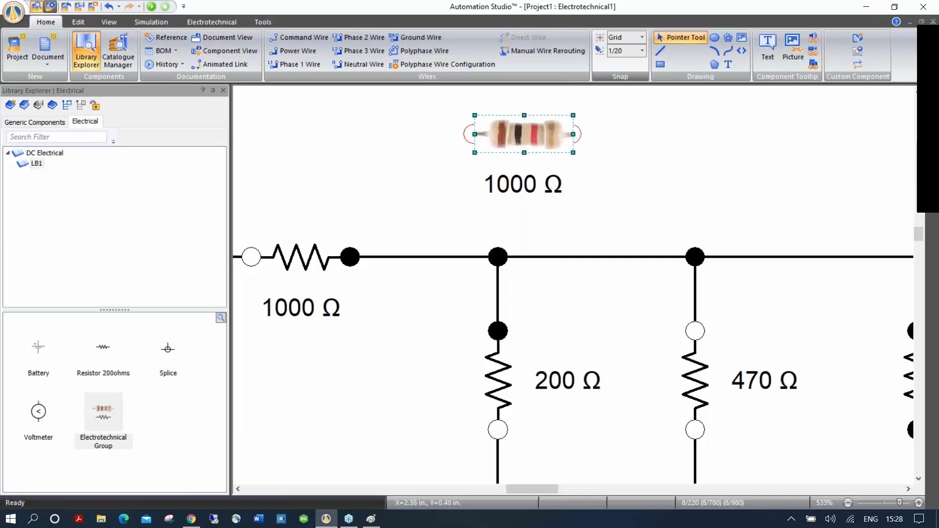
- Group the resistor picture with the copied 1000 Ω resistor beneath it
left_click(423, 103)
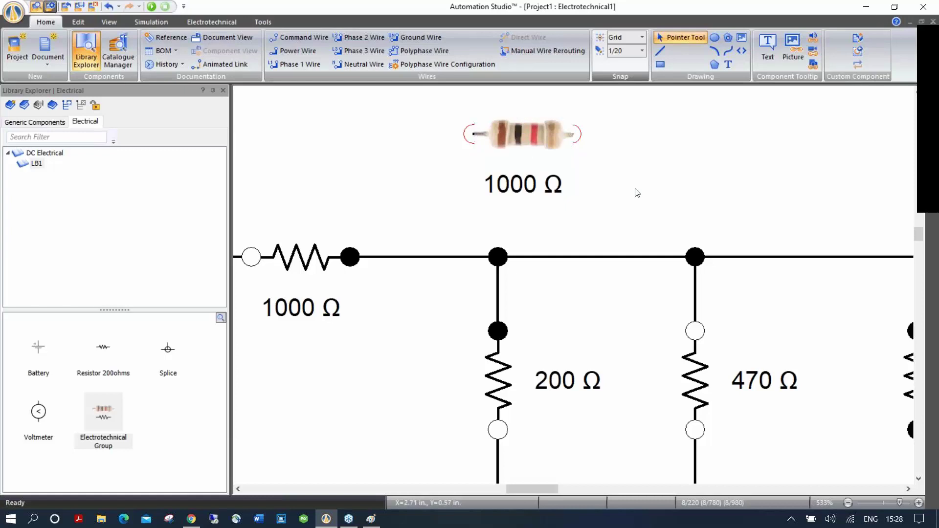
left_click_drag(424, 103, 637, 192)
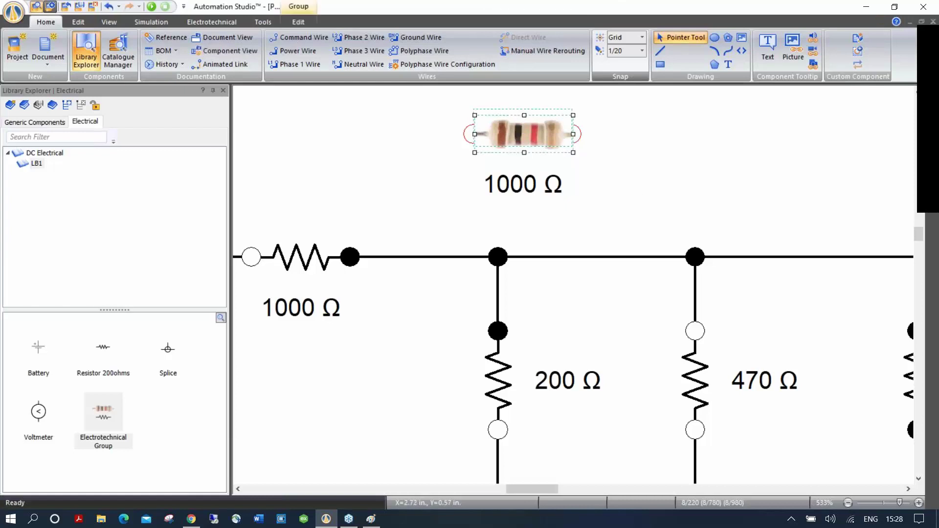
left_click(625, 176)
- Place a second copy of the pictured 1000 Ω resistor above the circuit and wire the two pictured resistors together
scroll(629, 164, "down", 2)
scroll(629, 164, "down", 1)
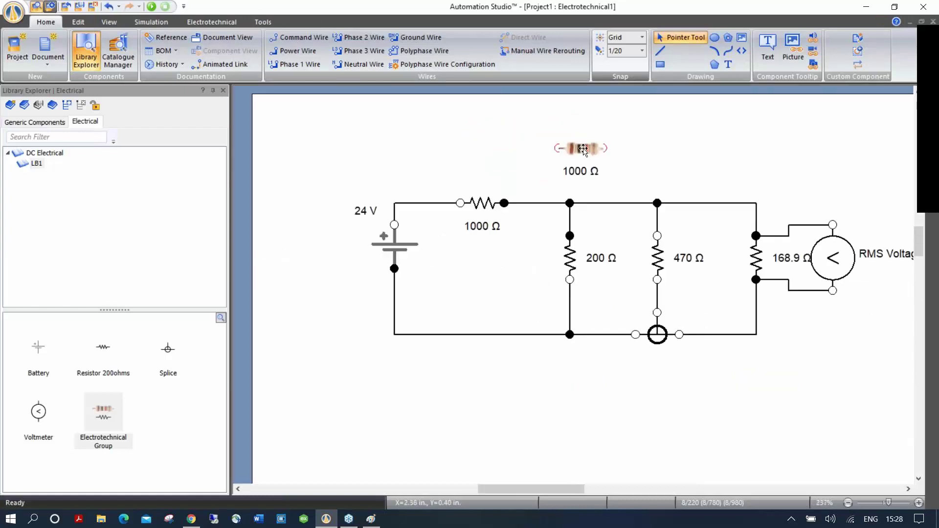
left_click_drag(582, 149, 558, 148)
left_click(671, 176)
left_click(576, 160)
left_click(540, 134)
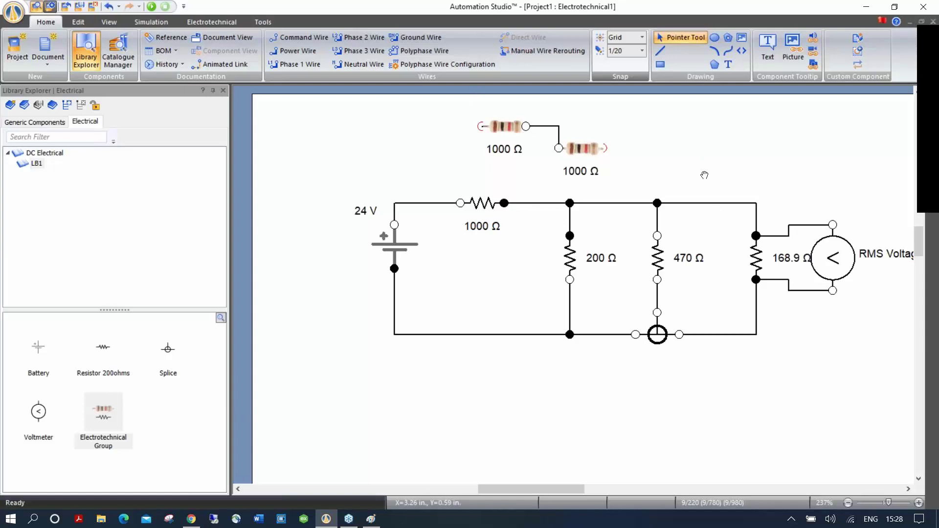
- Delete both pictured 1000 Ω resistors above the circuit together with their connecting wire
left_click_drag(705, 176, 640, 173)
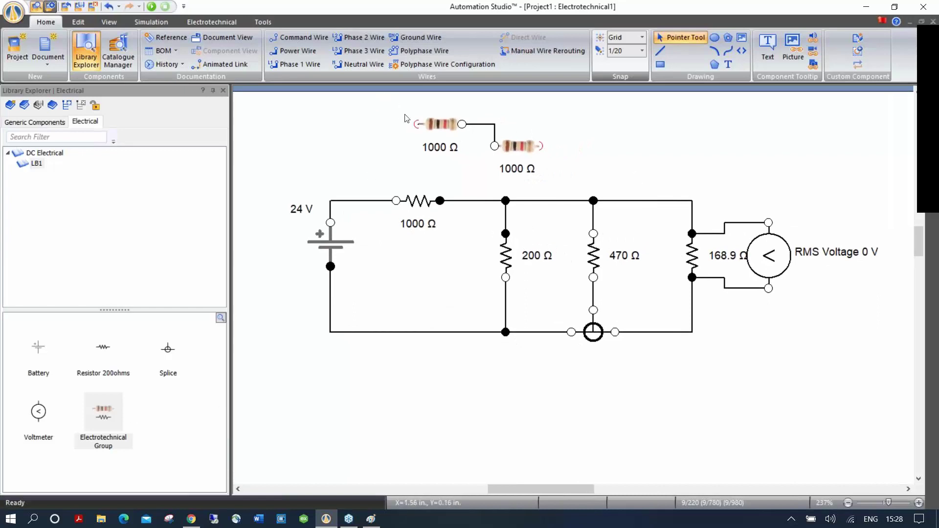
left_click_drag(386, 110, 597, 187)
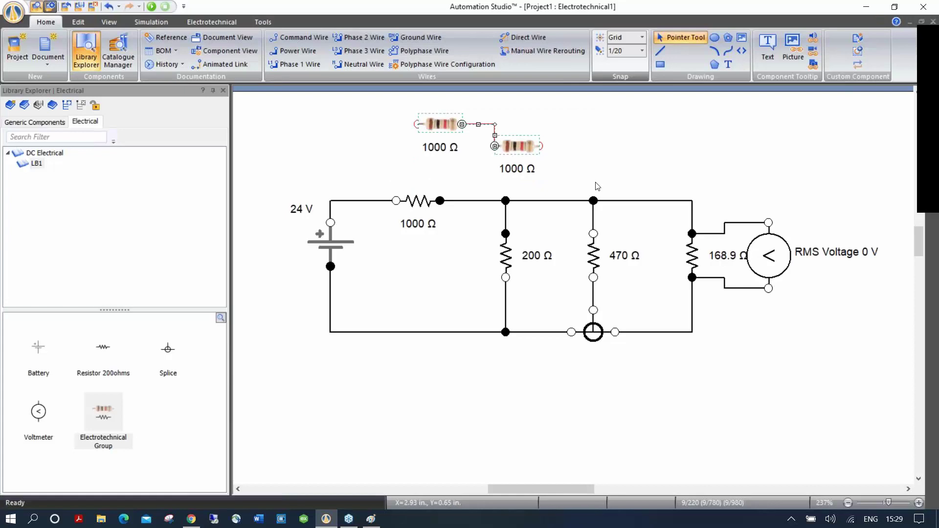
key("Delete")
- Open the existing library DC Library.prlx from the Libraries folder inside DEMO SR3
left_click_drag(677, 374, 631, 291)
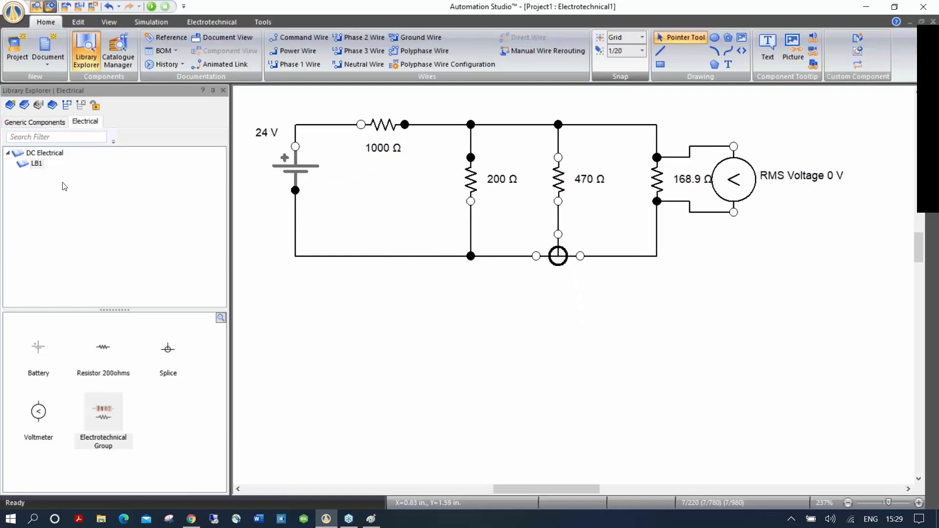
left_click(23, 104)
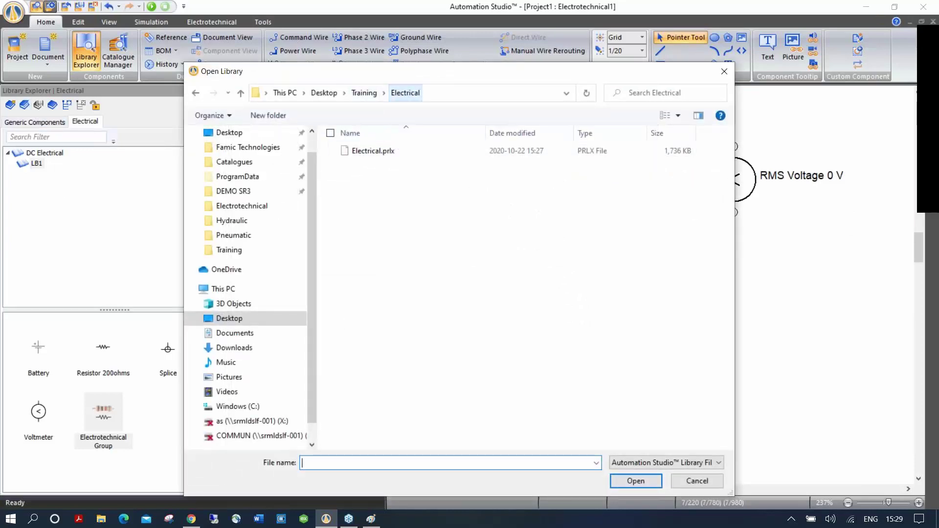
left_click(233, 191)
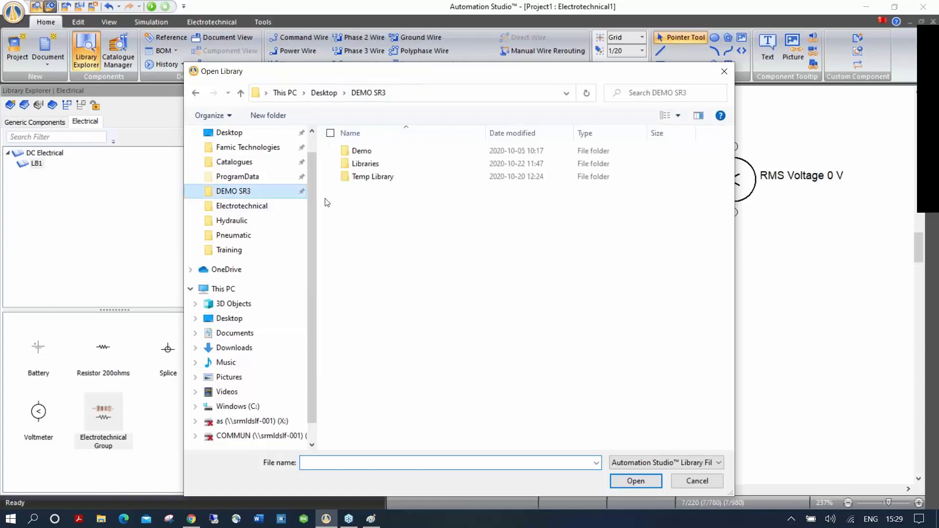
double_click(366, 165)
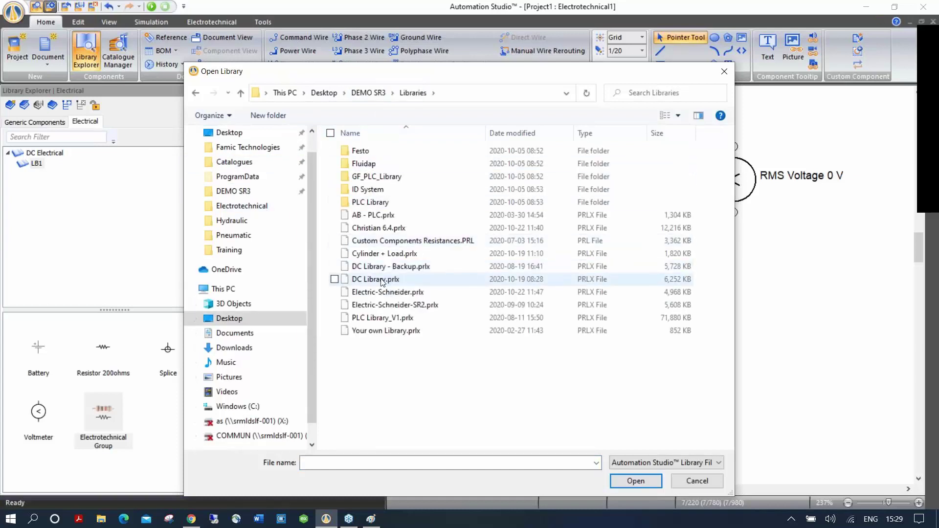
left_click(382, 281)
double_click(381, 281)
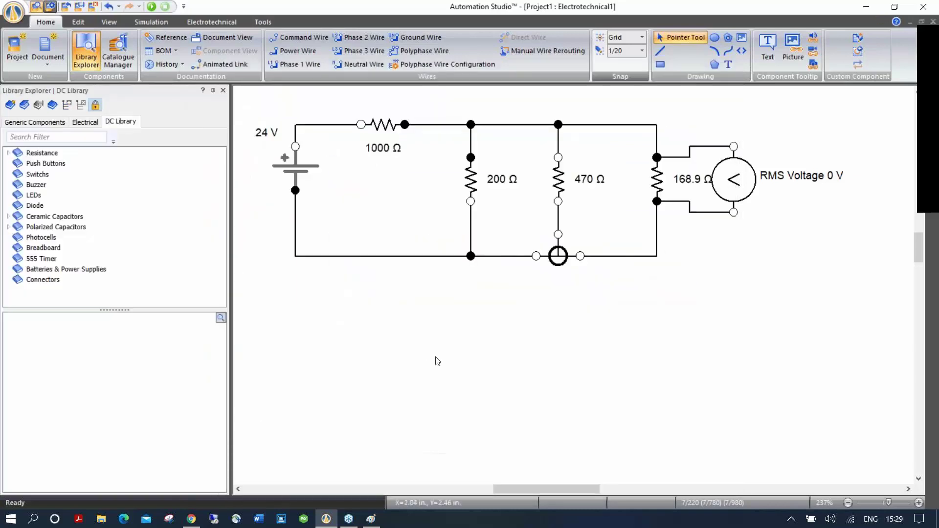
left_click_drag(475, 363, 487, 341)
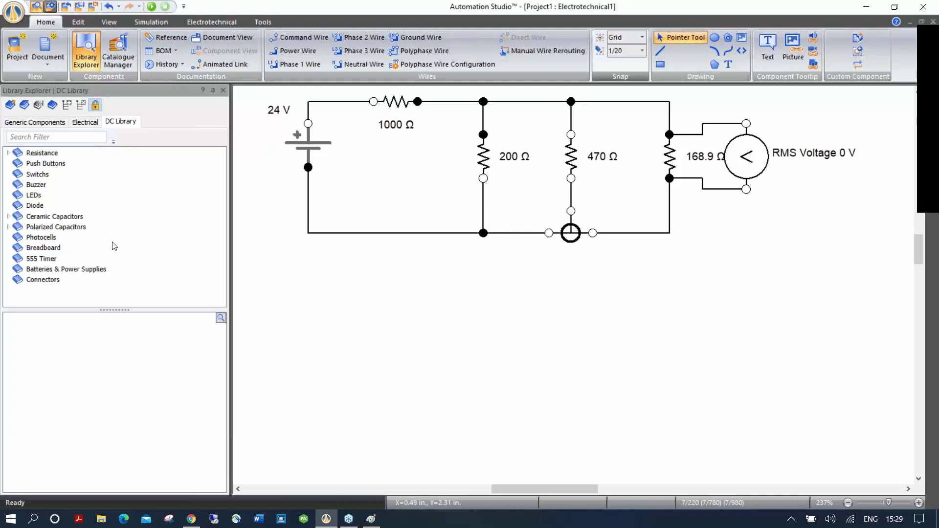
- Place 820 Ohms, 470 Ohms and 1K Ohms resistors from the DC Library's Resistance category below the circuit
double_click(35, 156)
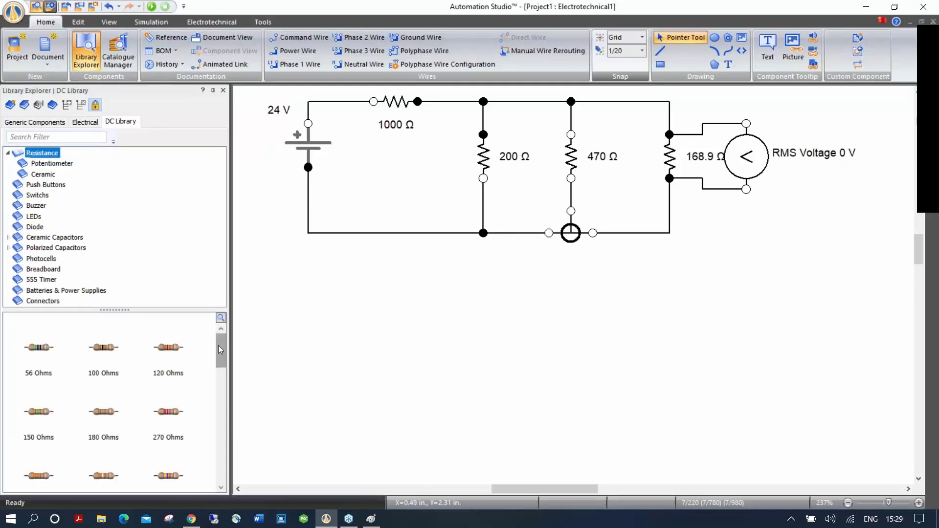
left_click_drag(218, 346, 398, 321)
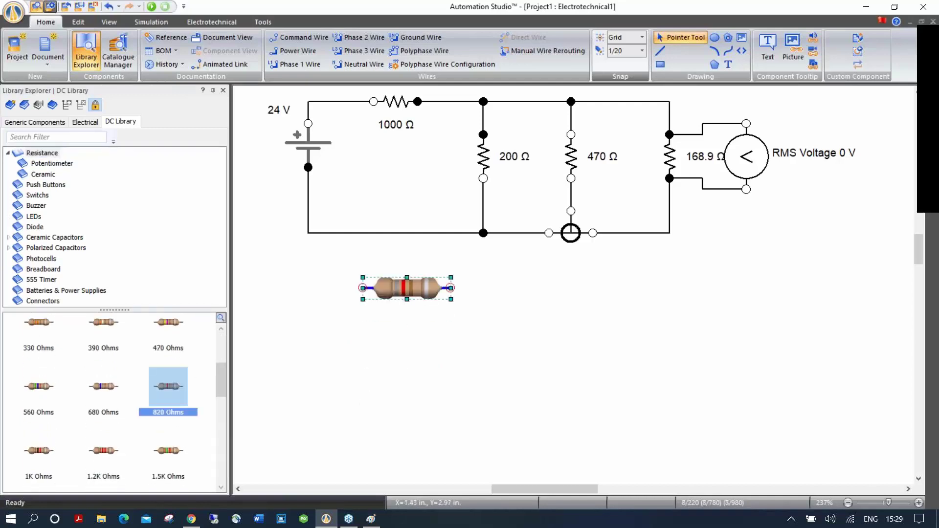
left_click_drag(168, 322, 407, 345)
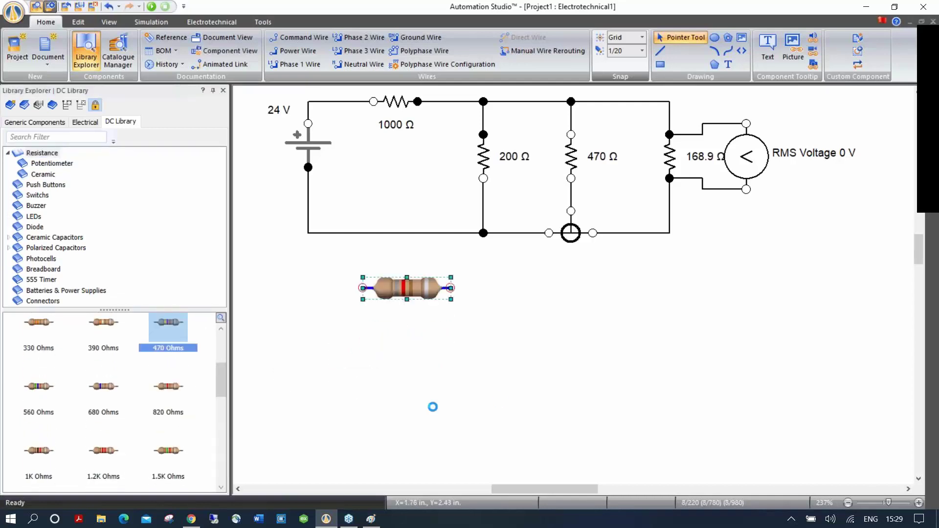
left_click_drag(39, 451, 566, 283)
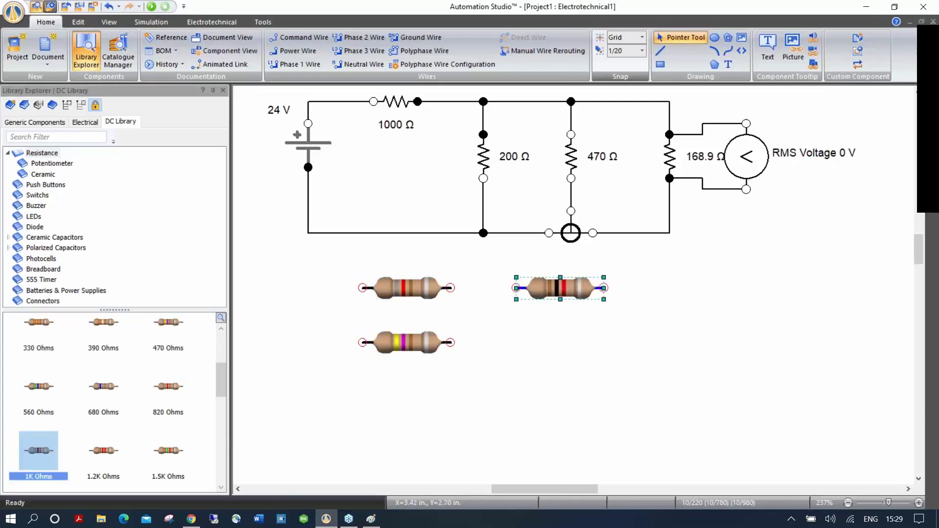
left_click(629, 364)
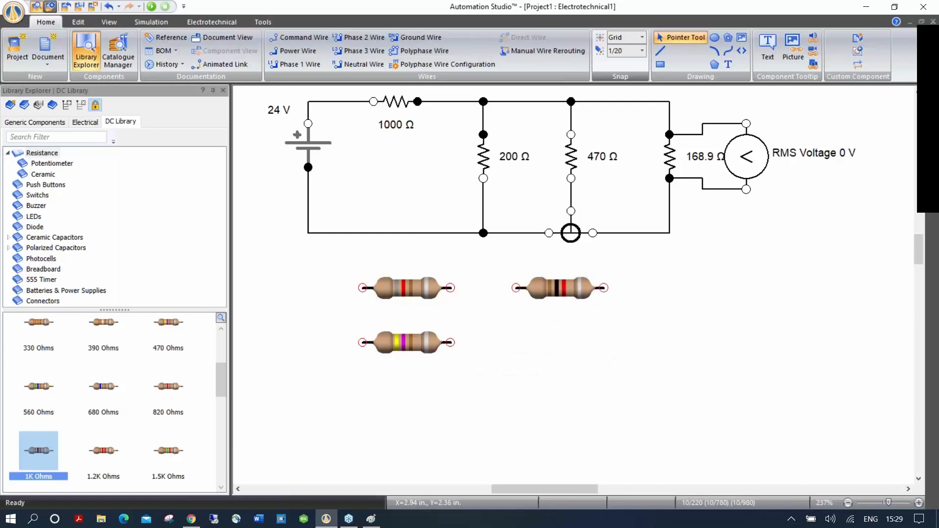
- Place a Potentiometer 1K Ohms below the voltmeter, run the simulation to try its knob, and stop the simulation
left_click(52, 163)
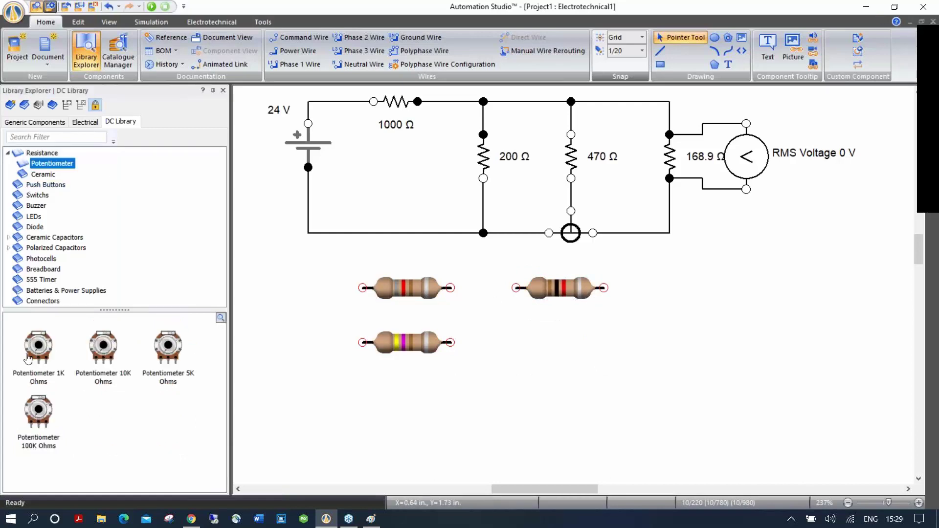
left_click_drag(39, 348, 764, 299)
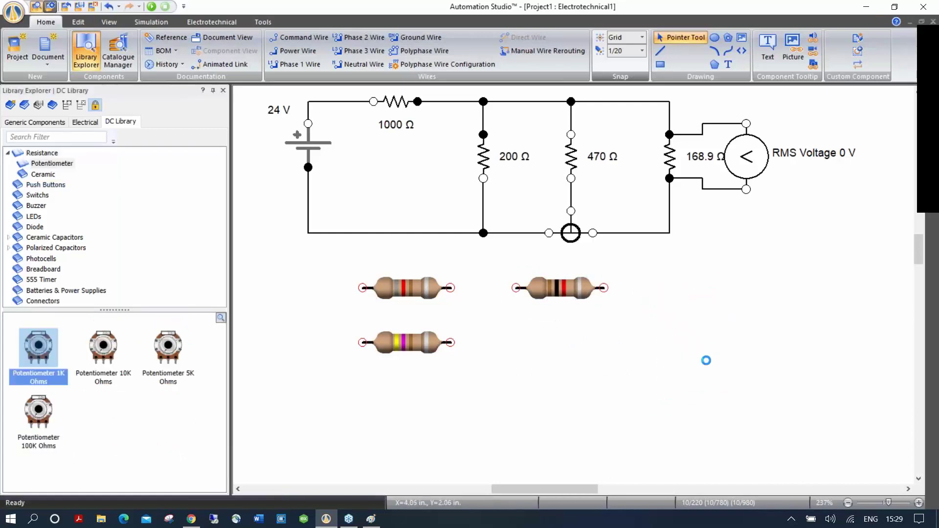
left_click(151, 6)
mouse_move(607, 342)
left_mouse_down()
mouse_move(596, 325)
mouse_move(617, 323)
mouse_move(621, 308)
mouse_move(605, 337)
left_mouse_up()
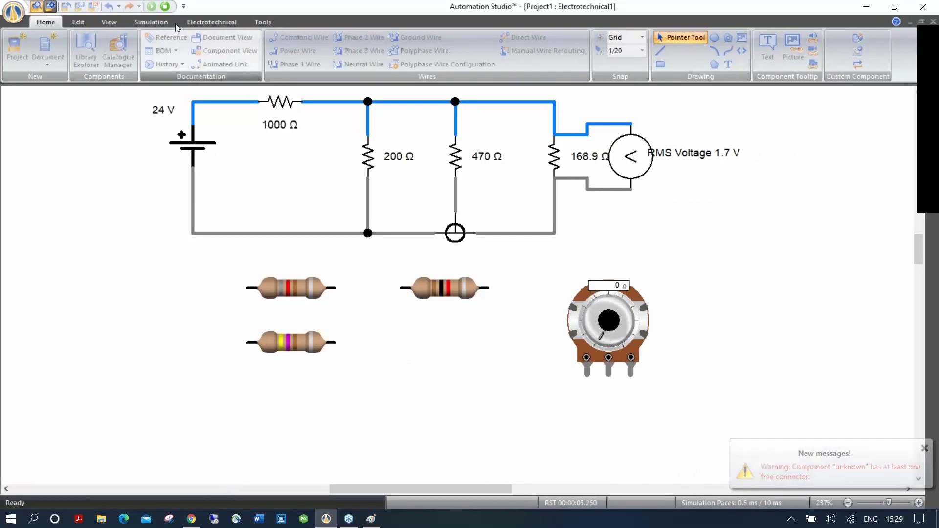
left_click(165, 6)
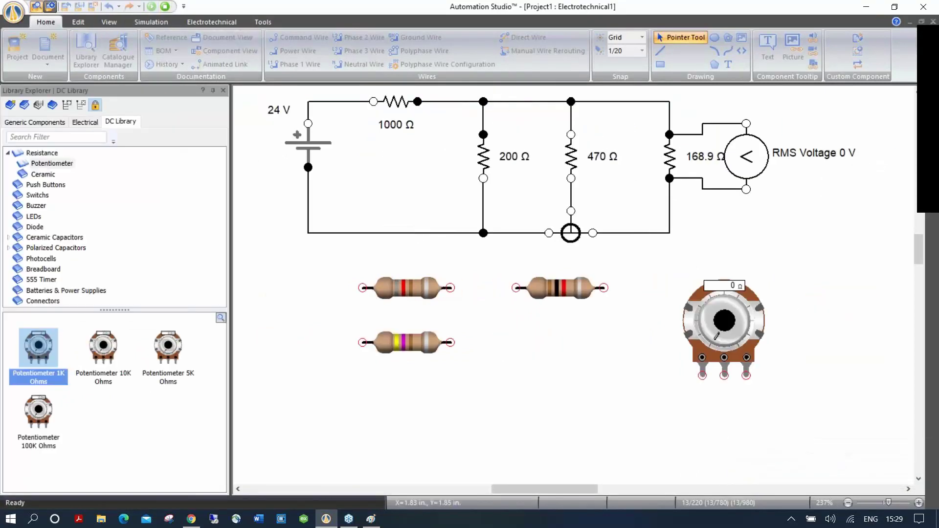
- Examine the DC Library's push button, switch, buzzer, LED, diode, ceramic capacitor and polarized capacitor categories
left_click(45, 185)
left_click(42, 196)
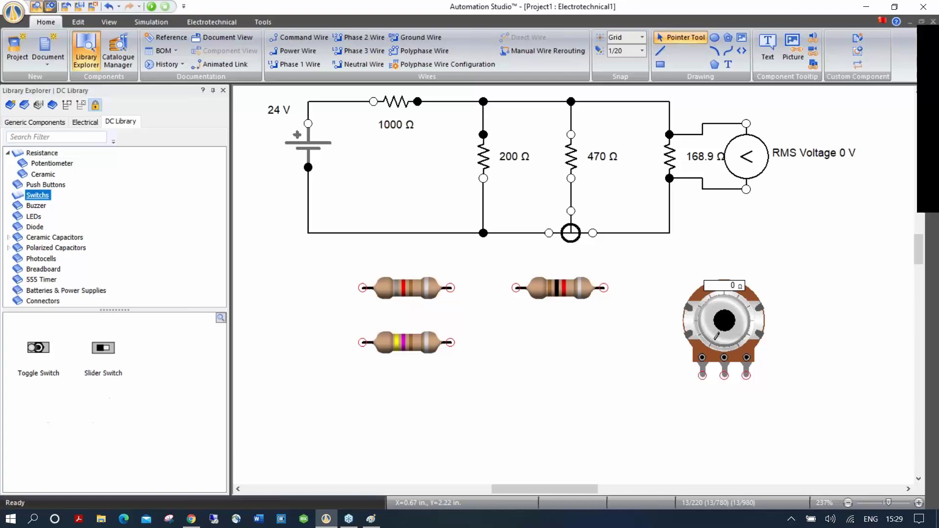
left_click(37, 206)
left_click(34, 217)
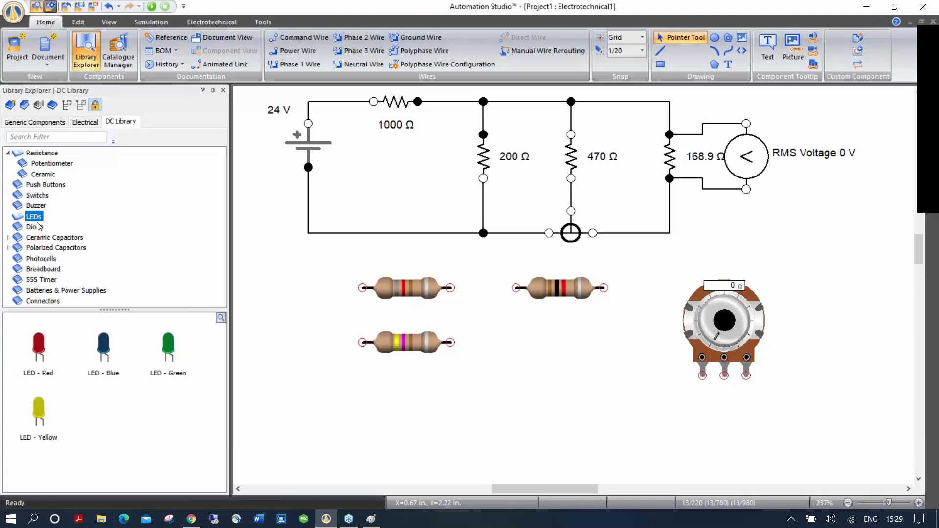
left_click(37, 228)
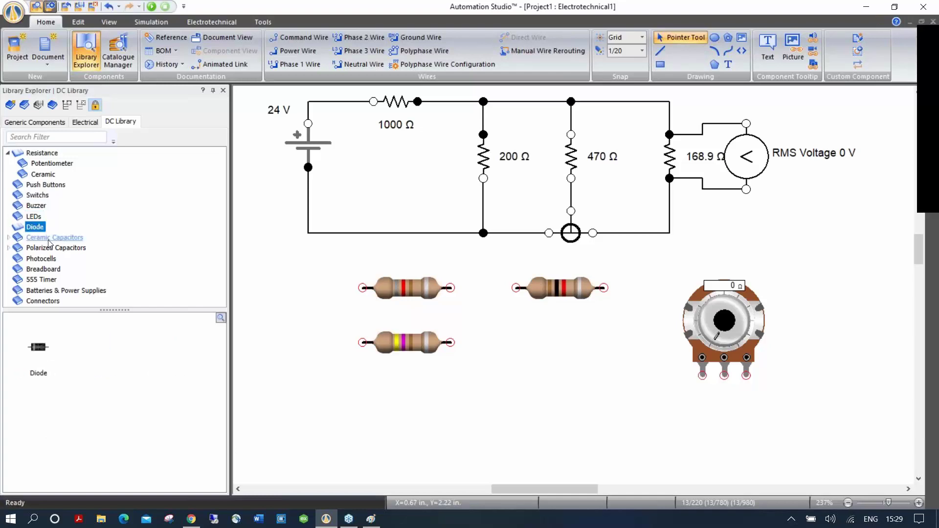
left_click(51, 238)
left_click(56, 259)
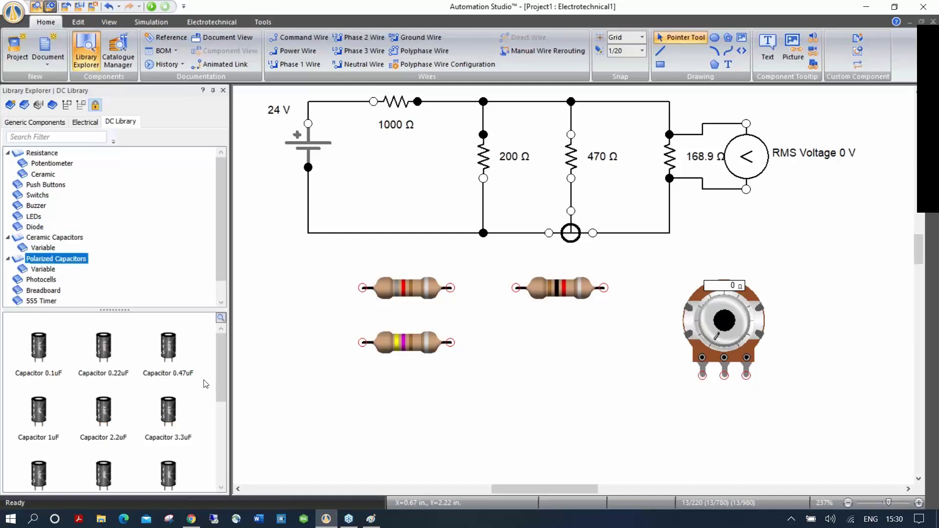
- Place a Photocell 5k - 200k Ohms below the 1K resistor, try its slider in simulation, and stop the simulation
left_click(41, 280)
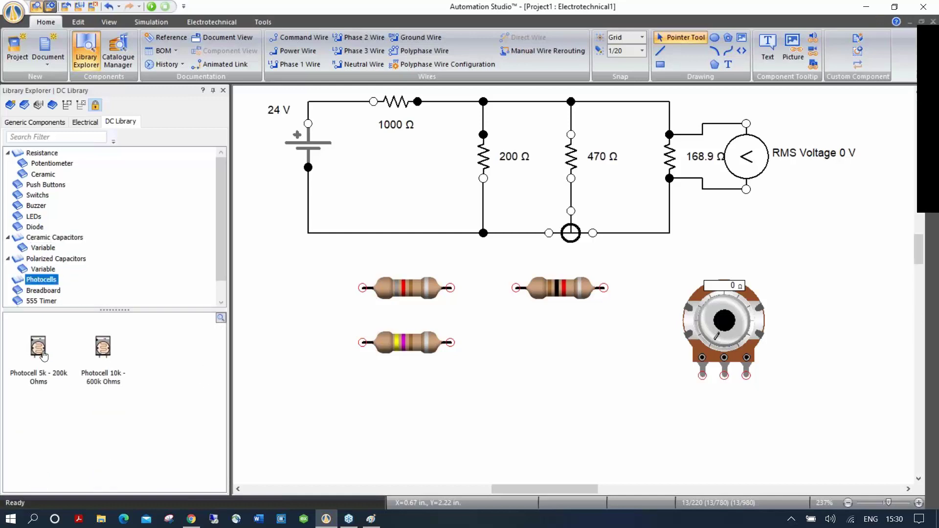
left_click_drag(40, 348, 568, 336)
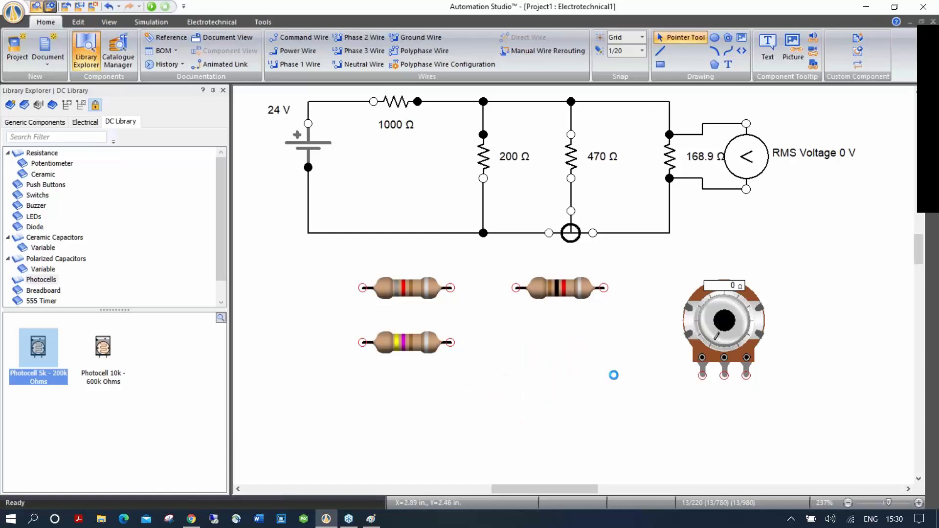
left_click(151, 6)
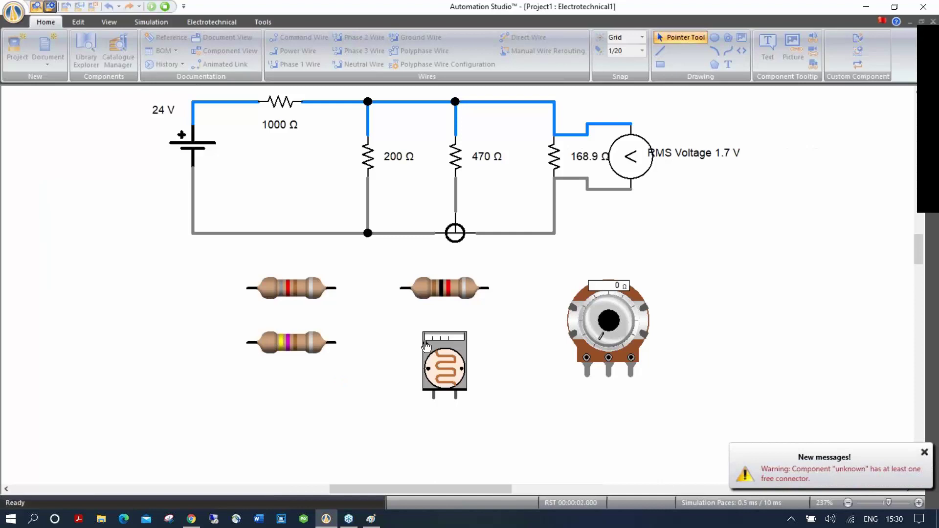
mouse_move(427, 345)
left_mouse_down()
mouse_move(464, 345)
mouse_move(433, 344)
left_mouse_up()
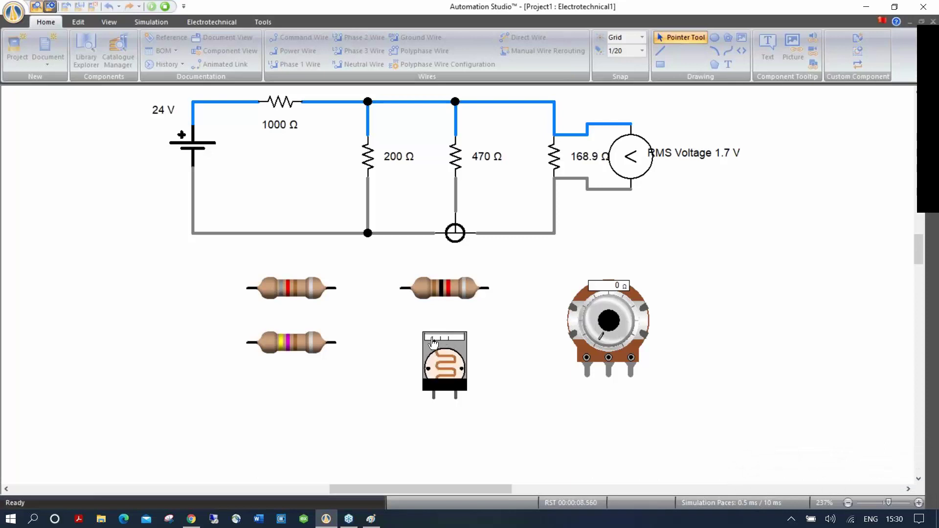
left_click(165, 6)
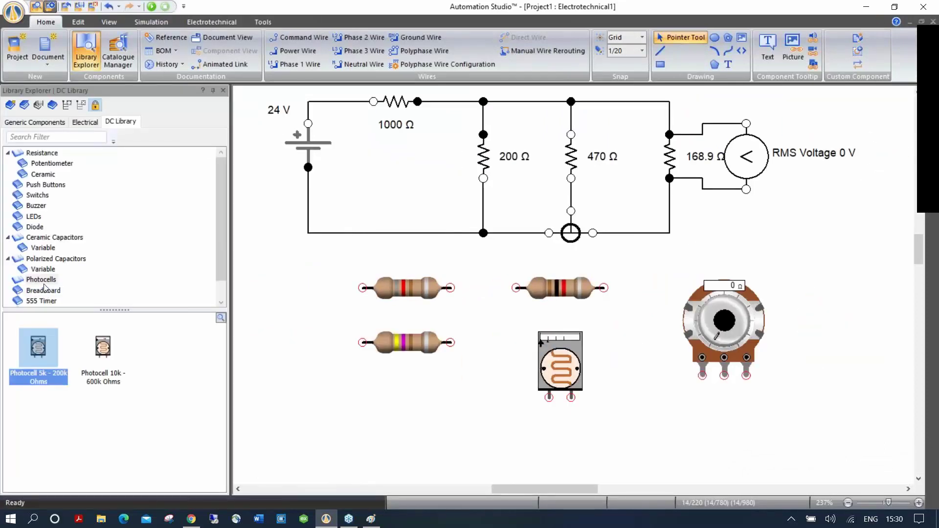
- Examine the Batteries & Power Supplies and Connectors categories of the DC Library
scroll(224, 275, "down", 1)
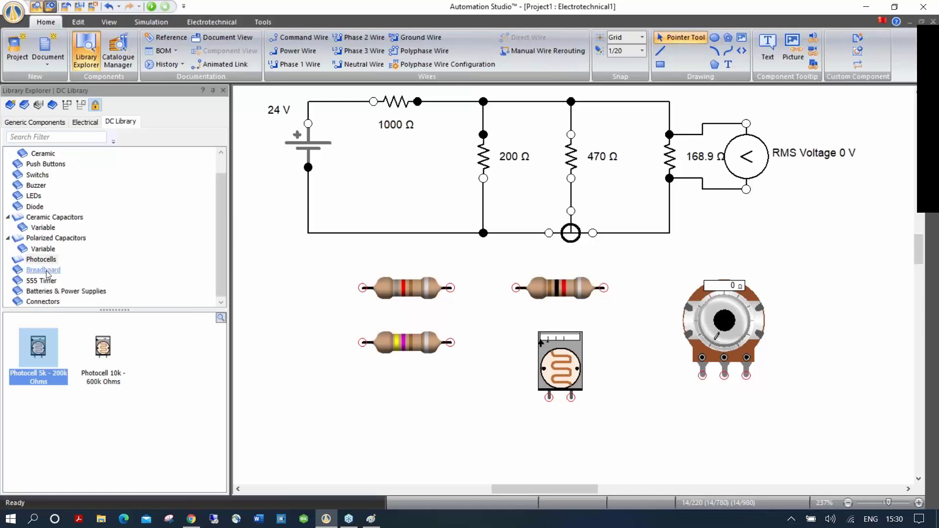
left_click(64, 292)
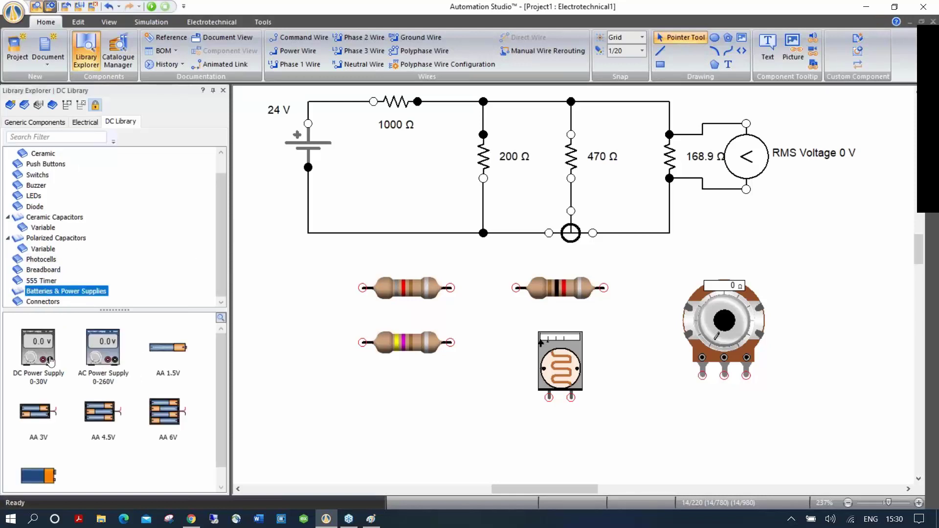
left_click(53, 303)
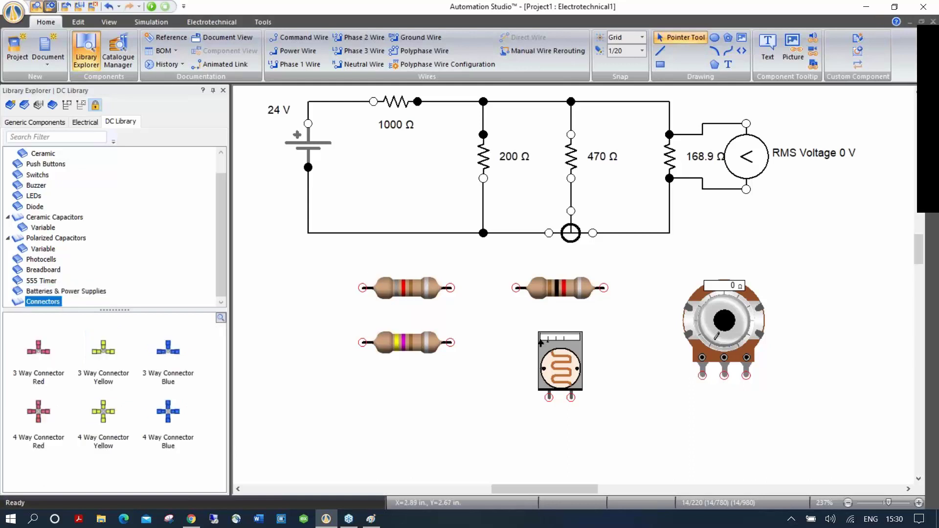
- Delete the potentiometer and the photocell from below the circuit
left_click(721, 339)
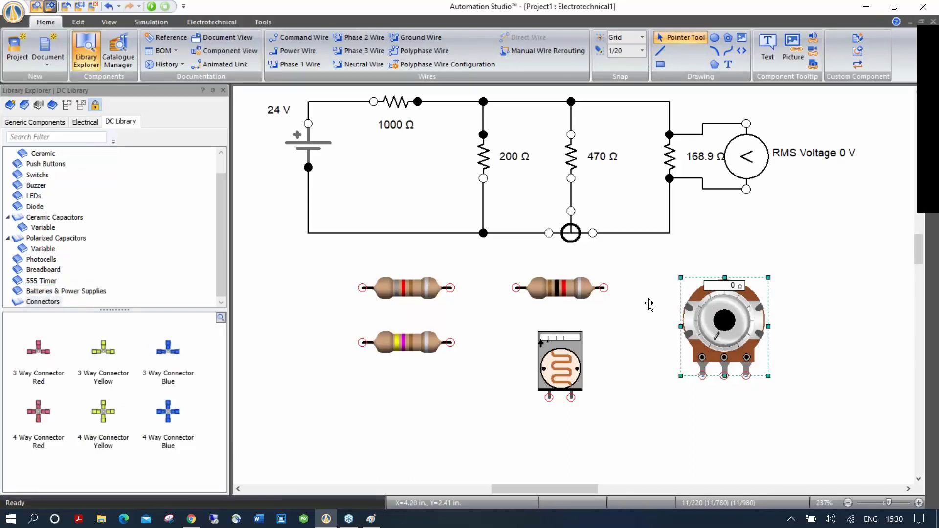
key("Delete")
left_click(549, 338)
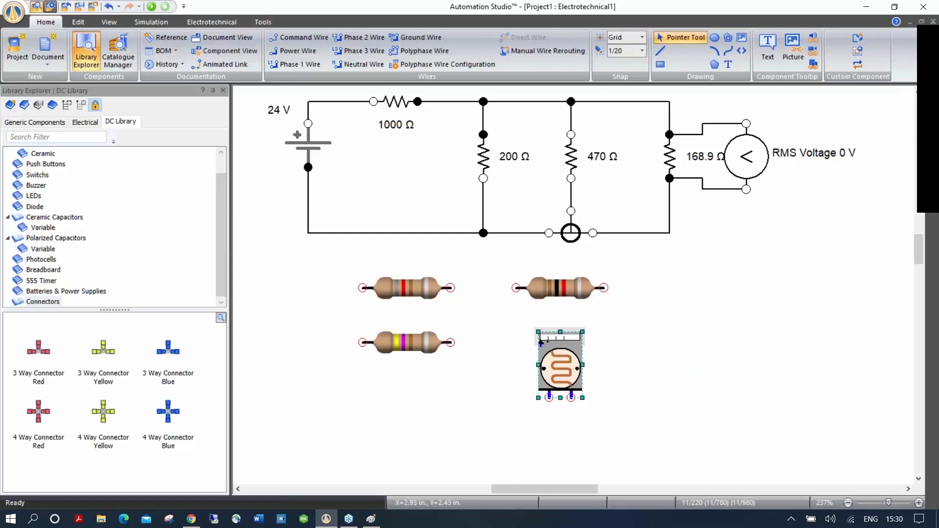
key("Delete")
- Move the 1K resistor farther right, then move the 470 Ohms resistor between and below the other two and rotate it left
left_click_drag(560, 289, 670, 300)
left_click_drag(408, 342, 539, 387)
right_click(549, 389)
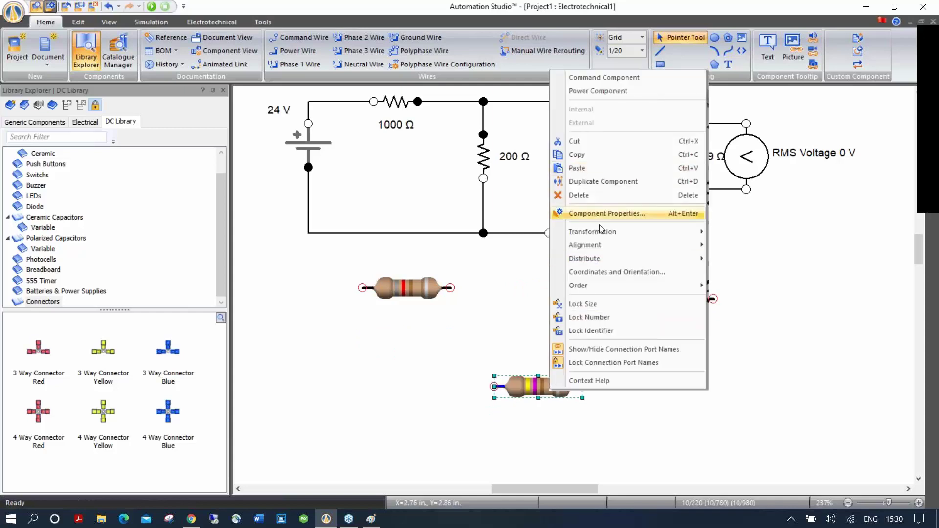
mouse_move(650, 232)
left_click(742, 246)
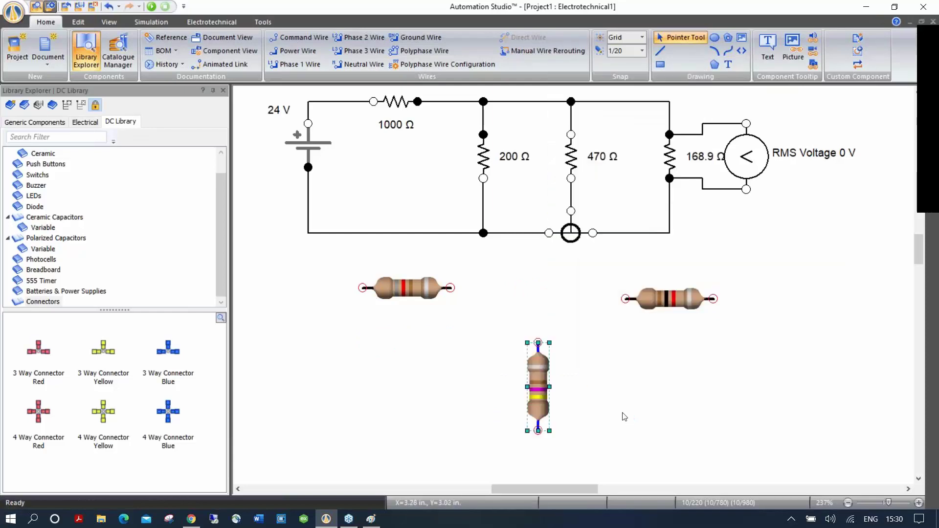
left_click(244, 386)
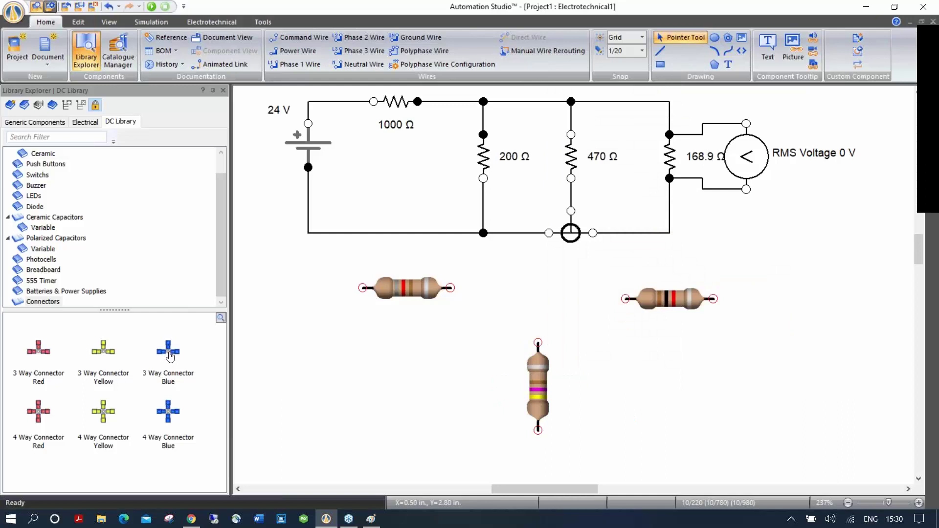
- Place a 3 Way Connector Blue below the 820 Ohms resistor and apply a Horizontal Flip so its middle branch points down
left_click_drag(170, 356, 413, 380)
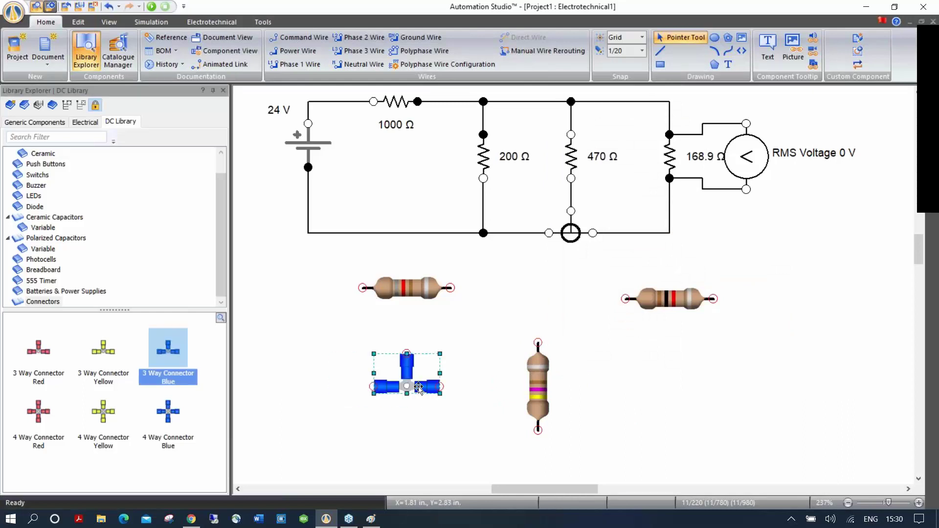
right_click(419, 388)
mouse_move(499, 229)
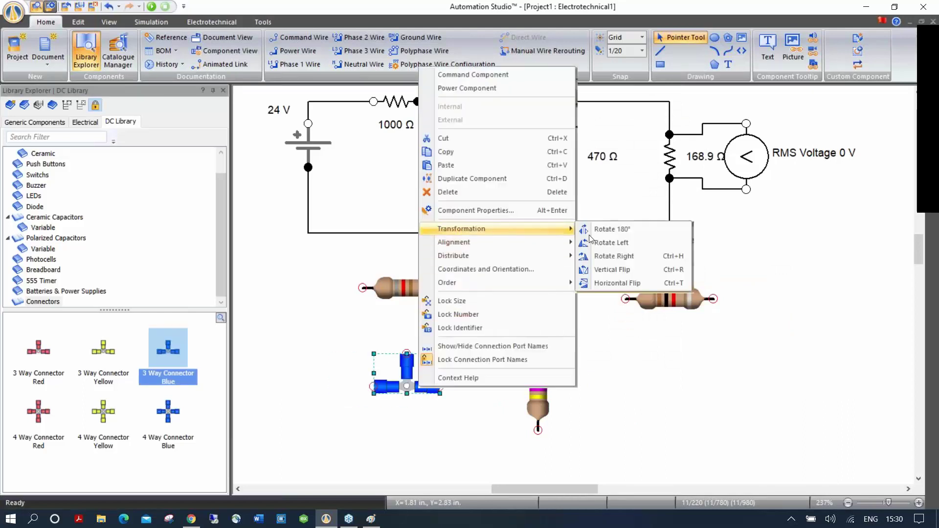
left_click(610, 283)
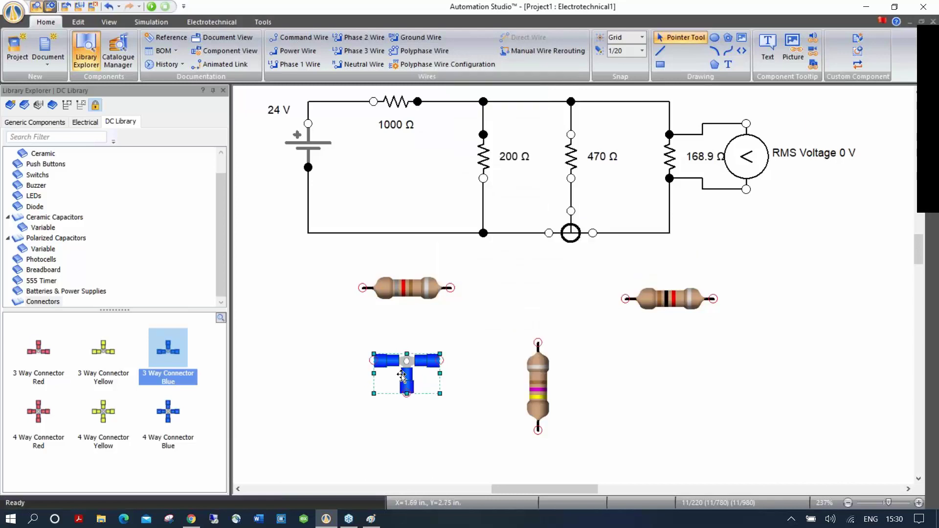
- Move the blue 3-way connector between the 820 Ohms and 1K resistors, then align and wire both resistors to its horizontal branches
left_click_drag(401, 375, 520, 303)
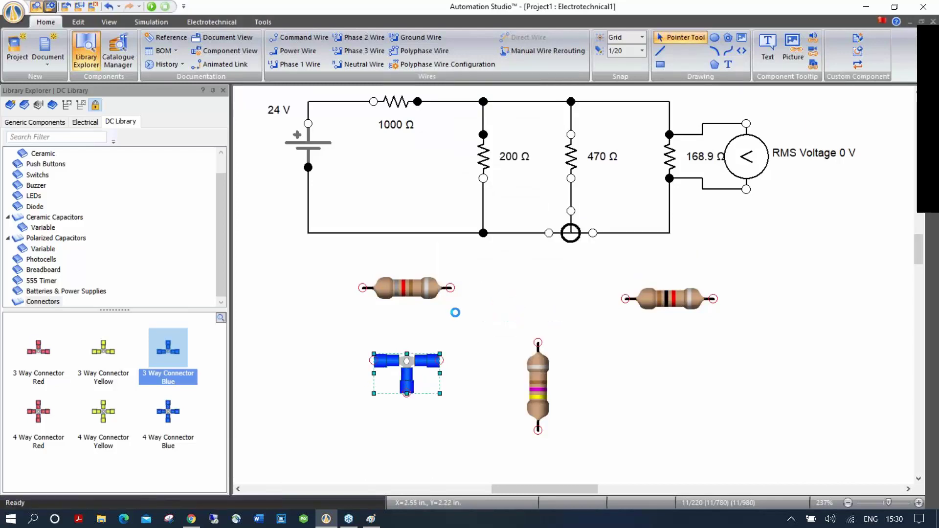
left_click(447, 340)
left_click_drag(450, 288, 494, 288)
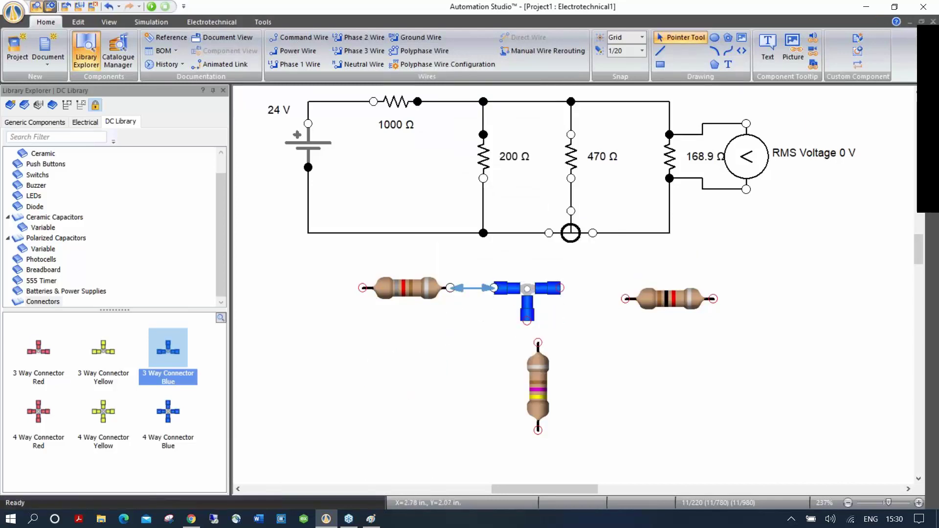
left_click_drag(655, 301, 622, 290)
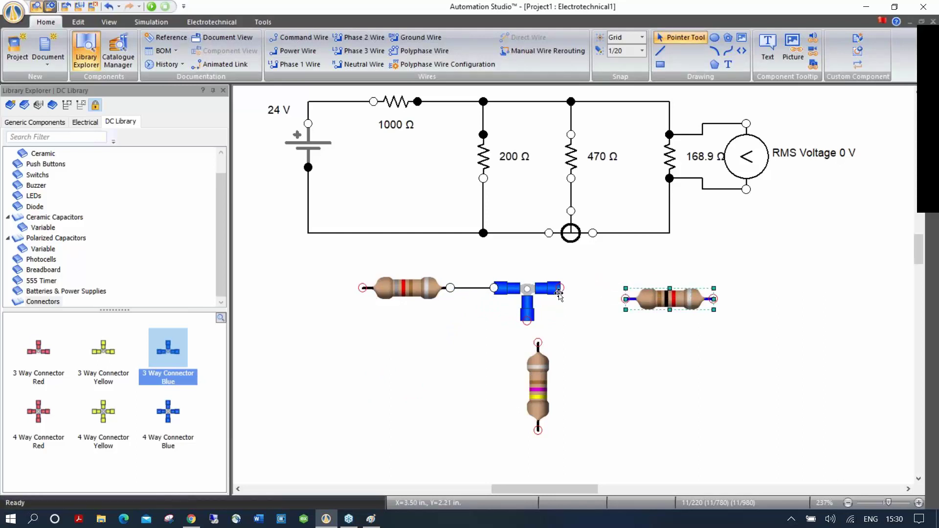
left_click(591, 288)
- Center the vertical 470 Ohms resistor under the blue 3-way connector and wire its upper terminal to the downward branch
left_click(538, 379)
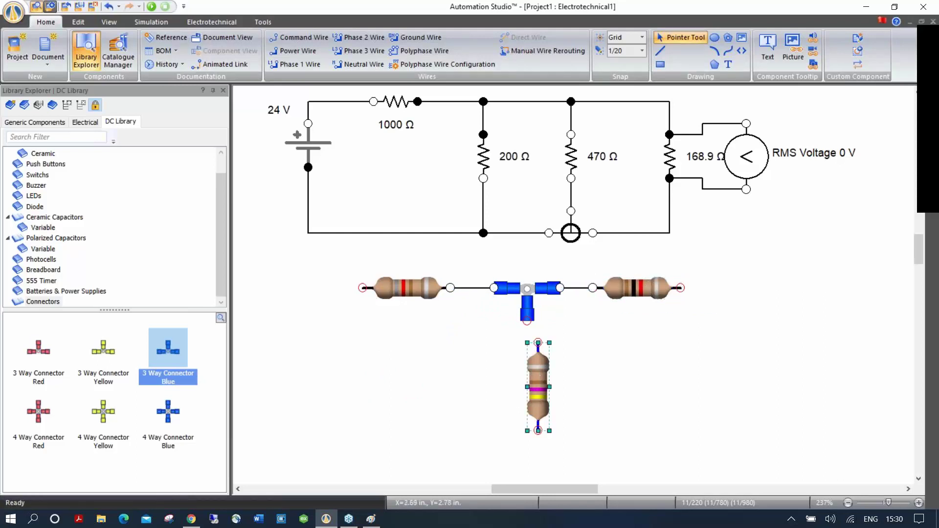
left_click_drag(538, 380, 527, 390)
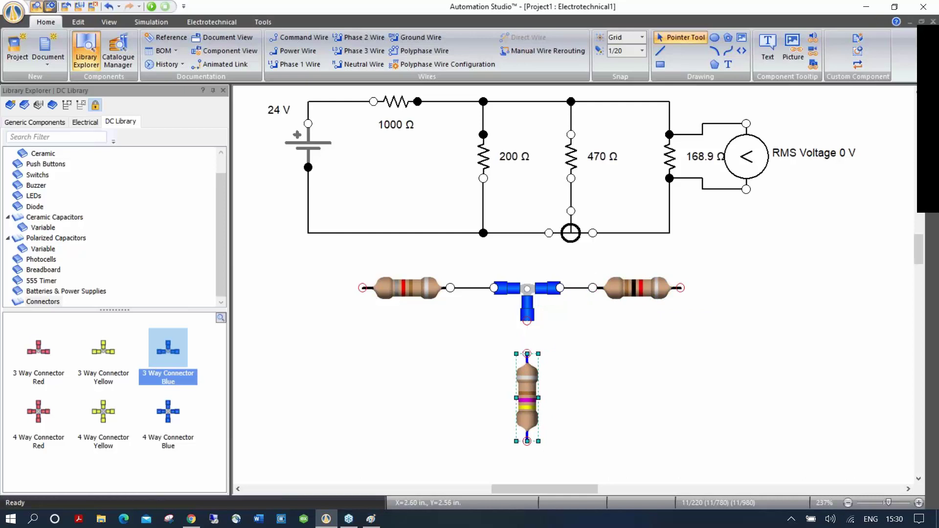
left_click(527, 353)
left_click(527, 321)
left_click(553, 354)
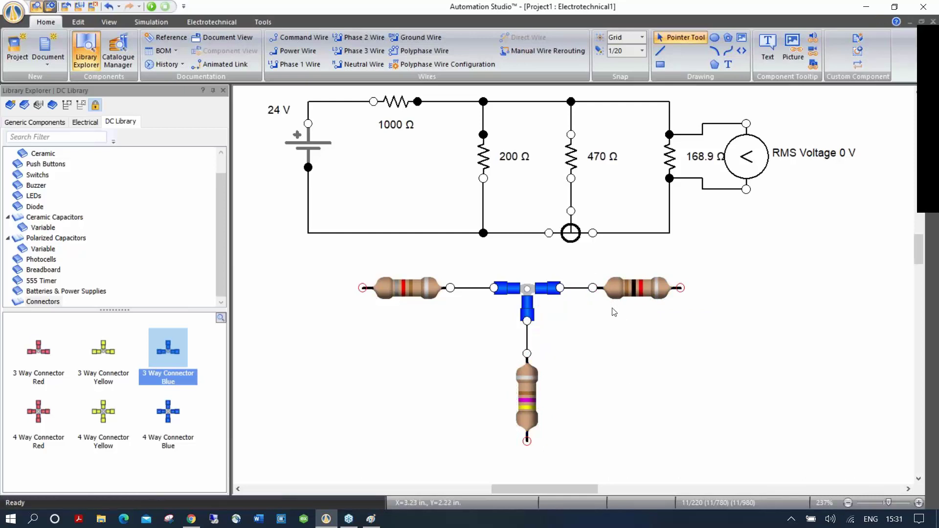
- Place a 4 Way Connector Blue to the right of the vertical 470 Ohms resistor
scroll(616, 391, "down", 2)
scroll(617, 392, "up", 1)
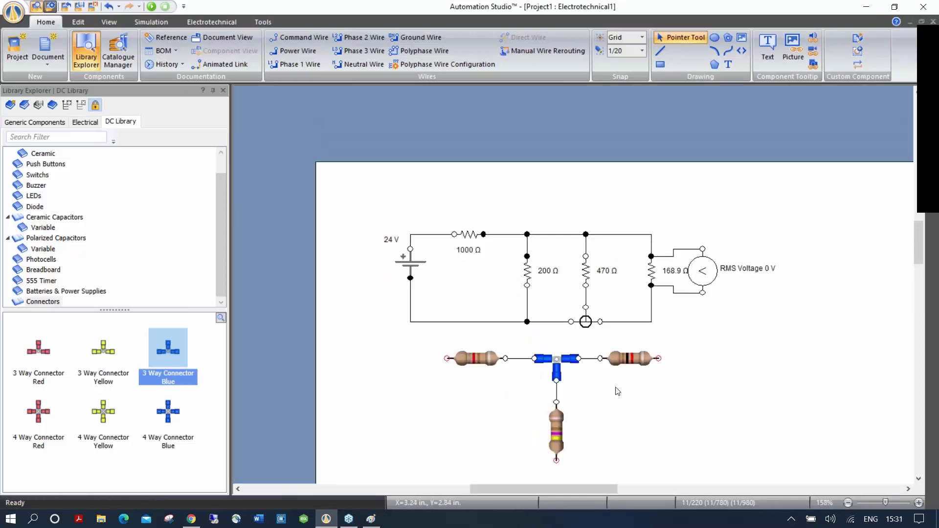
scroll(617, 392, "down", 1)
scroll(611, 403, "up", 1)
left_click_drag(621, 397, 545, 315)
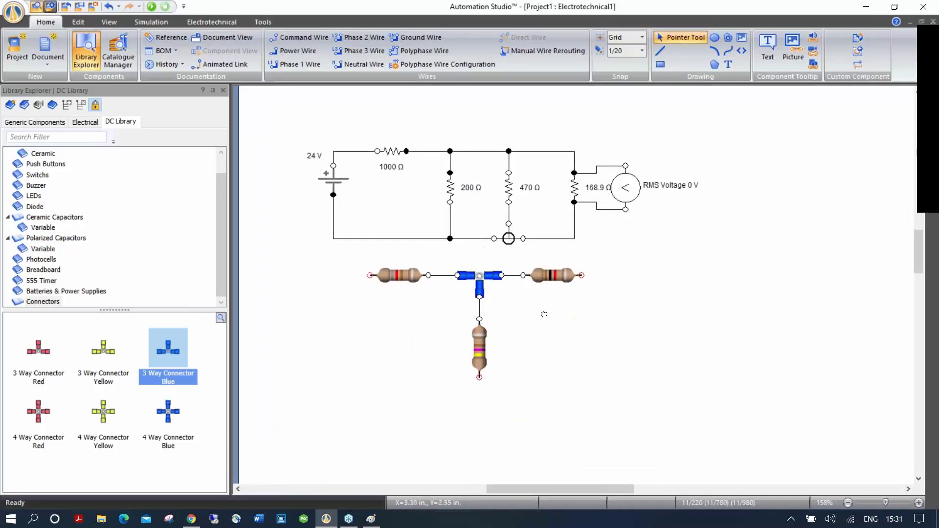
left_click_drag(168, 412, 606, 347)
scroll(606, 347, "up", 2)
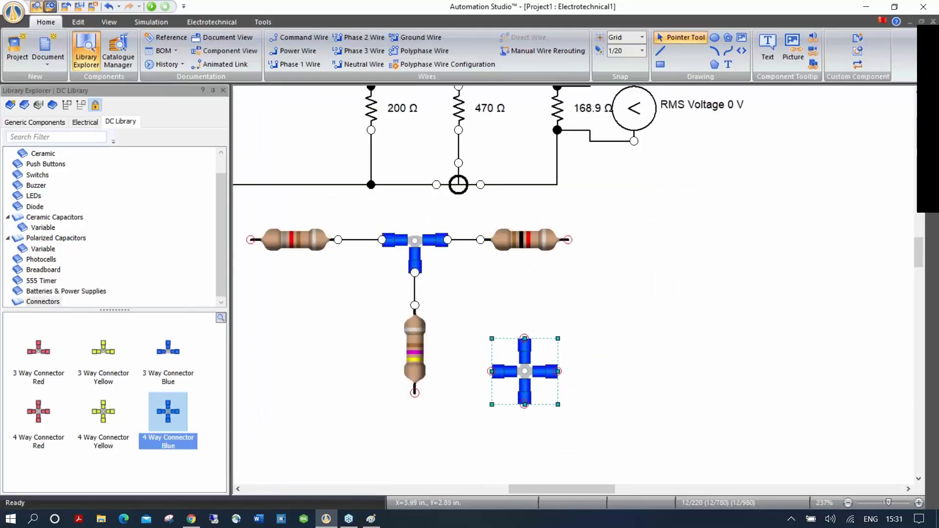
key("Escape")
left_click_drag(596, 349, 660, 371)
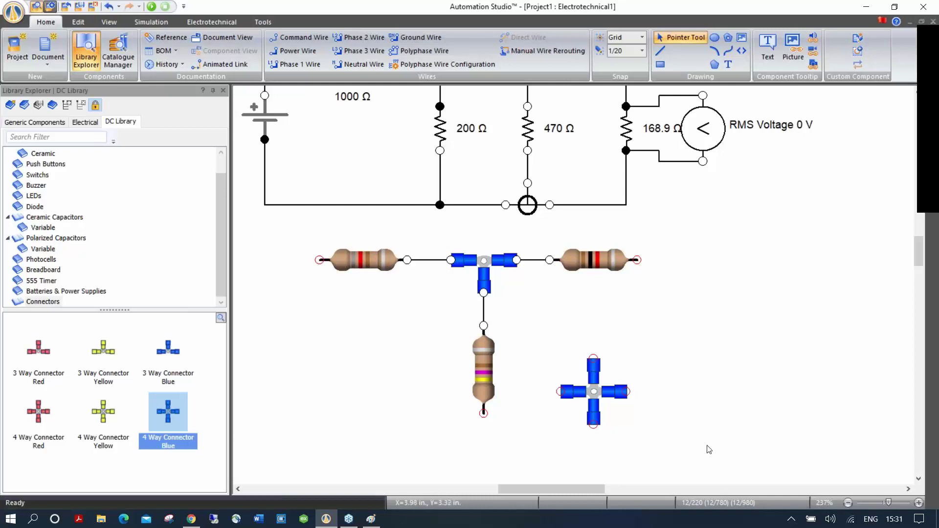
- Delete all the realistic resistors, connectors and wires from below the schematic
key("ctrl+a")
key("Delete")
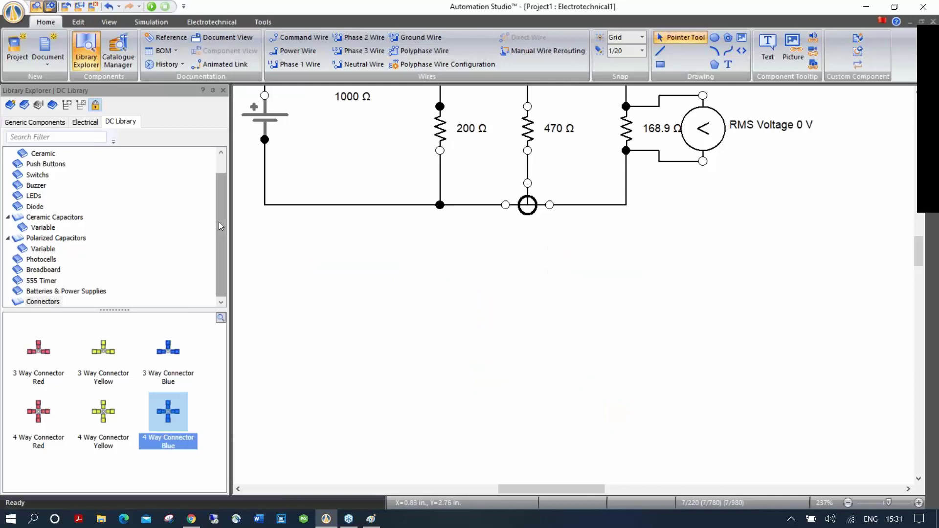
- View the Batteries & Power Supplies components, collapse the Resistance and both Capacitors categories, and display the Resistance components
left_click_drag(222, 229, 221, 256)
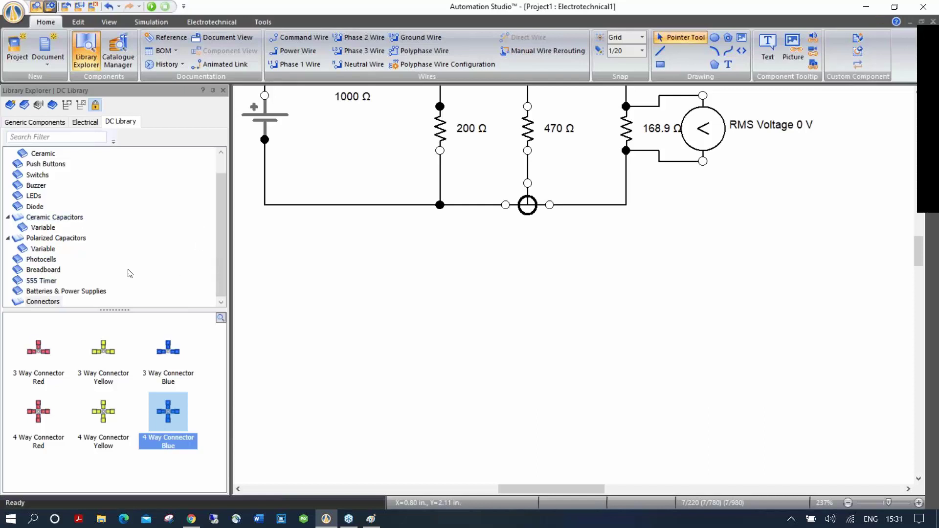
left_click(99, 291)
left_click_drag(219, 245, 220, 202)
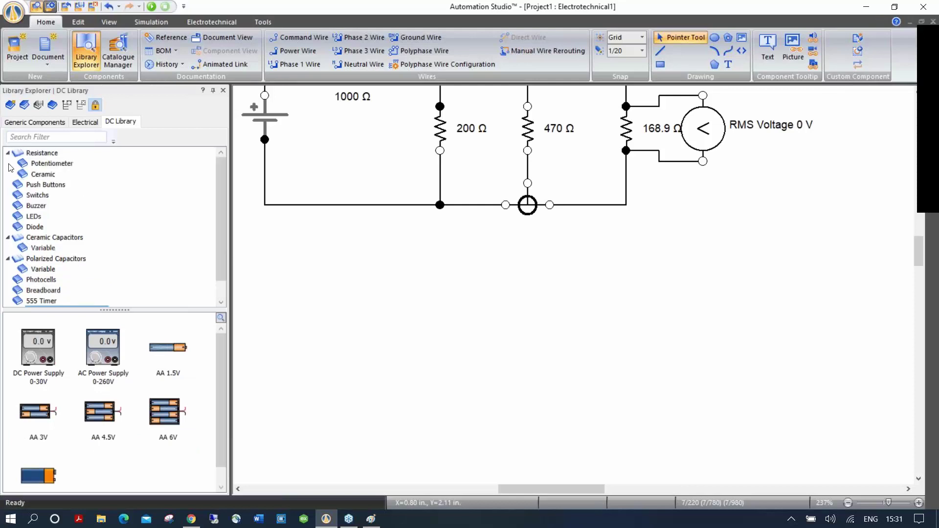
left_click(8, 154)
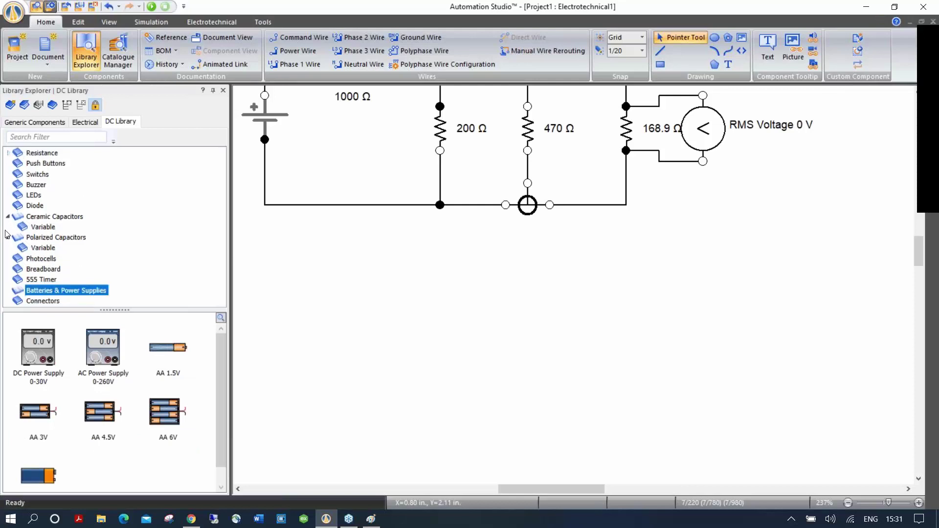
left_click(7, 217)
left_click(7, 227)
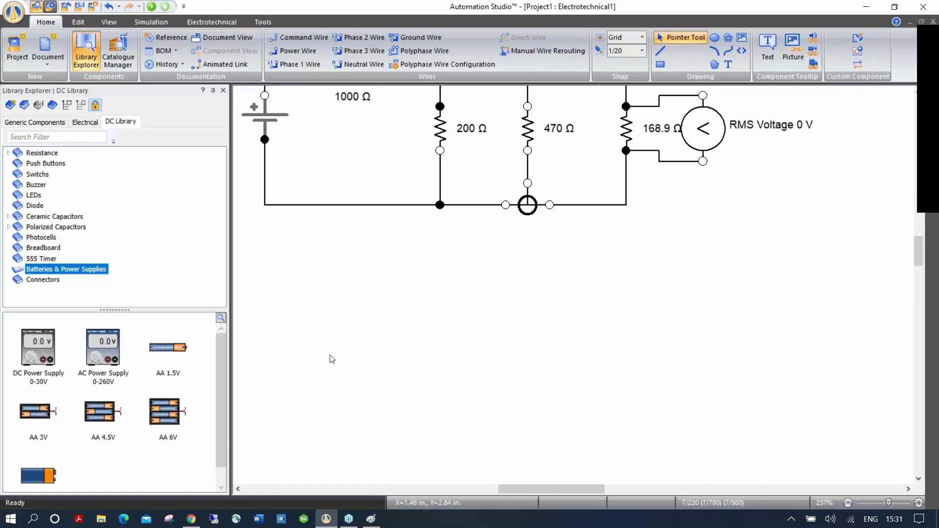
left_click(37, 154)
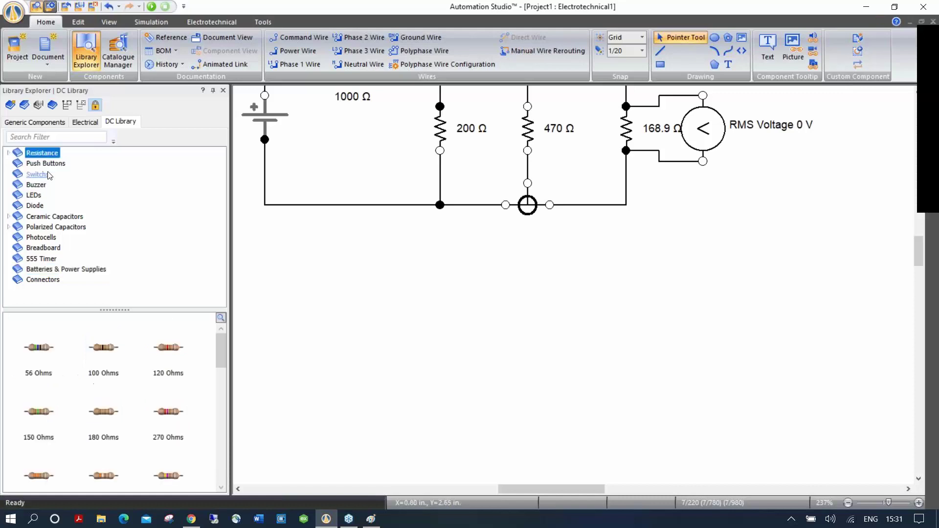
left_click_drag(384, 266, 427, 350)
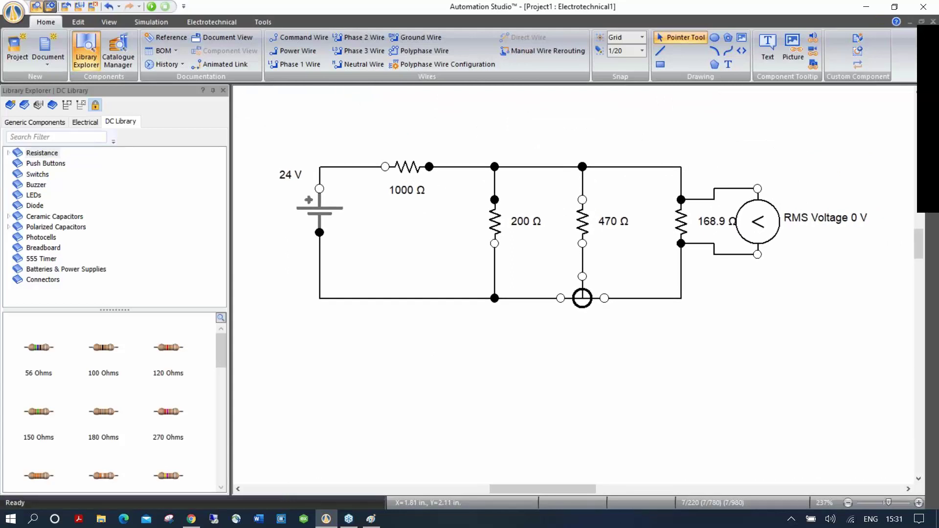
scroll(319, 379, "down", 2)
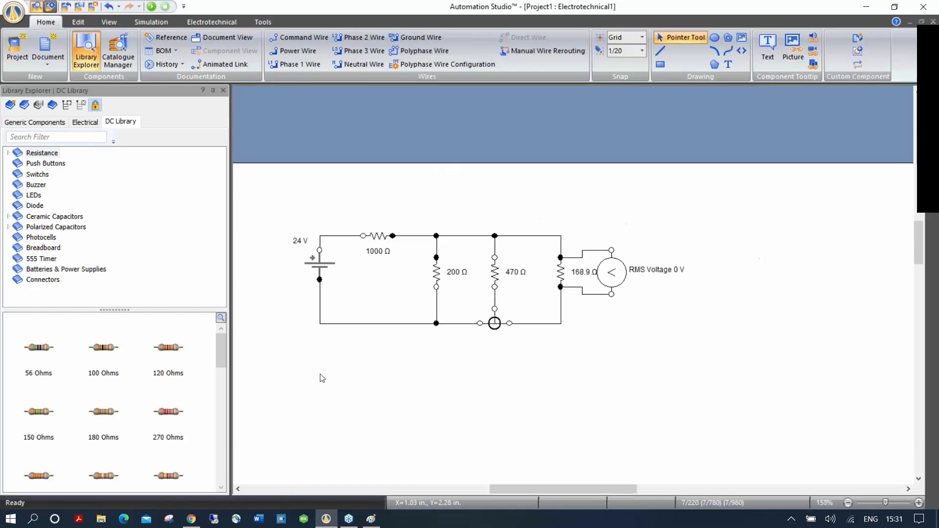
left_click_drag(333, 335, 362, 274)
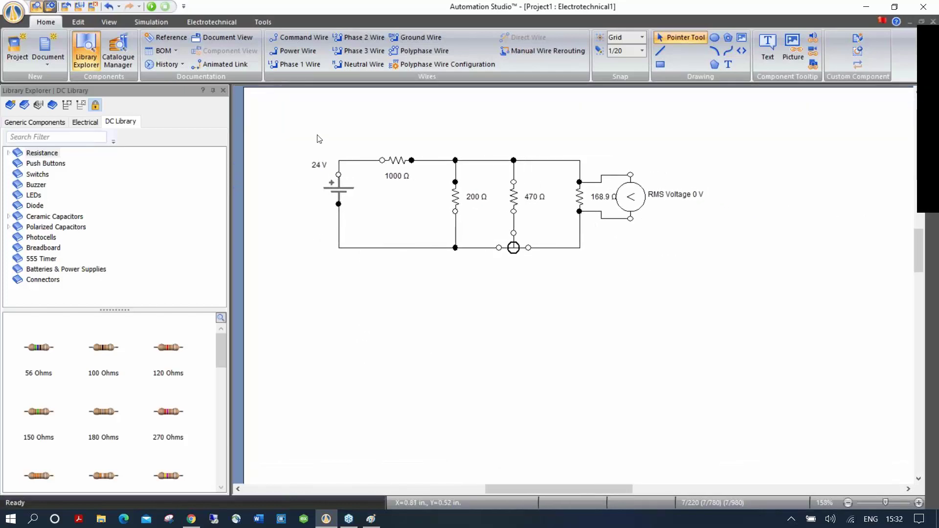
left_click_drag(286, 129, 739, 307)
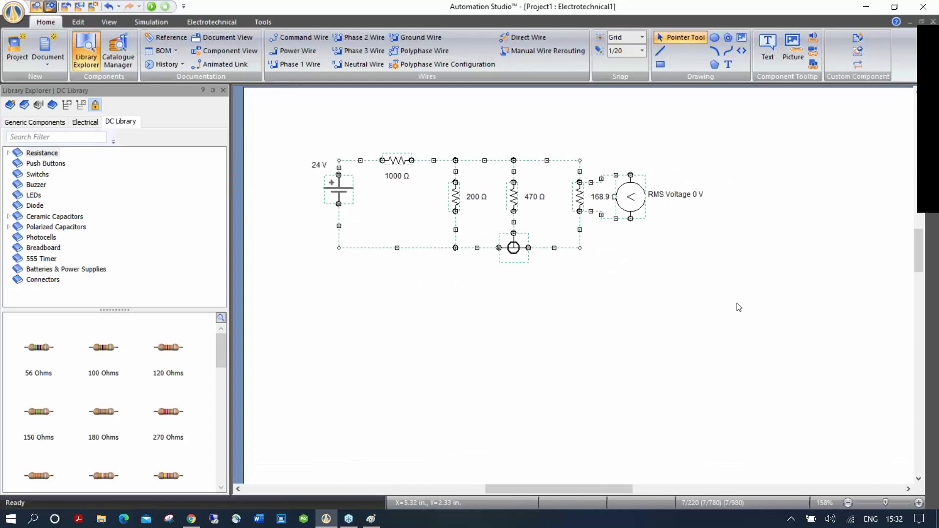
left_click(783, 280)
left_click(931, 200)
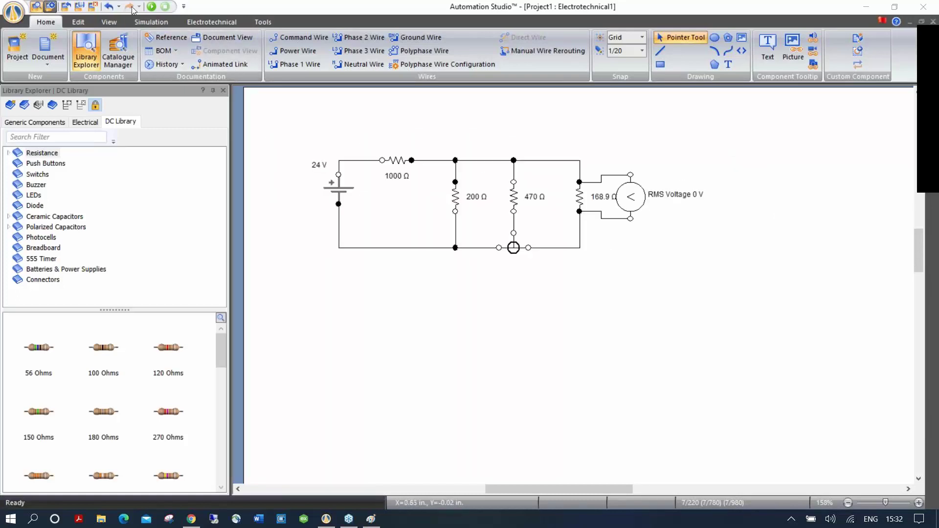
- Start the simulation and set the variable resistor beside the voltmeter to 400 Ω
left_click(151, 5)
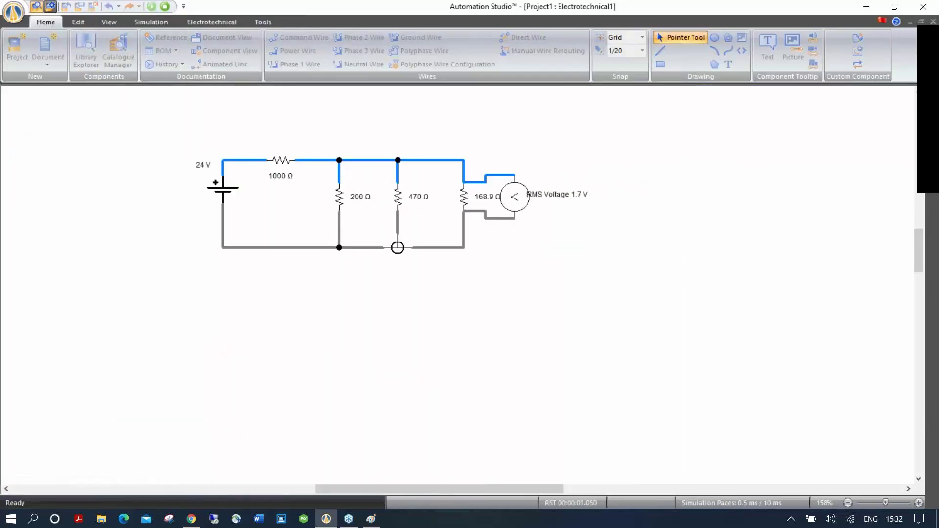
left_click(464, 197)
left_click_drag(547, 245, 574, 245)
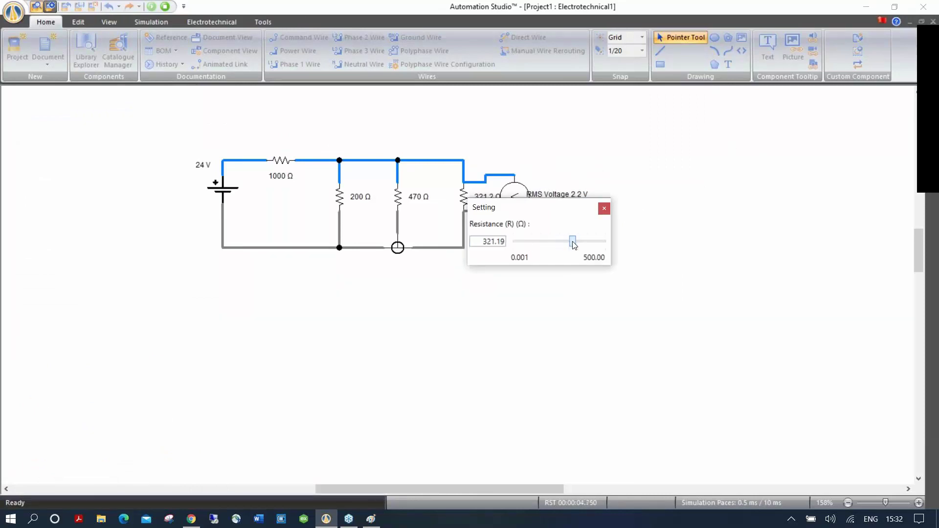
double_click(482, 241)
type("400")
key("Return")
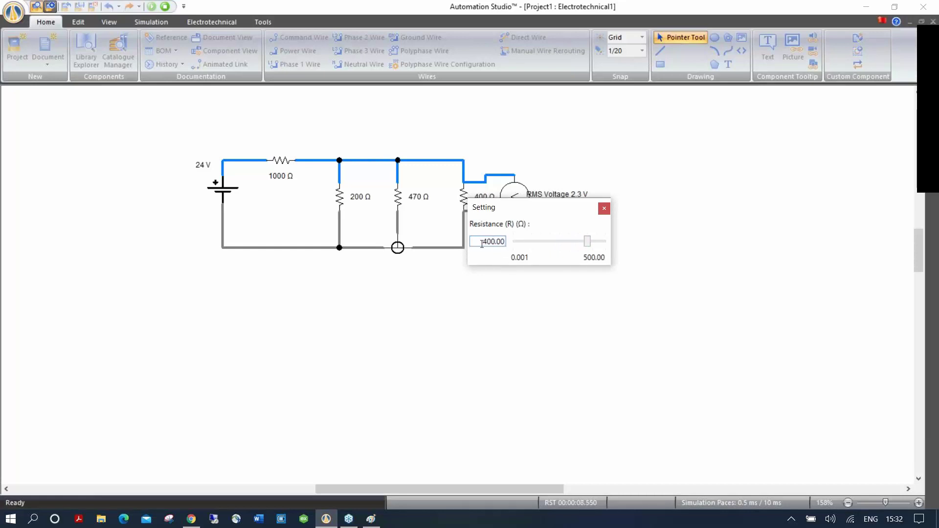
- Set the variable resistor beside the voltmeter to 200 Ω, close its setting window and stop the simulation
double_click(483, 241)
type("200")
key("Return")
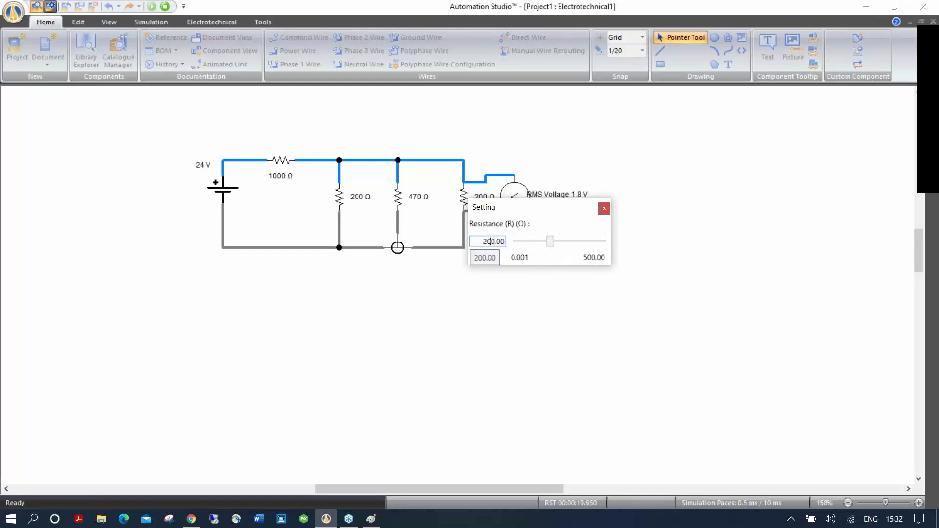
left_click(604, 209)
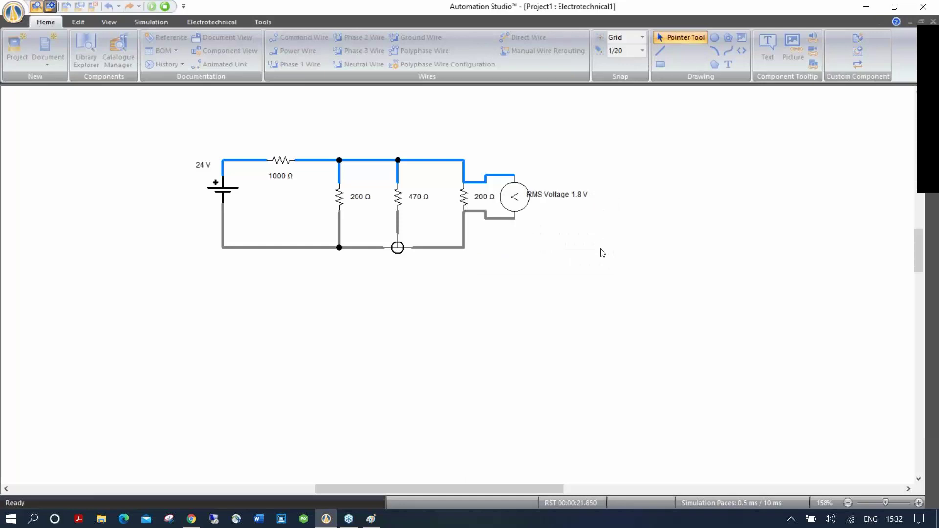
left_click(165, 6)
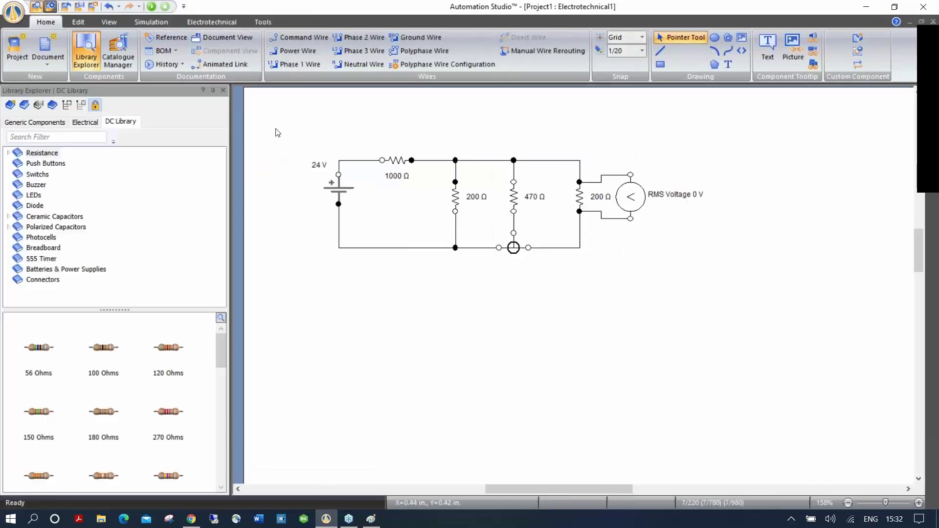
- Delete the entire 24 V resistor circuit from the sheet
key("ctrl+a")
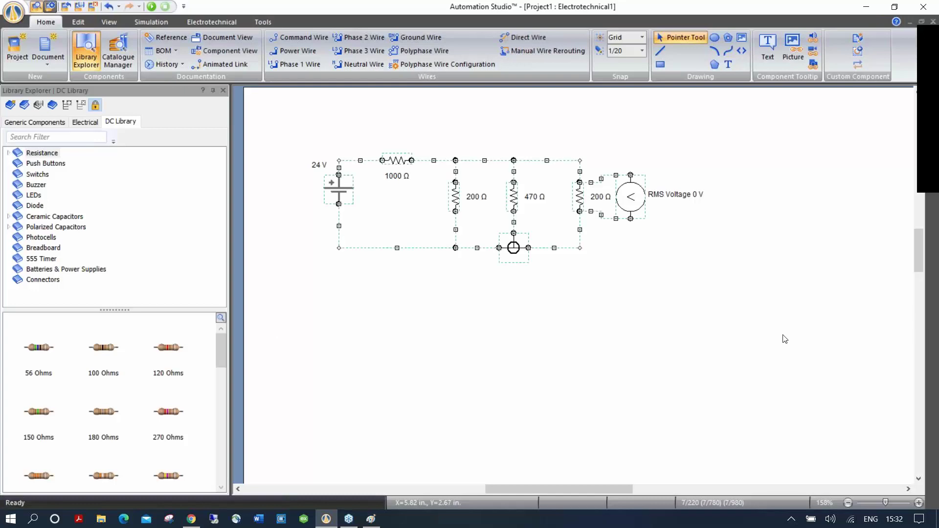
key("Delete")
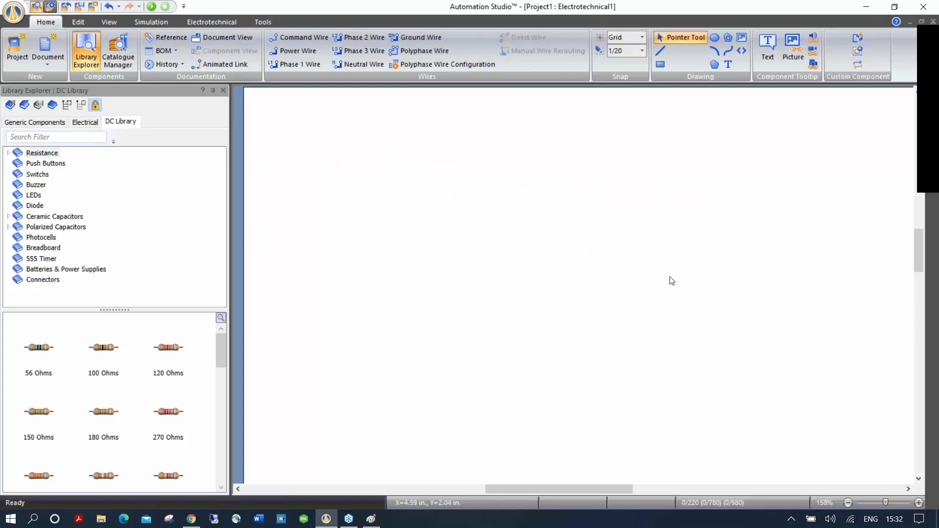
- Place a 3-Phase Source from the Electrotechnical NEMA generic components on the empty sheet
left_click(46, 122)
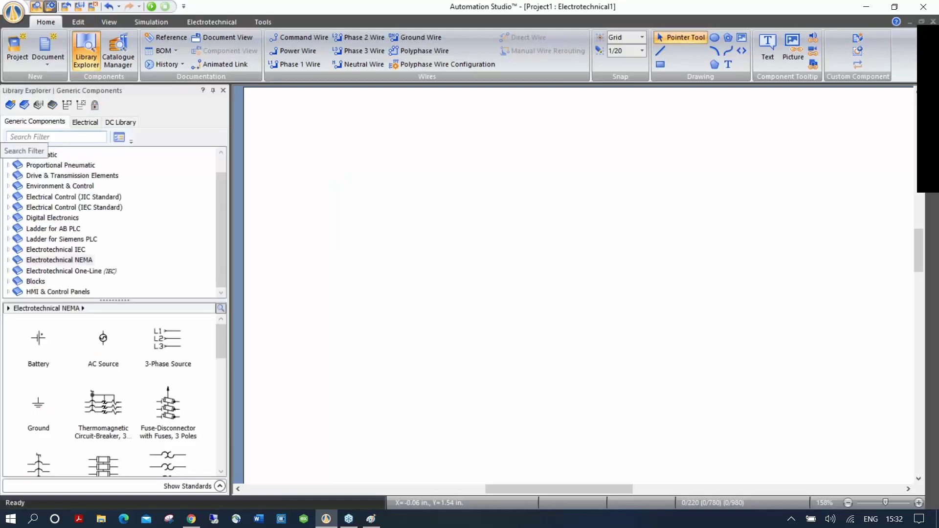
left_click(67, 263)
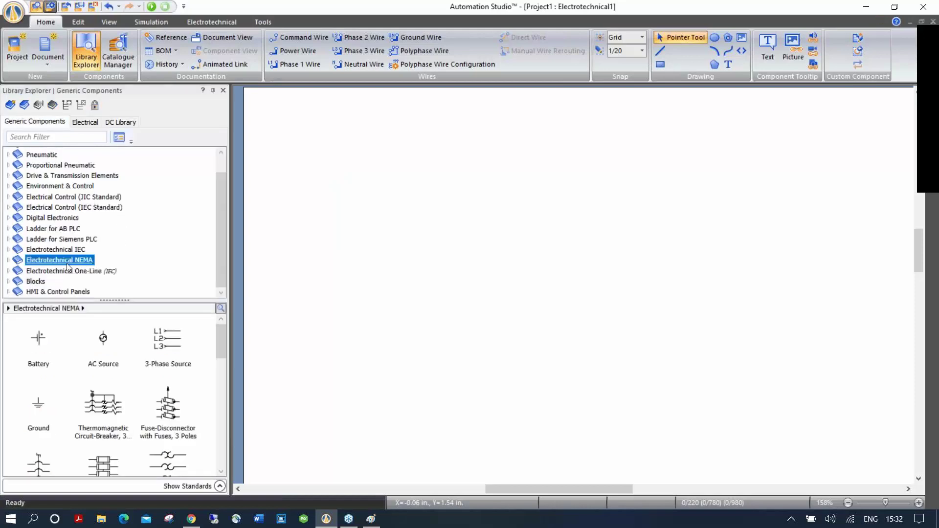
left_click_drag(165, 349, 357, 227)
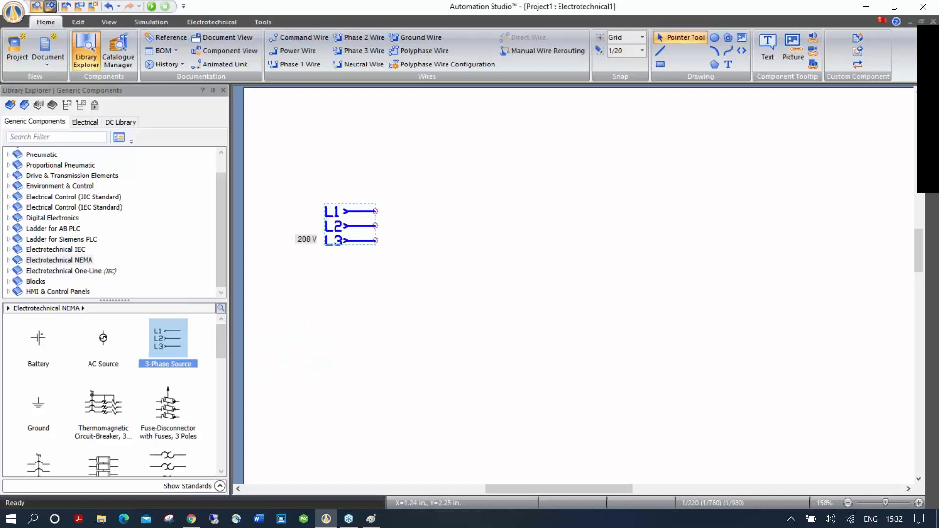
left_click(274, 338)
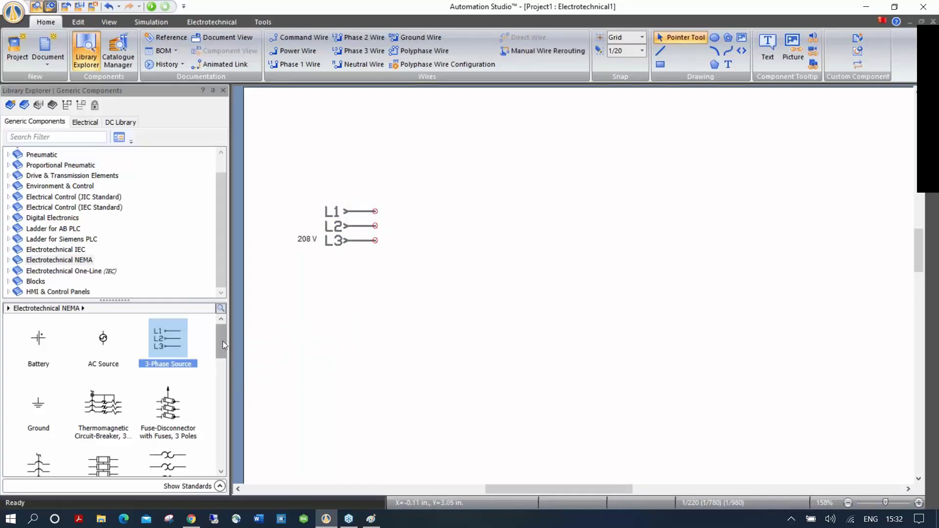
- Place a 3-pole Circuit-Breaker beside the 3-Phase Source and give its protection state variable the alias Switch
left_click_drag(222, 342, 222, 356)
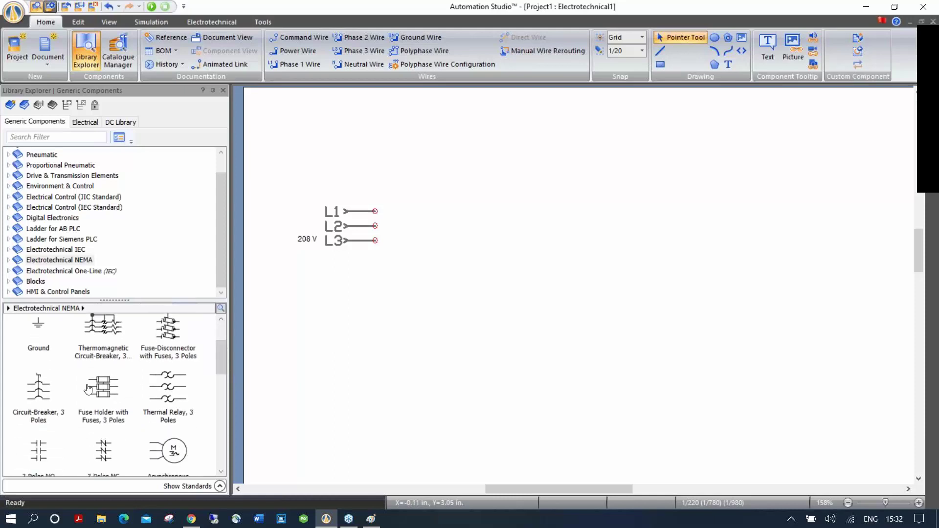
left_click_drag(39, 389, 446, 197)
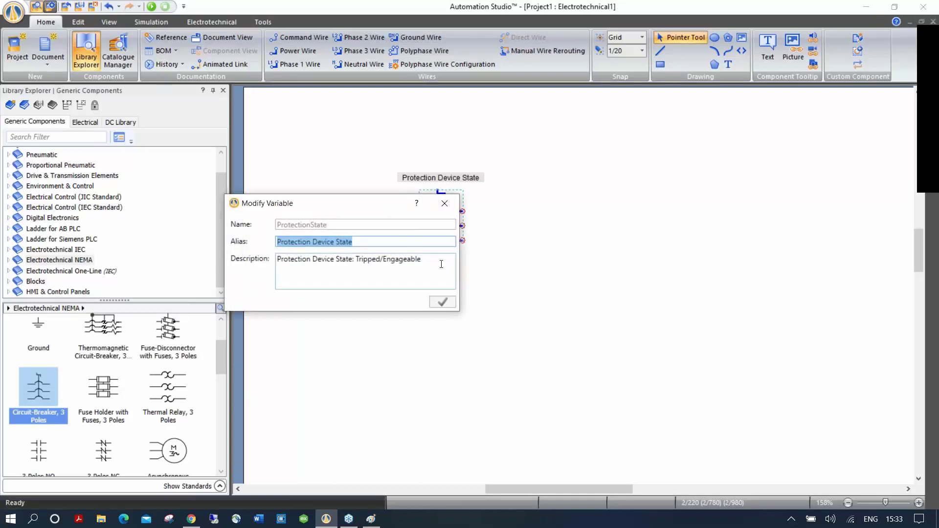
type("S")
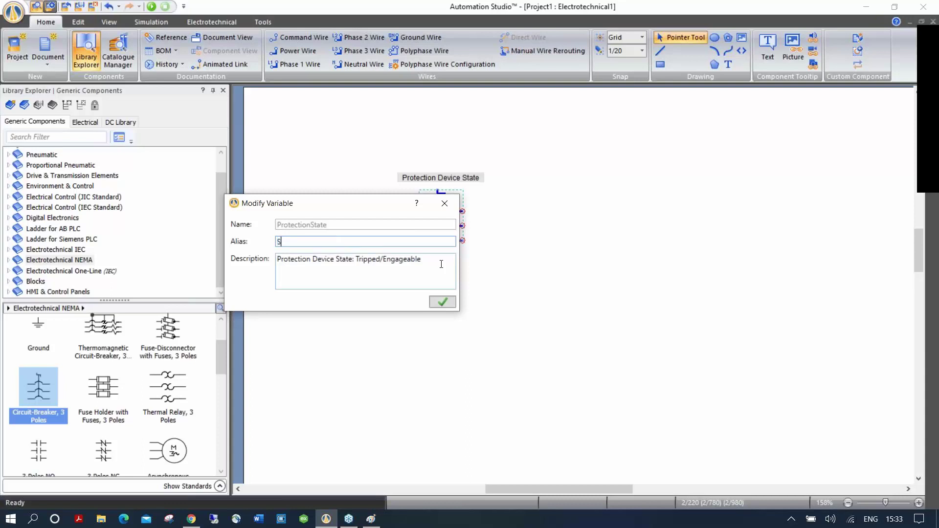
type("witch")
key("Return")
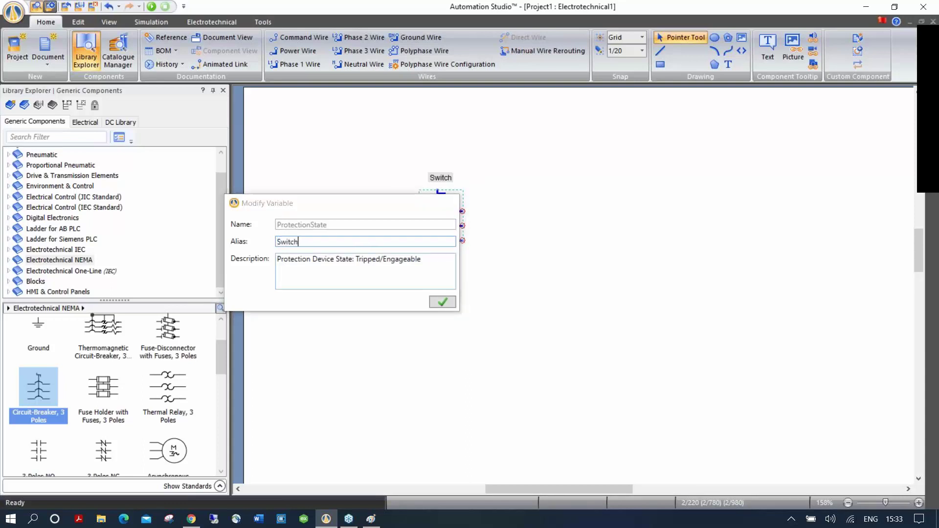
- Place an asynchronous three-phase motor on the sheet, level with the switch and well to its right
left_click_drag(176, 452, 697, 215)
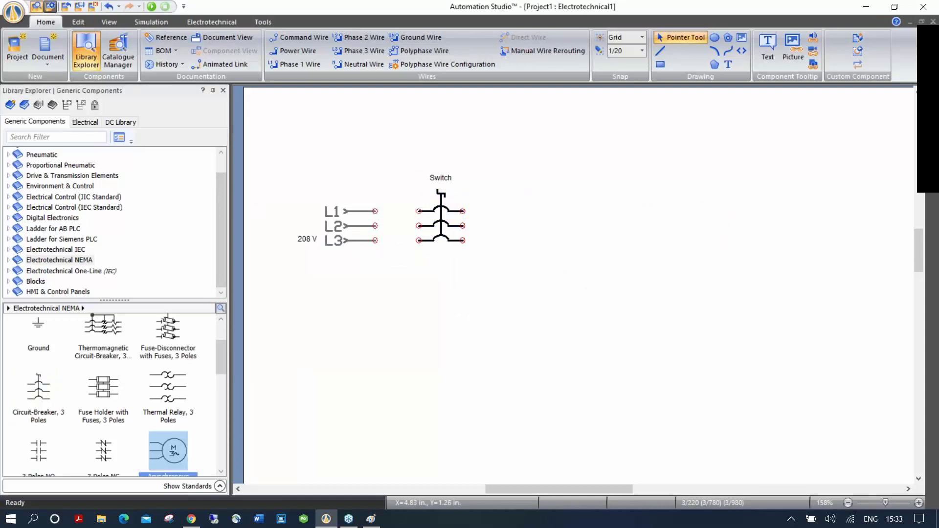
left_click(624, 297)
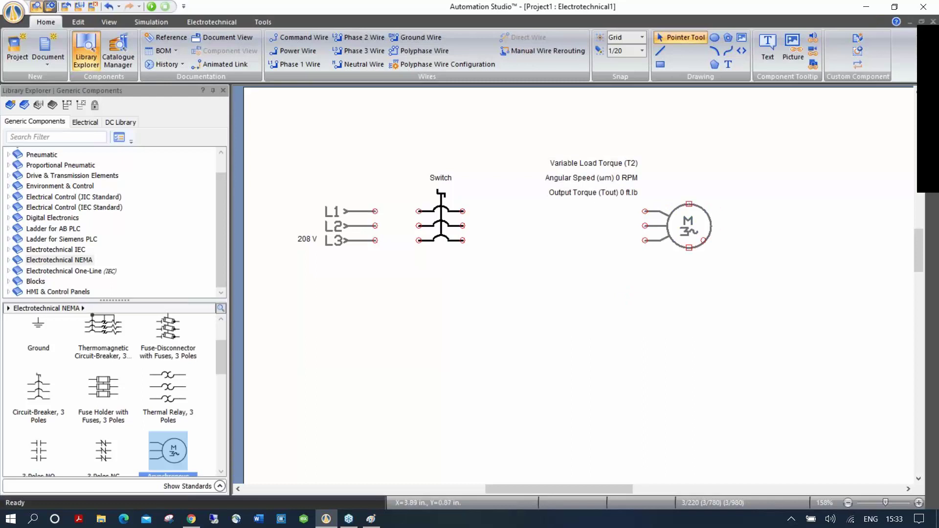
- Delete the motor's Variable Load Torque and Output Torque labels, and move its Angular Speed label directly above the motor
left_click(606, 167)
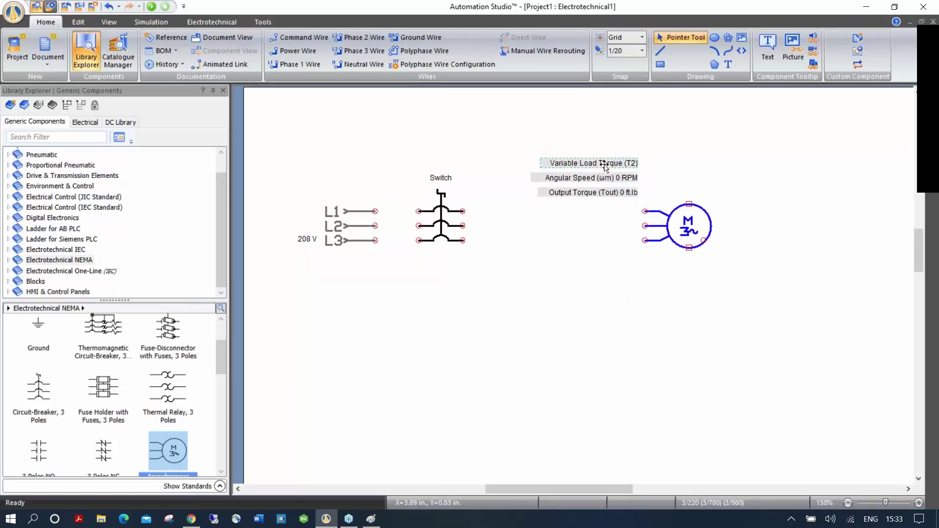
key("Delete")
left_click(606, 192)
key("Delete")
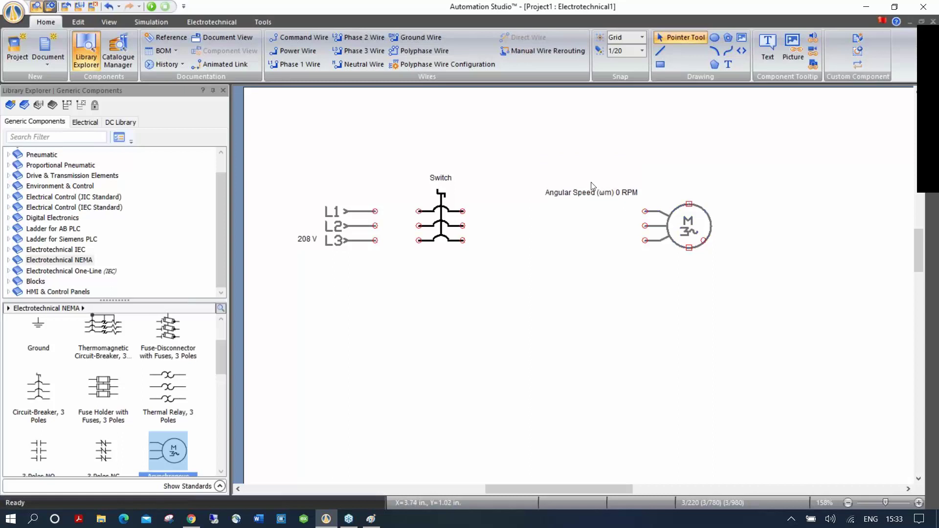
left_click_drag(593, 194, 693, 194)
left_click(797, 298)
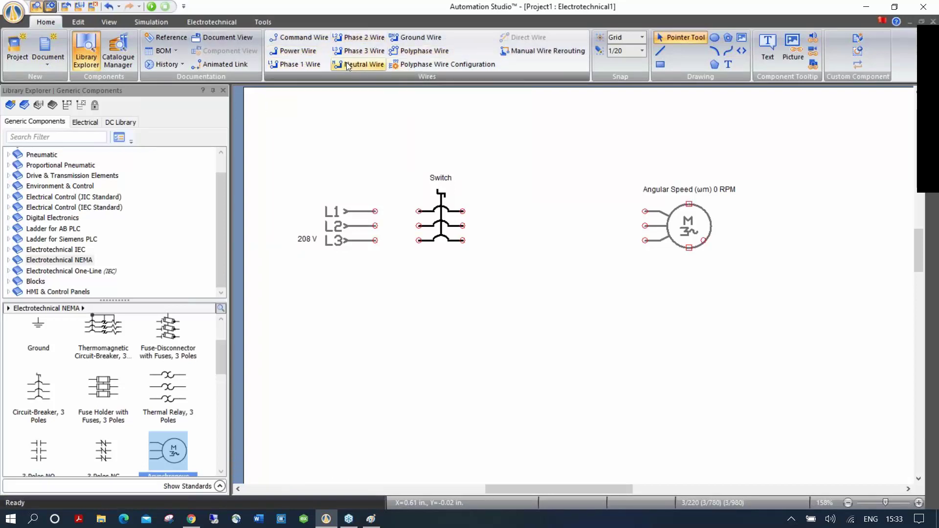
- Connect the source terminals L1, L2 and L3 to the matching switch inputs with Power Wires
left_click(299, 51)
left_click(375, 212)
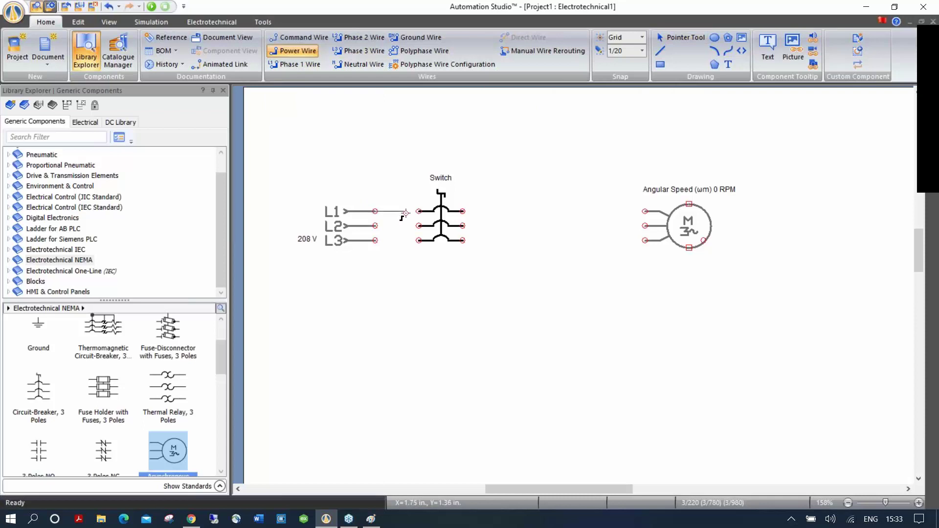
left_click(419, 211)
left_click(419, 226)
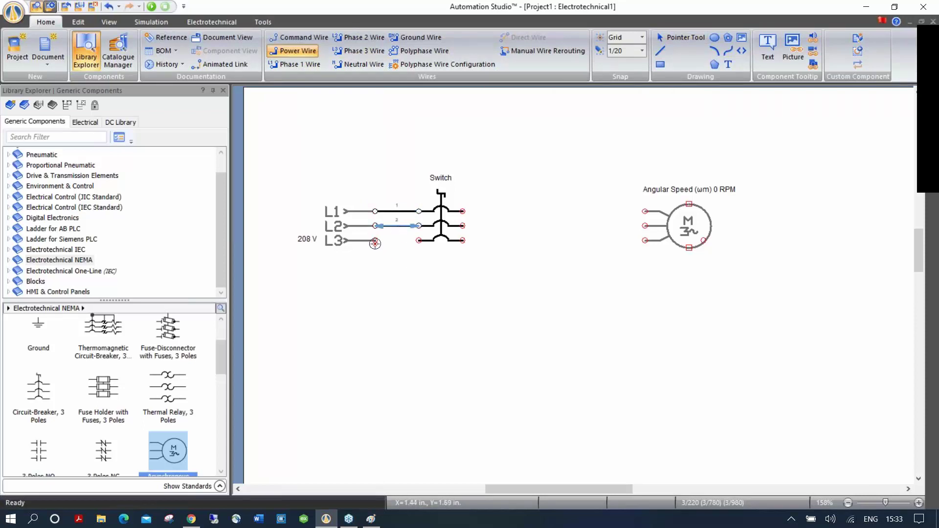
left_click(375, 241)
left_click(418, 240)
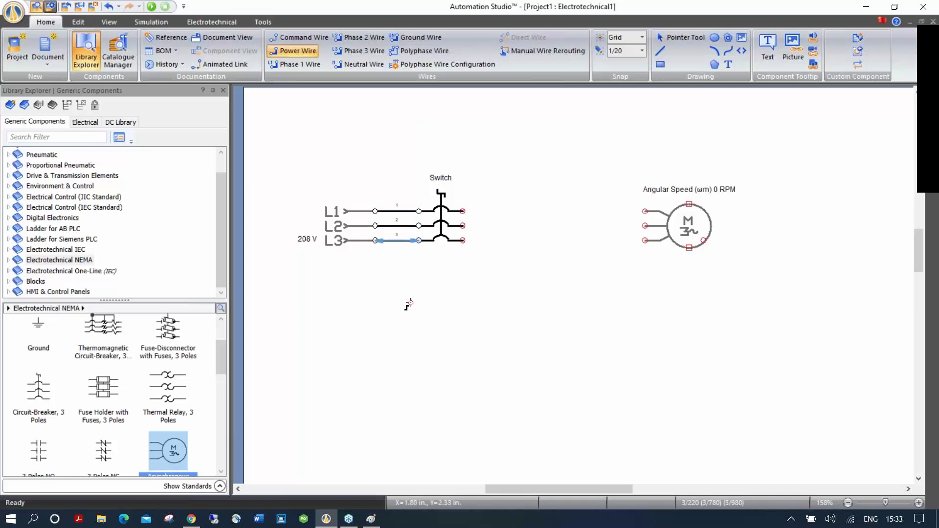
key("Escape")
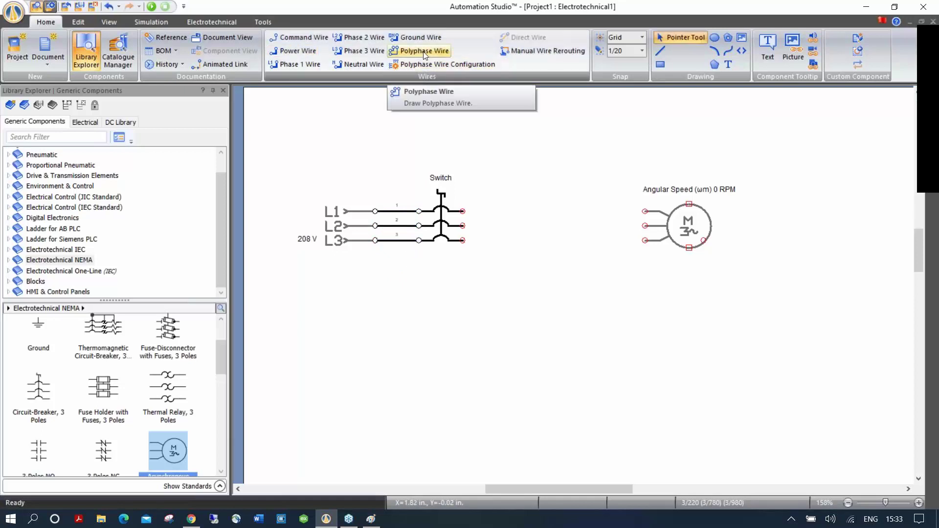
- Configure the polyphase wire to the standard L1L2L3 arrangement
left_click(427, 64)
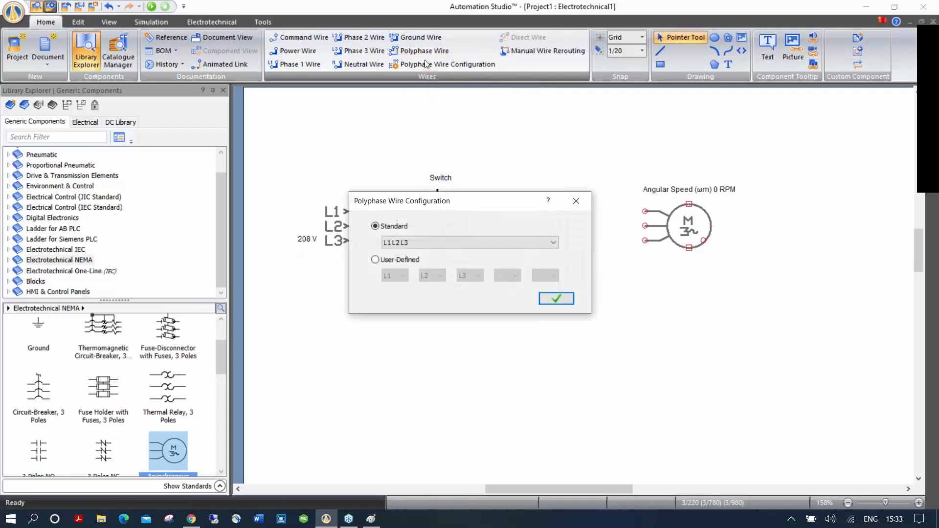
left_click(515, 242)
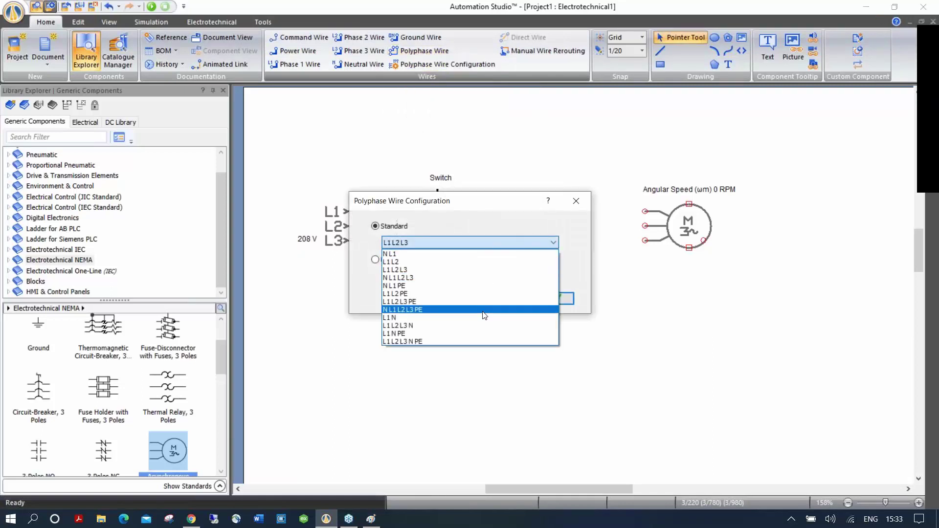
left_click(477, 270)
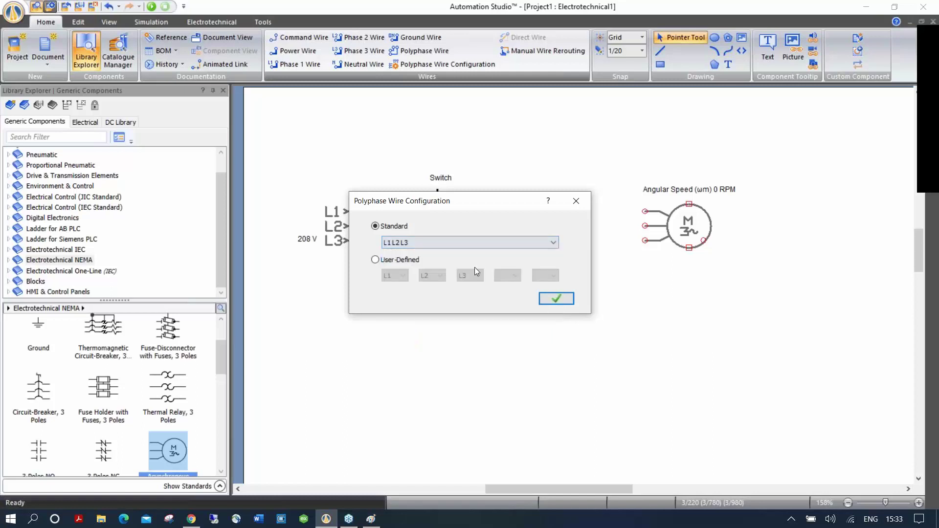
left_click(541, 300)
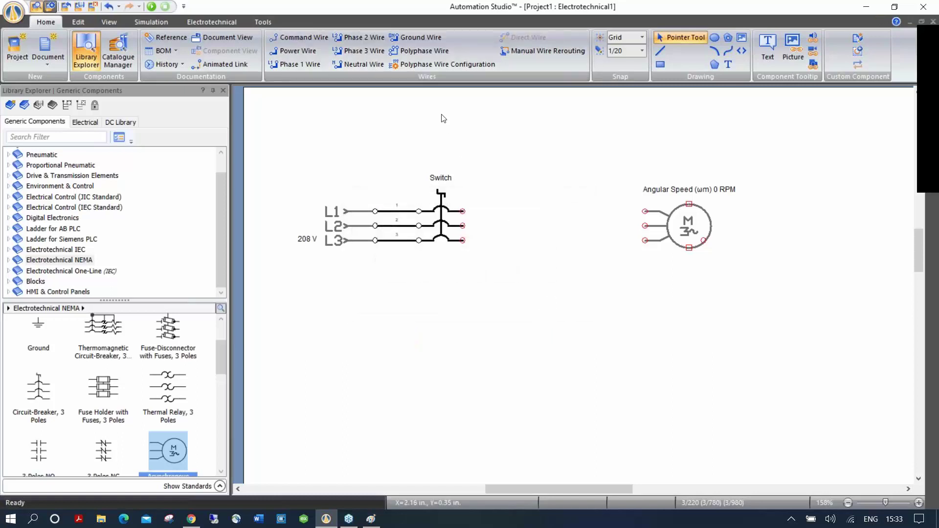
- Connect the three switch outputs to the motor's three terminals with one Polyphase Wire
left_click(427, 52)
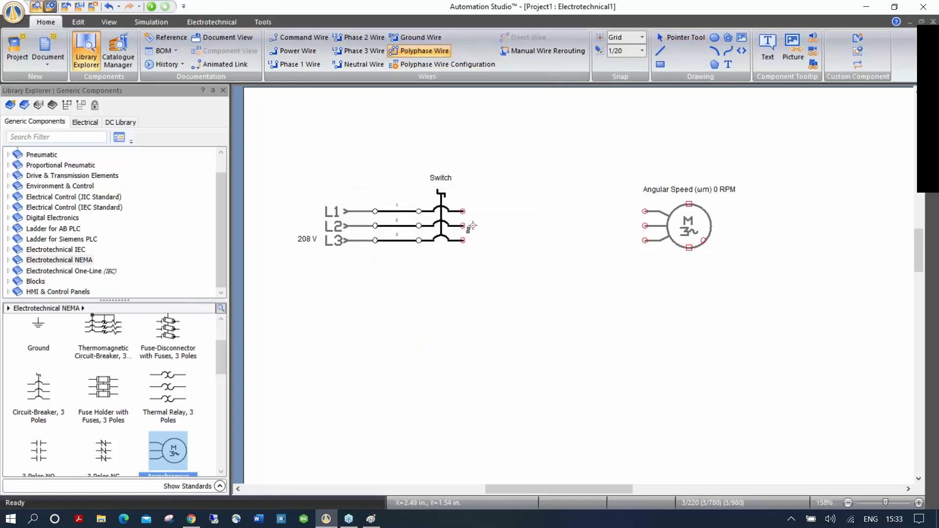
left_click_drag(463, 211, 645, 211)
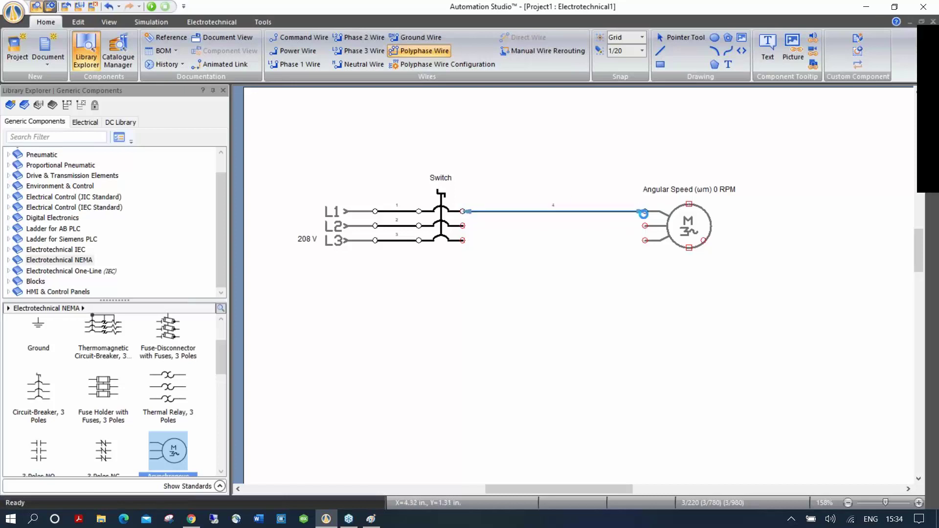
key("Escape")
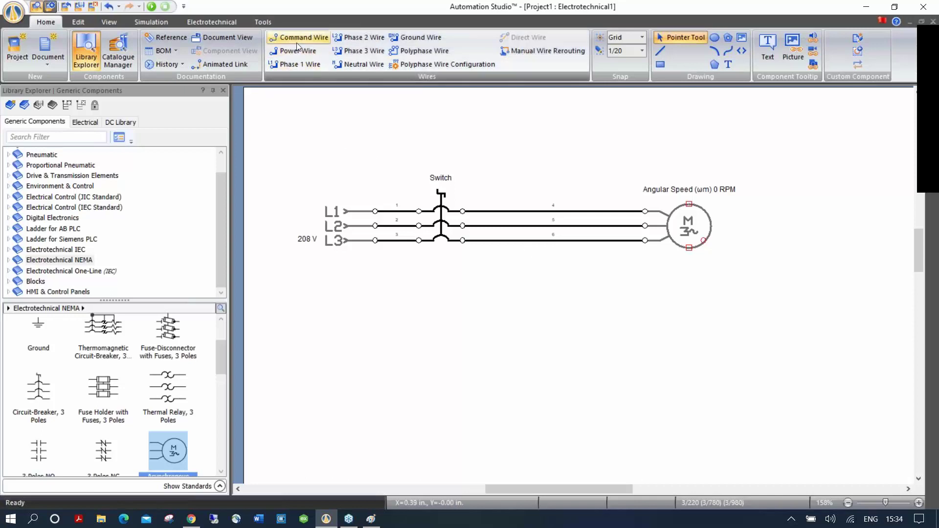
- Delete the power wire between source terminal L1 and the switch, ready for redrawing that connection
left_click(402, 211)
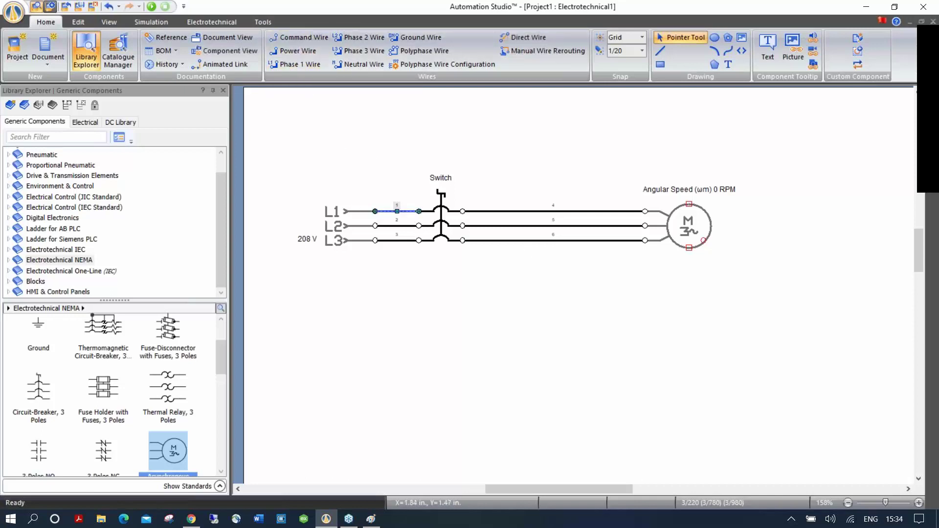
key("Delete")
left_click(316, 42)
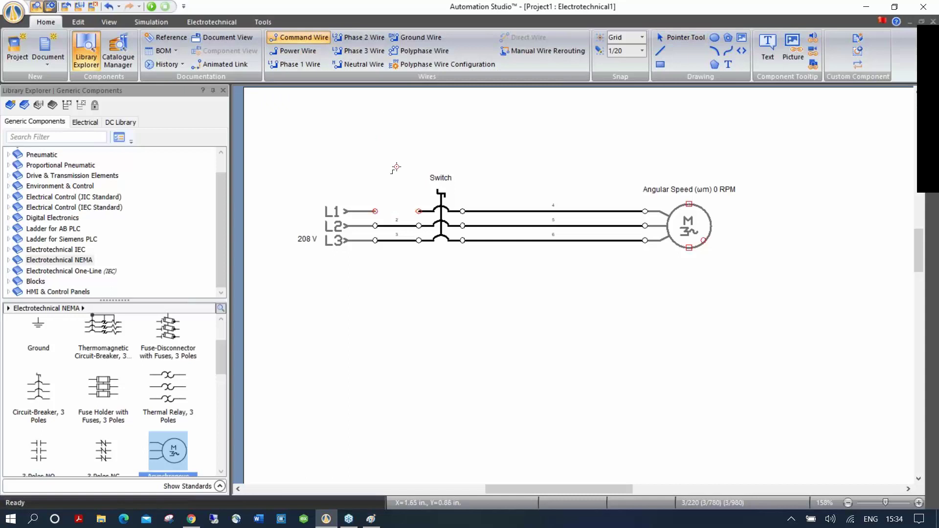
key("Escape")
scroll(389, 190, "up", 2)
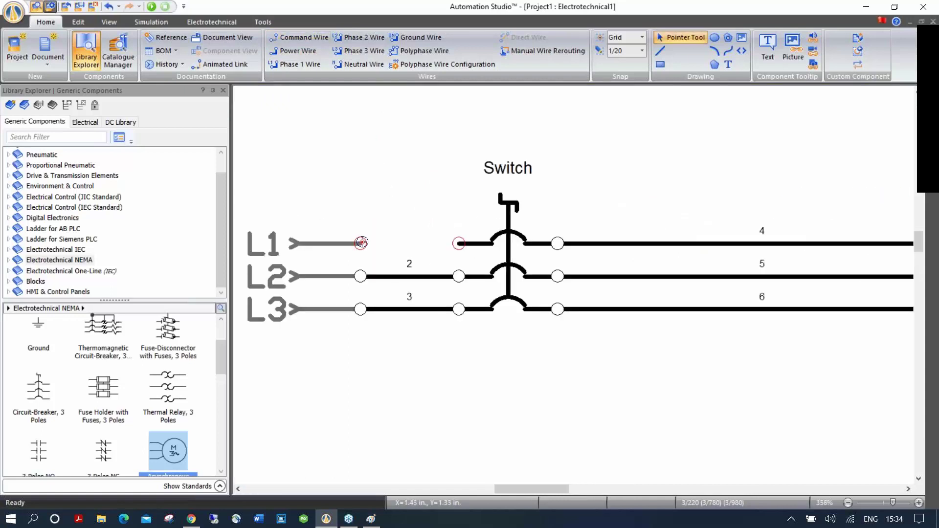
- Connect the L1 supply terminal to the switch's first pole and convert the new connection to a power wire
left_click_drag(361, 242, 458, 243)
right_click(423, 165)
left_click(385, 225)
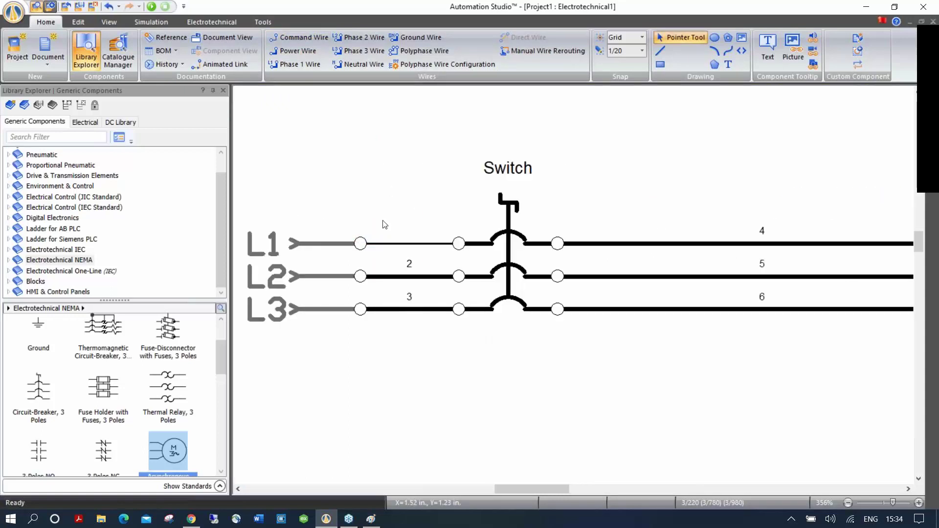
left_click(422, 244)
right_click(422, 243)
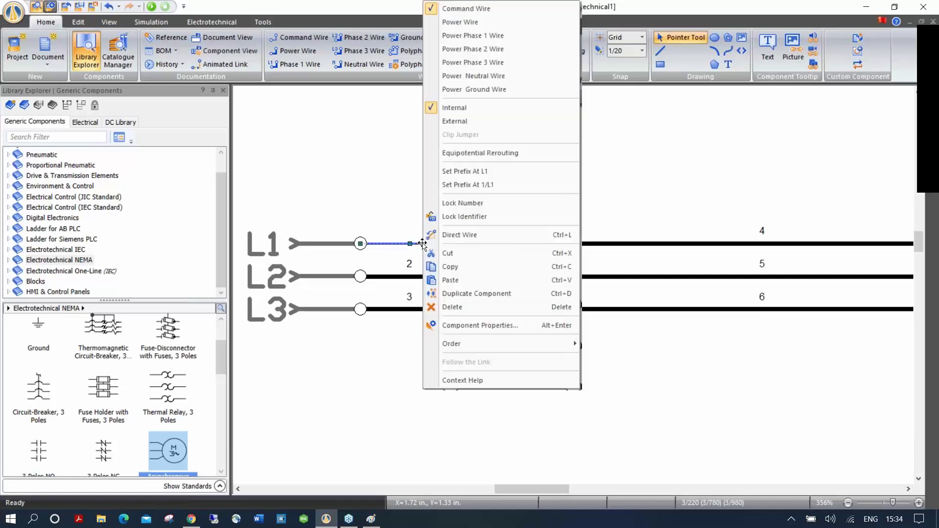
left_click(474, 23)
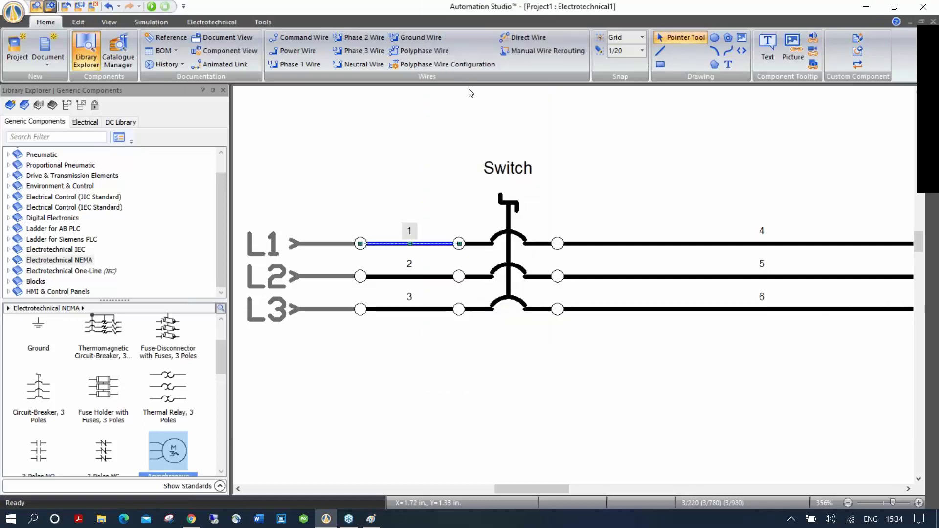
left_click(451, 138)
scroll(453, 142, "down", 2)
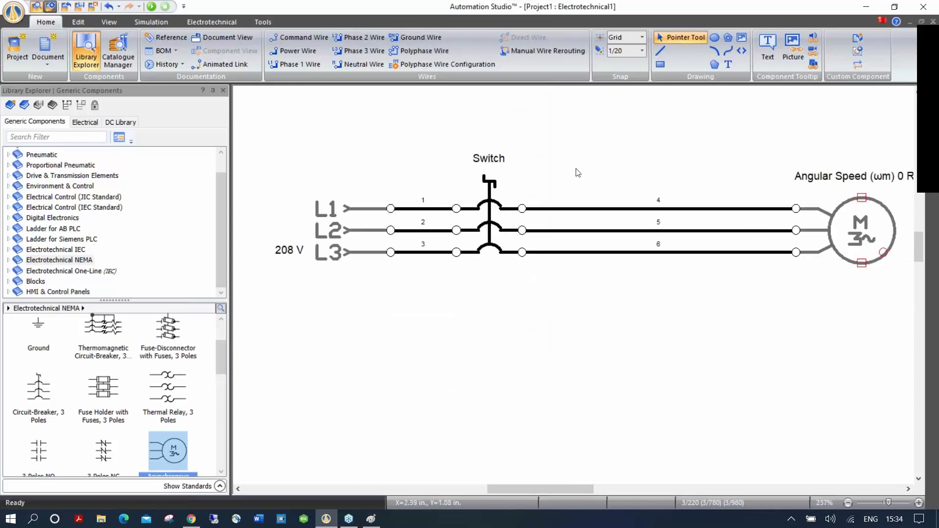
left_click_drag(628, 163, 577, 171)
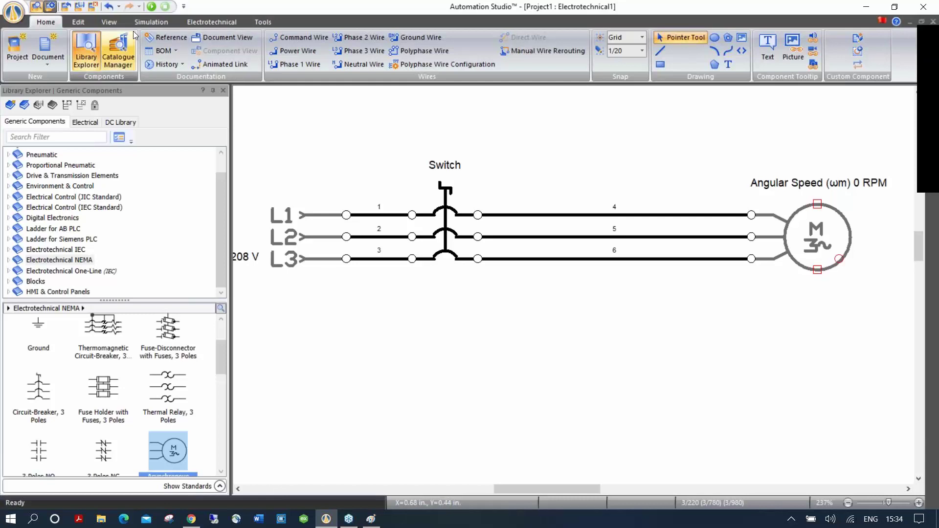
- Hide the power wire numbers on the diagram and start the simulation
left_click(87, 23)
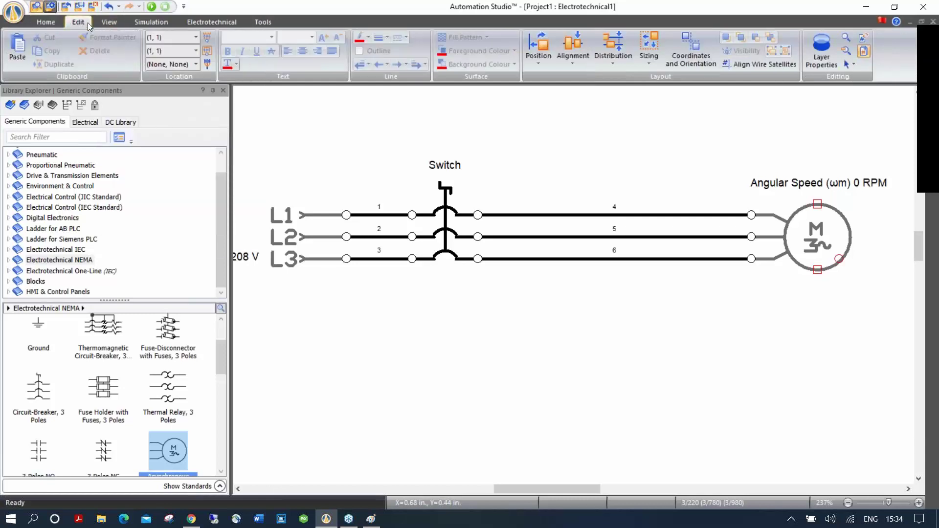
left_click(105, 23)
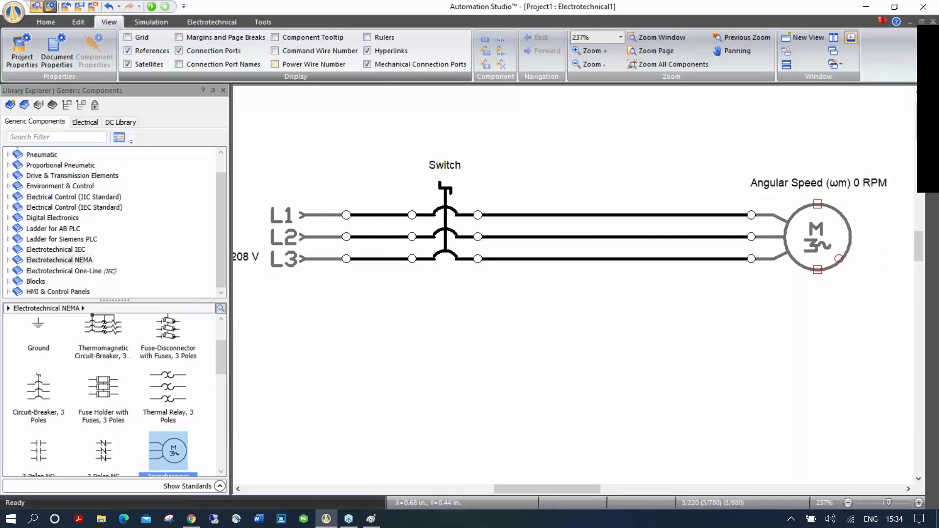
left_click(151, 6)
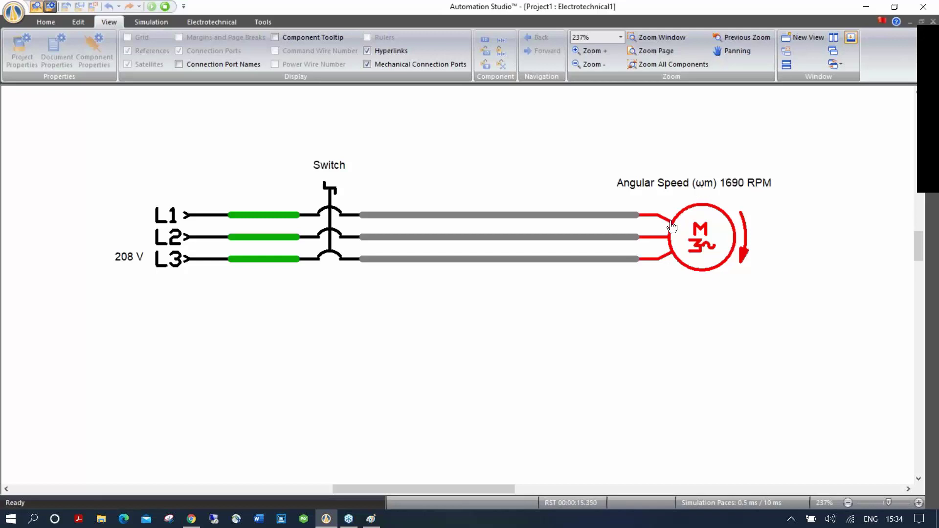
- Set the running motor's constant load torque to 5.86 ft.lb, and test it by closing and reopening the switch
left_click(710, 238)
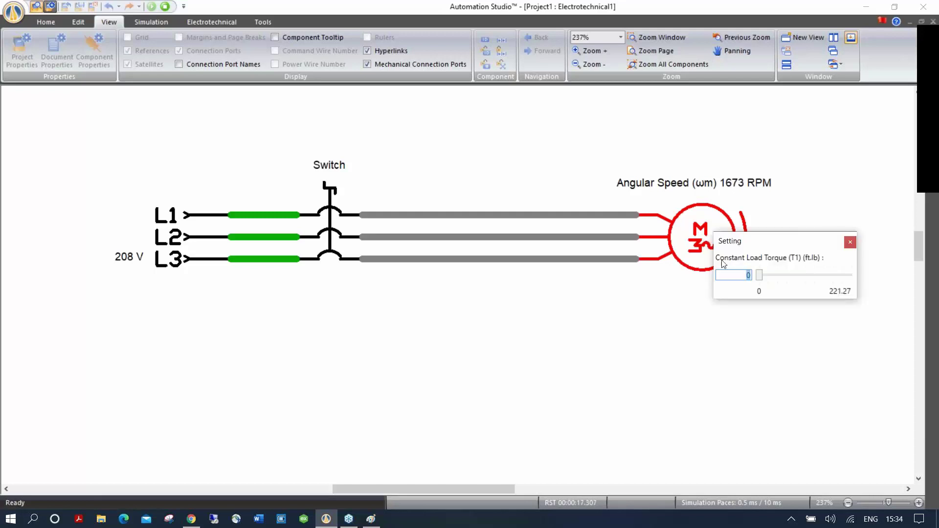
left_click_drag(759, 279, 762, 280)
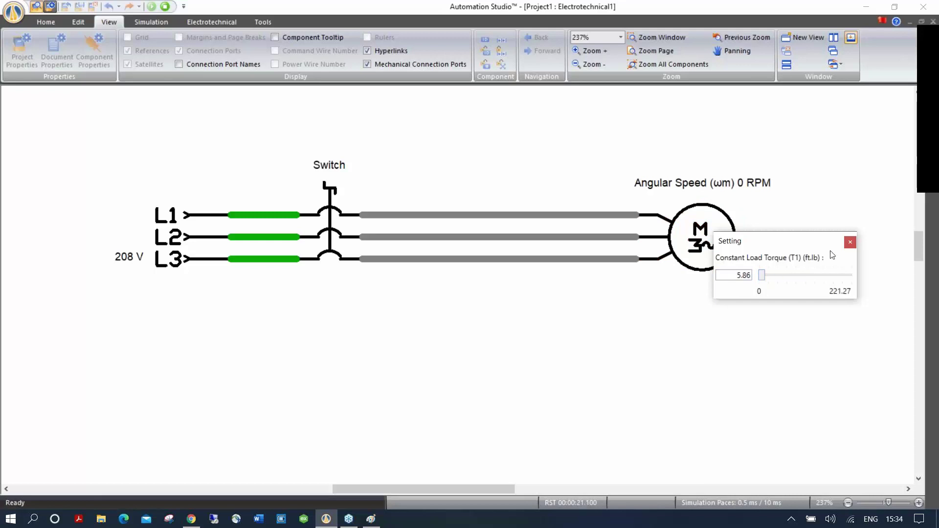
left_click(851, 243)
left_click(330, 230)
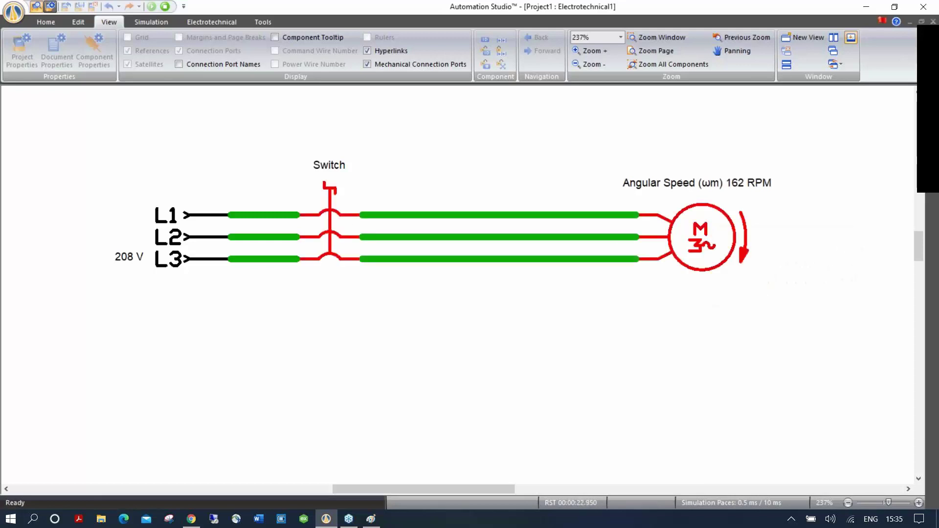
left_click(333, 258)
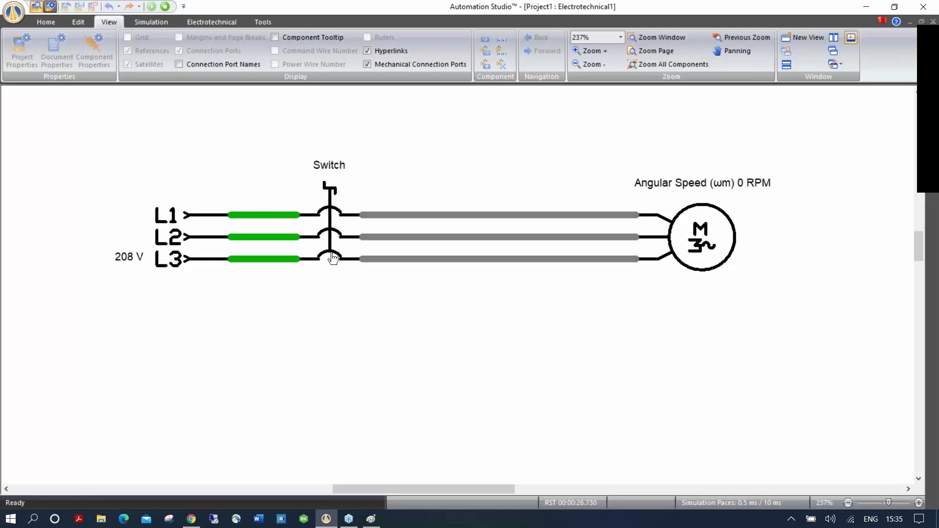
- Set the motor's constant load torque to 2 ft.lb
left_click(701, 234)
double_click(721, 272)
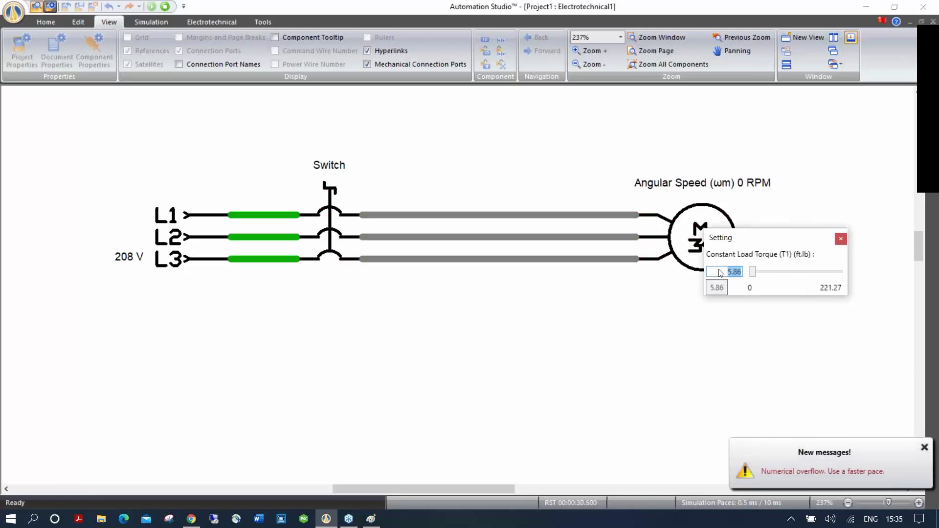
type("2")
key("Return")
left_click(841, 237)
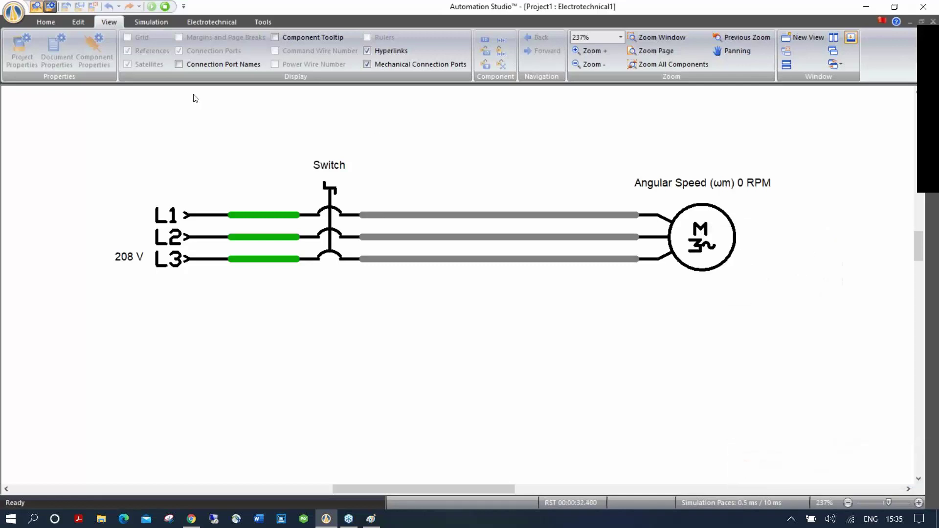
- Close and reopen the switch to test the motor with the reduced load, and stop the simulation
left_click(330, 215)
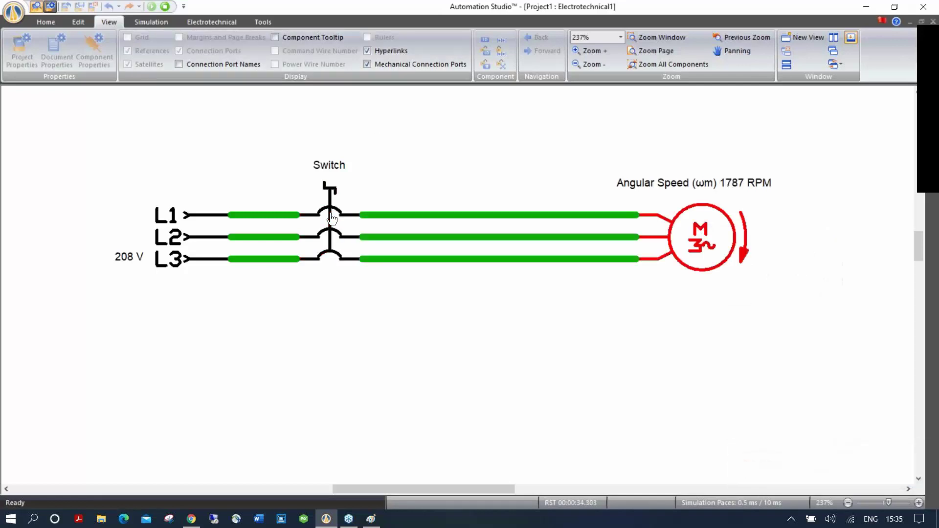
left_click(331, 215)
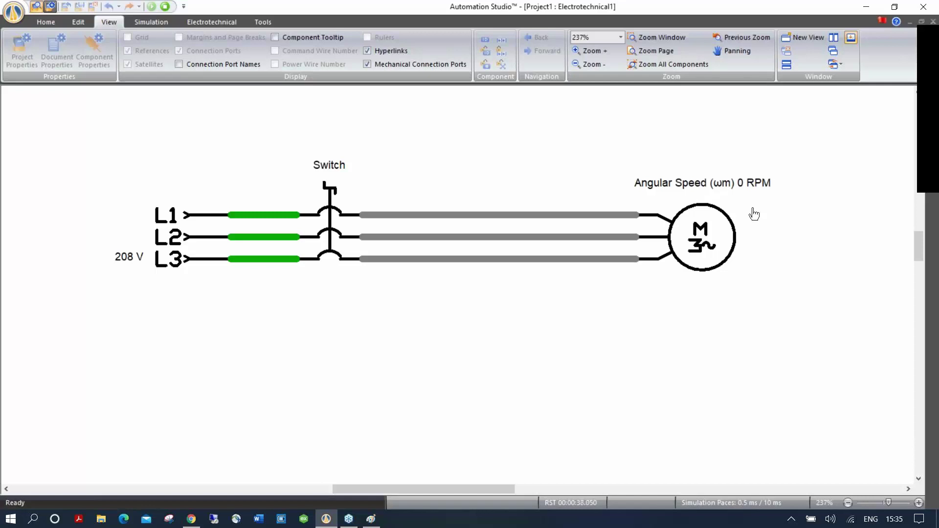
left_click(166, 6)
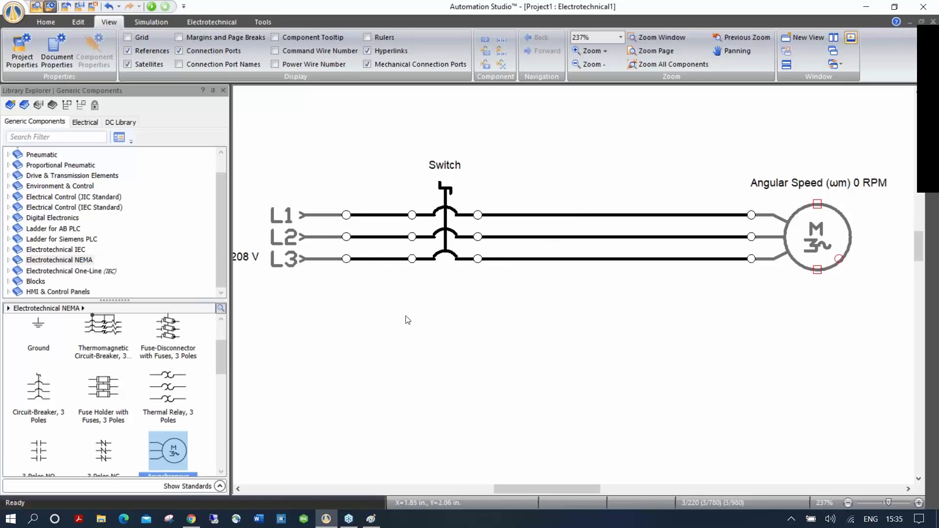
- Move the three-phase L1-L2-L3 supply farther from the switch to lengthen the wires between them
left_click_drag(462, 309, 497, 270)
left_click_drag(355, 178, 299, 180)
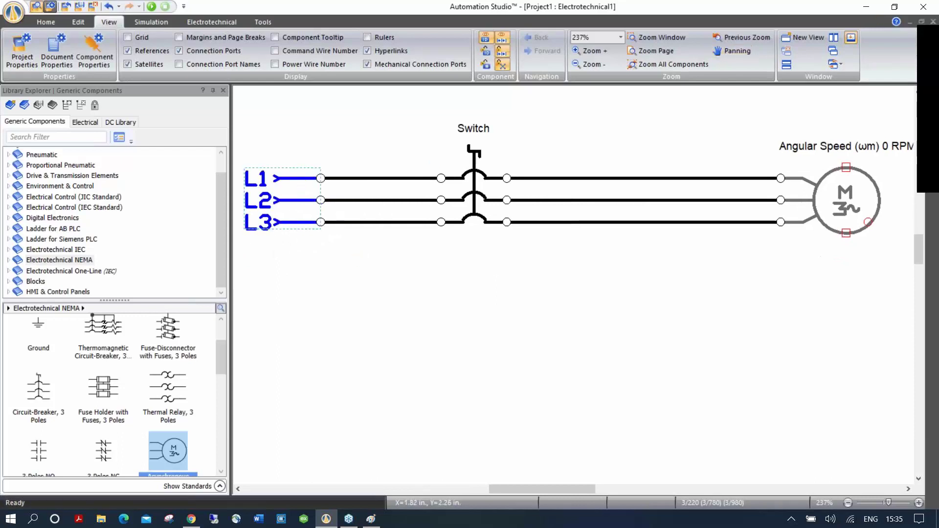
left_click(374, 322)
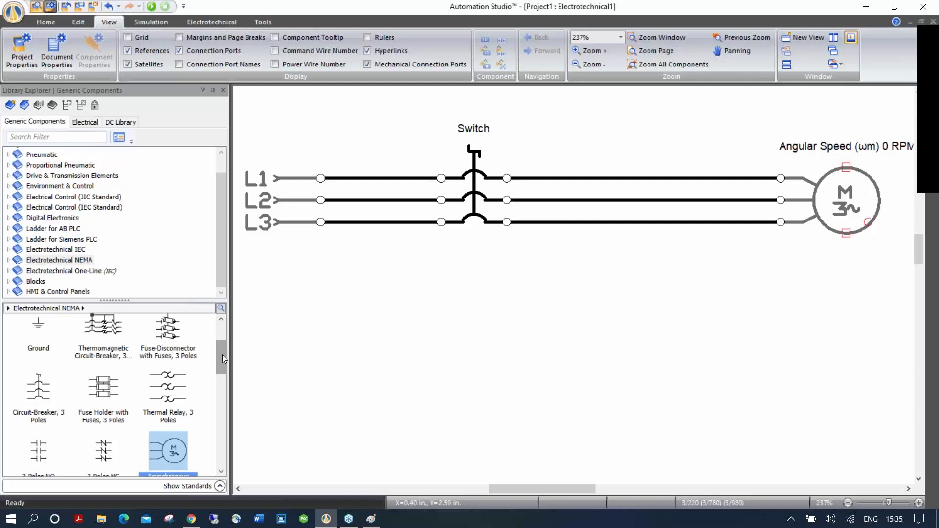
- Add a Transformer with Two Windings below the supply lines and connect its H1 terminal to L3 with a power wire
left_click_drag(222, 359, 219, 386)
left_click_drag(104, 376, 354, 221)
left_click(493, 358)
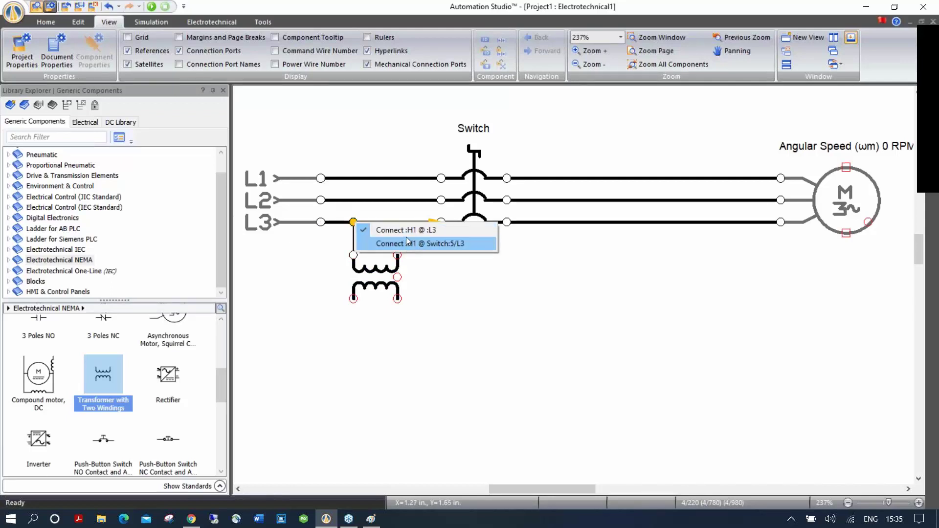
left_click(389, 230)
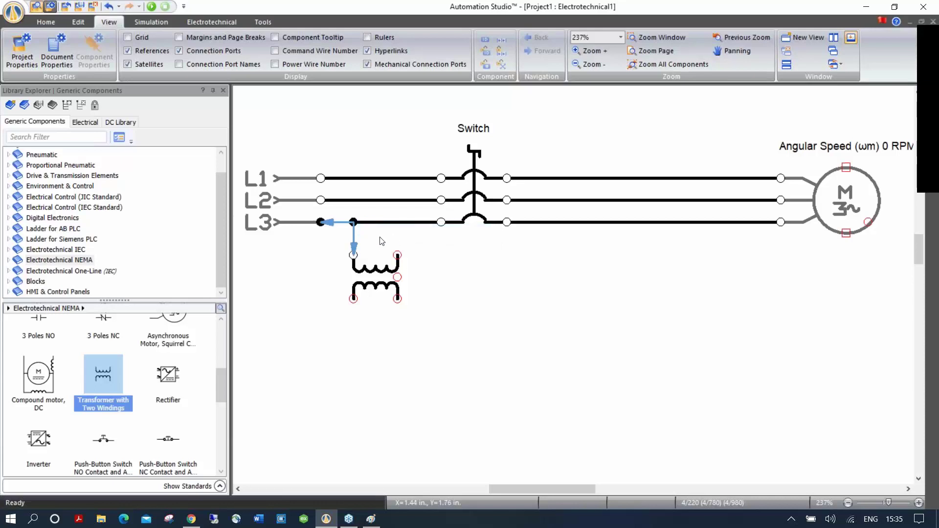
right_click(354, 240)
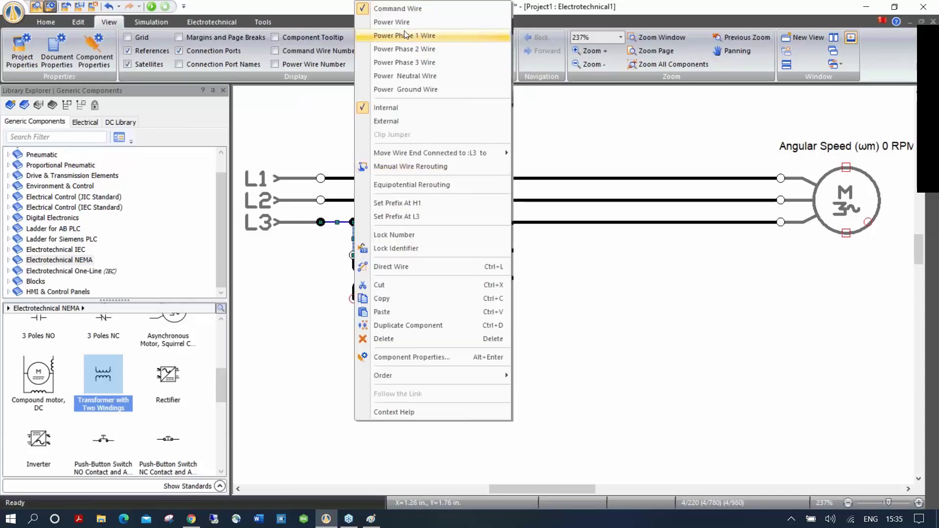
left_click(391, 22)
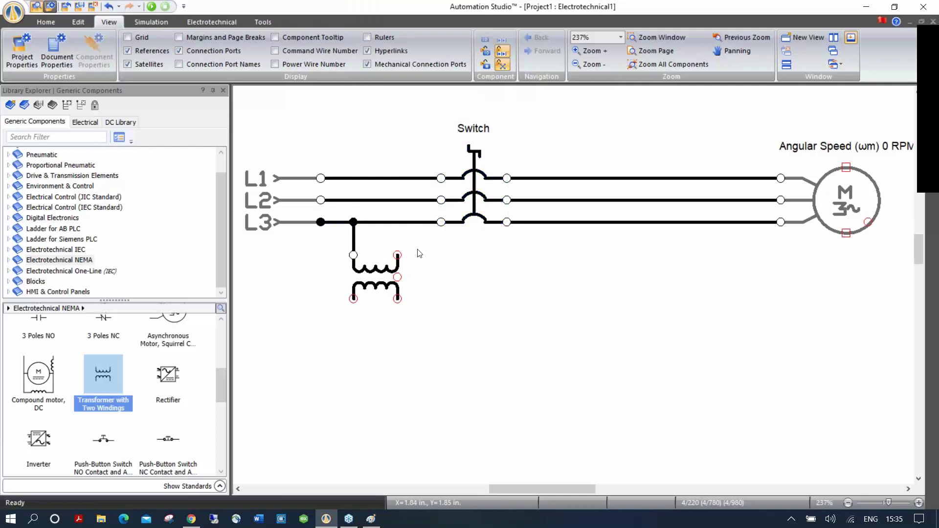
- Connect the transformer's H2 terminal to L2 and convert the connection to a power wire
left_click(396, 253)
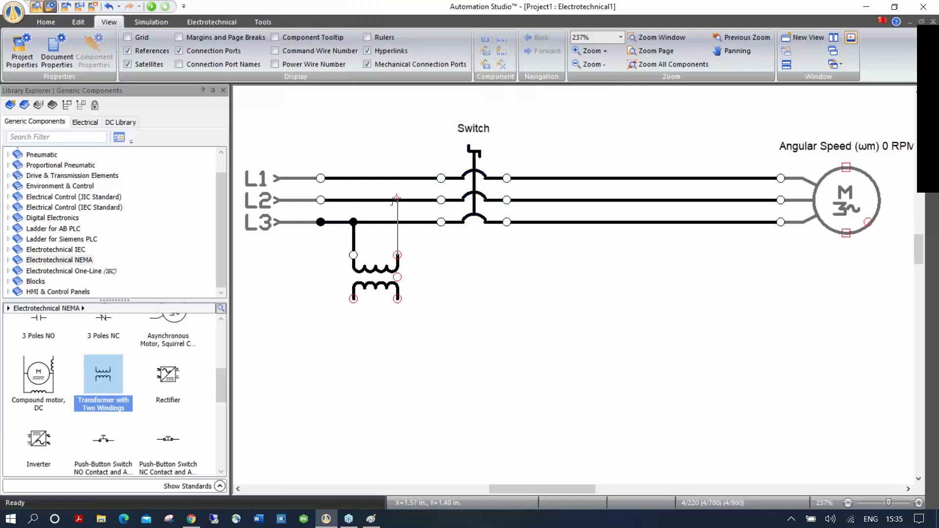
left_click(396, 198)
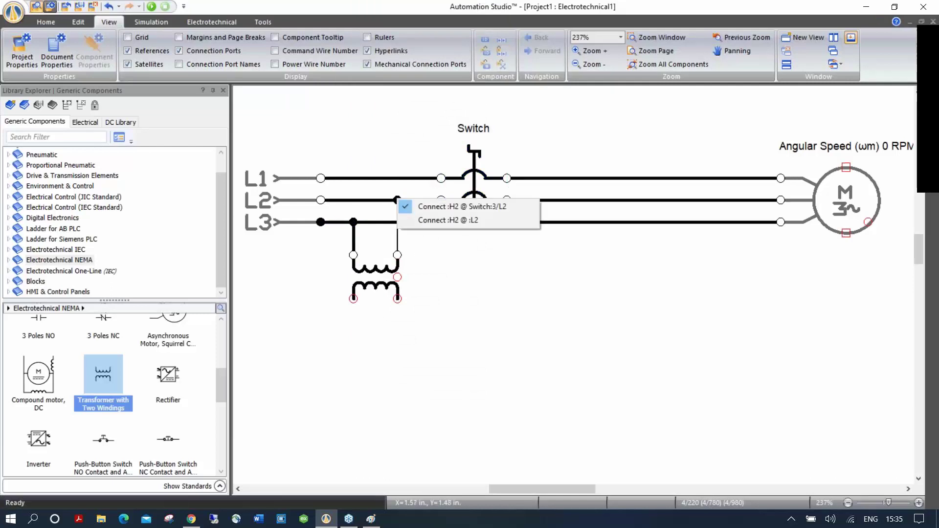
left_click(430, 220)
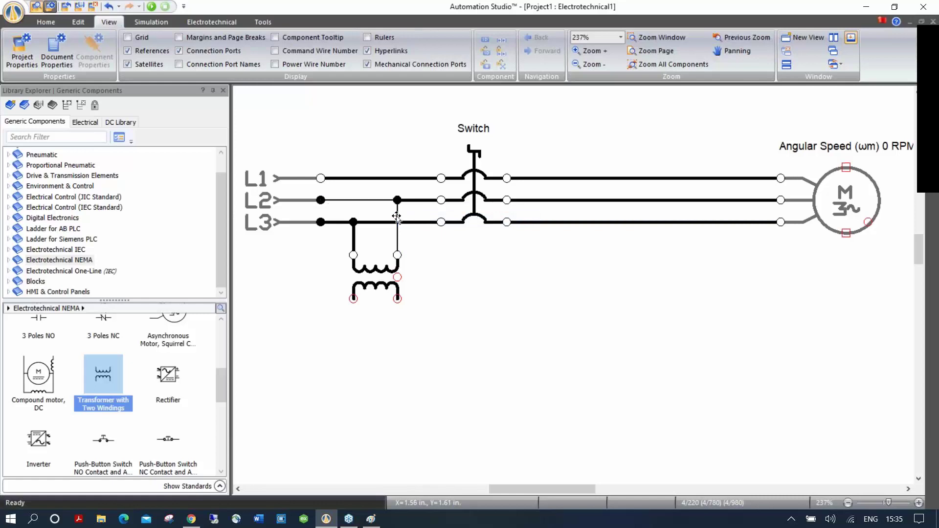
right_click(396, 200)
left_click(430, 23)
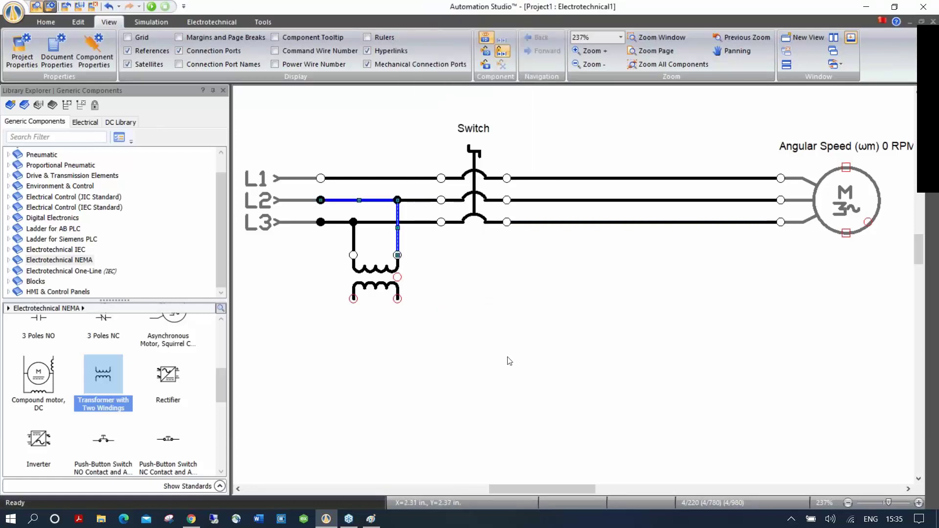
left_click(517, 386)
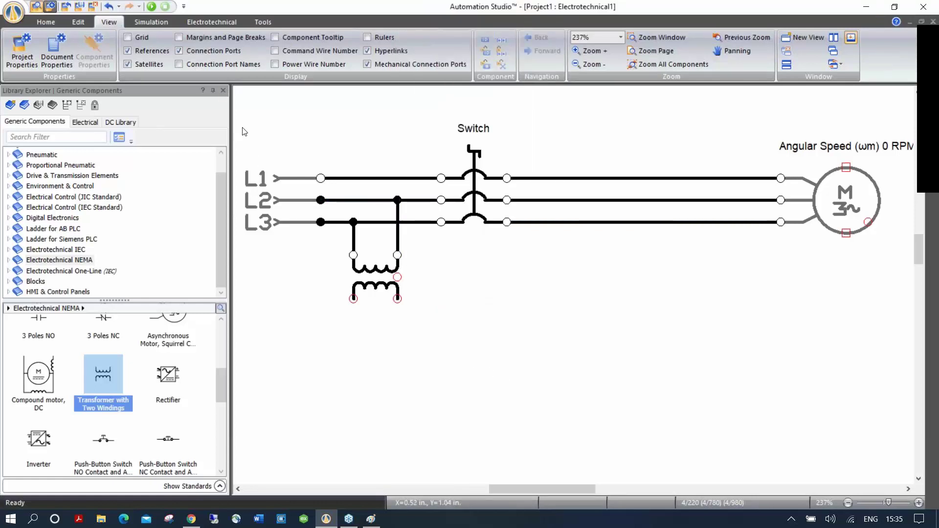
- Auto-hide the component library and move the 208 V label above the L1 terminal
left_click(213, 90)
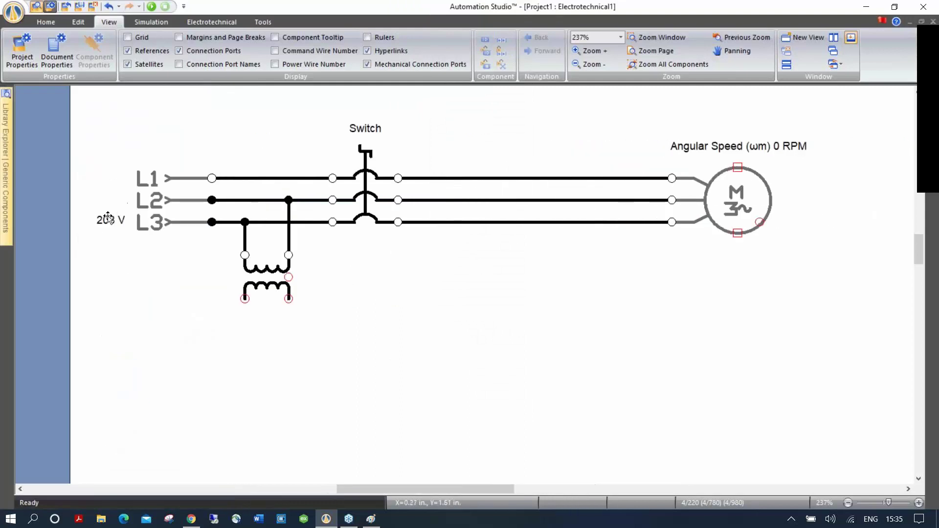
left_click_drag(108, 219, 163, 157)
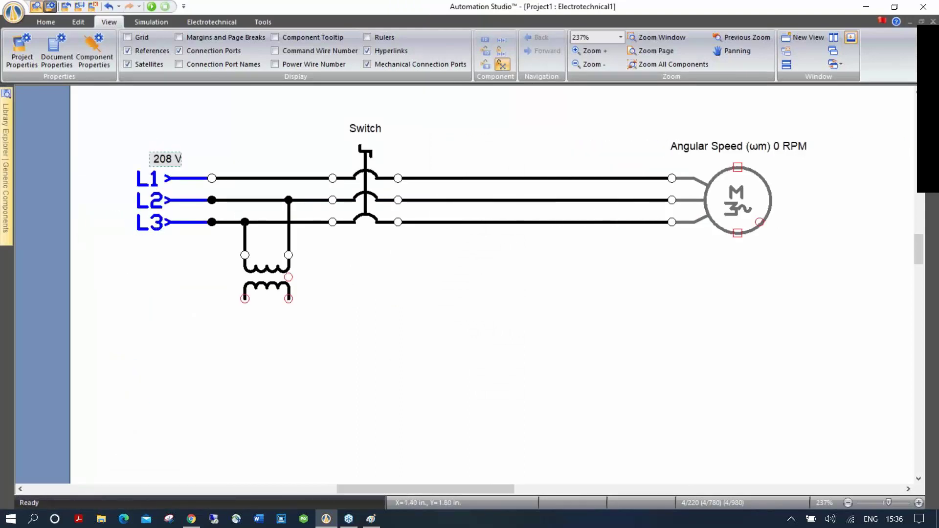
- Display the transformer's Primary Voltage and Secondary Voltage values on the schematic through its component properties
left_click(266, 273)
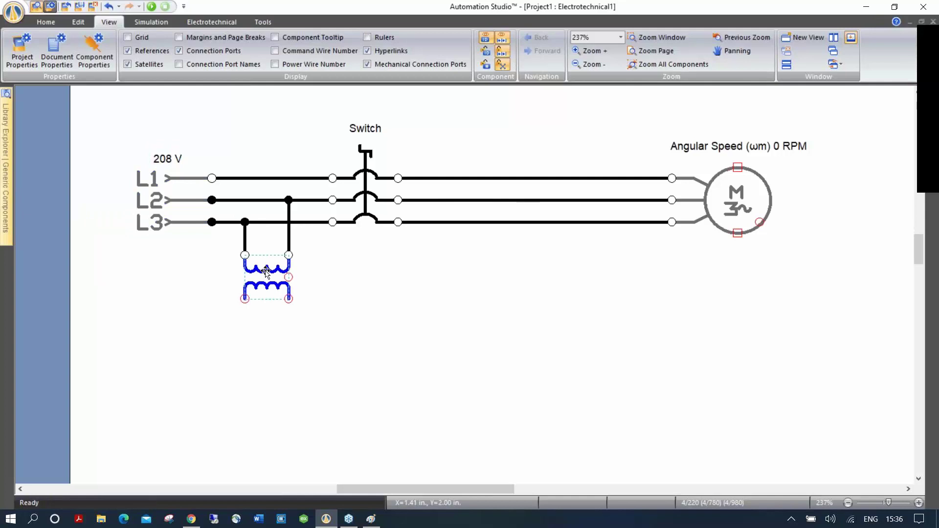
double_click(266, 272)
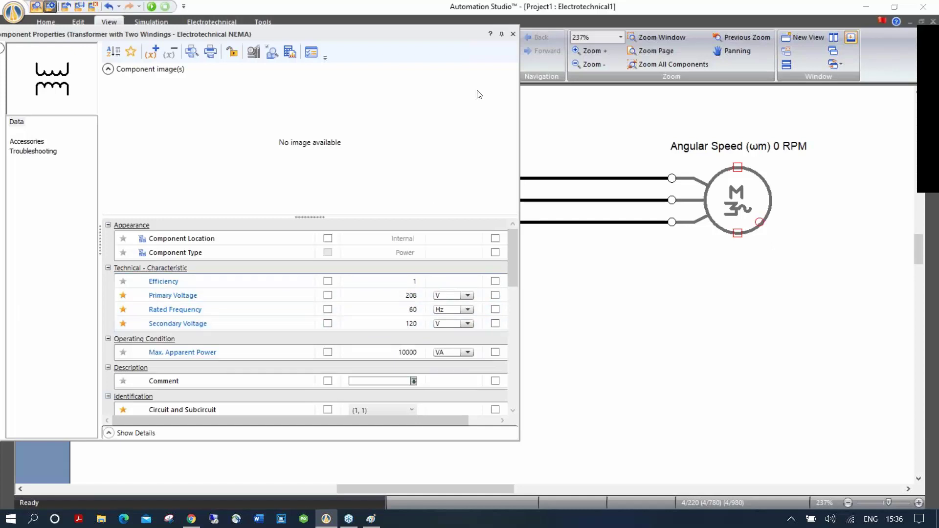
left_click(512, 35)
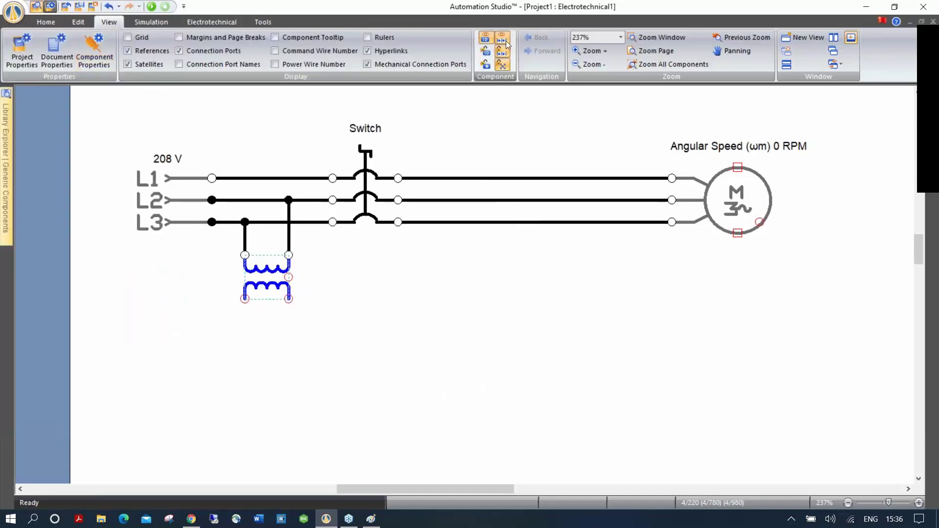
double_click(258, 269)
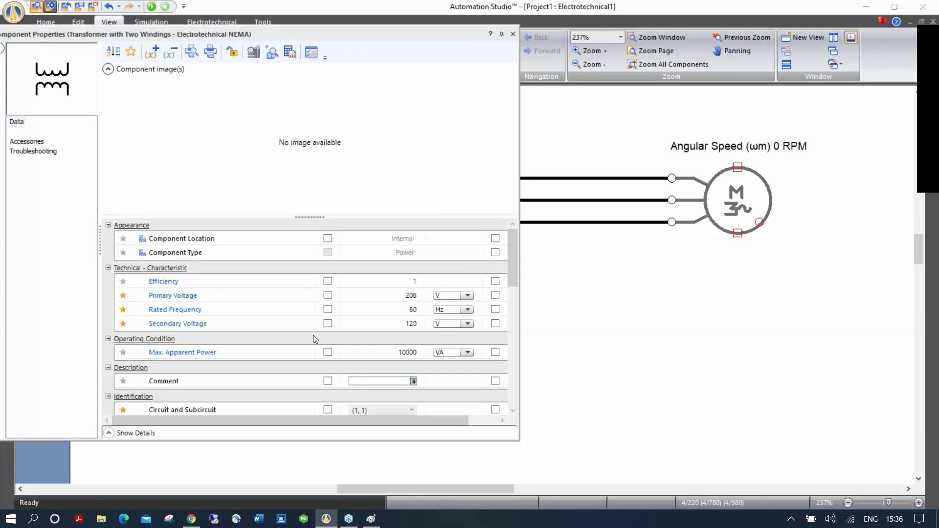
left_click(328, 296)
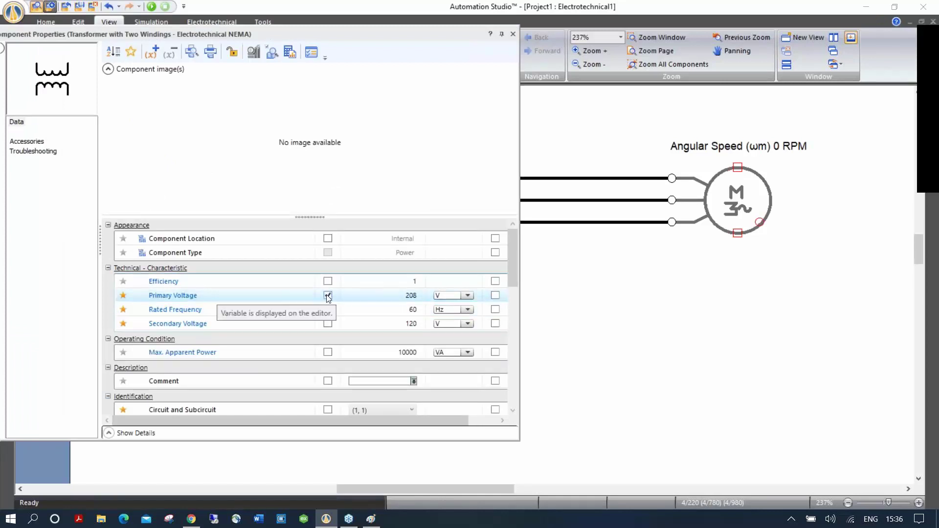
left_click(328, 323)
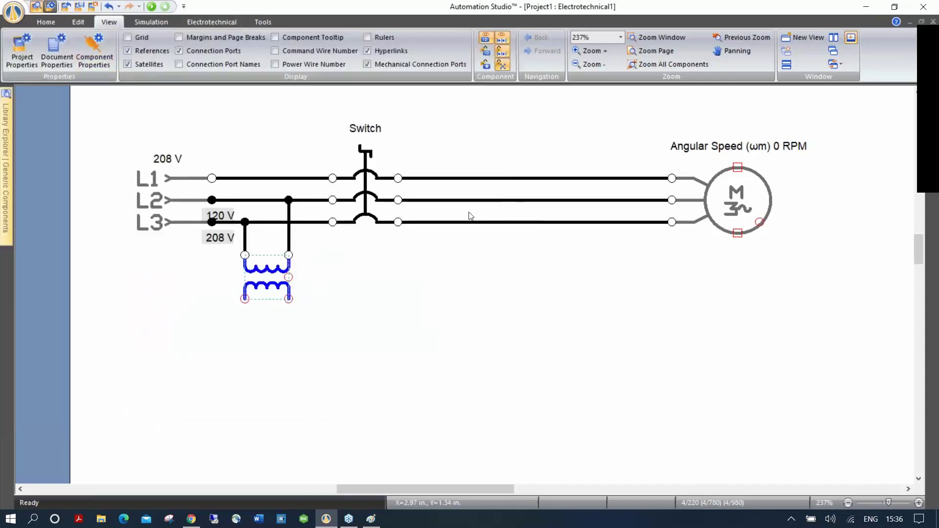
left_click(513, 34)
- Move the transformer's 120 V label beside its secondary winding and its 208 V label beside the primary winding
left_click(403, 286)
left_click_drag(223, 216, 226, 296)
left_click_drag(222, 238, 227, 268)
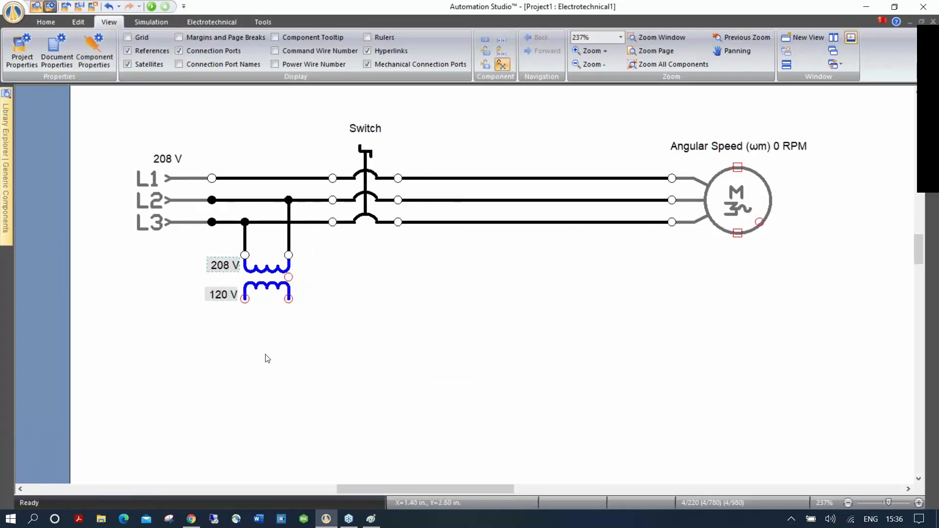
- Set the text colour of the transformer's 208 V and 120 V labels to standard blue
left_click(79, 22)
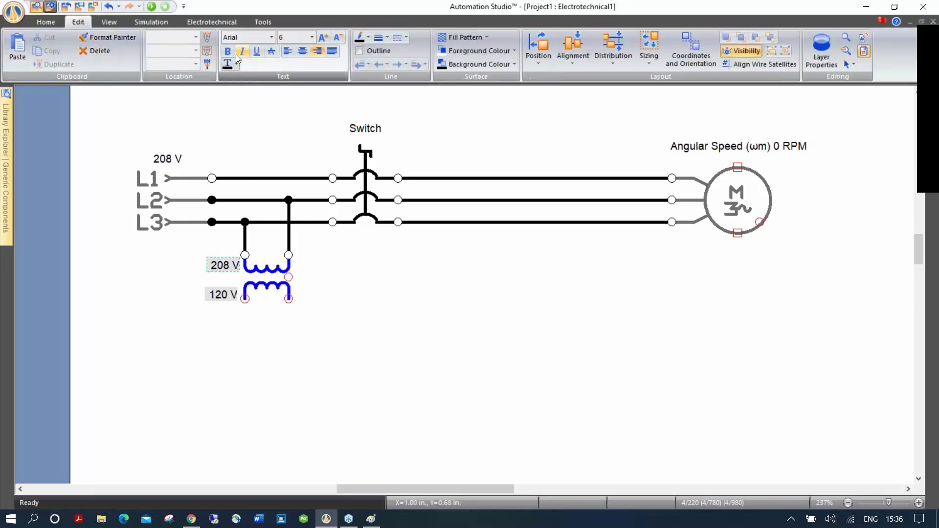
left_click(236, 64)
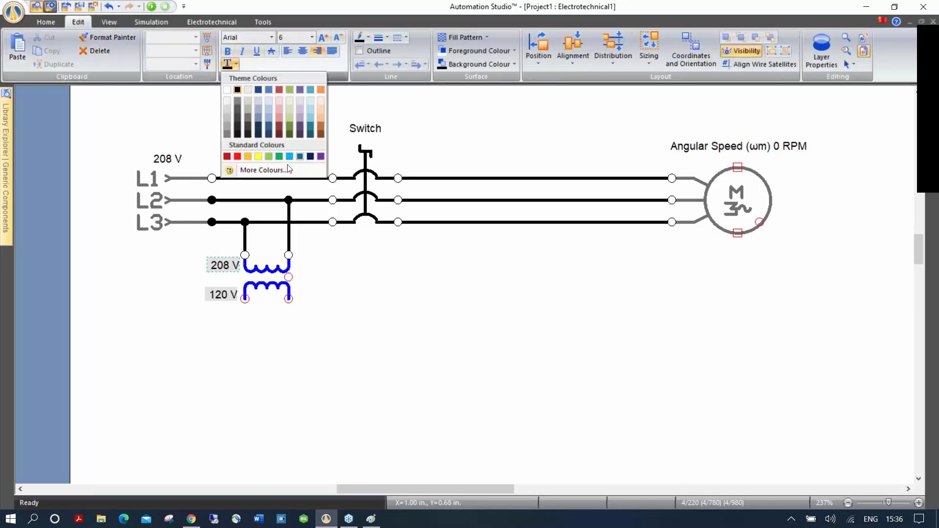
left_click(300, 157)
left_click(222, 295)
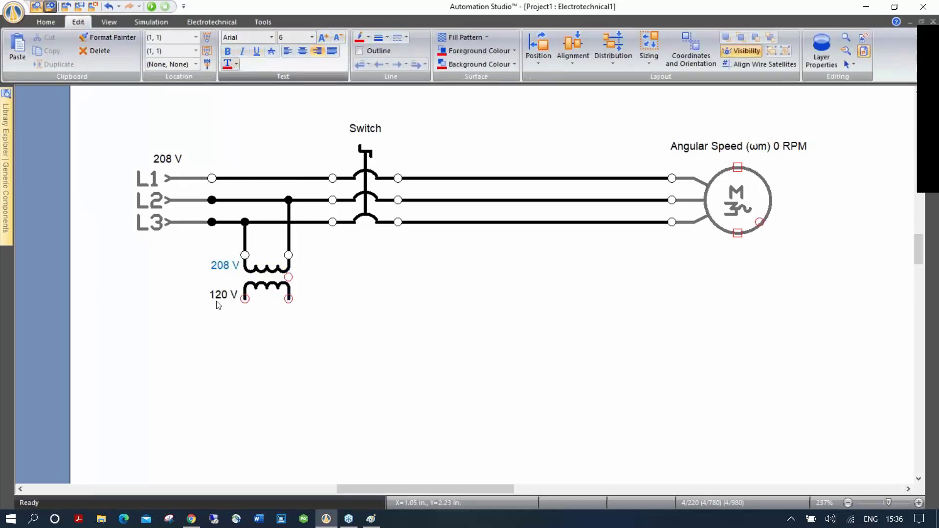
left_click(238, 66)
left_click(300, 156)
left_click(378, 376)
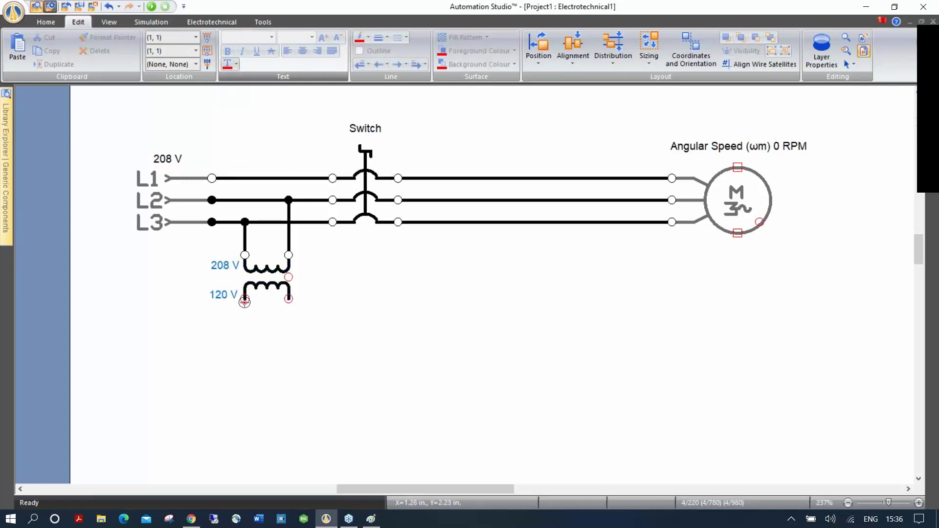
- Draw control wires from both secondary terminals of the transformer, one straight down and one running across and down to the same level
mouse_move(245, 299)
left_mouse_down()
mouse_move(235, 413)
mouse_move(244, 419)
left_mouse_up()
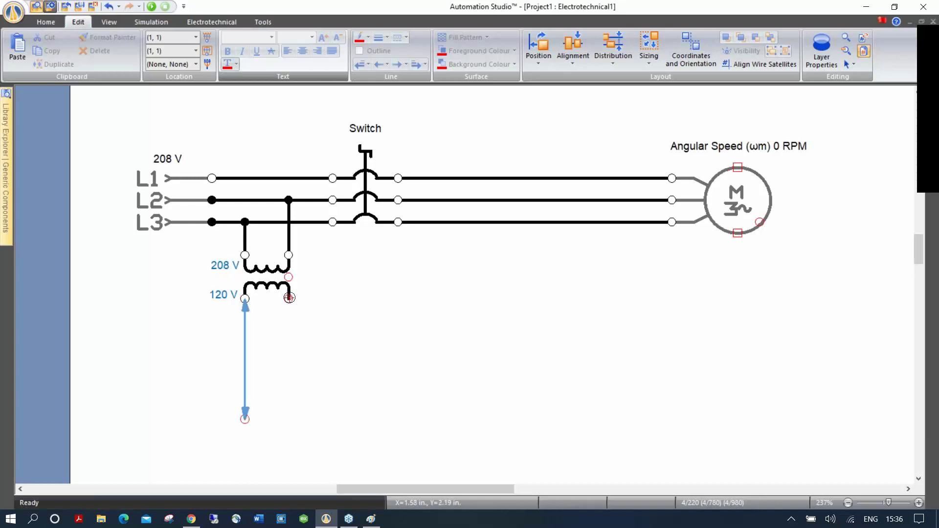
mouse_move(289, 299)
left_mouse_down()
mouse_move(610, 327)
mouse_move(650, 298)
mouse_move(649, 419)
left_mouse_up()
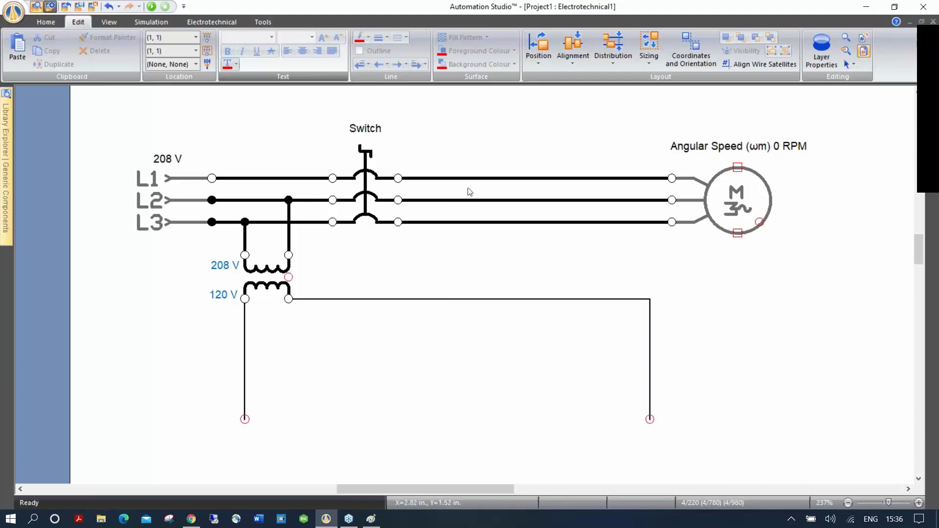
- Keep the component library open and insert a 3 Poles NO contact into the three lines between the switch and the motor
left_click(9, 142)
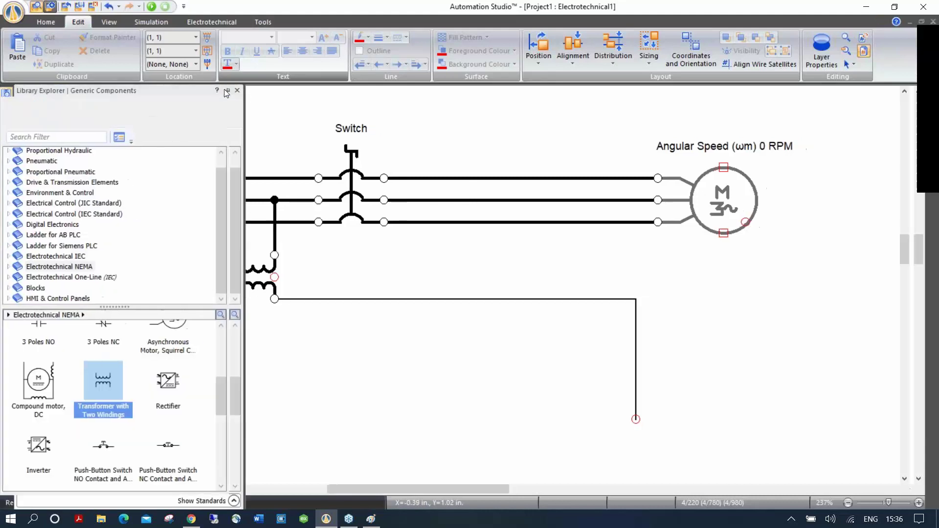
left_click(227, 90)
left_click_drag(219, 387, 219, 368)
left_click_drag(37, 398, 672, 170)
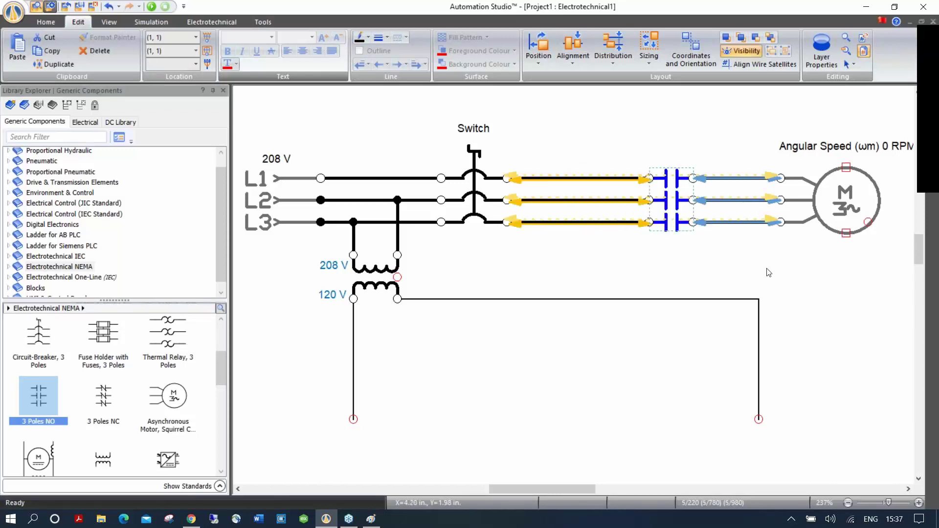
left_click(786, 272)
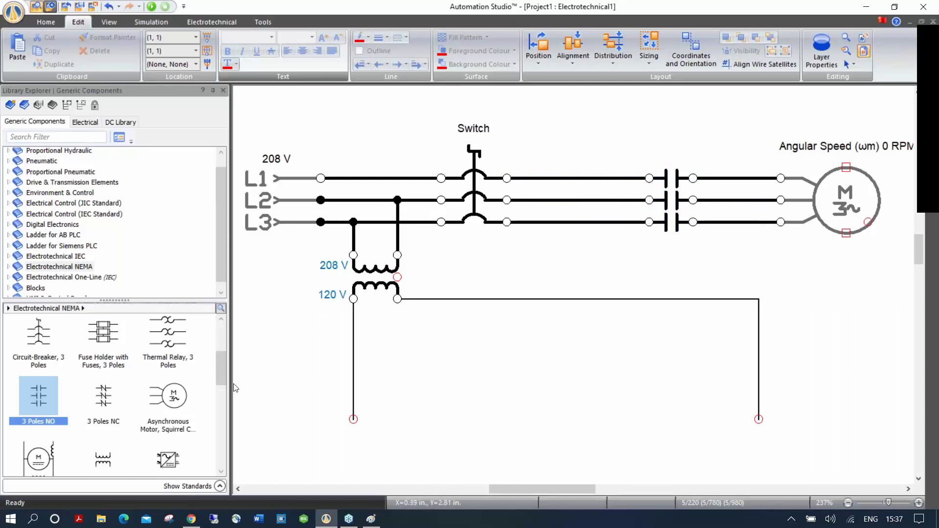
- Add a Push-Button Switch NO Contact and Automatic Return to the left vertical control wire with the alias Start
left_click_drag(225, 373, 220, 412)
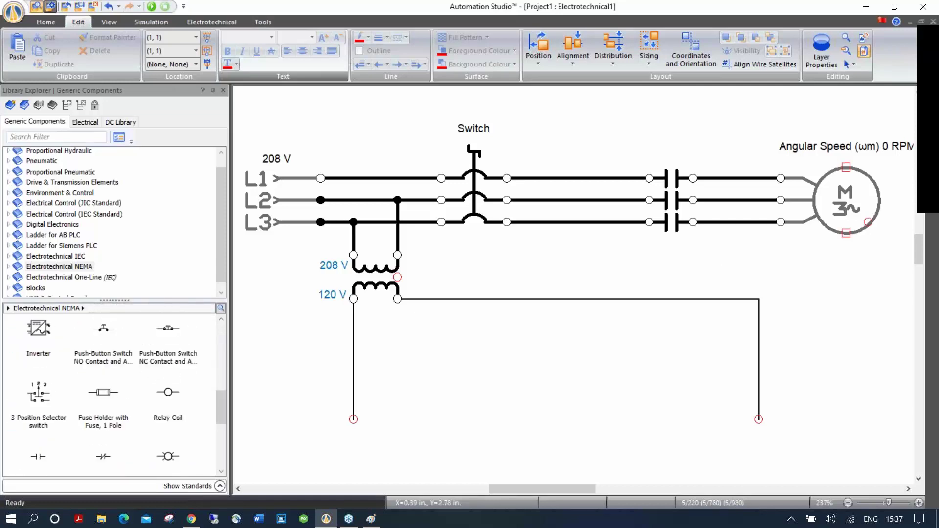
left_click_drag(101, 336, 396, 353)
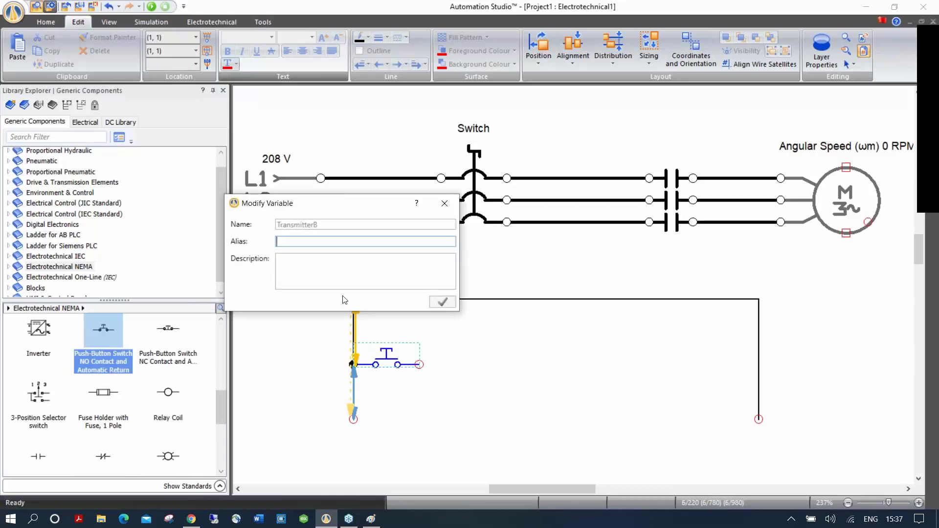
type("Start")
key("Return")
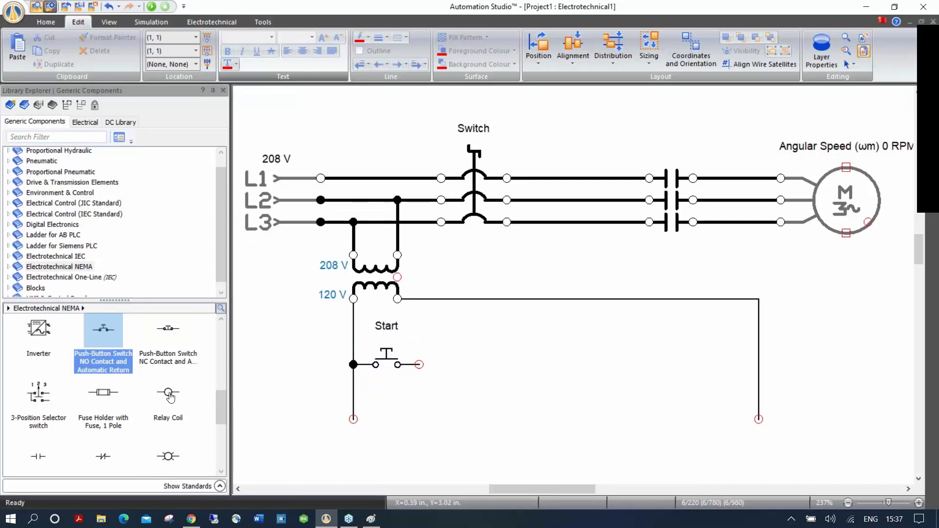
- Add a Relay Coil with the alias Forward to the right vertical control wire and wire it to the Start push-button
left_click_drag(170, 397, 737, 363)
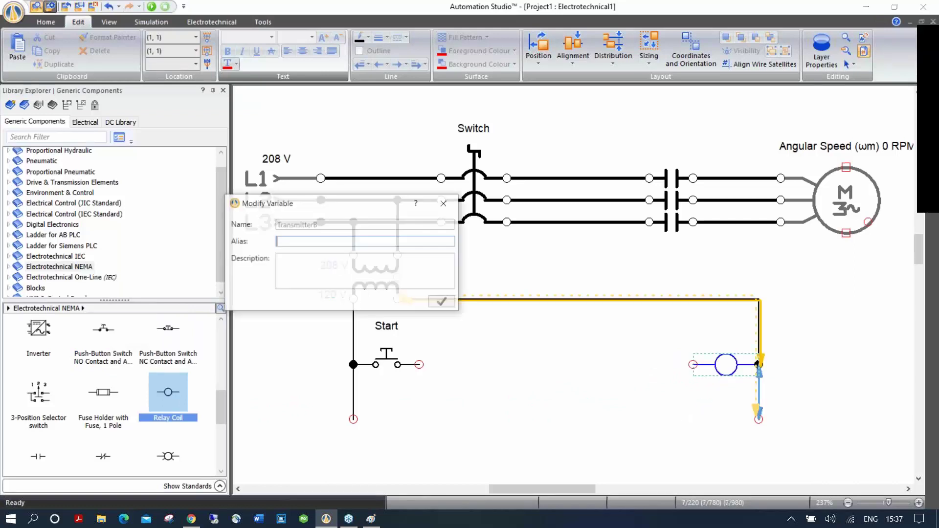
type("Forward")
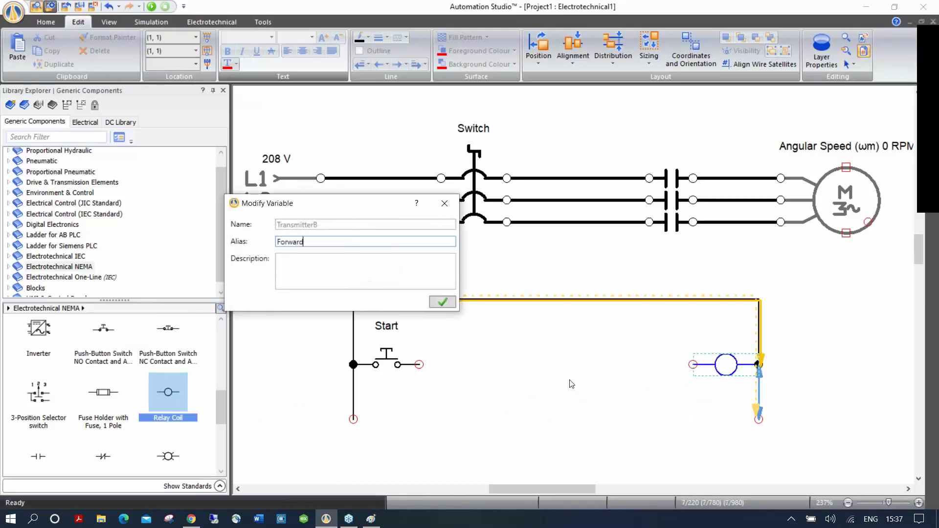
key("Return")
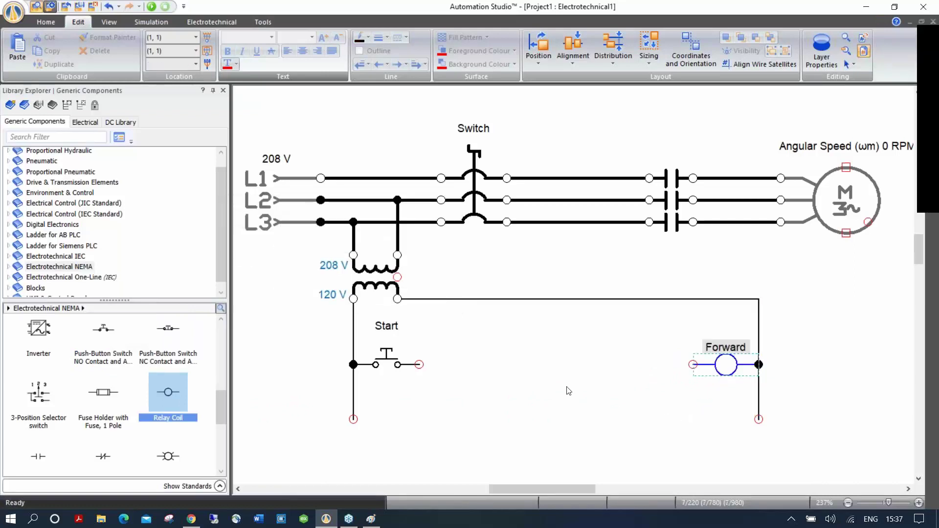
left_click_drag(419, 366, 693, 365)
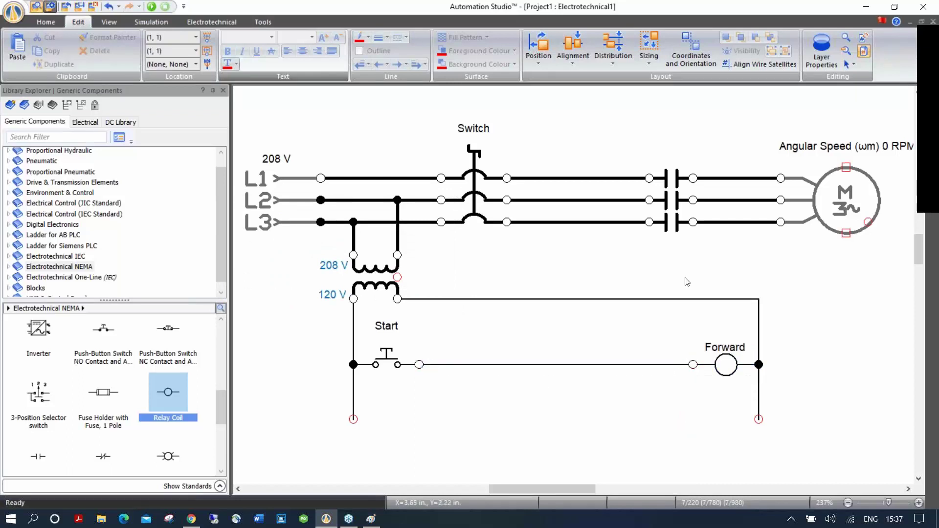
- Associate the 3 Poles NO contact with the Forward variable of the relay coil
left_click(675, 183)
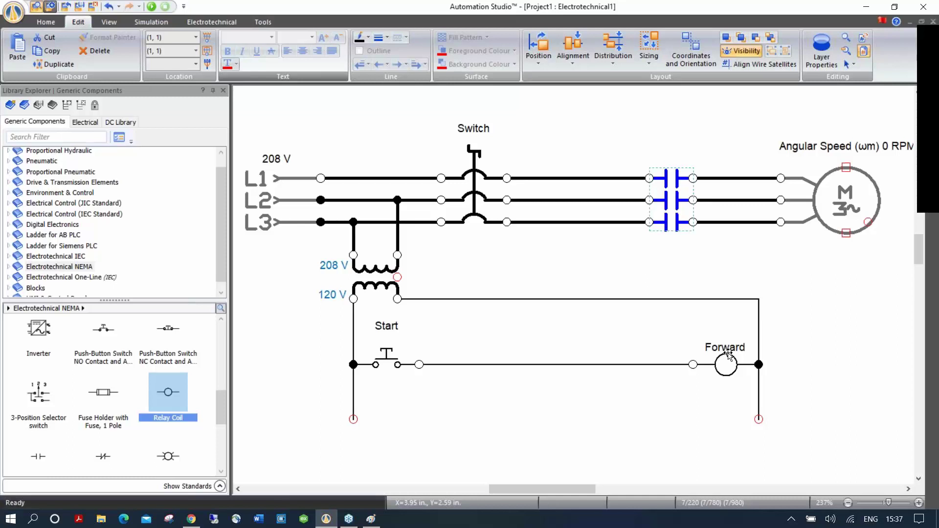
double_click(679, 201)
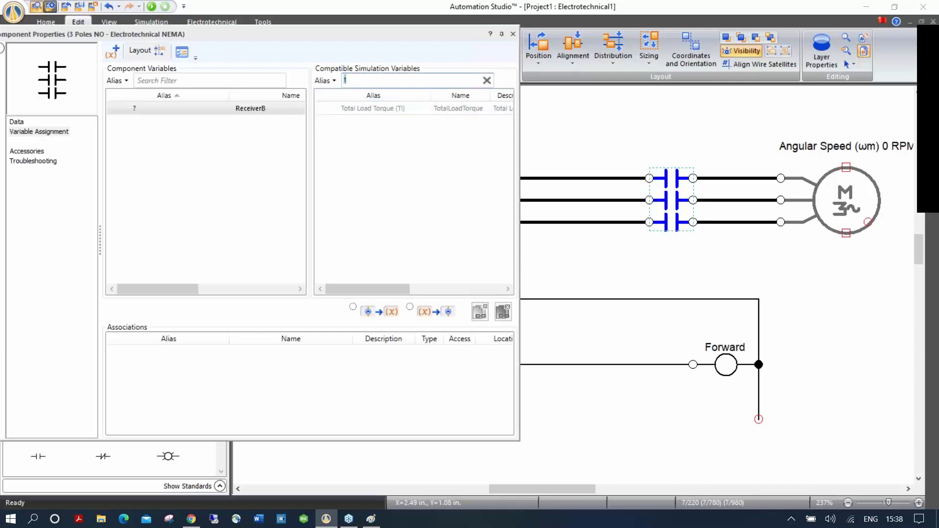
type("f")
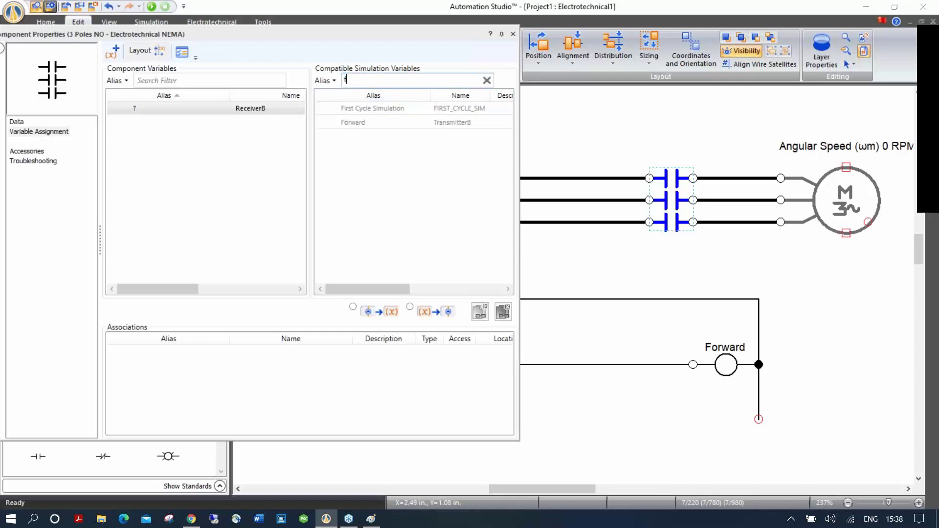
double_click(371, 123)
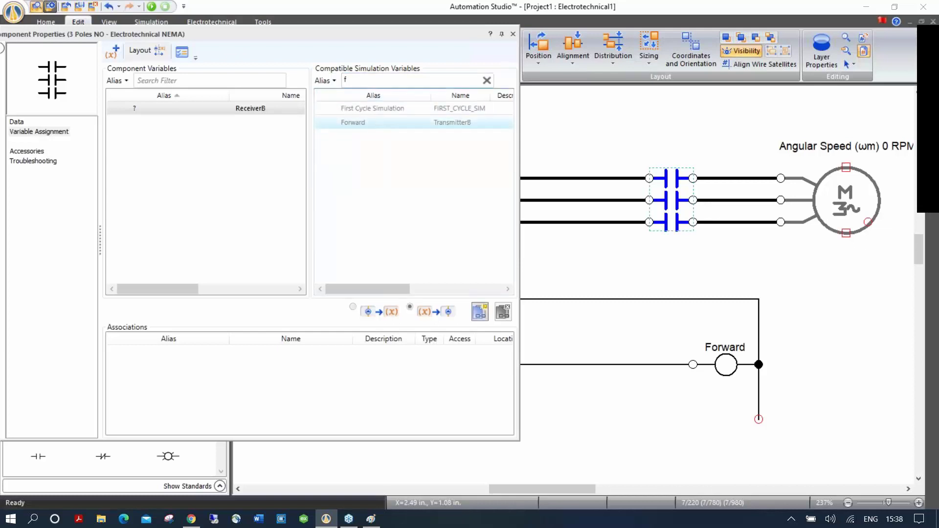
left_click(514, 34)
left_click(785, 272)
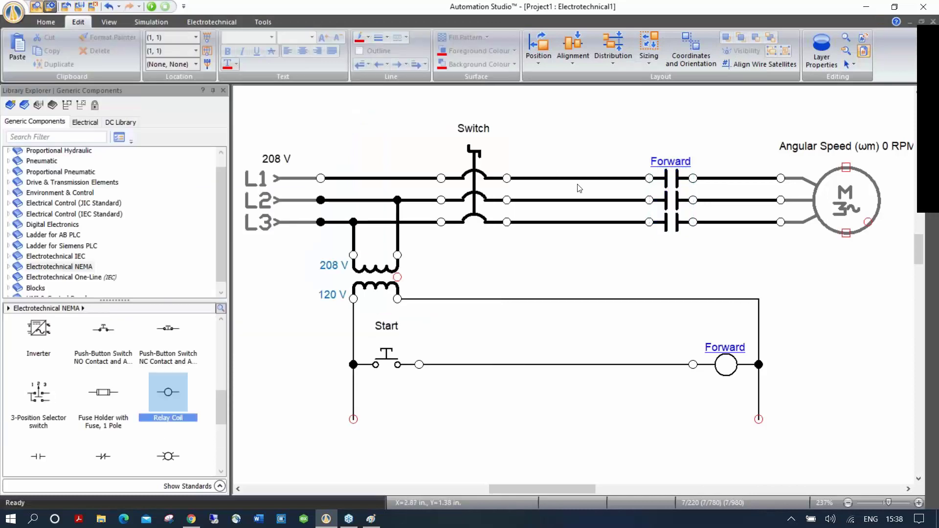
- Run the normal simulation and operate the Start push-button with the Switch open
left_click(137, 23)
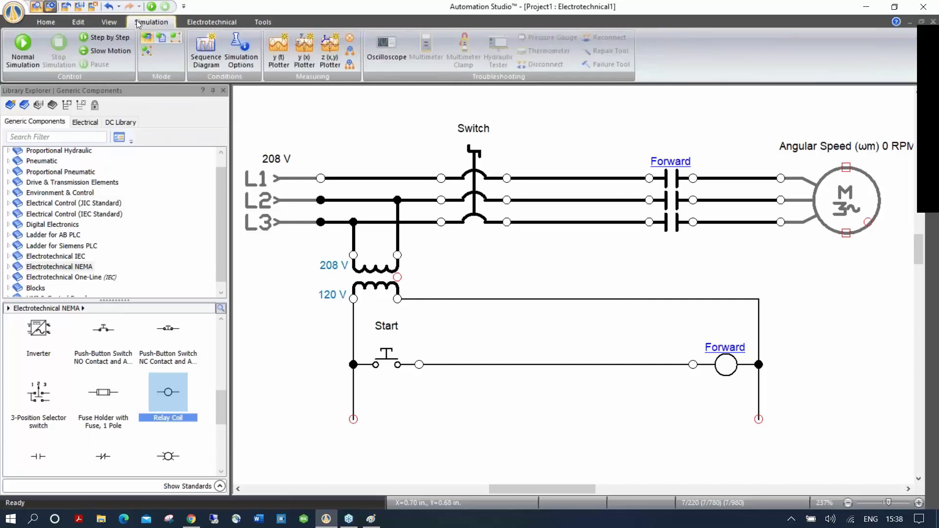
left_click(35, 47)
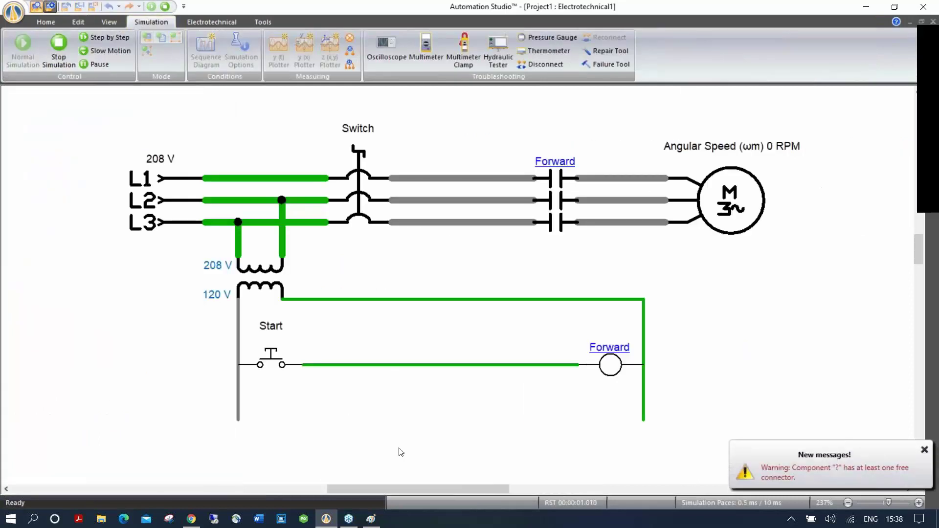
left_click(273, 367)
left_click(273, 368)
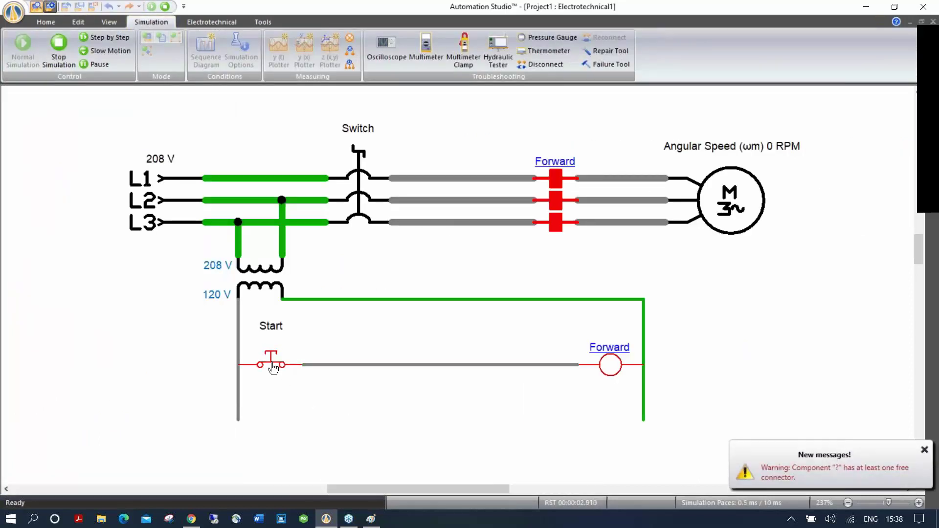
- Close the Switch, operate the Start push-button to test the motor, and stop the simulation
left_click(357, 181)
left_click(275, 363)
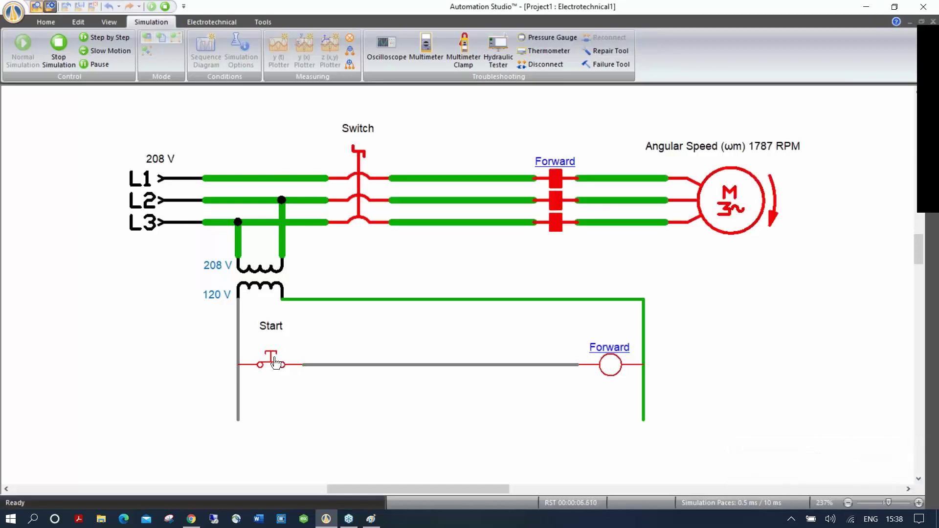
left_click(275, 363)
left_click(275, 363)
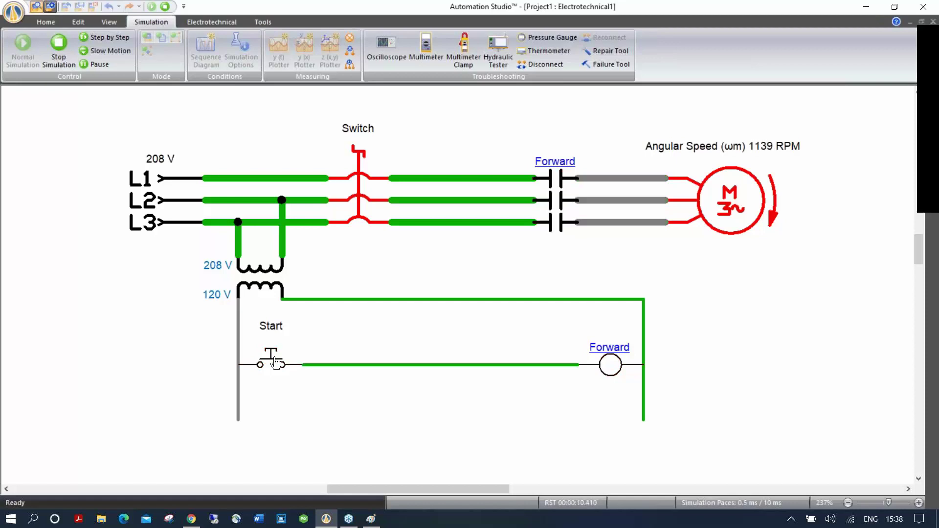
left_click(166, 7)
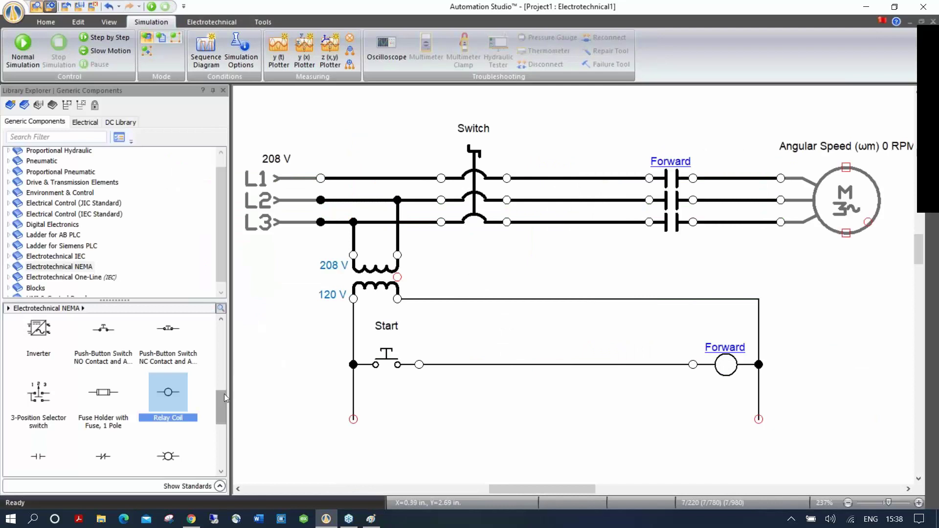
- Add a Make Contact below the Start push-button, associate it with the Forward variable, and wire its right terminal to Start's output node
scroll(224, 394, "down", 1)
left_click_drag(39, 410, 397, 421)
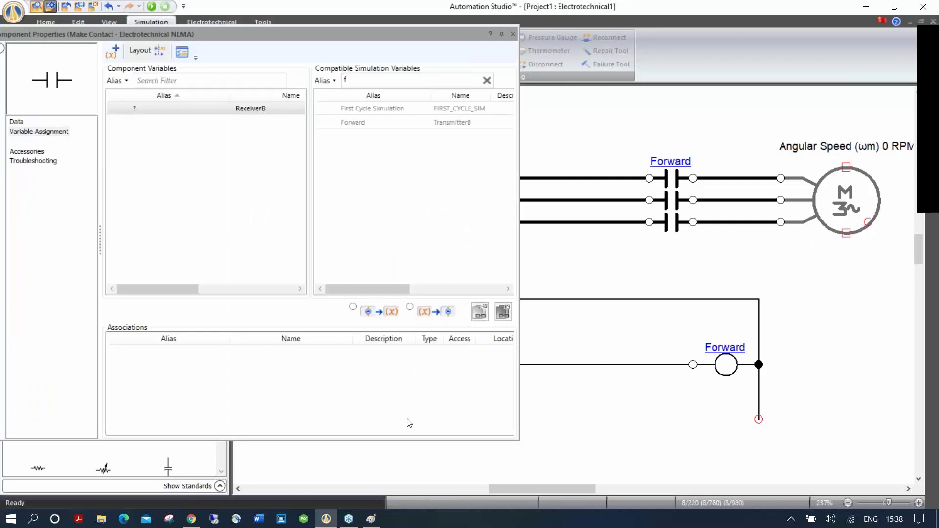
double_click(363, 123)
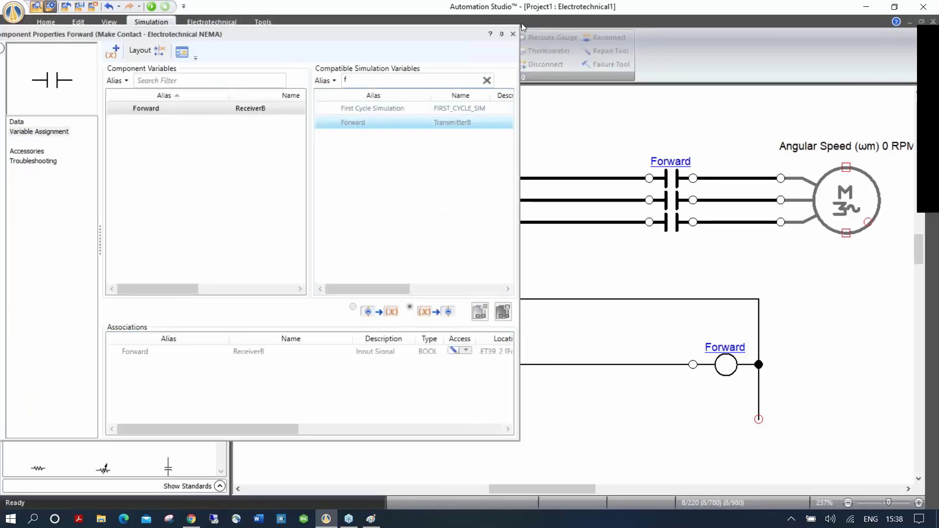
left_click(514, 34)
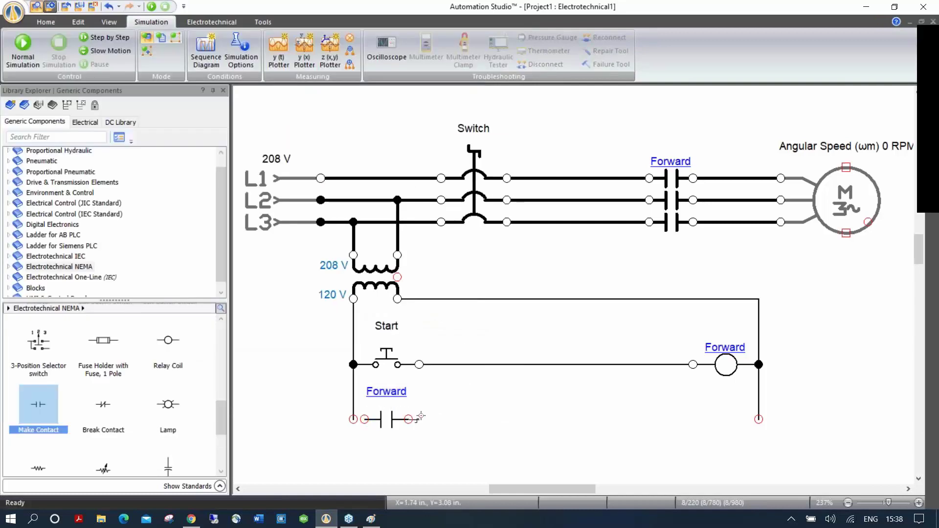
left_click_drag(409, 419, 420, 364)
- Shift the Forward make contact and the Start push-button slightly to the right, accepting the wire rerouting
left_click(393, 419)
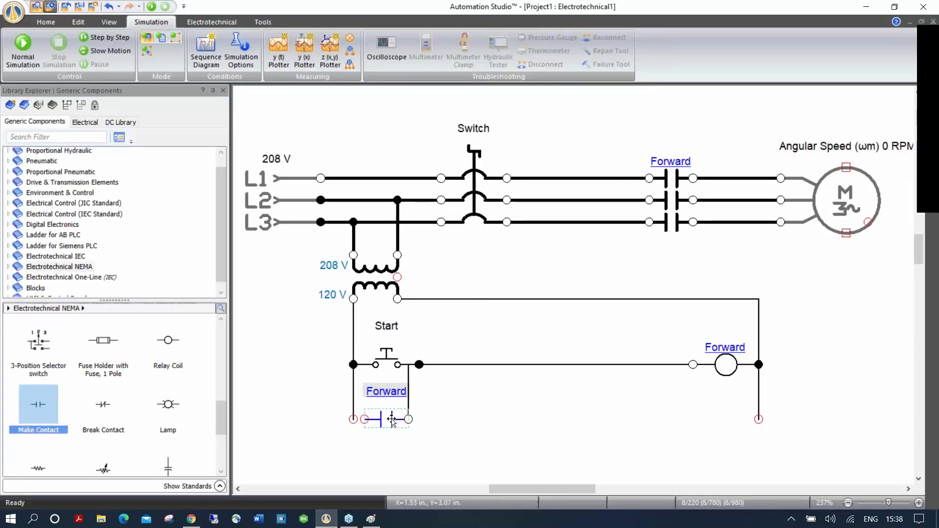
left_click_drag(391, 419, 403, 420)
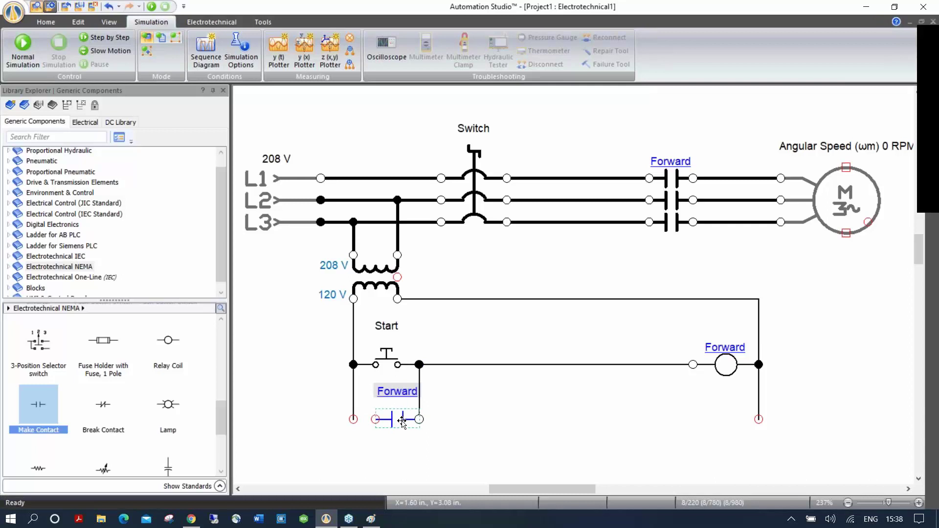
key("ctrl+z")
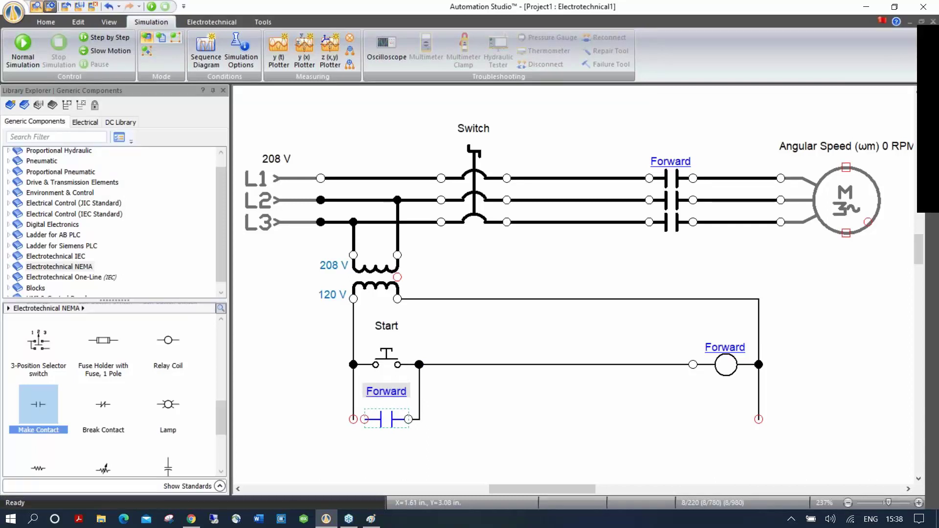
left_click(399, 371)
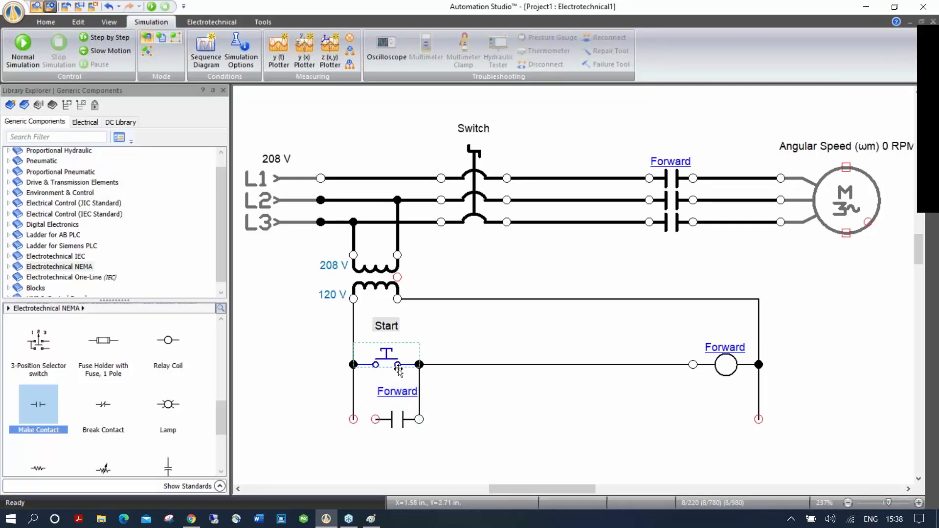
left_click_drag(398, 370, 410, 370)
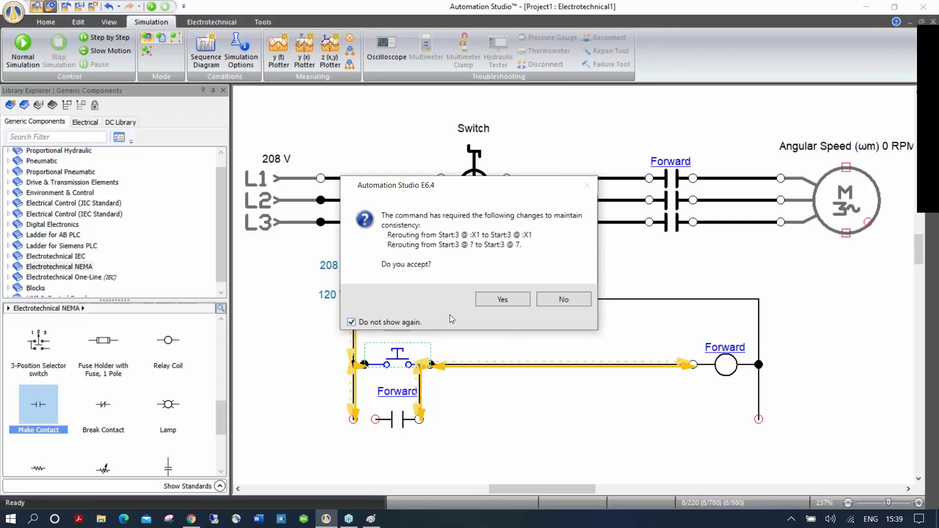
left_click(490, 300)
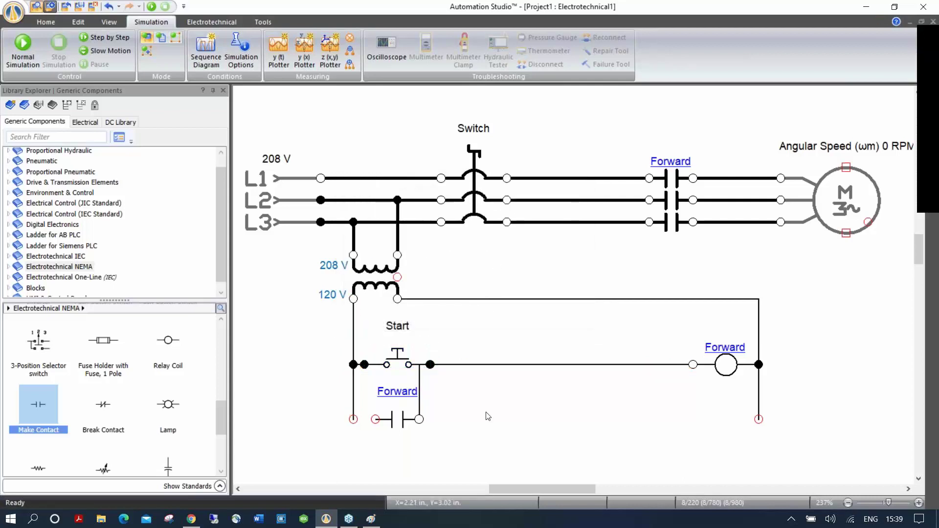
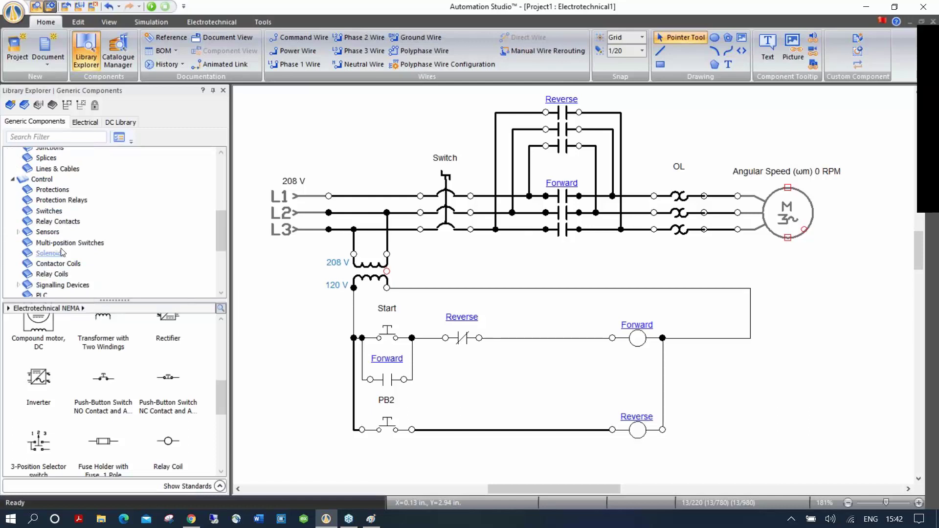
- Insert a Contact of a Thermal Overload Relay NC into the control wire to the right of the Forward coil
left_click(57, 224)
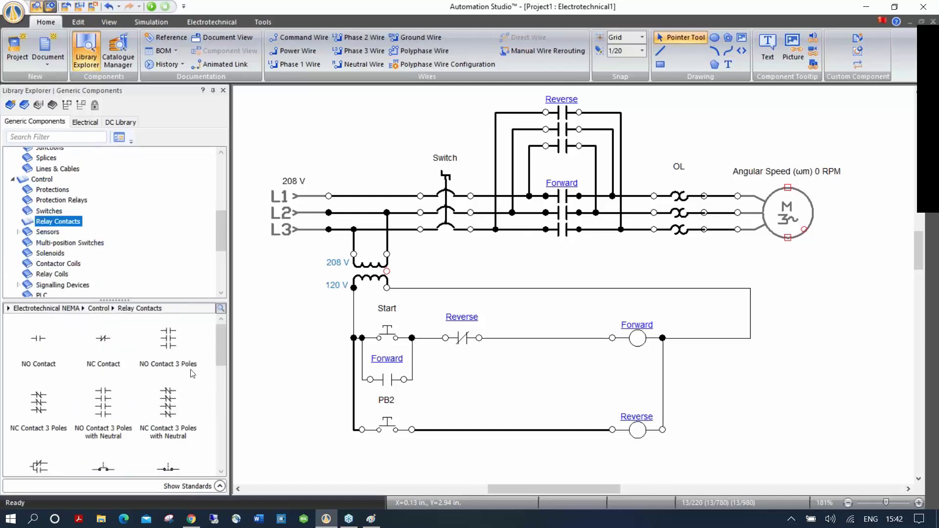
scroll(216, 350, "down", 5)
scroll(214, 424, "down", 3)
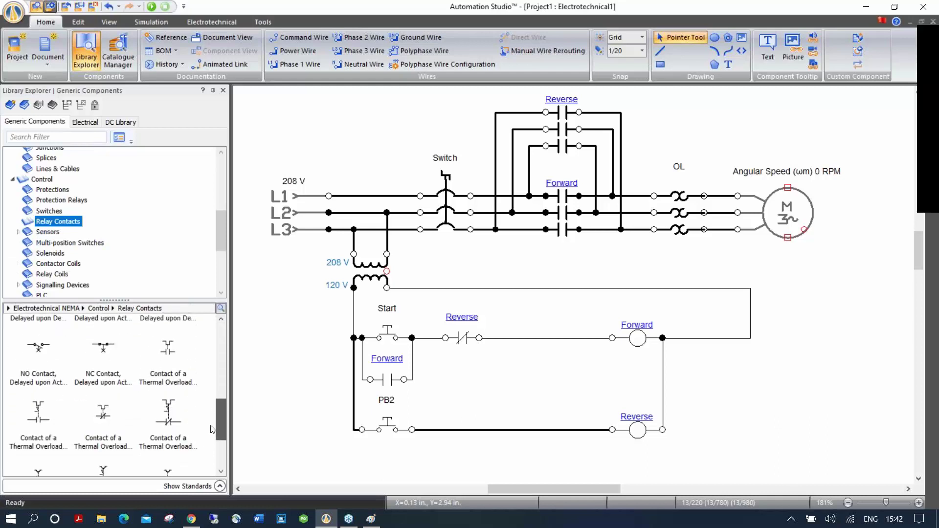
mouse_move(106, 403)
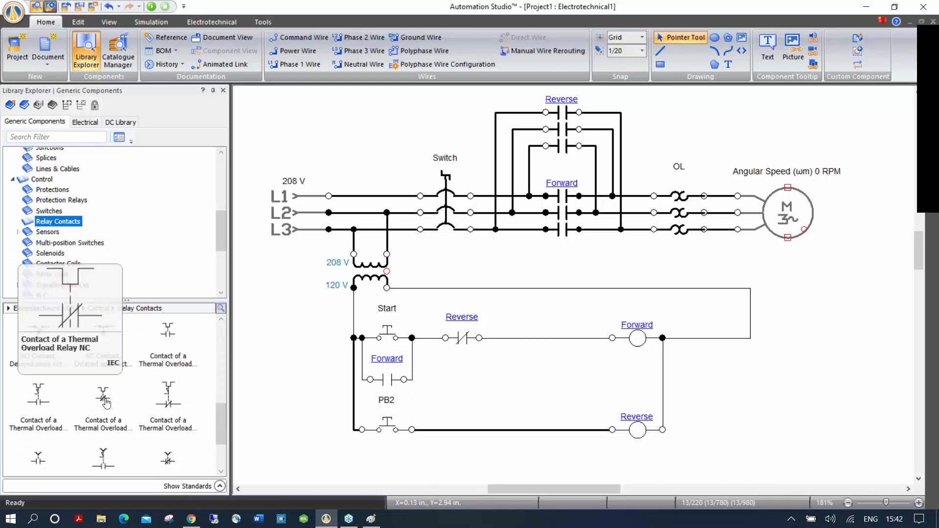
left_click_drag(105, 401, 708, 321)
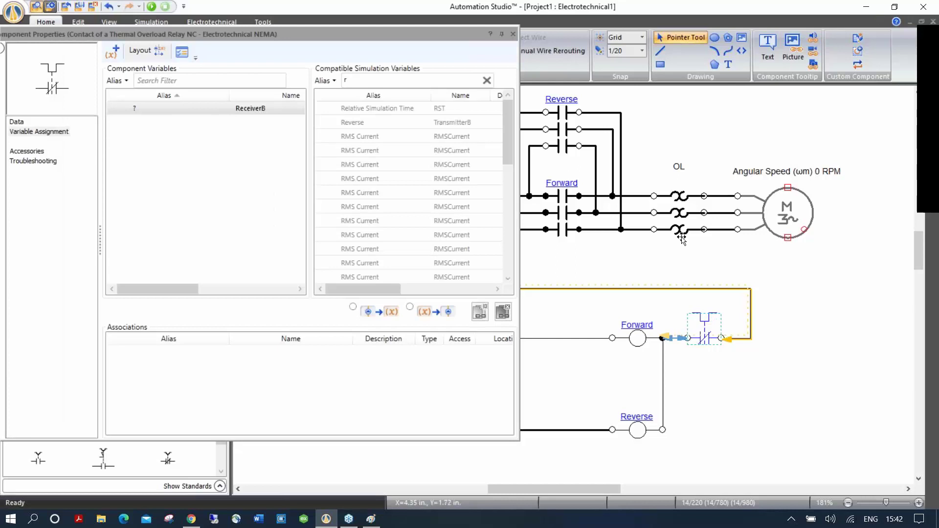
- Associate the thermal overload contact with the OL variable of the thermal relay
left_click_drag(354, 80, 332, 84)
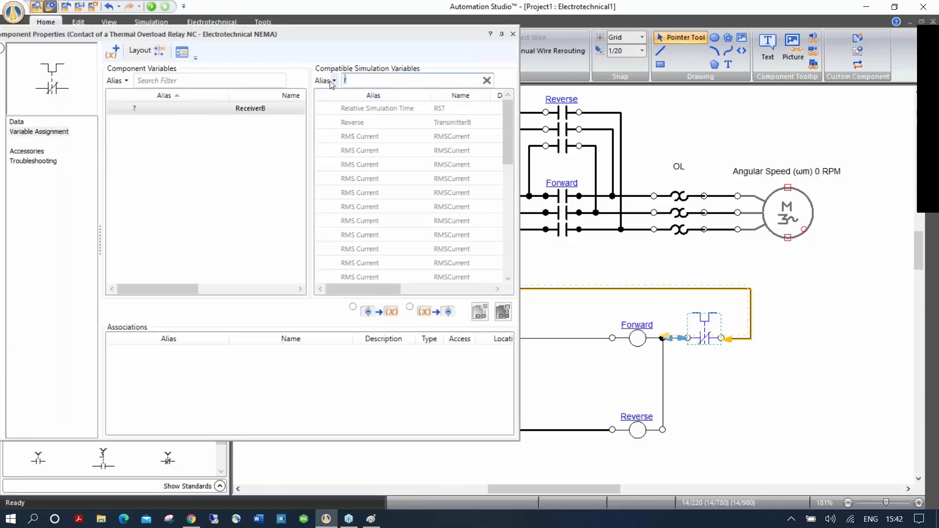
type("o")
left_click(362, 108)
left_click(480, 312)
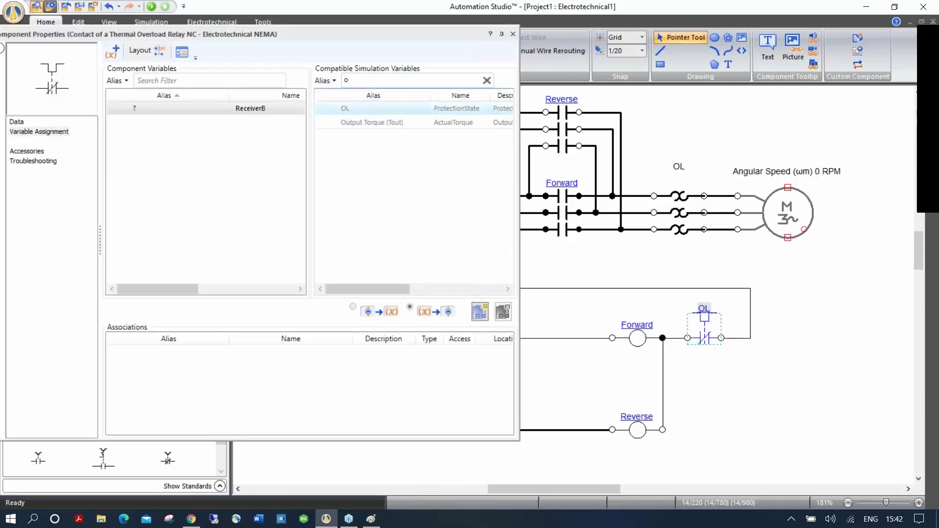
left_click(513, 33)
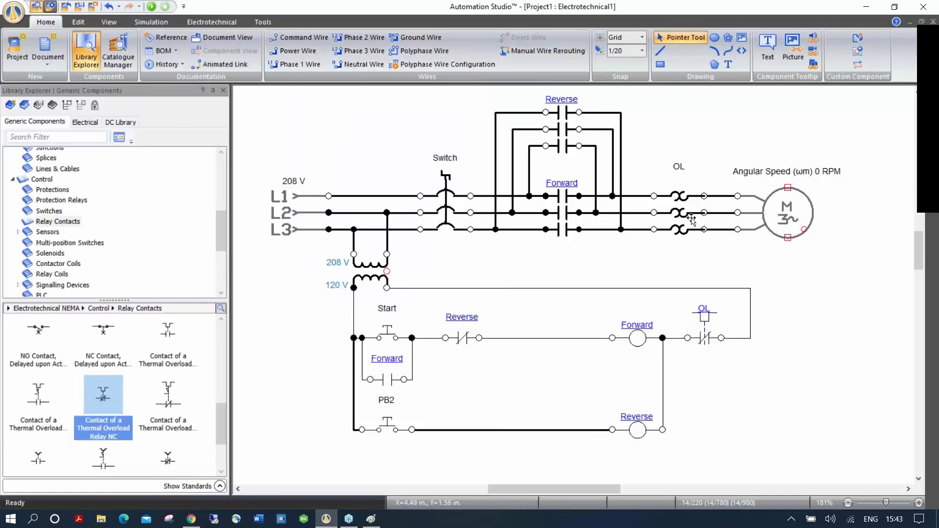
- Display the Tripping Countdown of the three-pole OL thermal relay and place its label below the relay
scroll(679, 220, "left", 1)
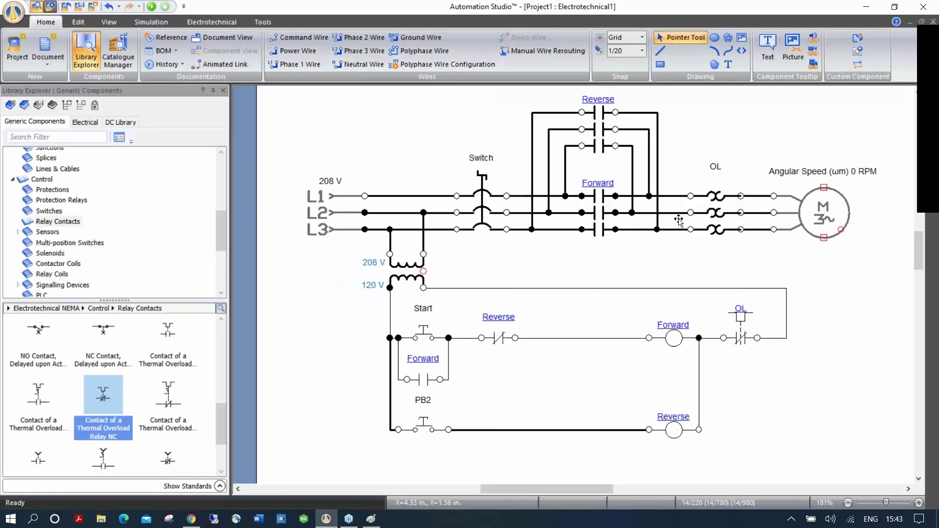
scroll(679, 220, "right", 1)
scroll(679, 219, "up", 2)
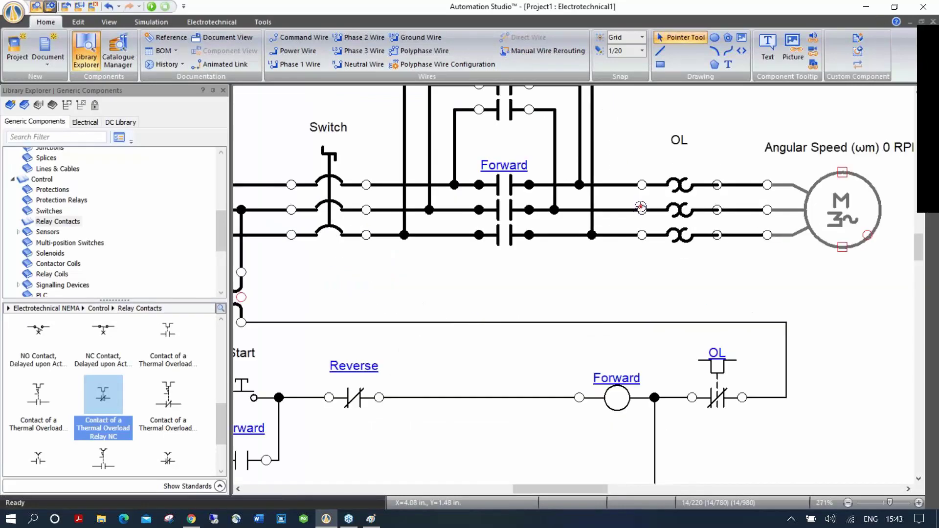
left_click(678, 211)
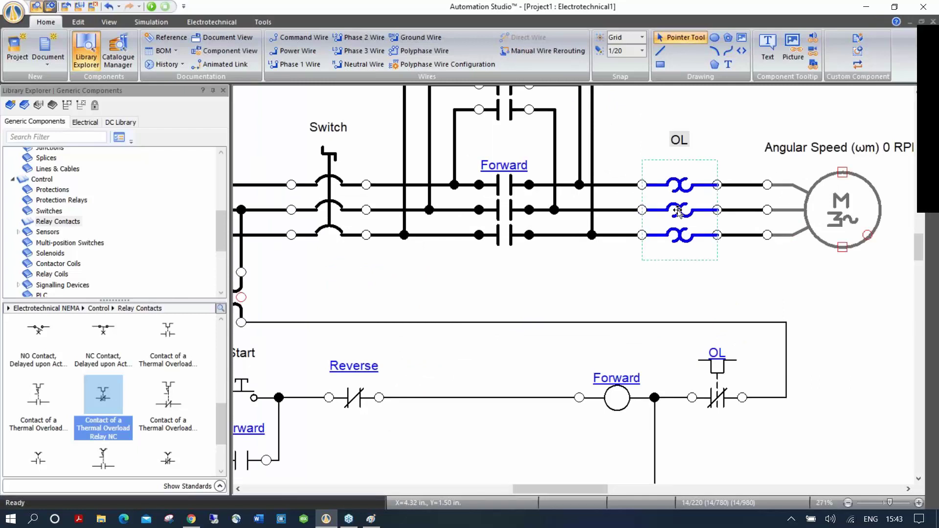
double_click(678, 211)
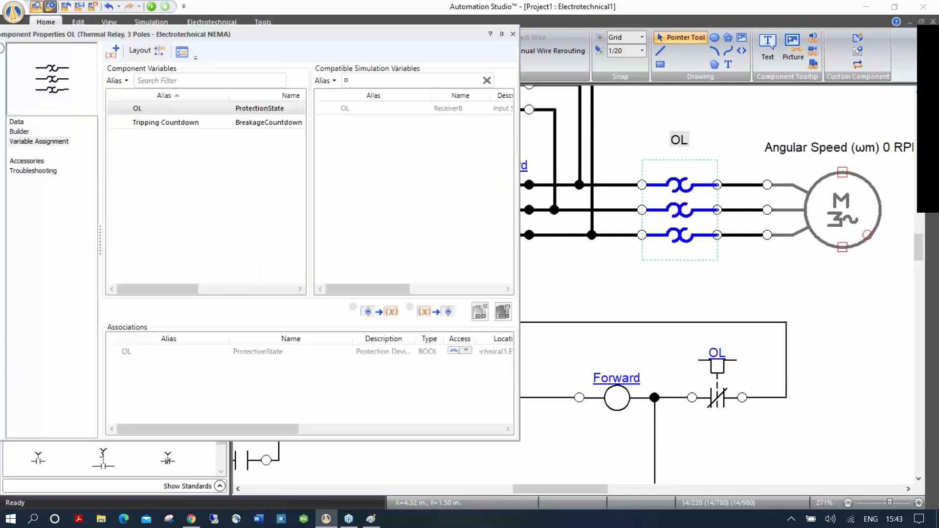
left_click(17, 121)
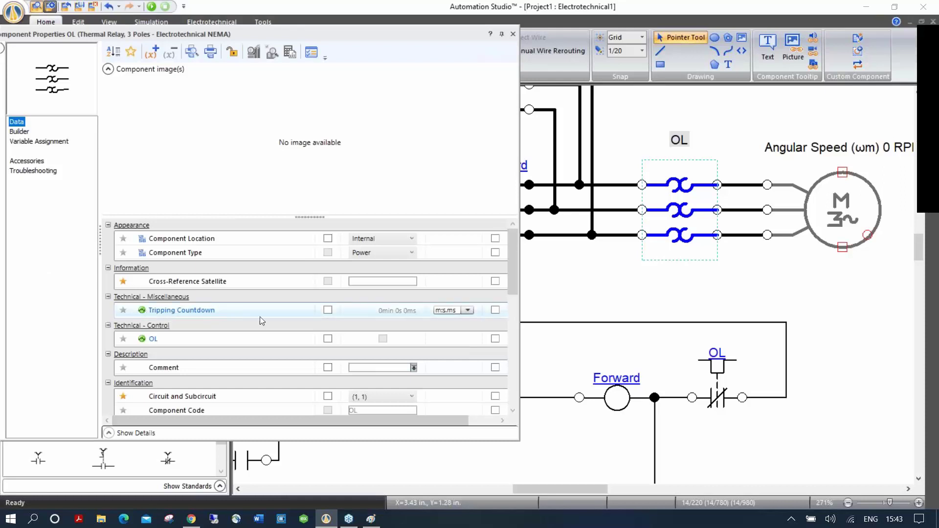
left_click(328, 311)
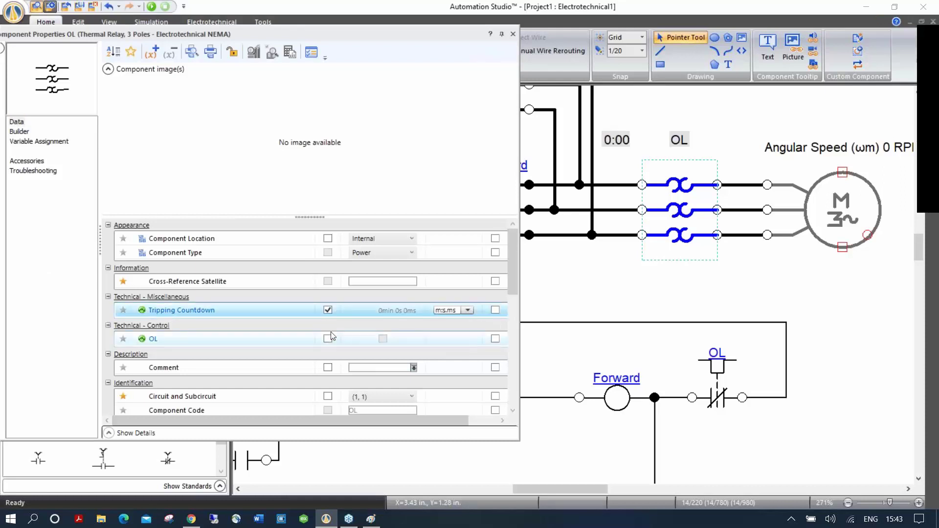
left_click_drag(614, 141, 685, 267)
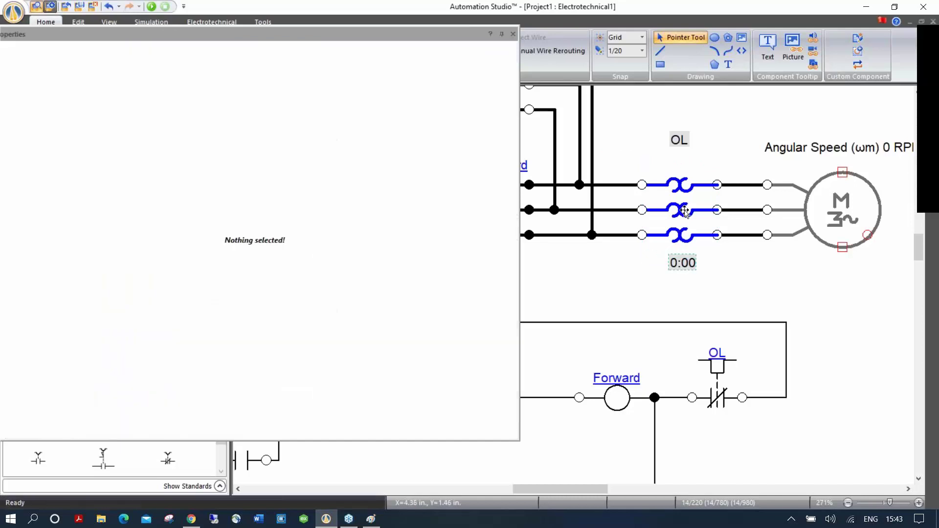
- Set the Thermal Current Setting of the OL thermal relay to 12 A and apply it
left_click(685, 211)
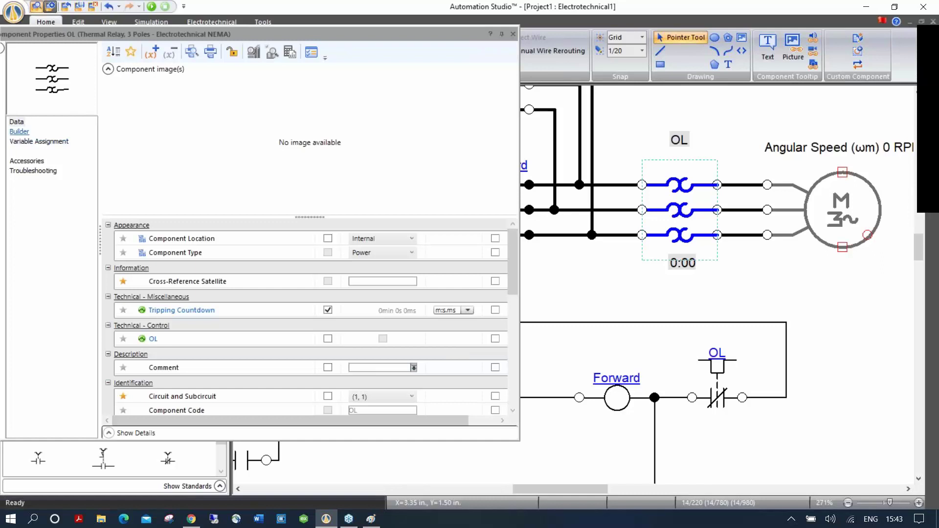
left_click(20, 131)
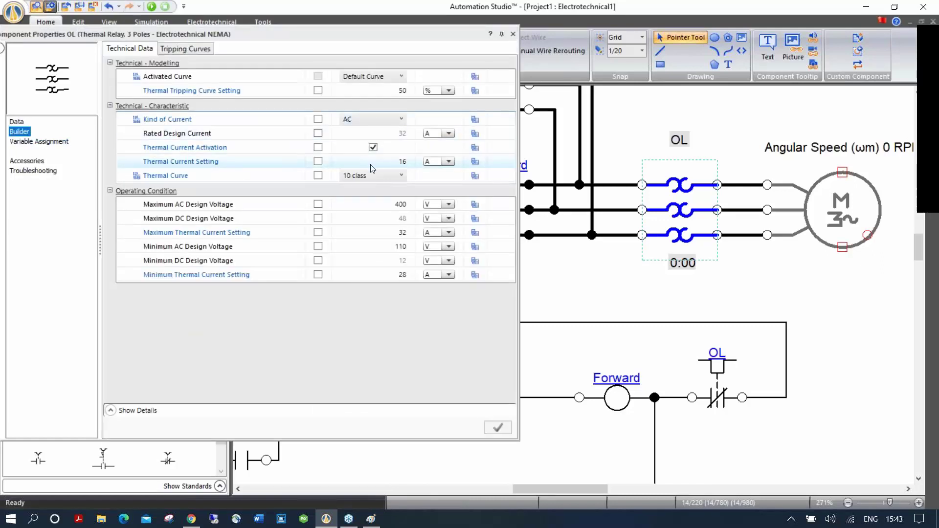
left_click(375, 164)
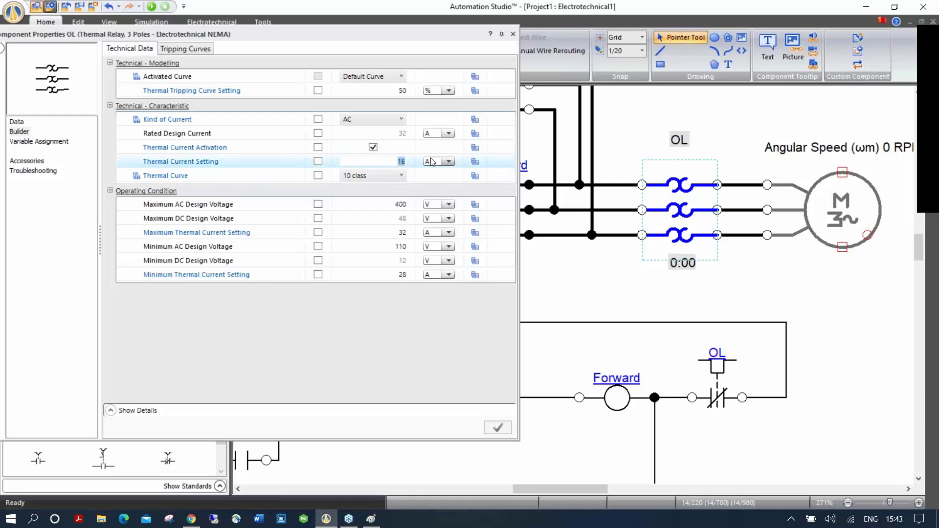
key("Return")
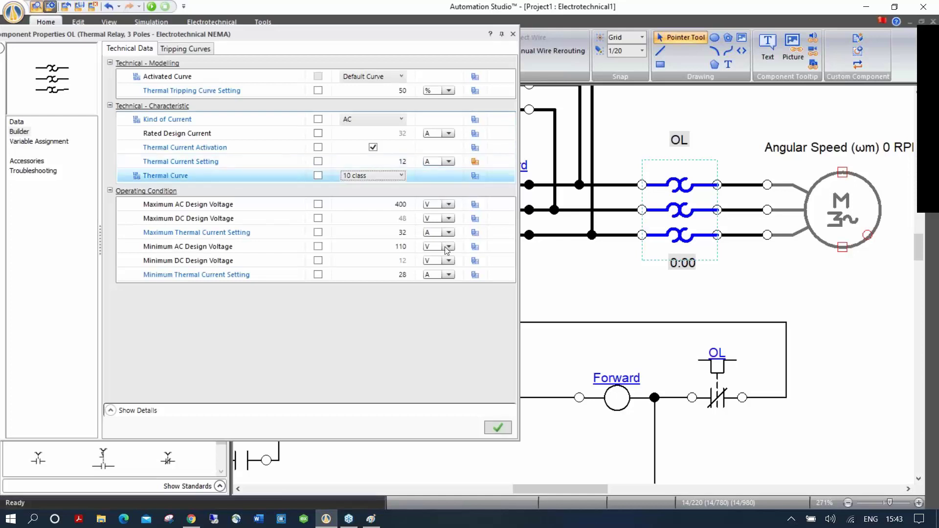
left_click(497, 427)
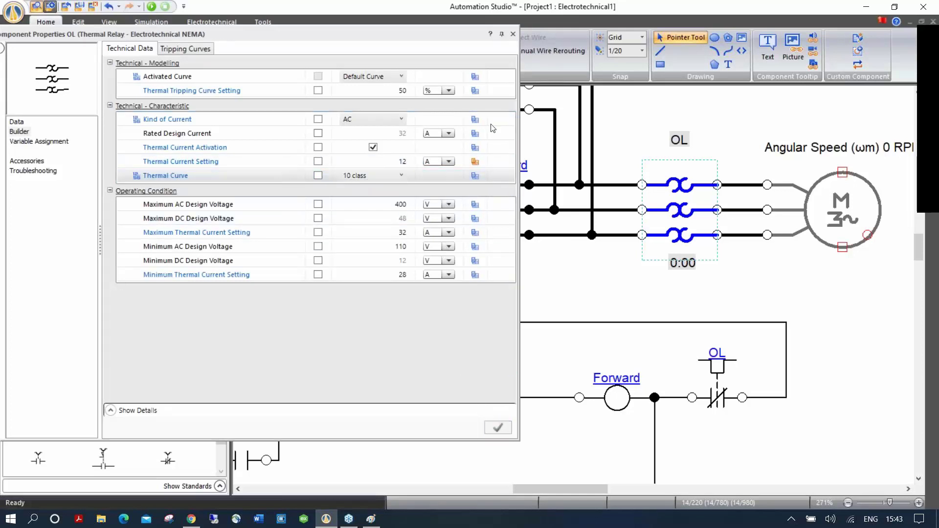
- Display the OL relay's Thermal Current Setting on the schematic, save the change, and place the label just under the OL name
left_click(318, 161)
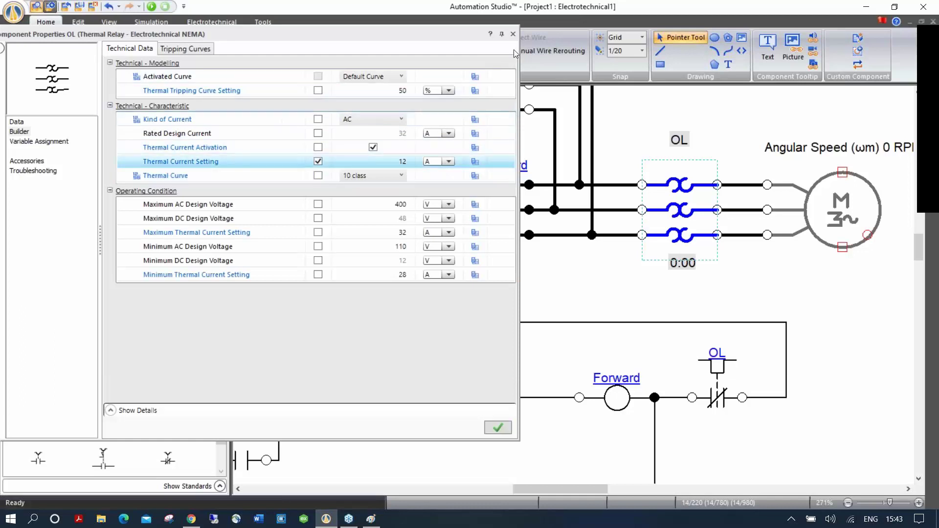
left_click(513, 34)
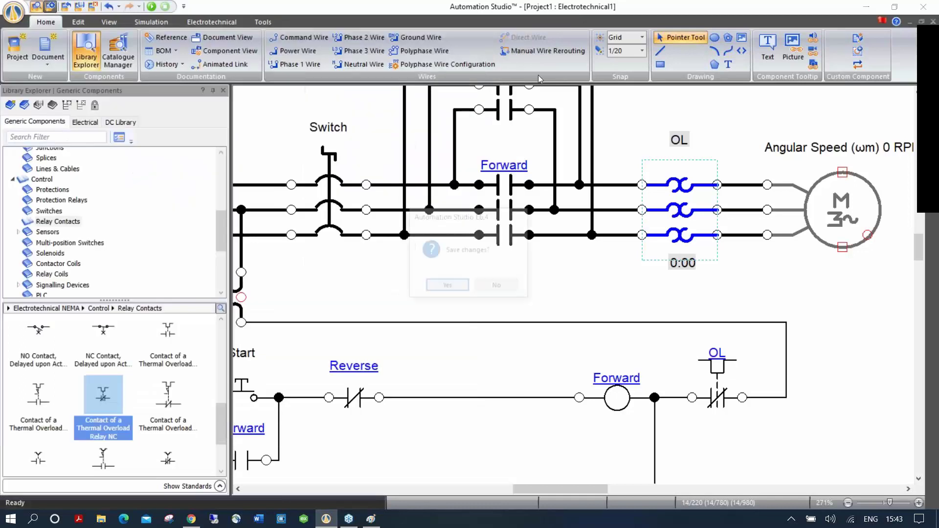
left_click(443, 287)
left_click_drag(620, 142, 684, 170)
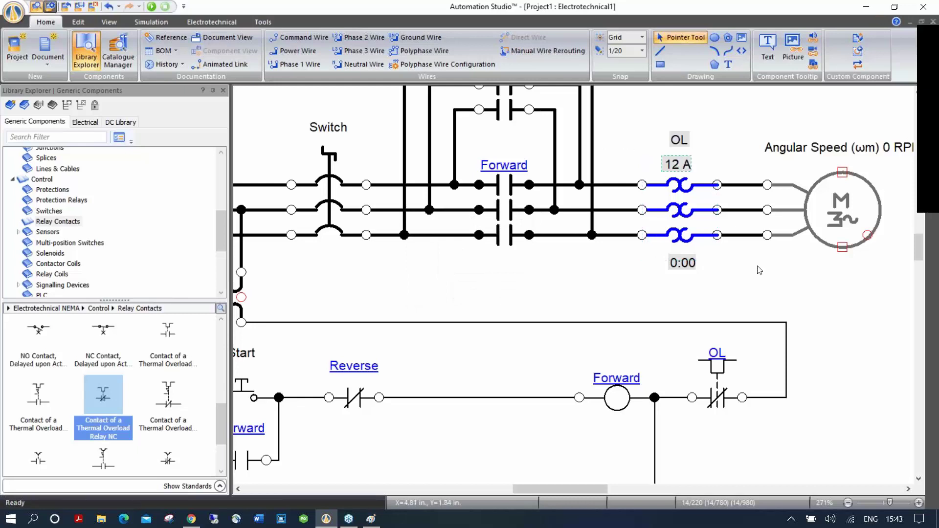
- Run the normal simulation and operate the Start push-button with the Switch open
scroll(760, 272, "down", 4)
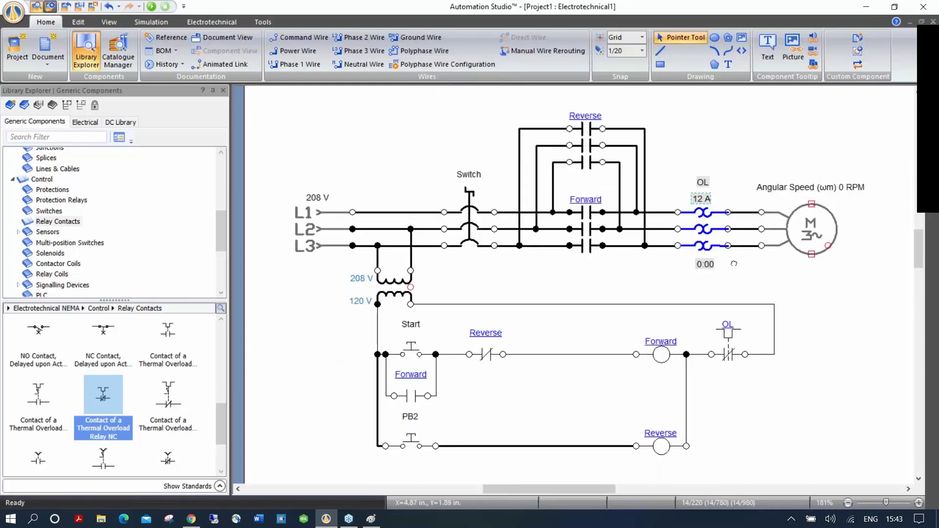
left_click(151, 6)
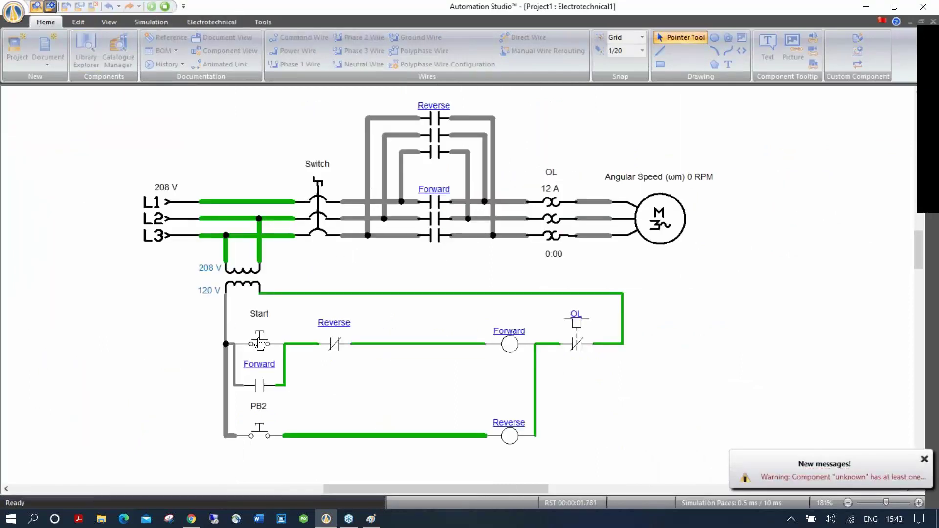
left_click(260, 344)
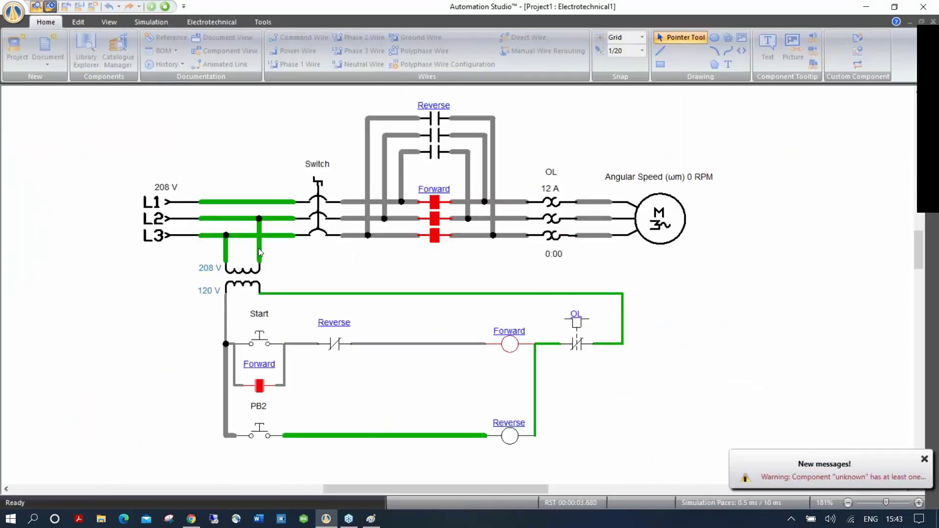
- Close the Switch to run the motor forward and measure the L2 motor current with the multimeter clamp in ampere mode
left_click(319, 203)
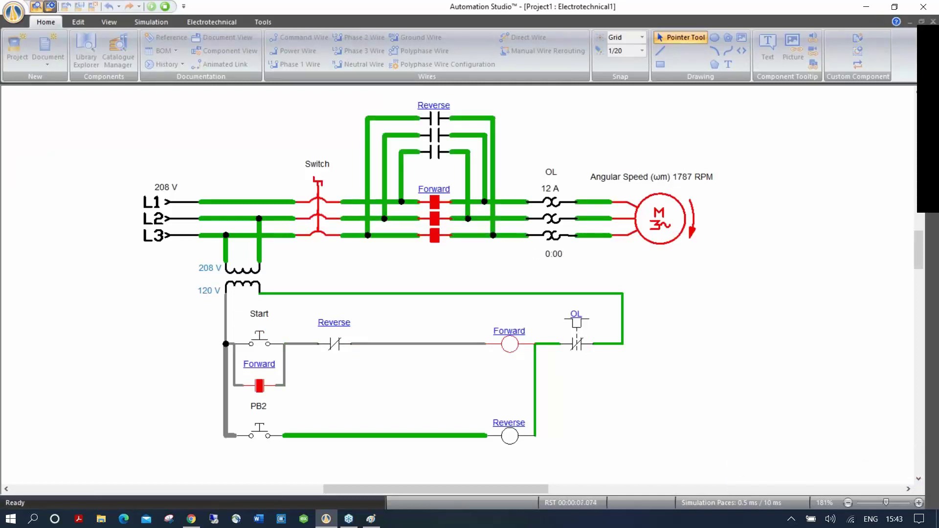
left_click(151, 22)
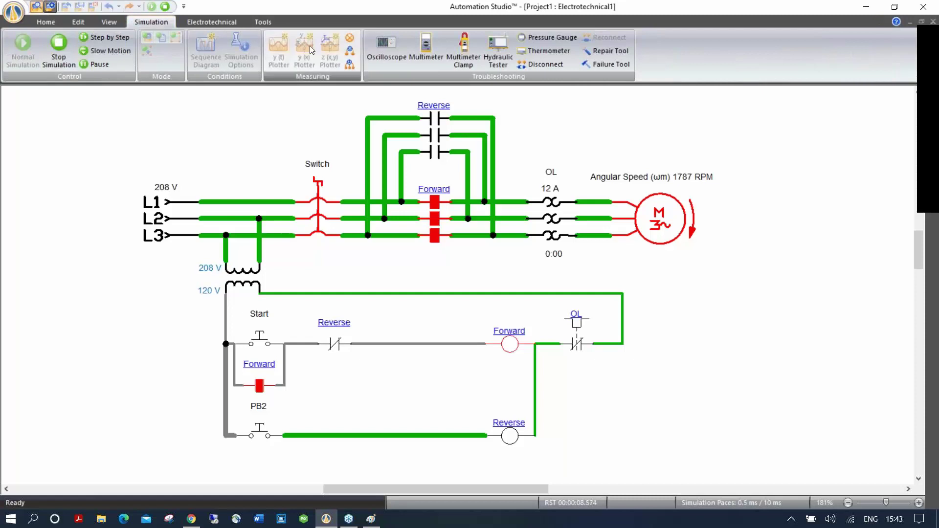
left_click(462, 51)
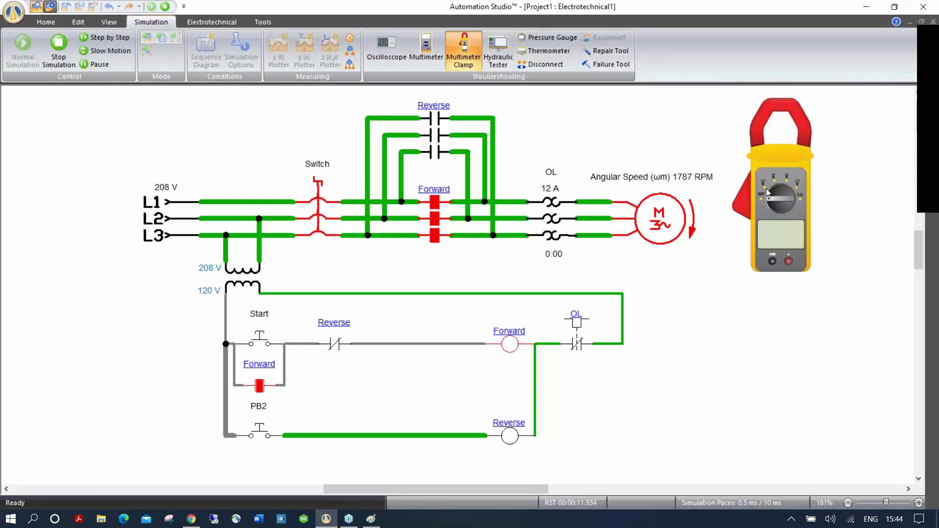
left_click(777, 185)
left_click_drag(737, 227, 593, 229)
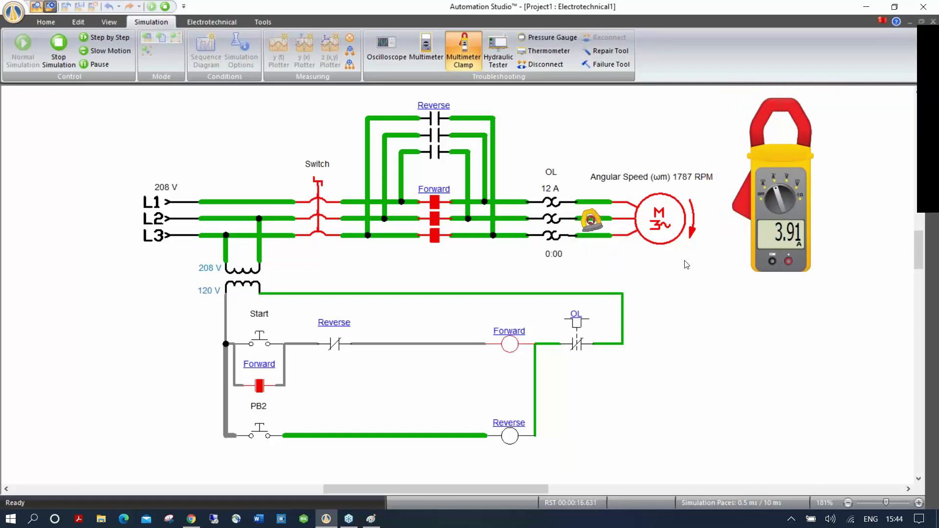
- Raise the running motor's Constant Load Torque to 21.05 and then 26.91 ft.lb, and stop the simulation
left_click(665, 226)
left_click_drag(711, 243, 651, 298)
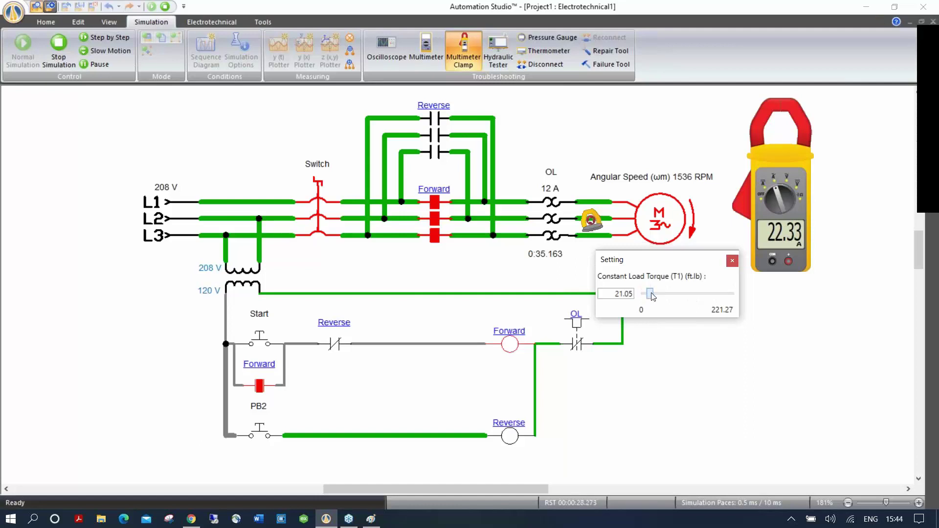
left_click_drag(651, 295, 654, 295)
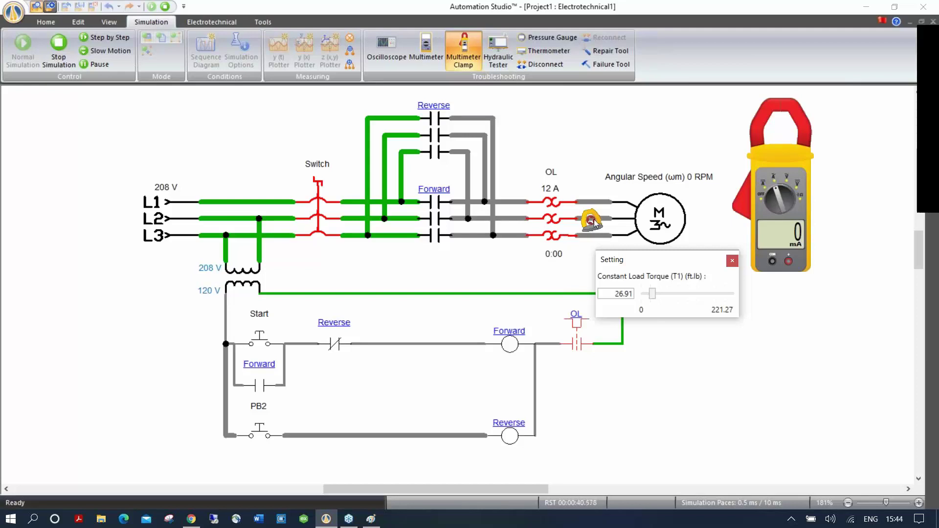
left_click(166, 7)
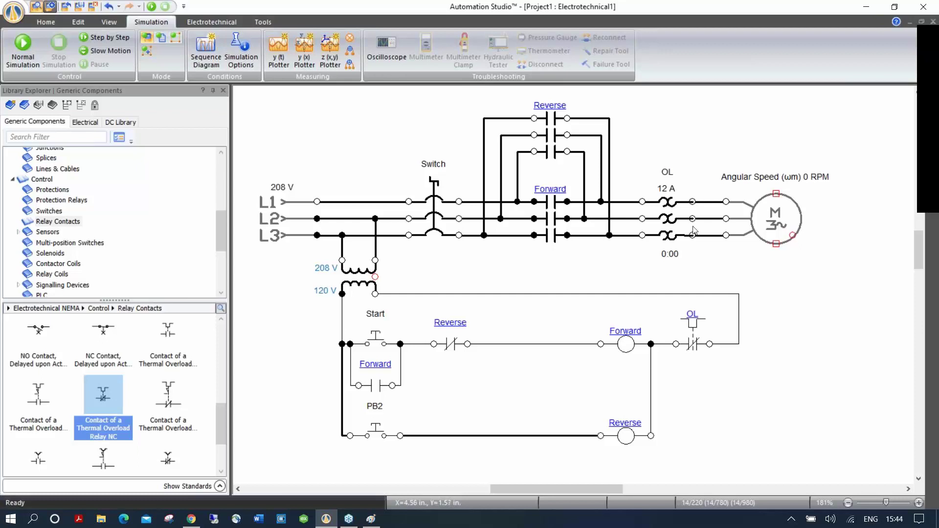
- Declare and activate the Cut failure on the middle-phase wire between the OL relay and the motor
scroll(805, 221, "up", 2)
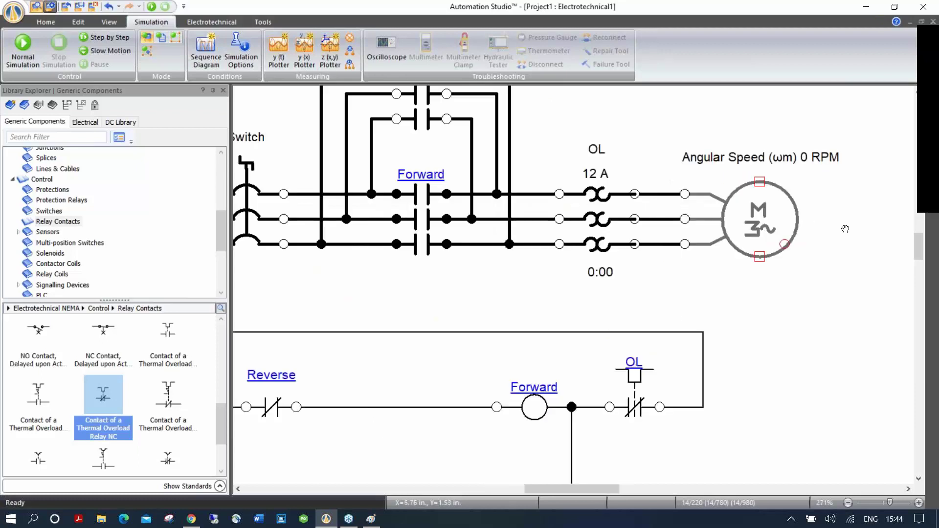
left_click_drag(799, 240, 719, 235)
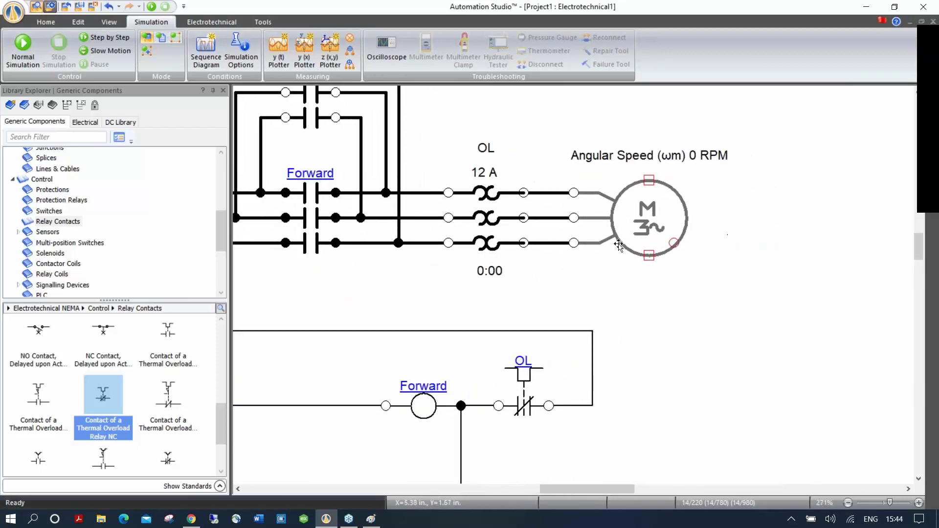
left_click(546, 218)
double_click(556, 218)
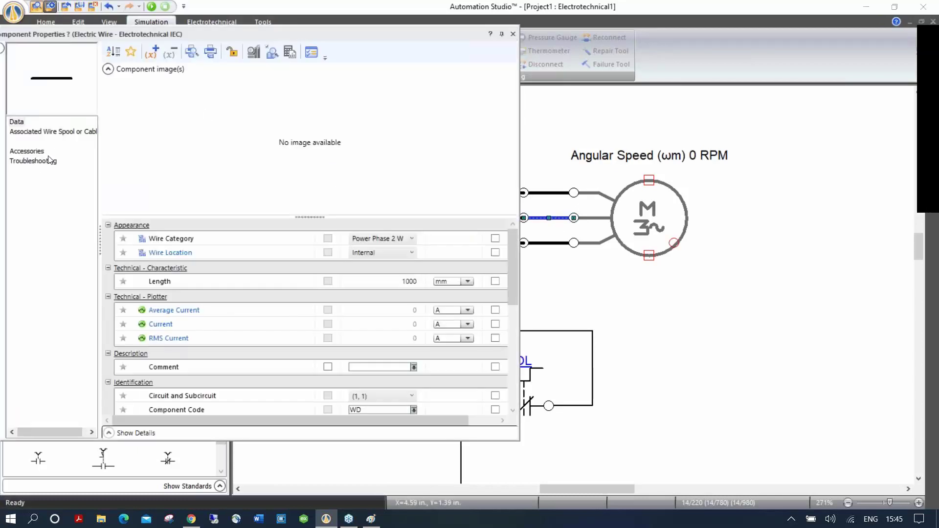
left_click(50, 160)
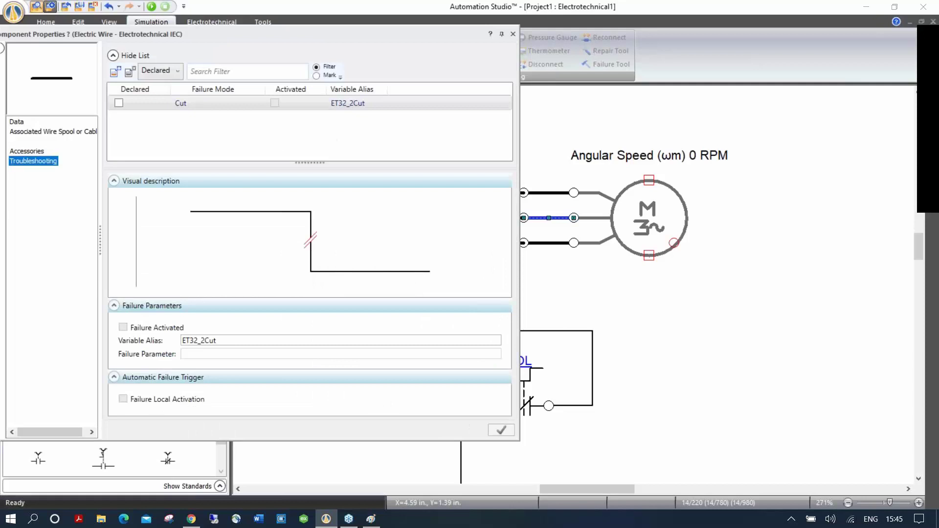
left_click(119, 104)
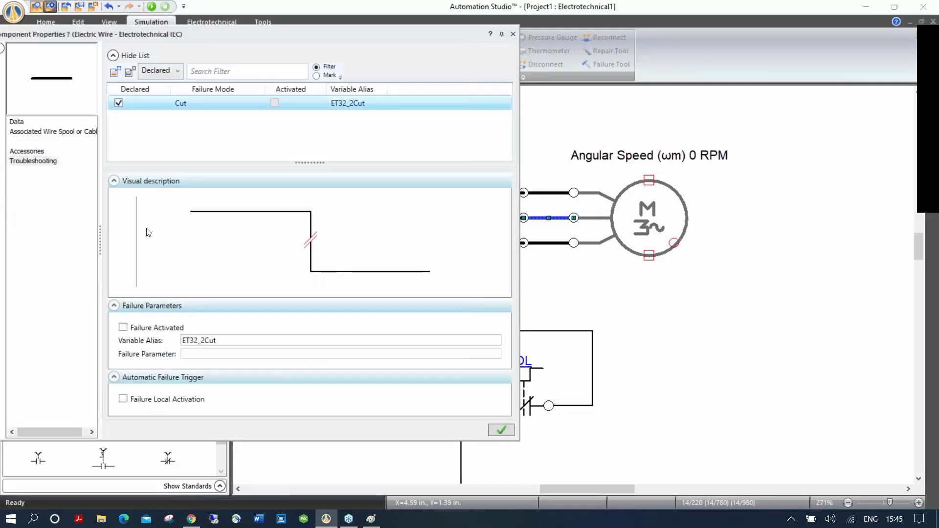
left_click(123, 328)
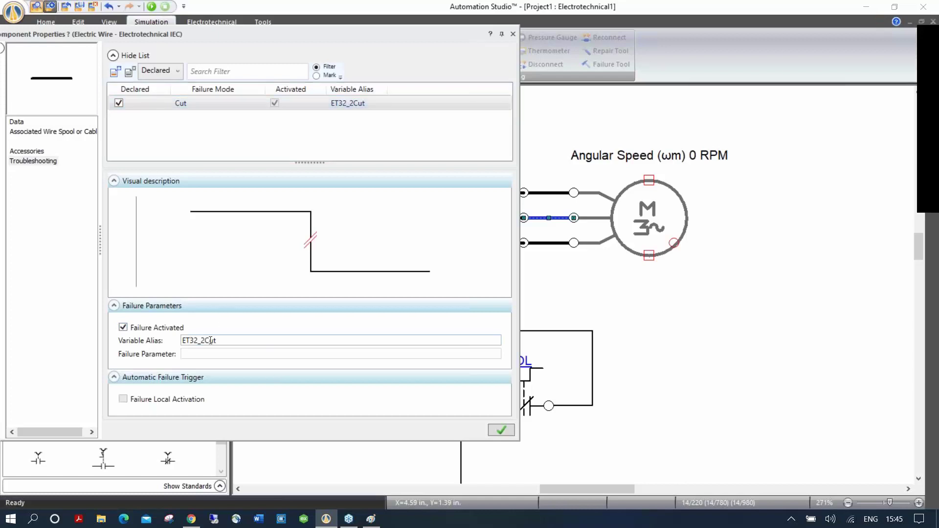
- Rename the Cut failure's Variable Alias to Fault1, apply it, and close the wire's properties
double_click(240, 341)
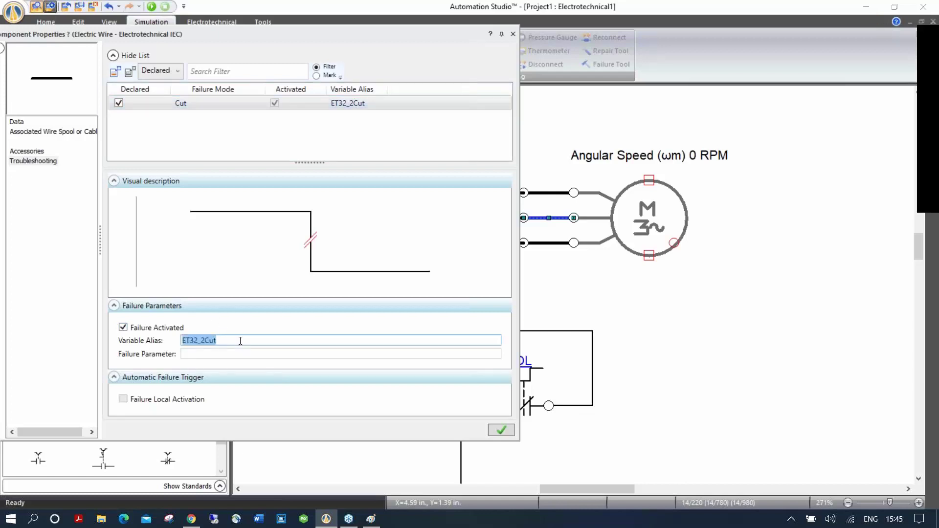
left_click(239, 341)
double_click(190, 339)
type("Fault1")
left_click(513, 436)
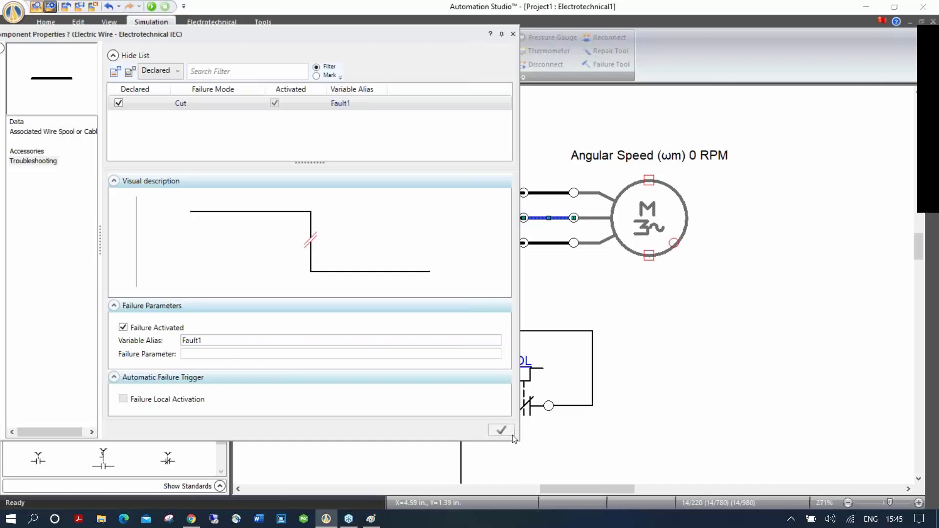
left_click(513, 34)
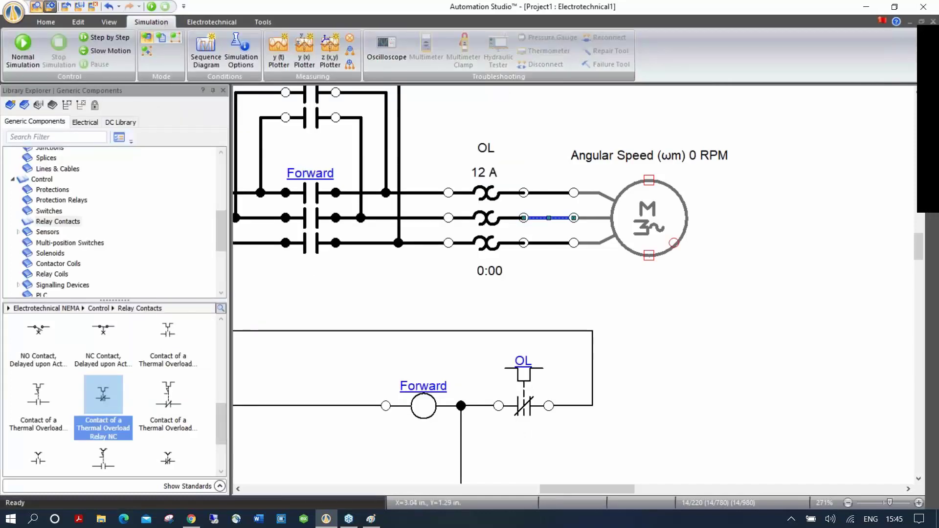
- Insert a Toggle Switch from the HMI & Control Panels switches beside the motor, leave its alias unset, and shrink it
left_click_drag(222, 214, 217, 267)
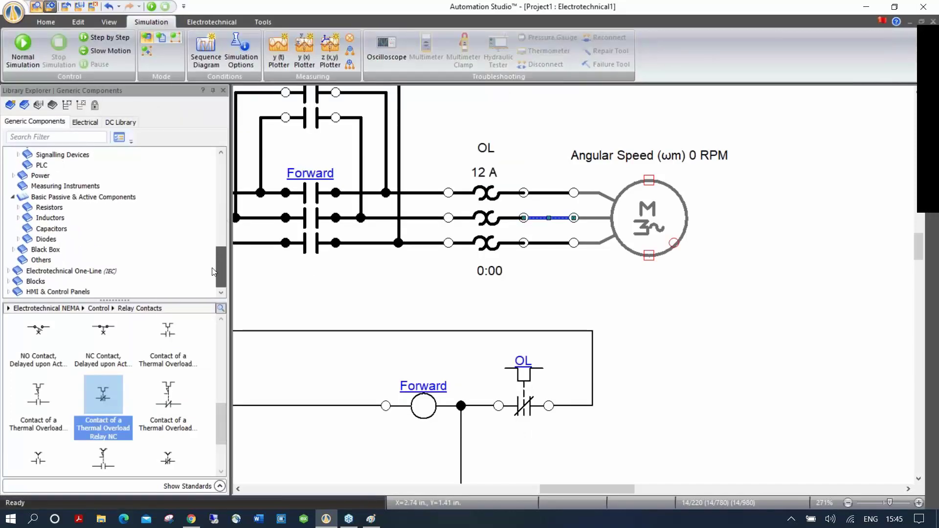
left_click(7, 292)
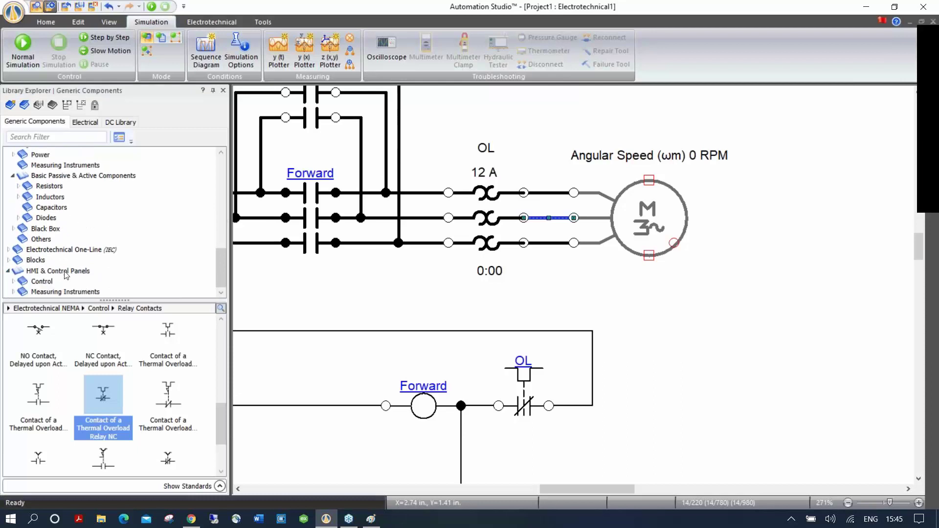
left_click(13, 281)
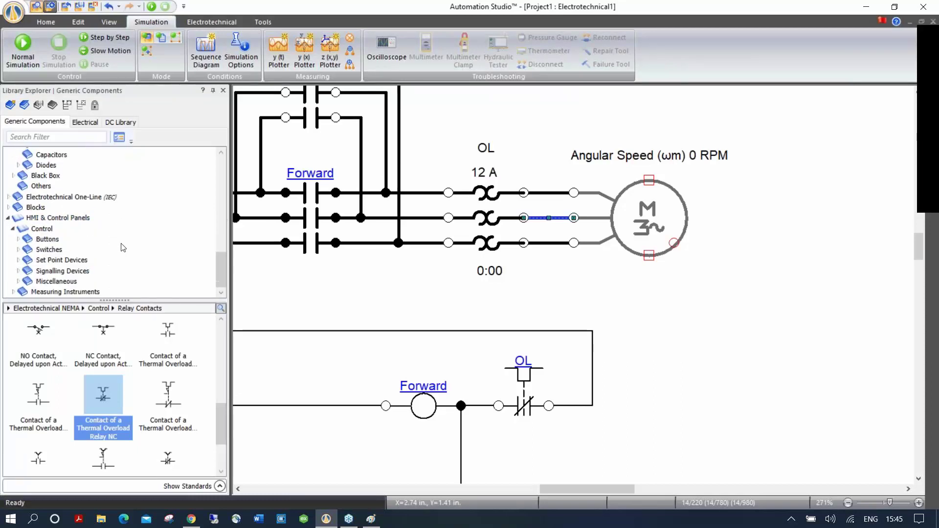
left_click(49, 250)
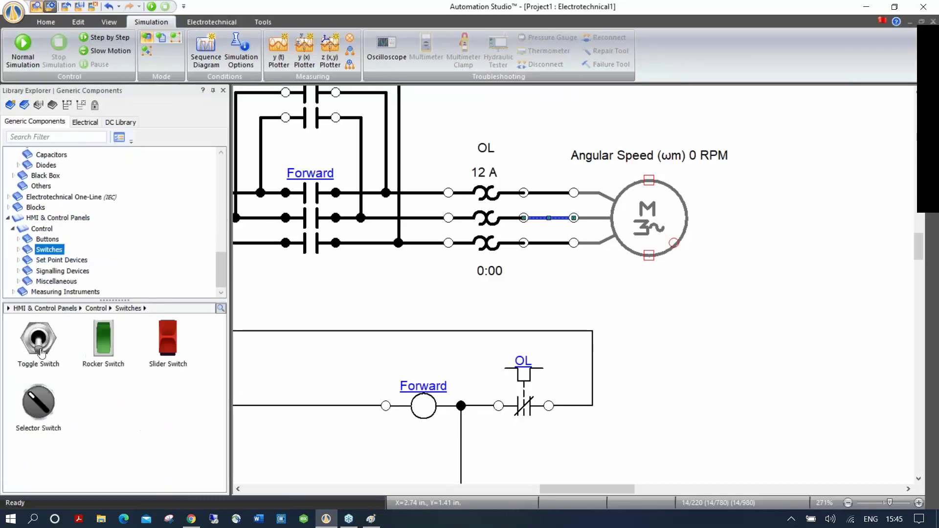
left_click_drag(41, 351, 802, 217)
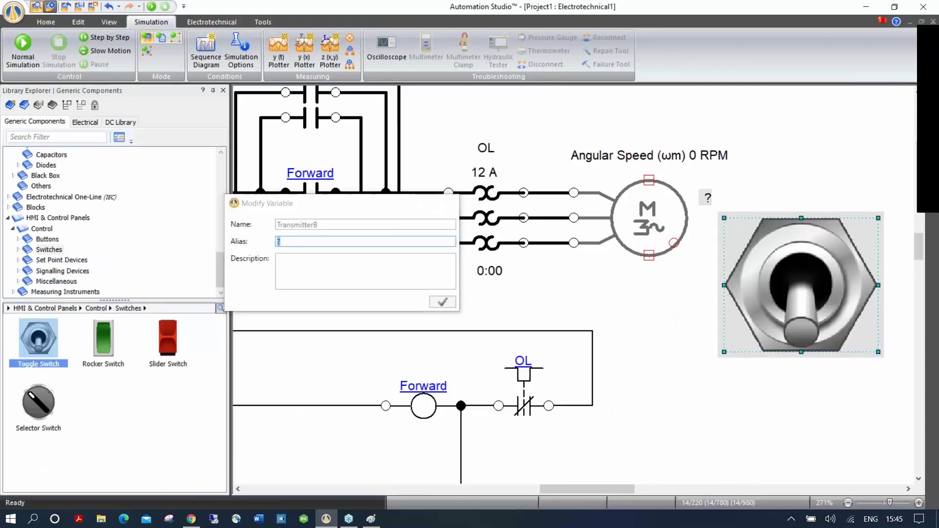
left_click(444, 203)
left_click_drag(724, 218, 765, 220)
- Link the toggle switch's TransmitterB variable to the wire's Fault1 Cut variable
double_click(765, 220)
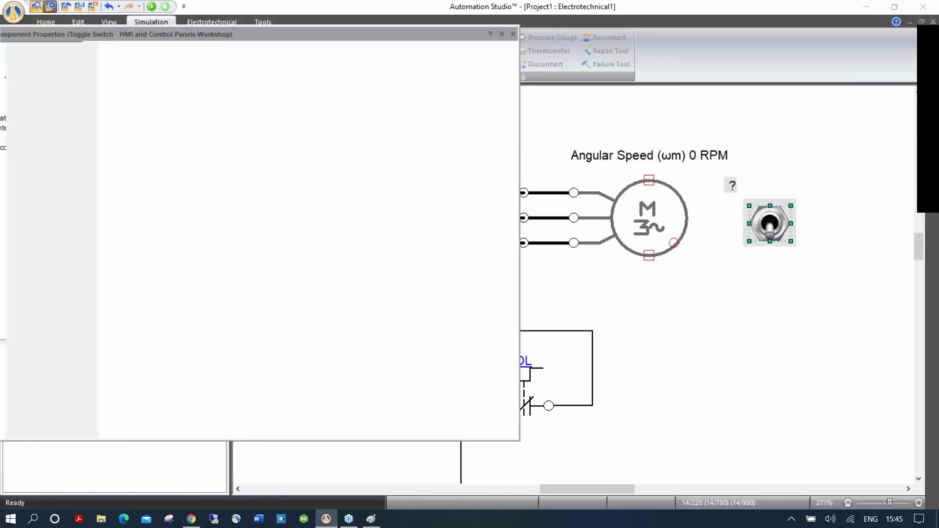
left_click(28, 133)
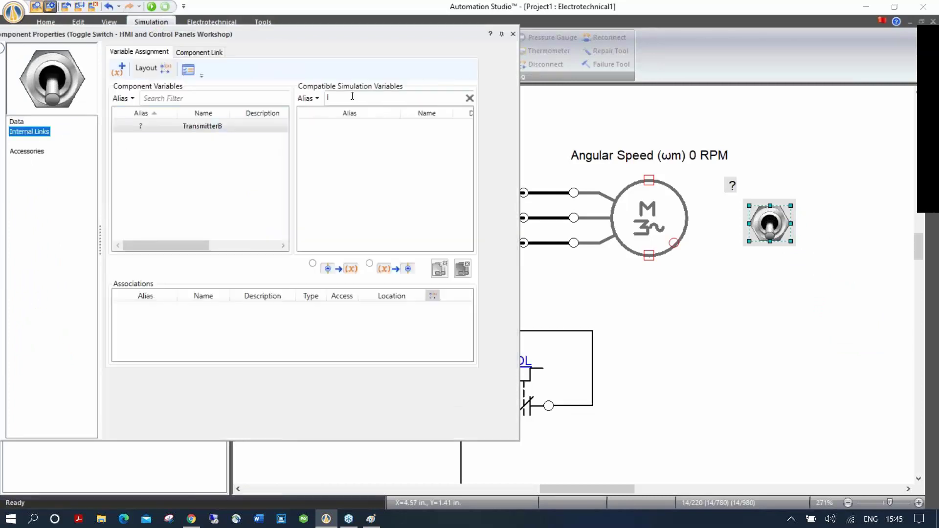
left_click(342, 98)
type("f")
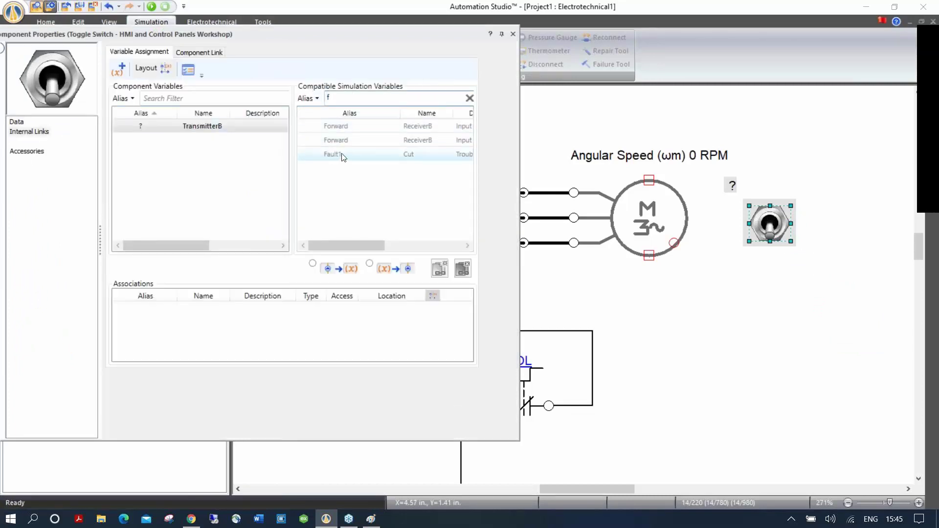
left_click(341, 155)
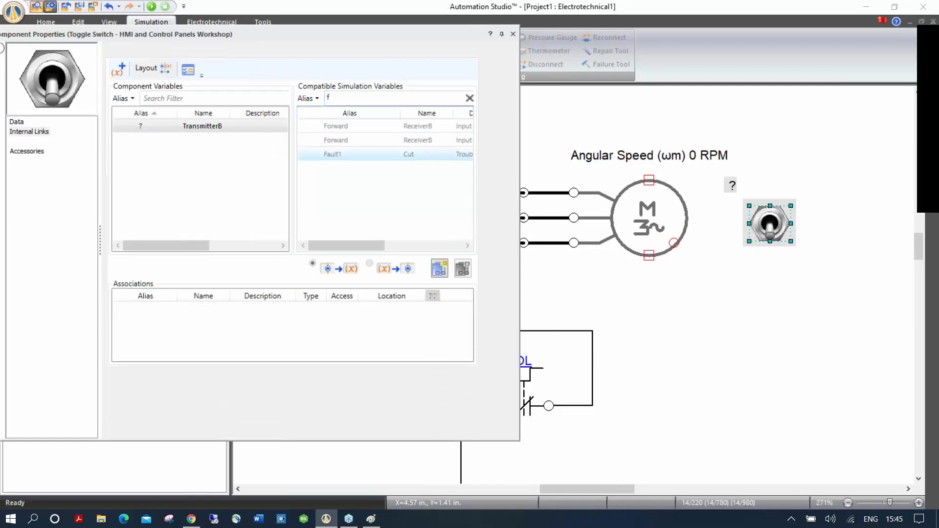
left_click(440, 268)
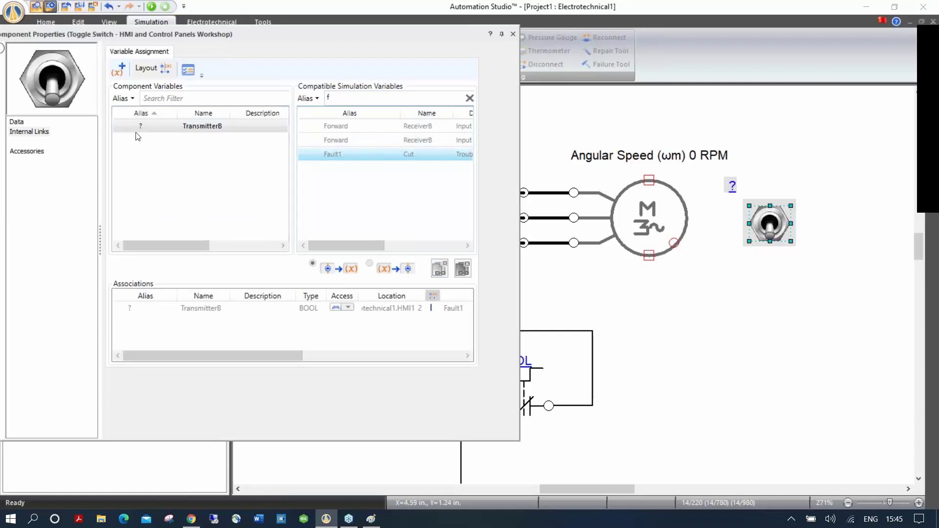
- Set the toggle switch's alias to Fault1 and close its properties
left_click(147, 126)
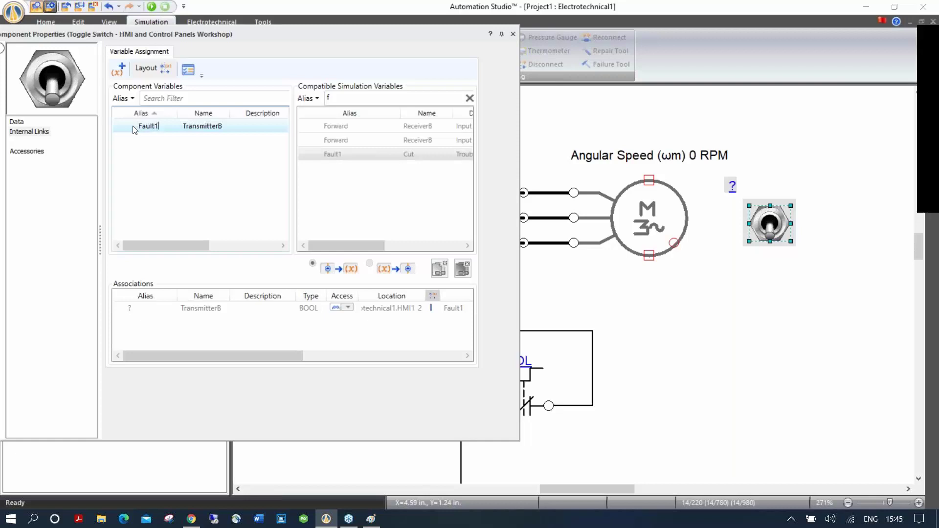
key("Return")
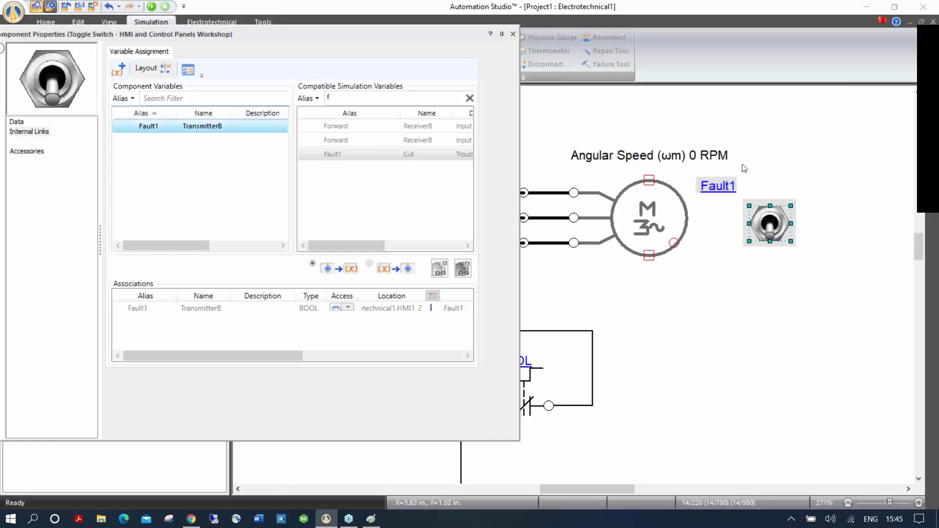
left_click(513, 35)
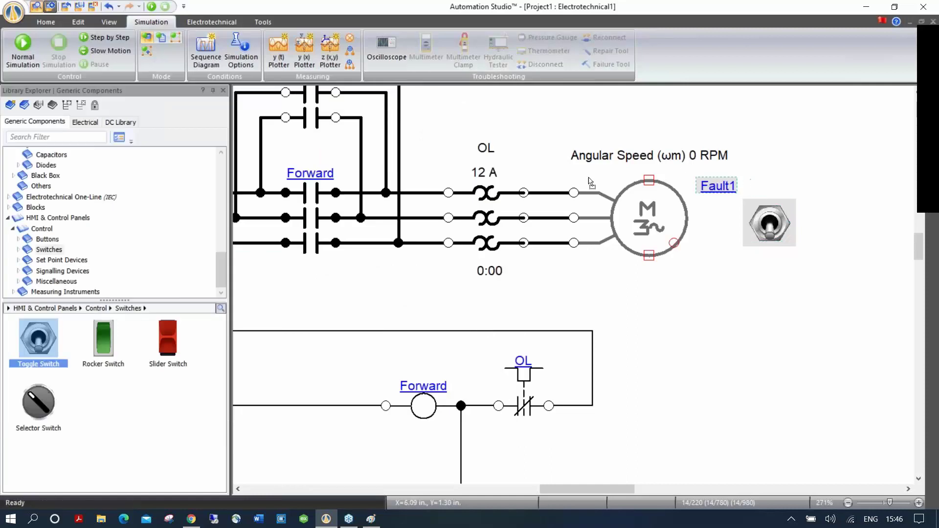
- Run the normal simulation, close the Switch, and operate the Start push-button to run the motor forward
scroll(591, 182, "down", 2)
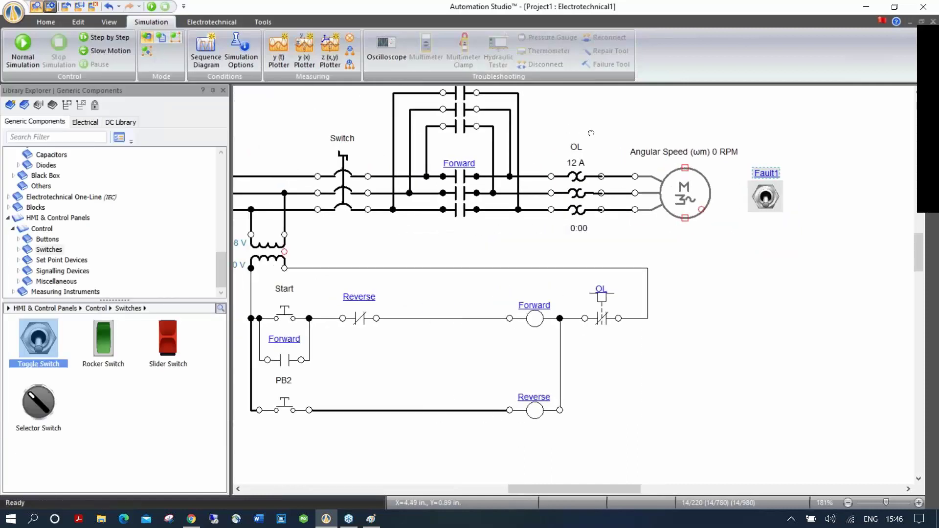
left_click(152, 7)
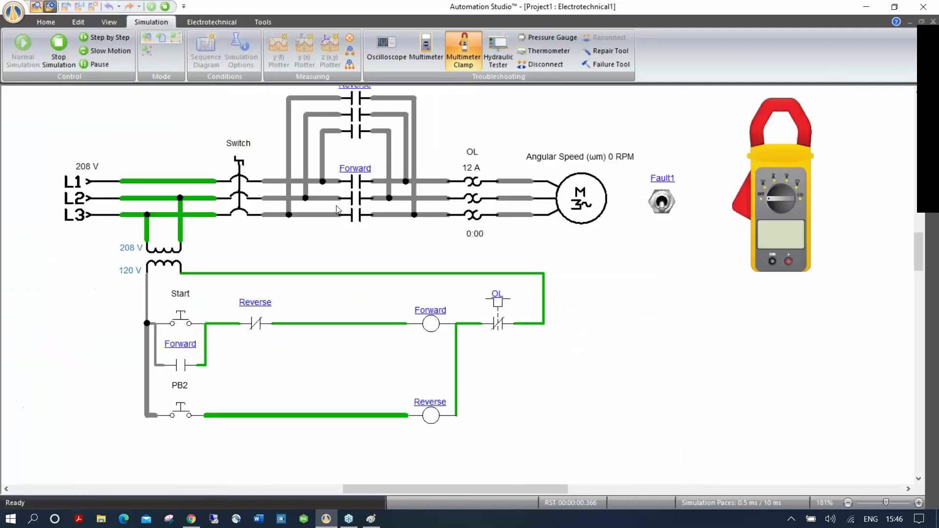
left_click(239, 195)
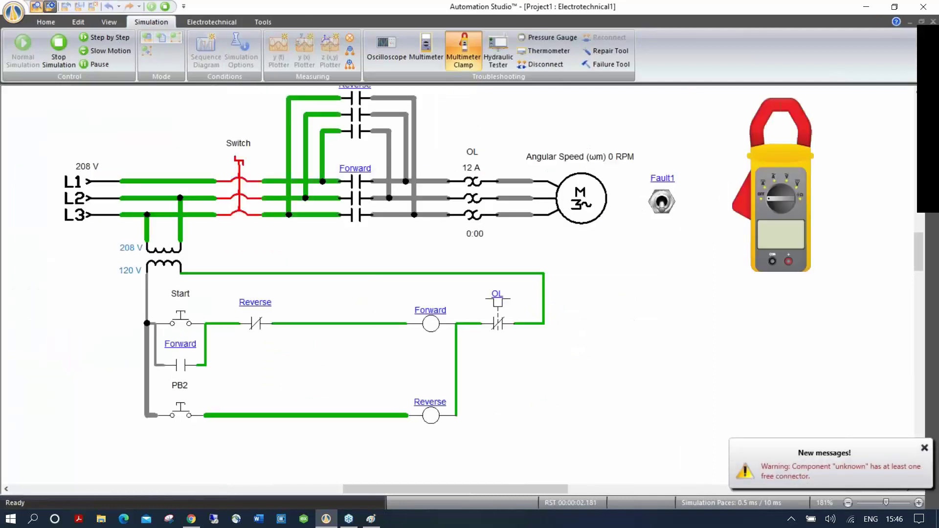
left_click(179, 321)
- Set the running motor's constant load torque to 5 ft.lb and dismiss the torque setting
left_click(589, 196)
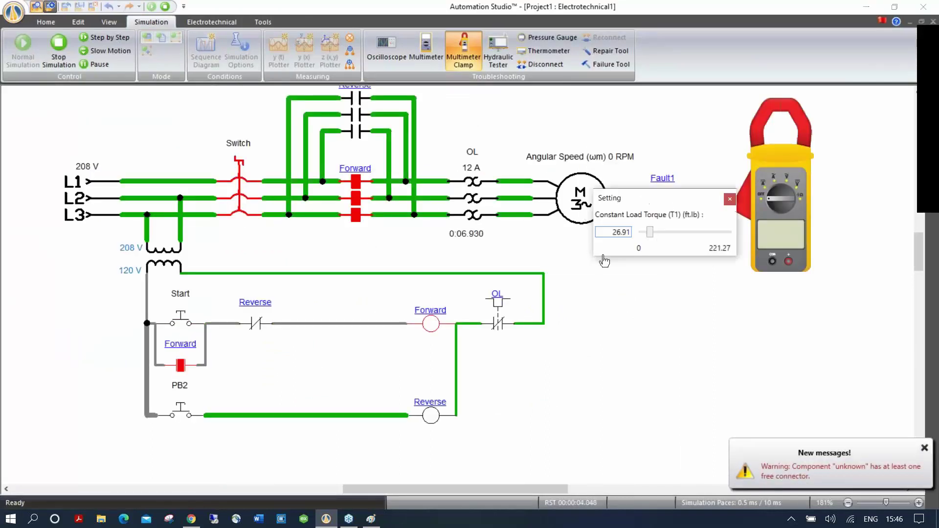
left_click_drag(647, 236, 640, 236)
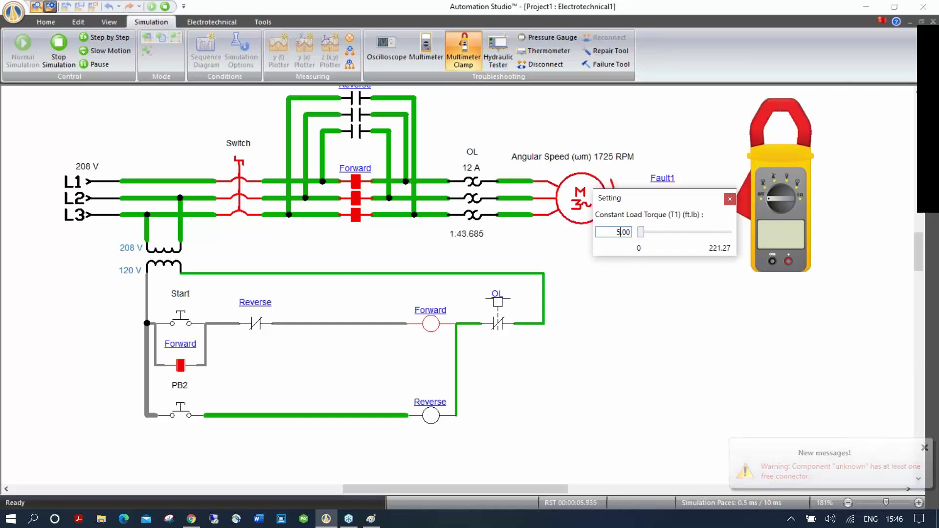
left_click_drag(646, 199, 640, 284)
- Measure the current in the motor's middle and lower phases with the clamp meter while triggering Fault1, and stop the simulation
left_click(774, 180)
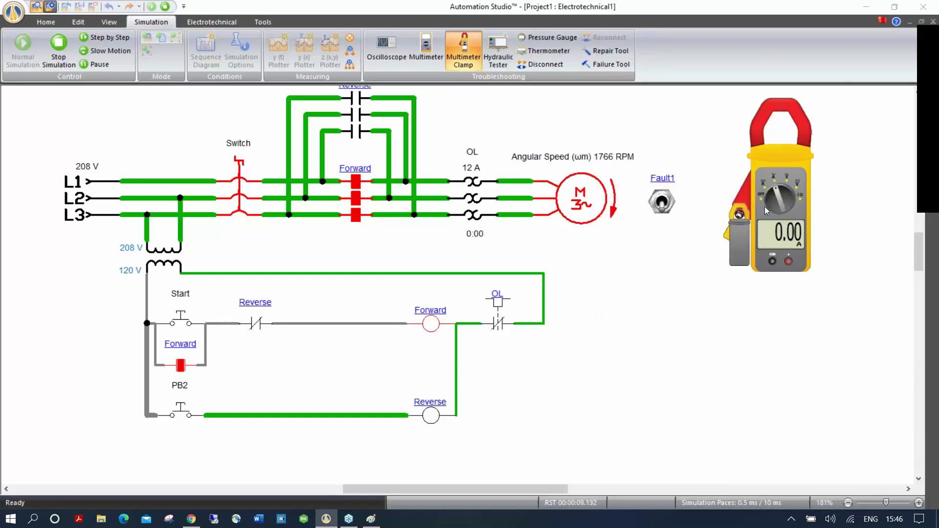
left_click_drag(740, 214, 511, 198)
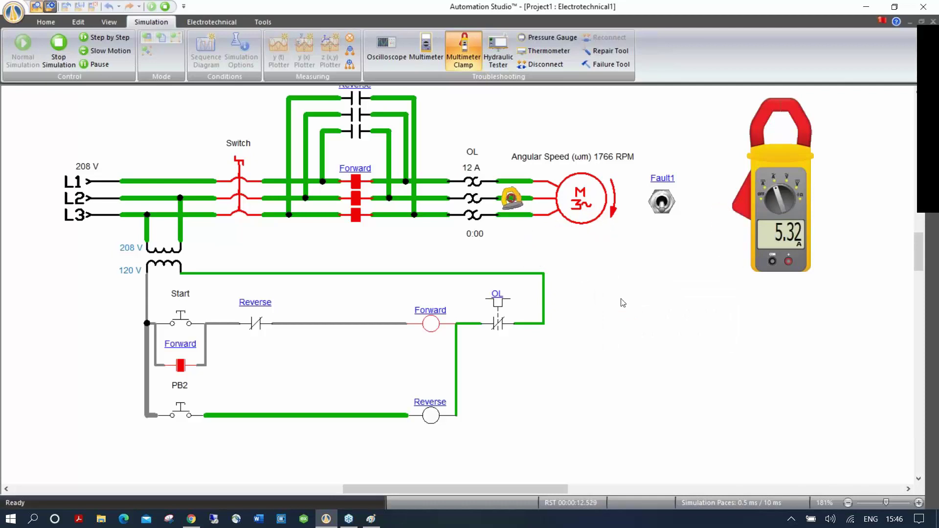
left_click(662, 203)
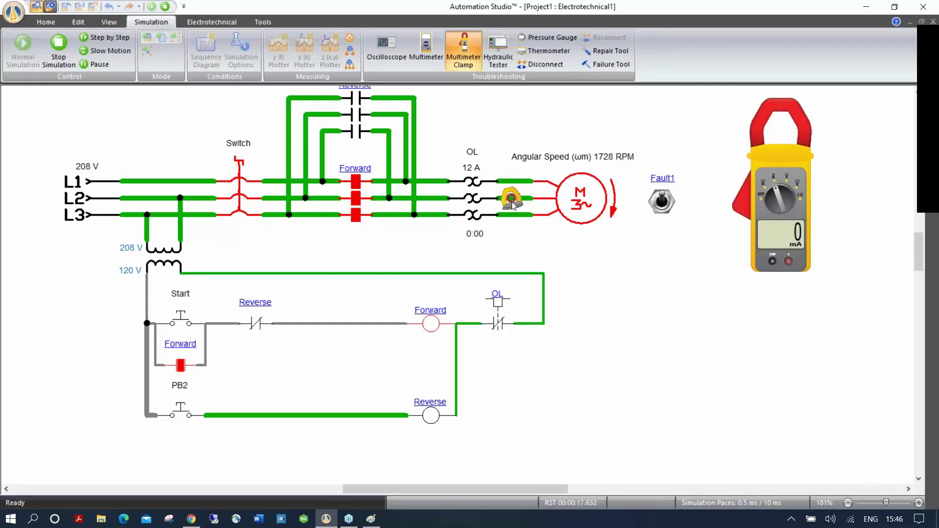
left_click_drag(511, 198, 512, 215)
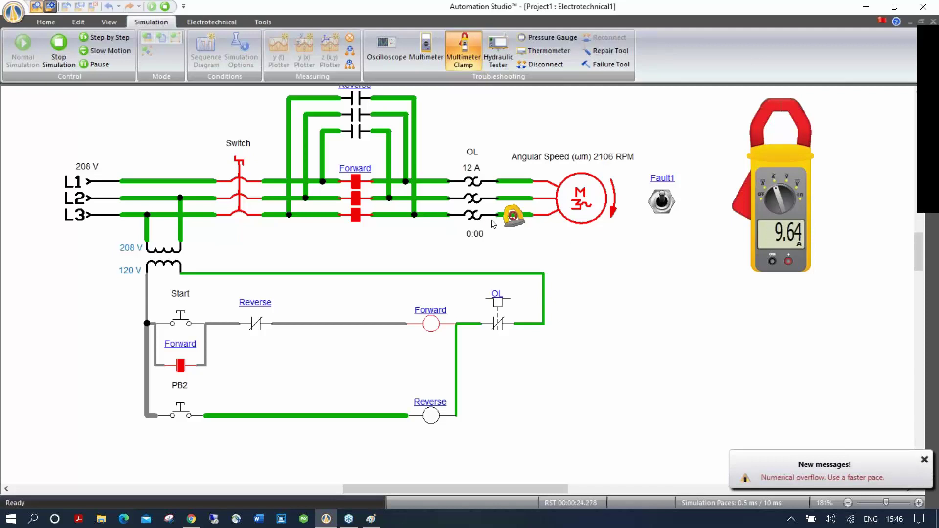
left_click(166, 6)
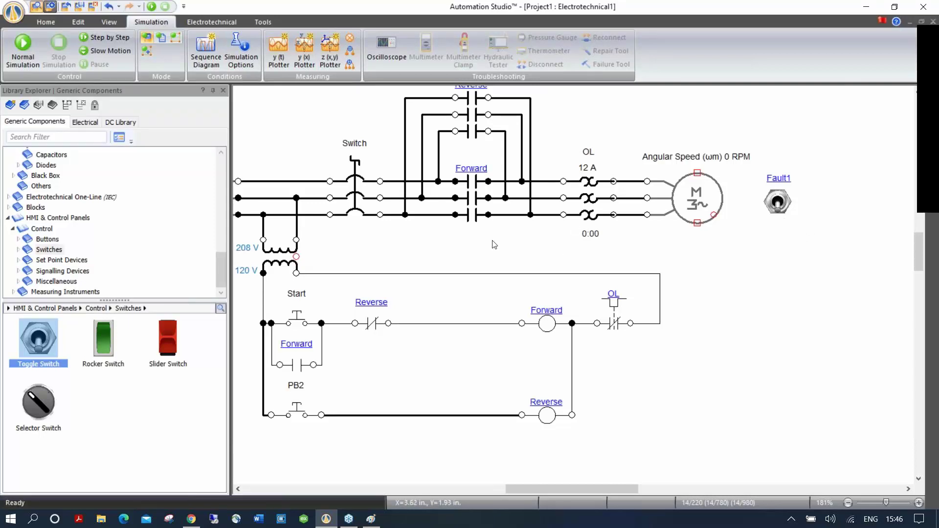
left_click_drag(522, 250, 585, 283)
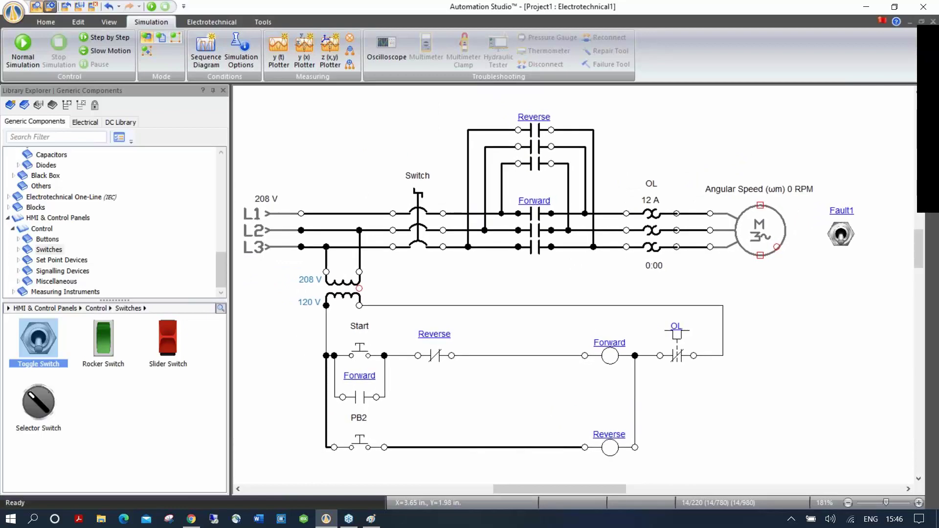
- Close the current project and open ELEC- (Schneider Components).prx from the Demo Electrotechnical folder
left_click(263, 23)
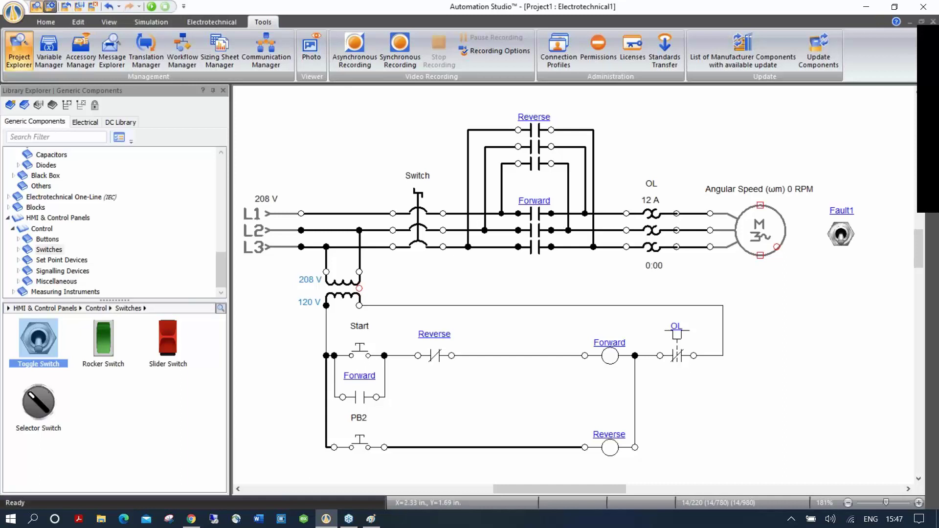
left_click(67, 7)
left_click(477, 286)
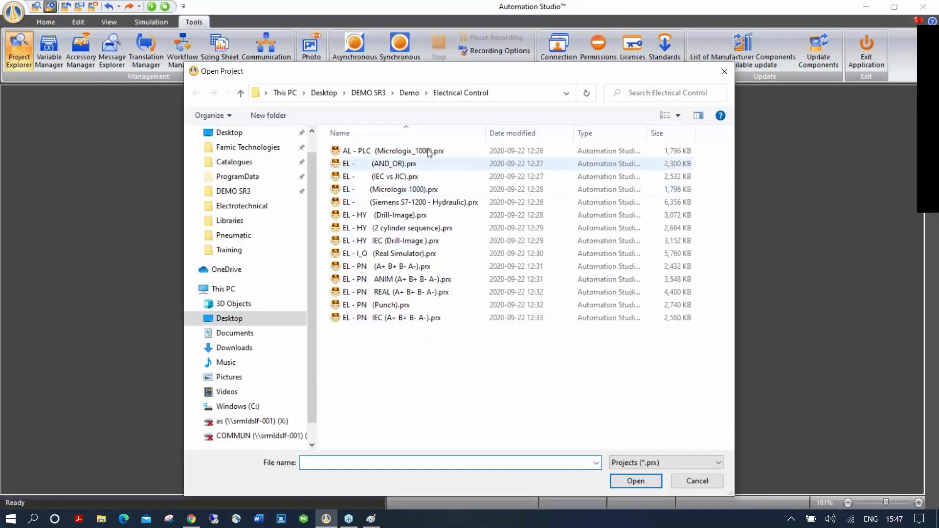
left_click(405, 98)
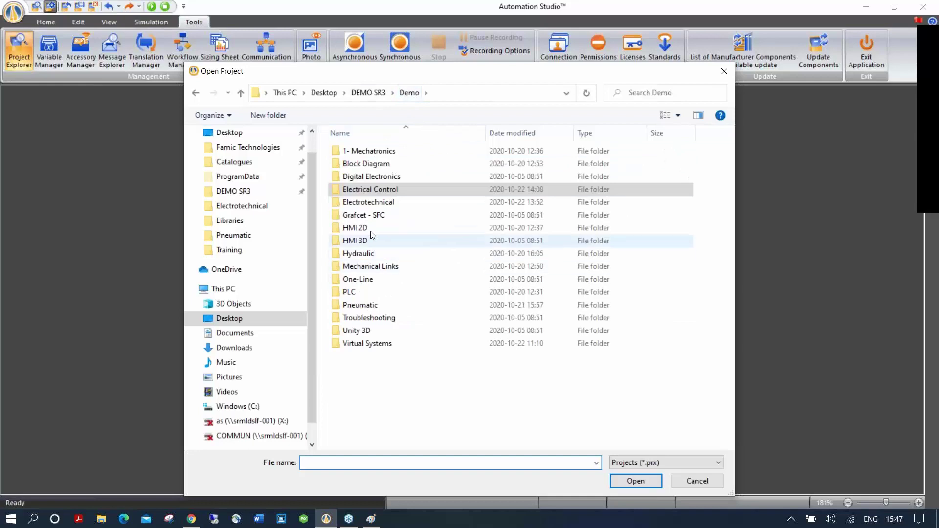
left_click(375, 204)
double_click(374, 204)
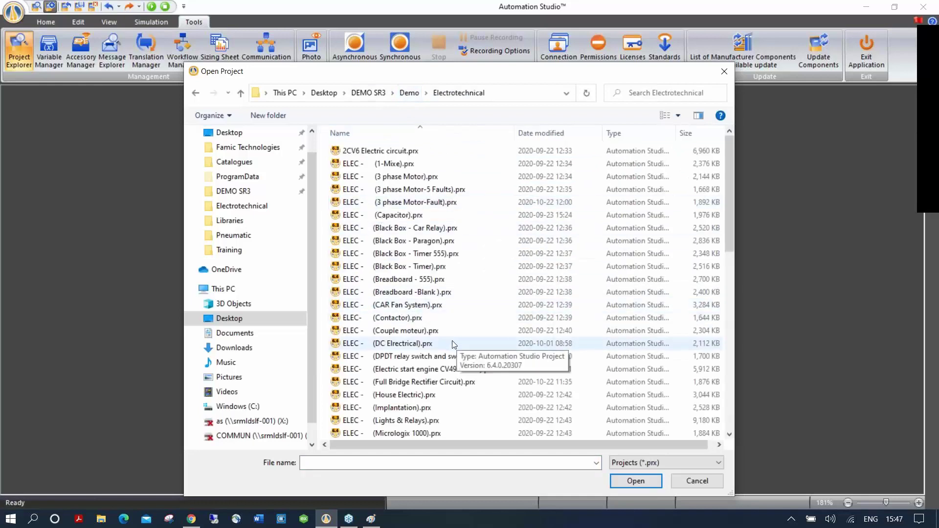
scroll(452, 355, "down", 6)
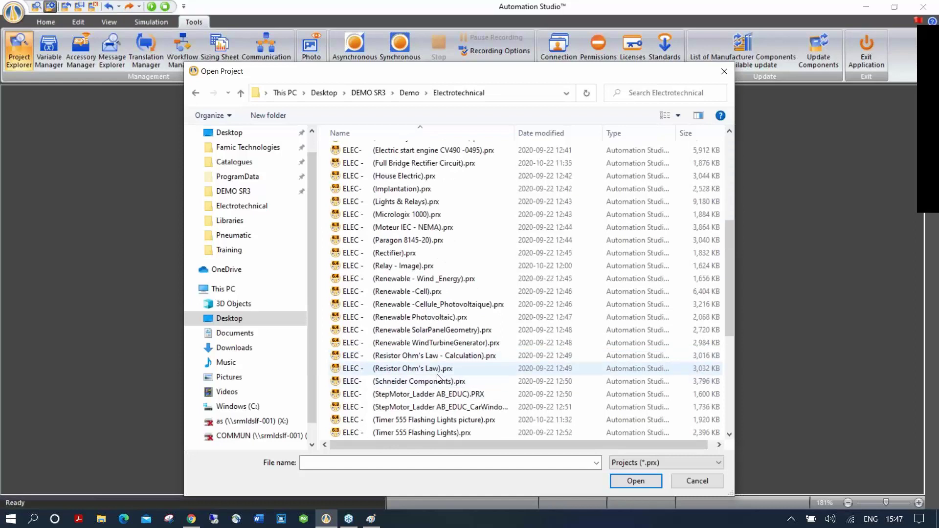
double_click(418, 380)
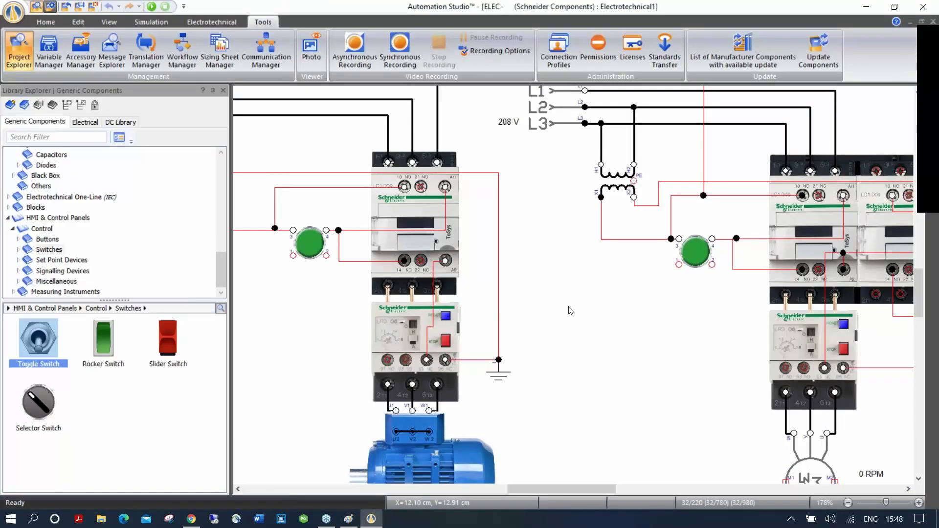
- Run the simulation of the Schneider circuits and start the blue motor with its green push button
scroll(570, 310, "down", 2)
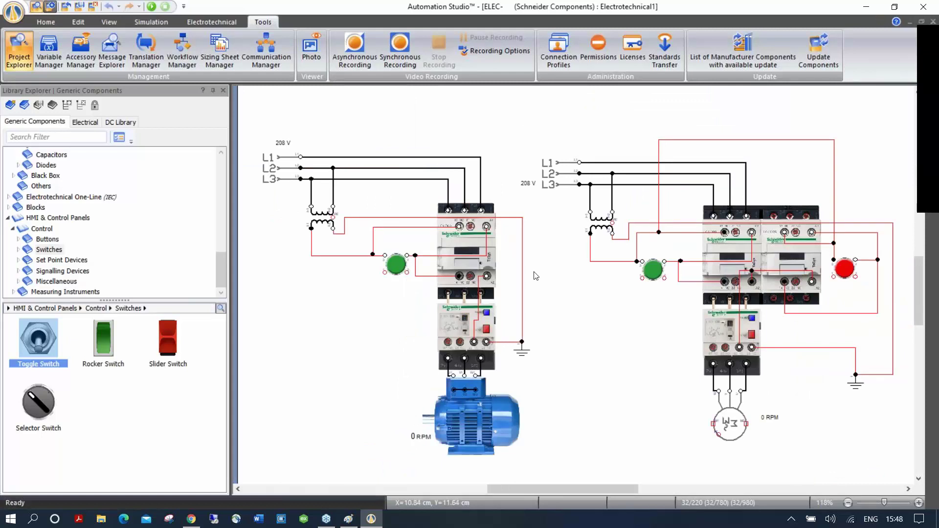
left_click_drag(557, 322, 567, 294)
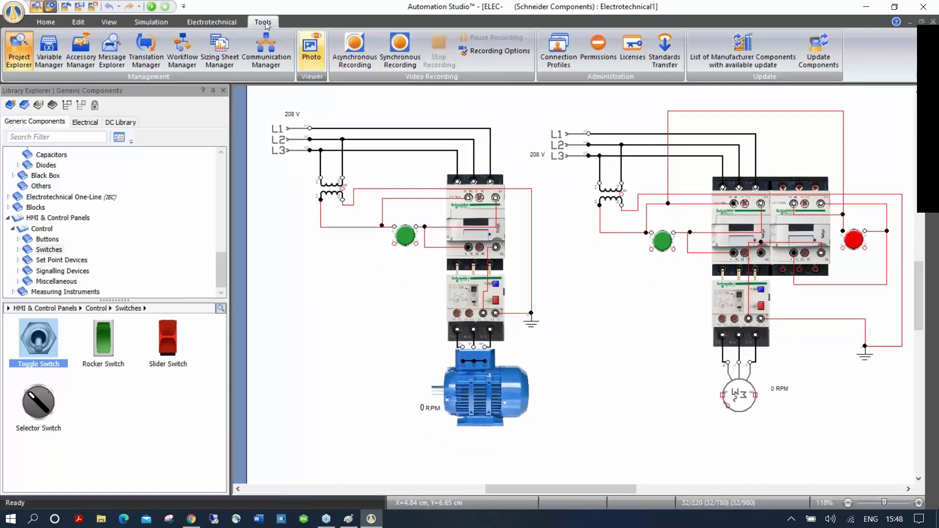
left_click(151, 7)
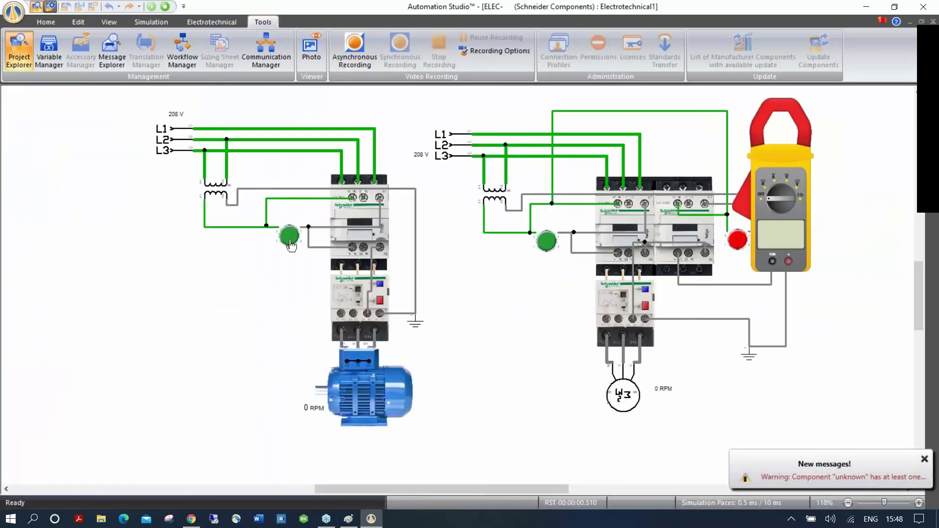
left_click(289, 240)
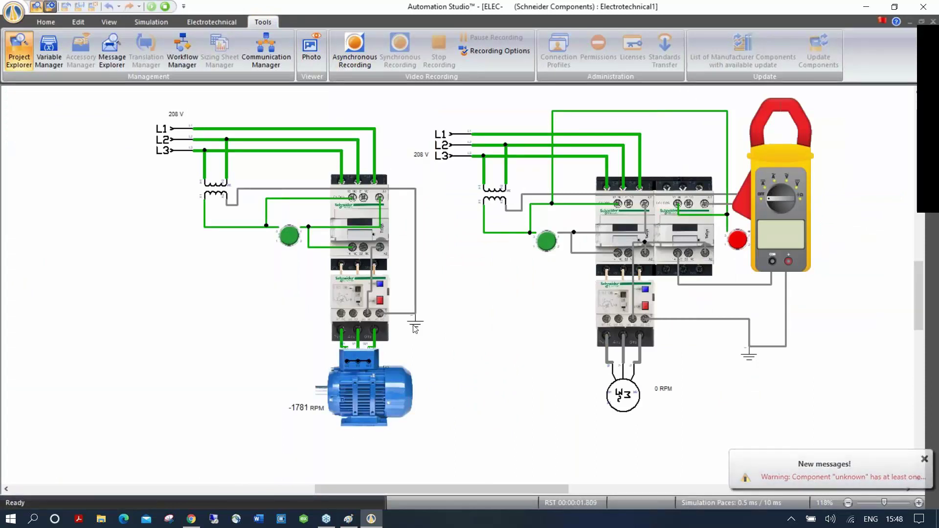
- Stop the blue motor with the red button on its overload relay and restart it with the green push button
scroll(415, 325, "up", 3)
left_click(364, 289)
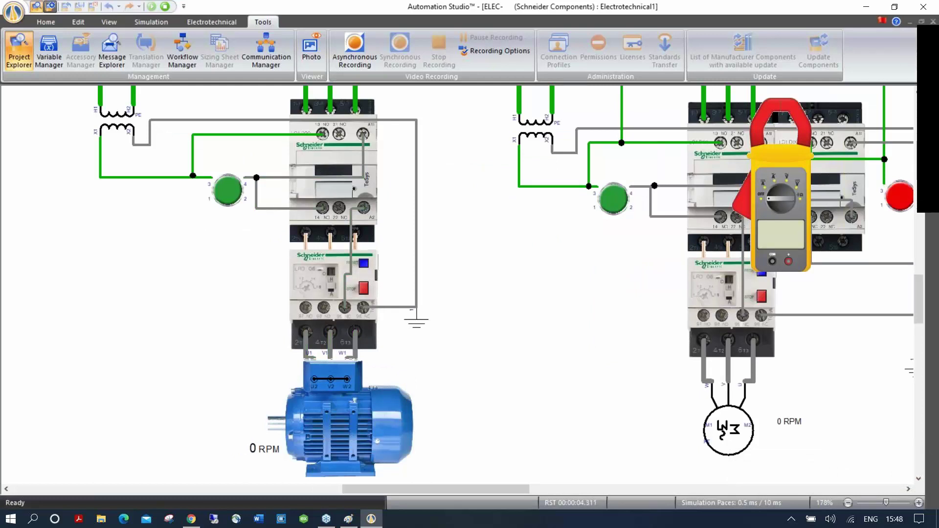
left_click(233, 198)
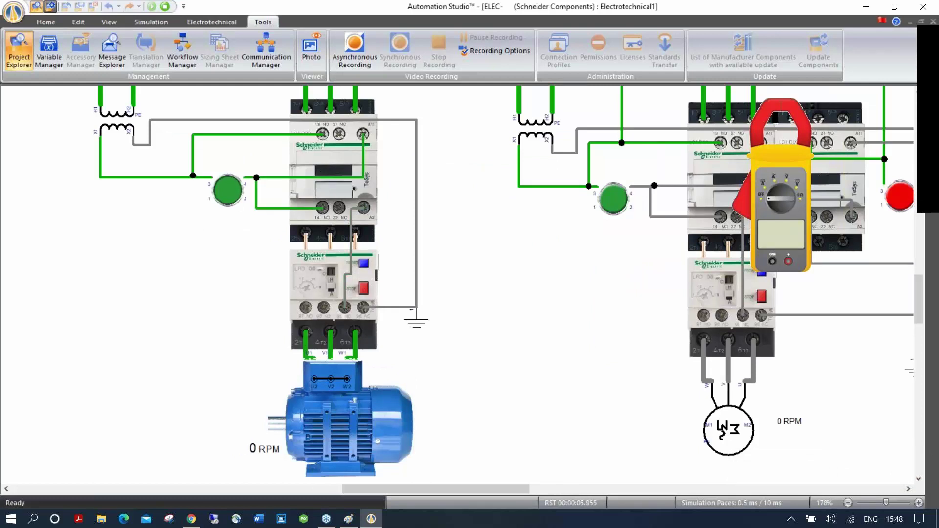
- Put away the multimeter clamp so the two-contactor circuit is unobstructed
left_click_drag(574, 285, 349, 309)
left_click(151, 22)
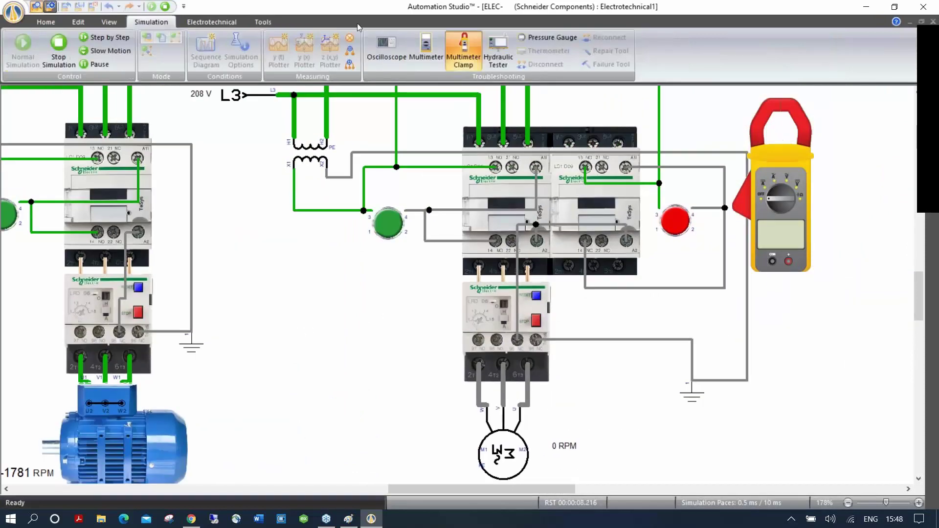
left_click(464, 56)
left_click_drag(812, 203, 822, 223)
scroll(822, 223, "down", 1)
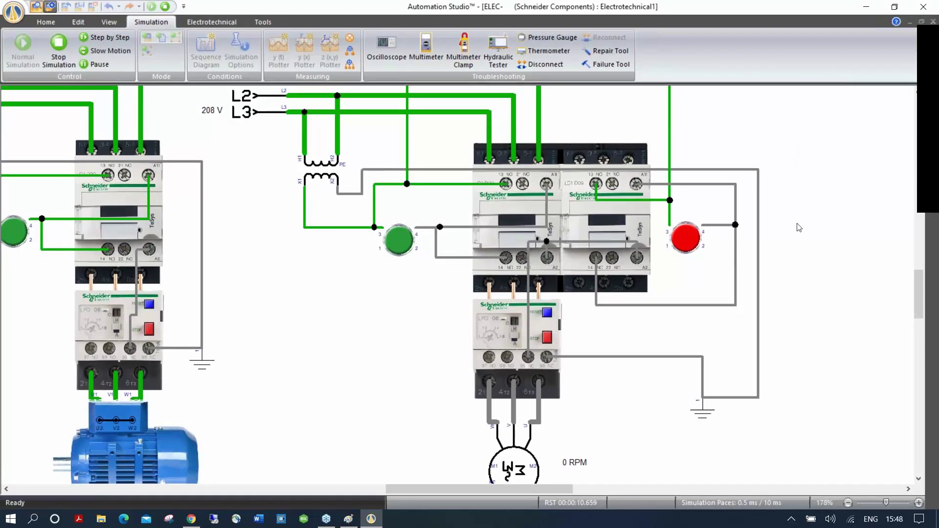
- Start the two-contactor circuit's motor with the red push button, try the green push button twice, and stop the simulation
left_click(684, 245)
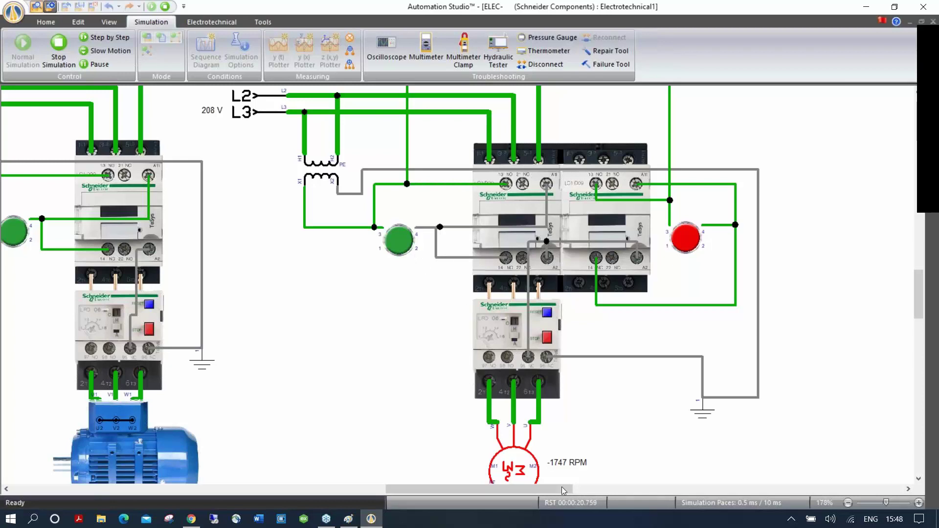
left_click(400, 240)
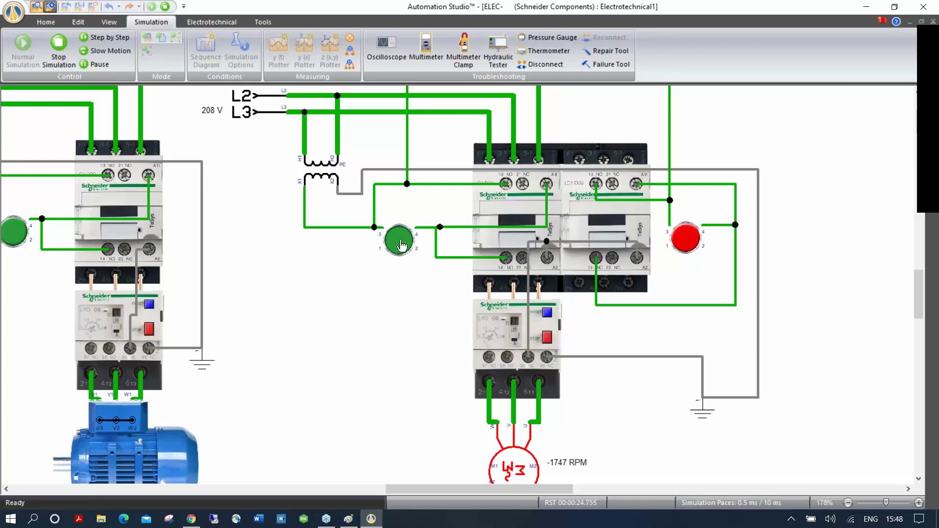
left_click(401, 242)
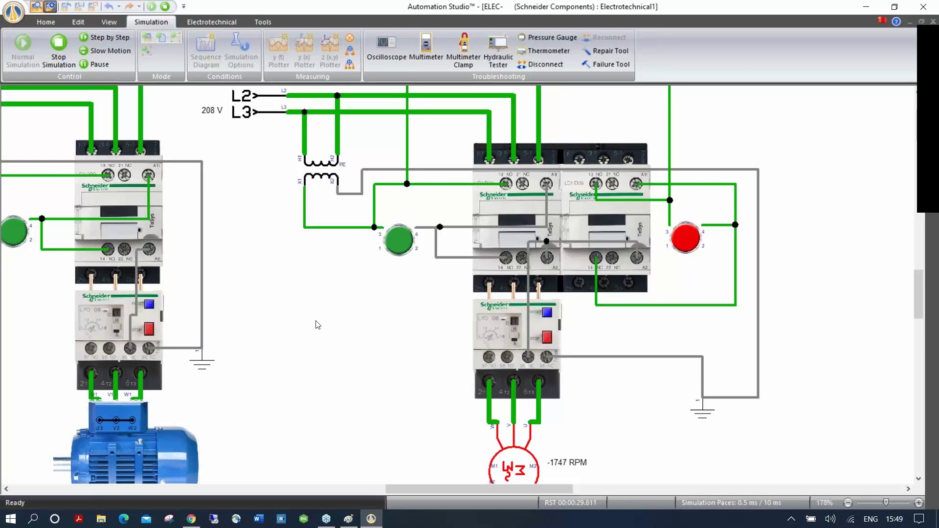
scroll(317, 325, "down", 3)
left_click_drag(285, 328, 498, 303)
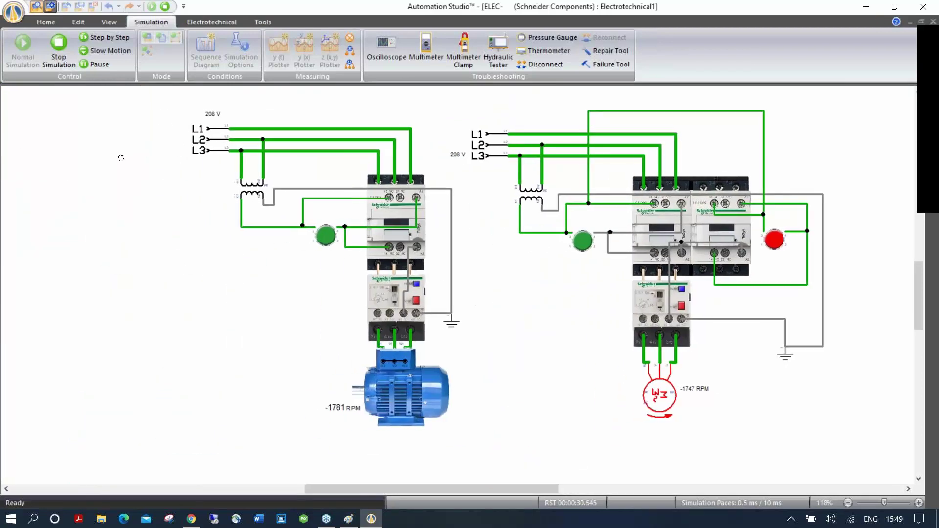
left_click(58, 51)
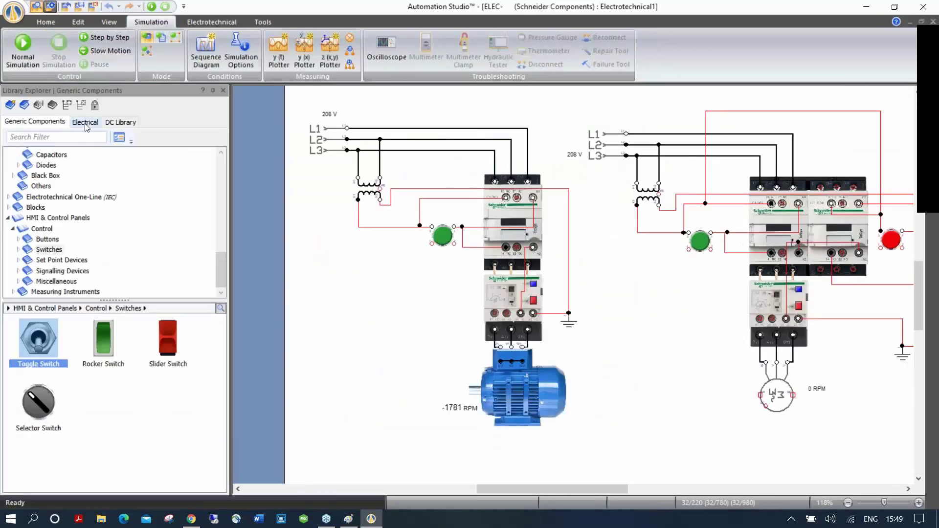
- Open the Electric-Schneider.prlx component library from the Libraries folder
key("ctrl+o")
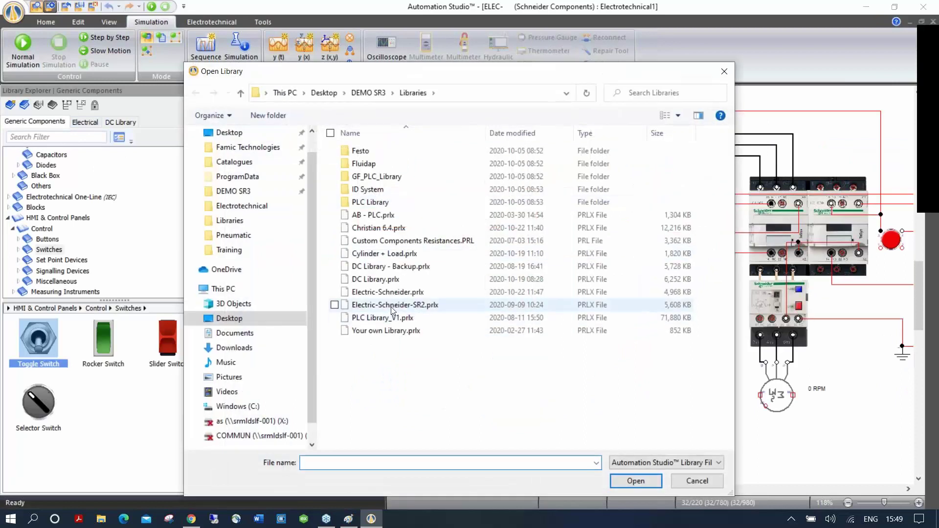
left_click(391, 293)
double_click(391, 292)
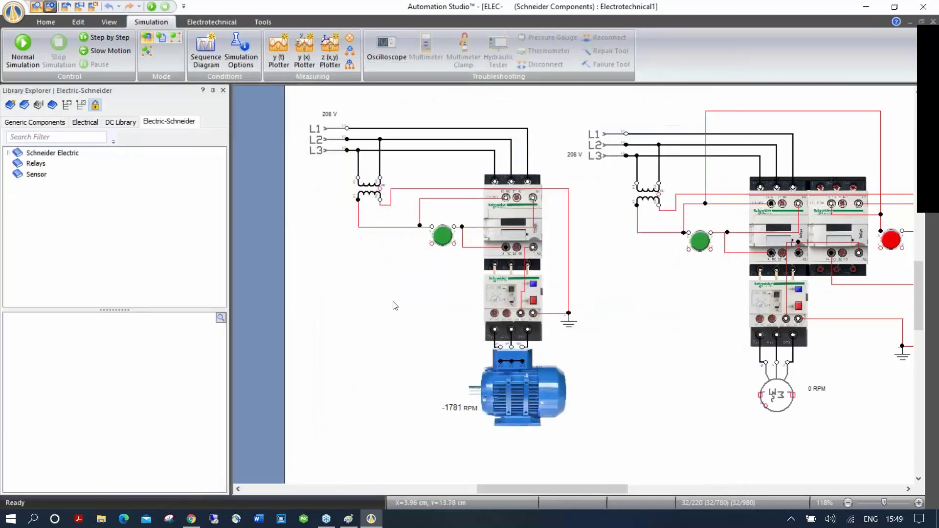
- Browse the Schneider Electric library's categories: push buttons, pilot lights, selector switches, contactors, overload, and motors
left_click_drag(392, 305, 344, 187)
scroll(351, 301, "up", 4)
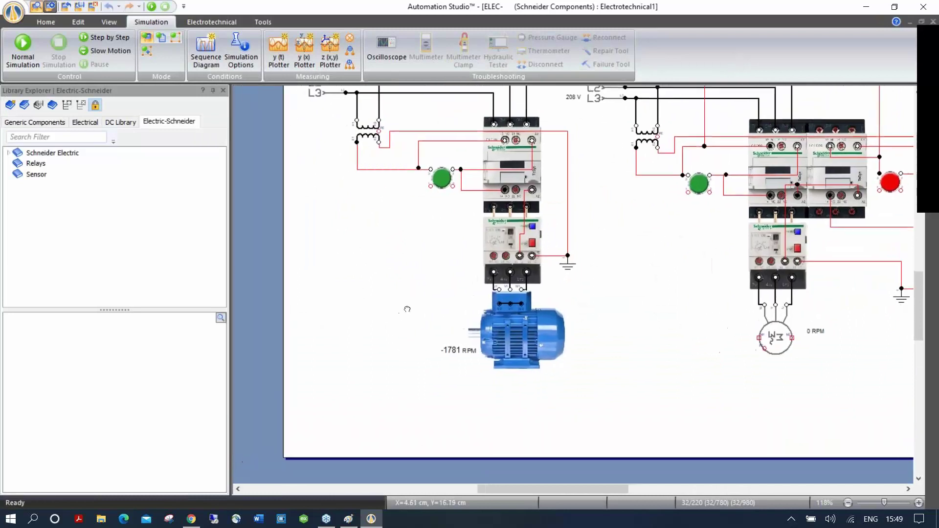
left_click(9, 153)
left_click(45, 164)
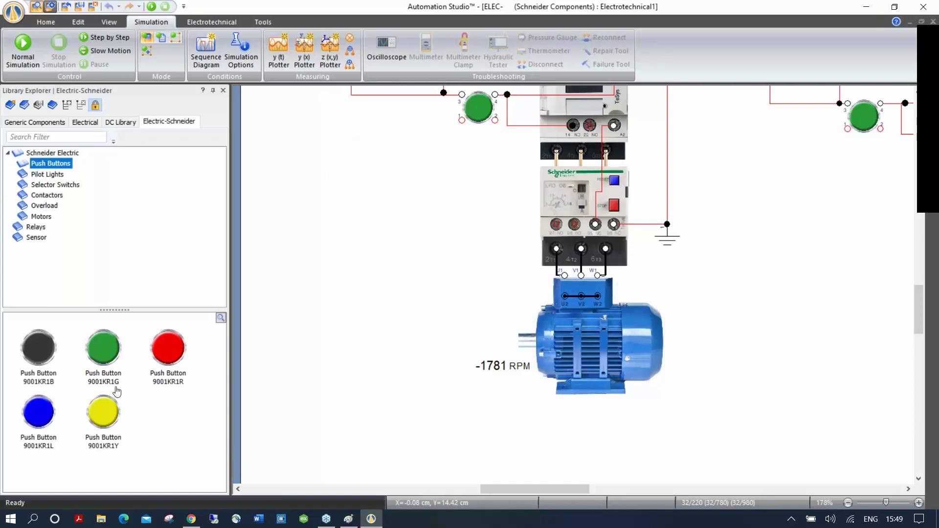
left_click(47, 174)
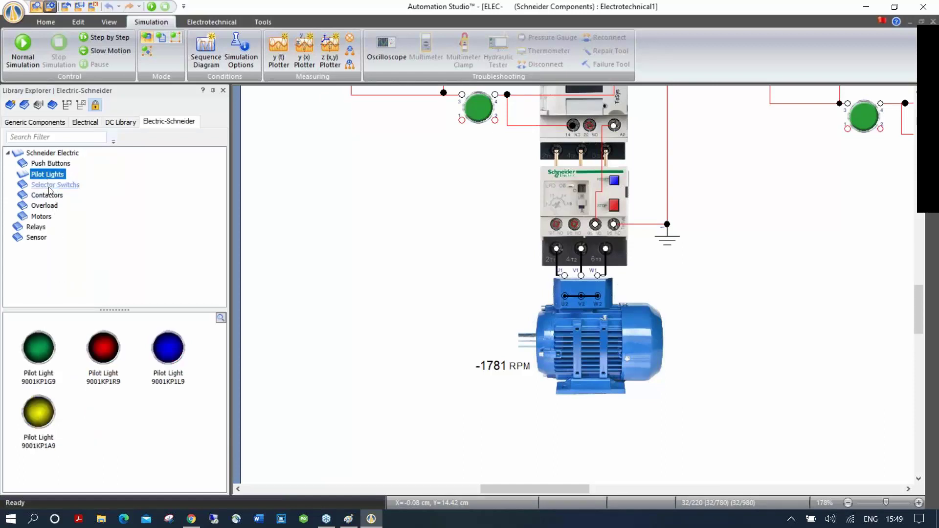
left_click(51, 186)
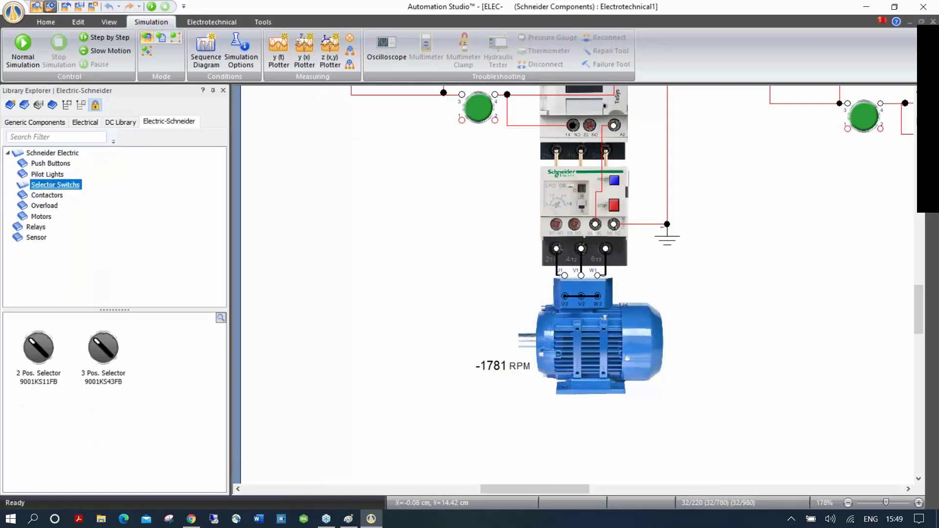
left_click(46, 195)
left_click(44, 205)
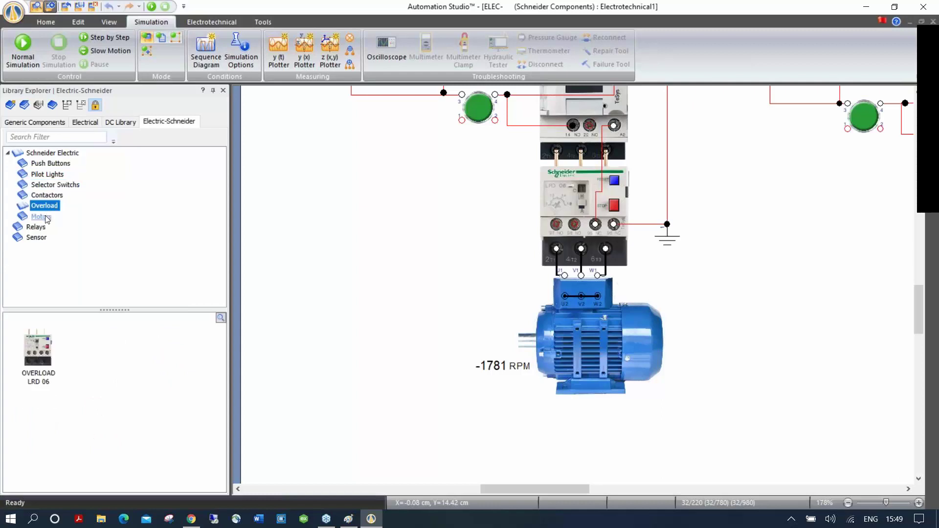
left_click(46, 217)
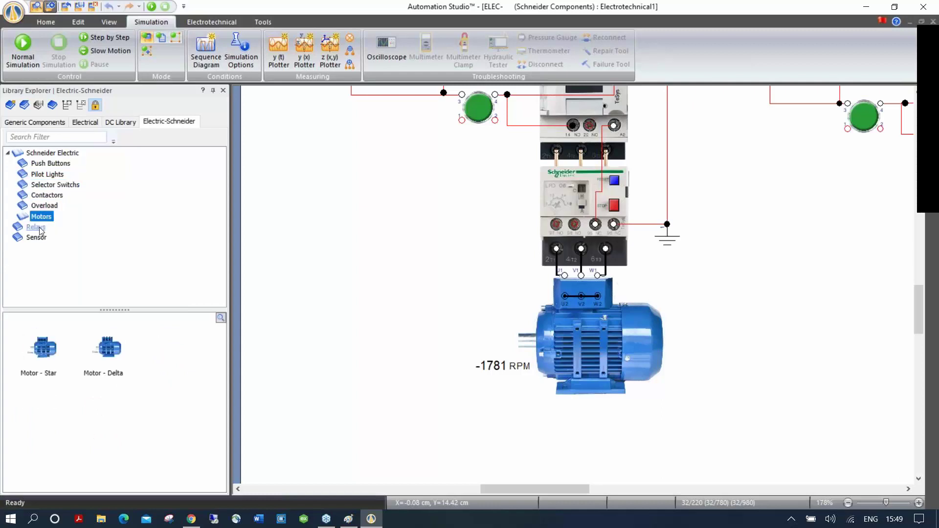
- Browse the library's Relays and Sensor categories and place a Roller Sensor XCKS131H29 beside the motor circuit
left_click(40, 229)
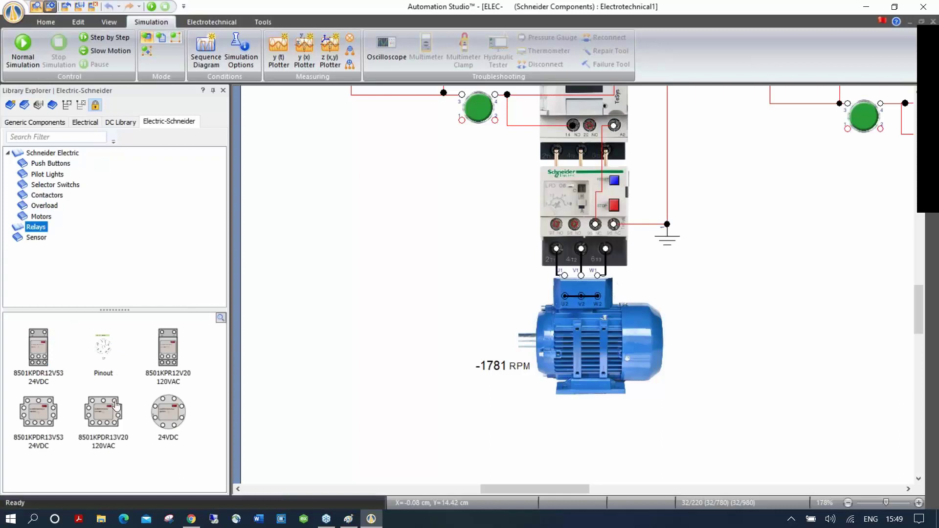
left_click(36, 238)
left_click_drag(38, 348, 366, 238)
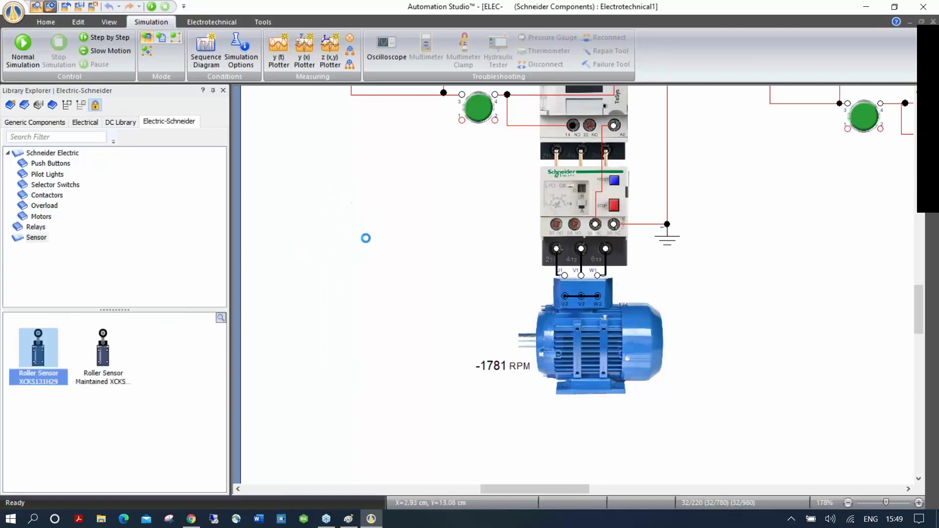
- Simulate the circuit, actuate the roller sensor's lever in both directions, and stop the simulation
left_click(152, 6)
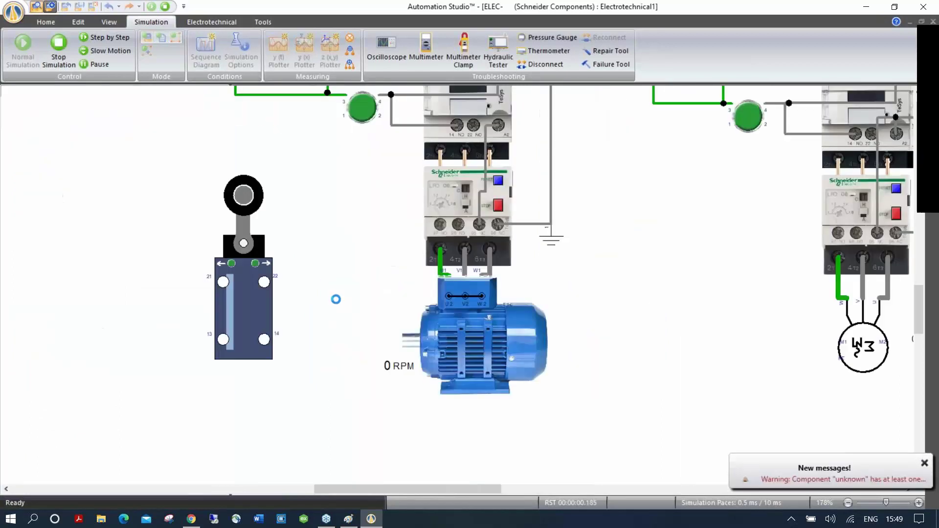
scroll(235, 290, "up", 2)
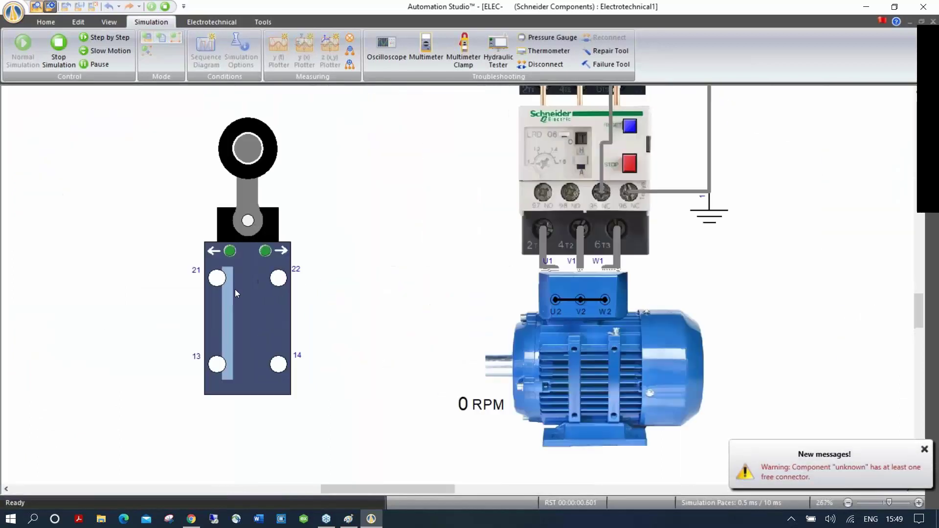
left_click(265, 255)
left_click(229, 252)
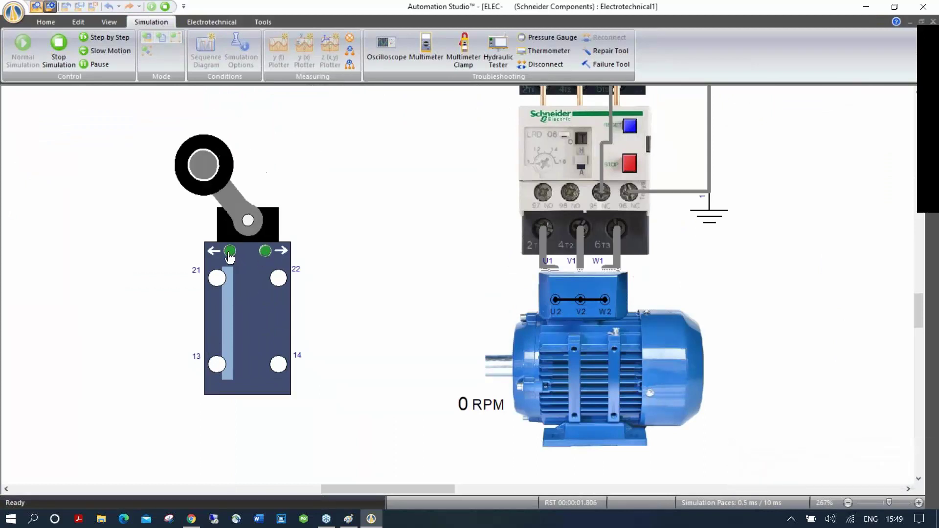
left_click(229, 252)
left_click(265, 252)
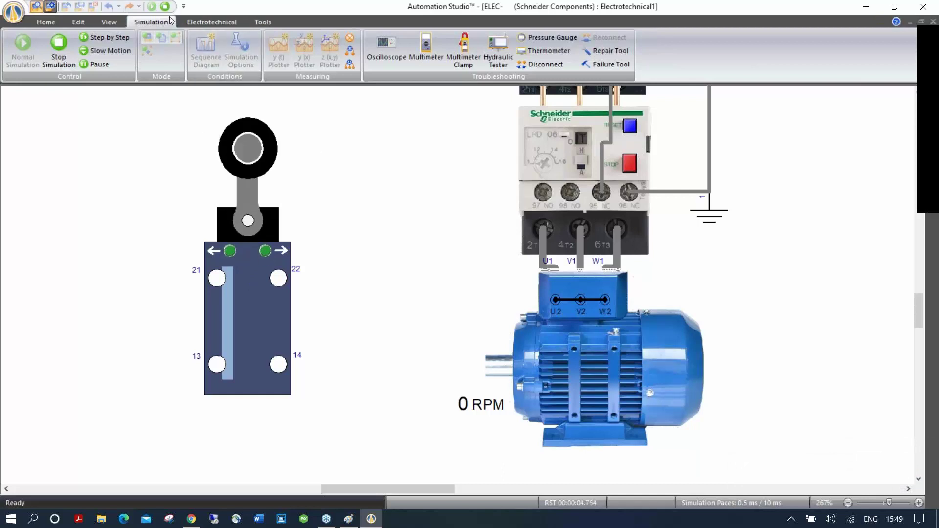
left_click(165, 6)
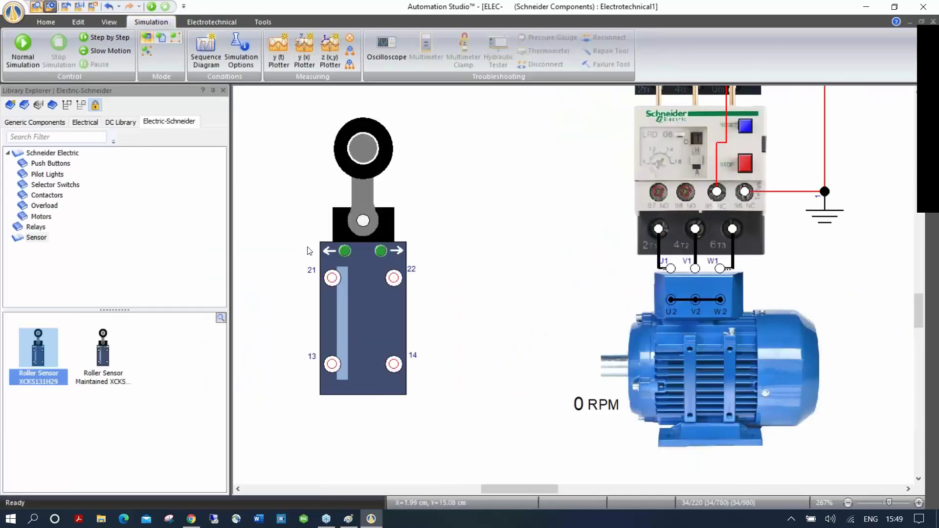
- Open the ELEC - (Relay - Image).prx project without saving the Schneider Components changes, and auto-hide the library explorer
scroll(309, 251, "down", 1)
left_click_drag(428, 206, 470, 299)
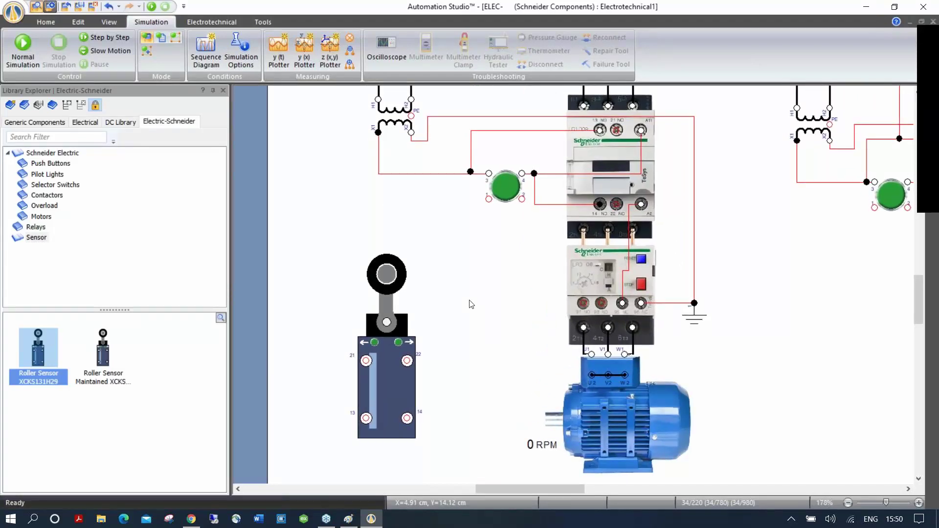
left_click(39, 227)
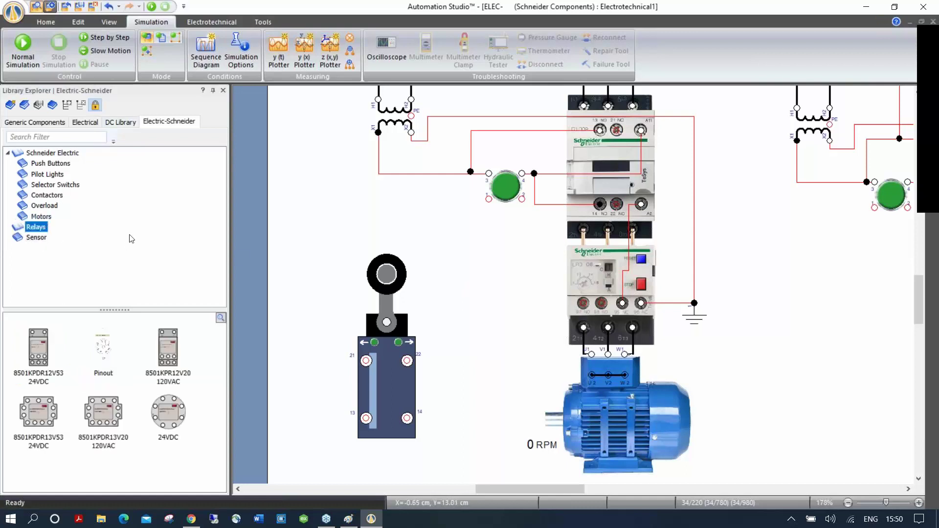
left_click(66, 7)
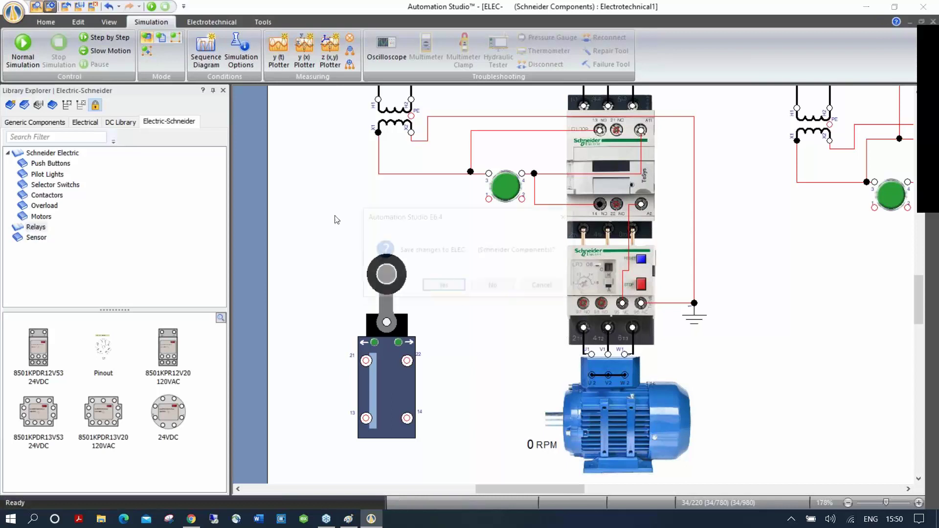
left_click(489, 286)
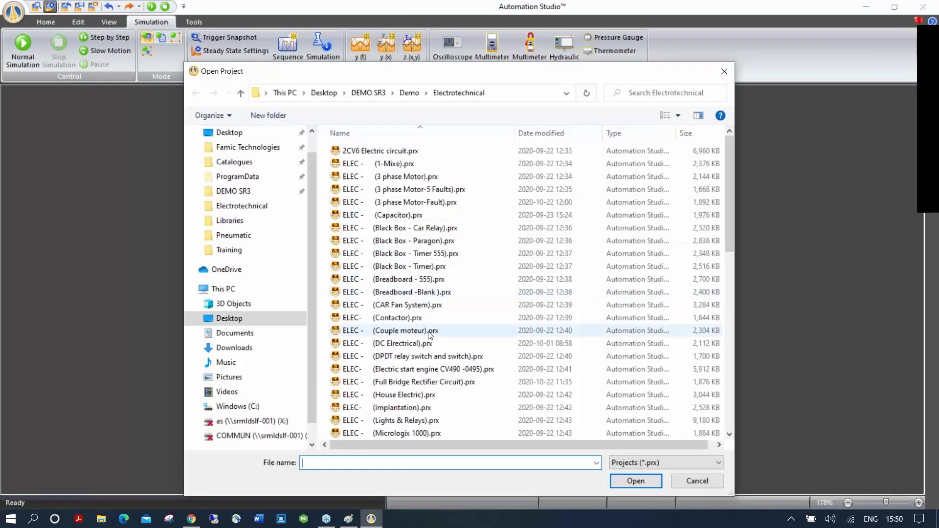
scroll(429, 347, "down", 6)
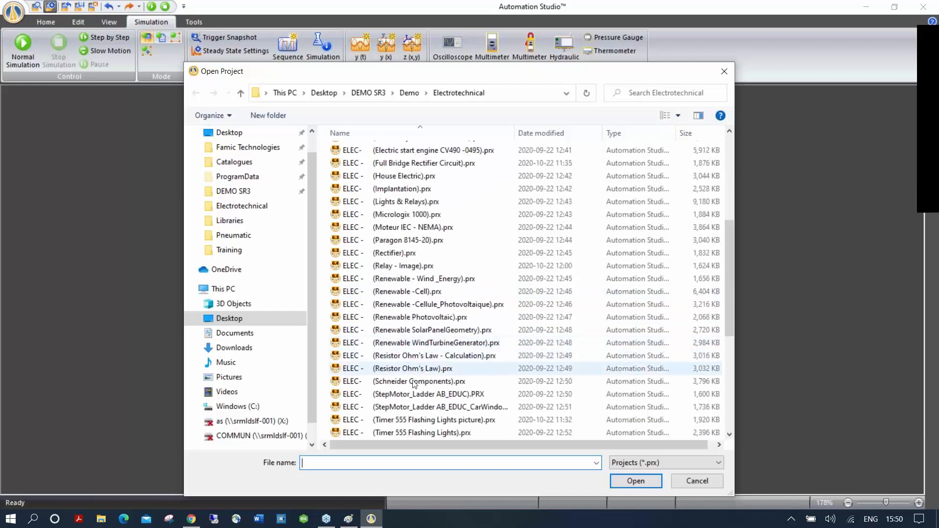
double_click(401, 266)
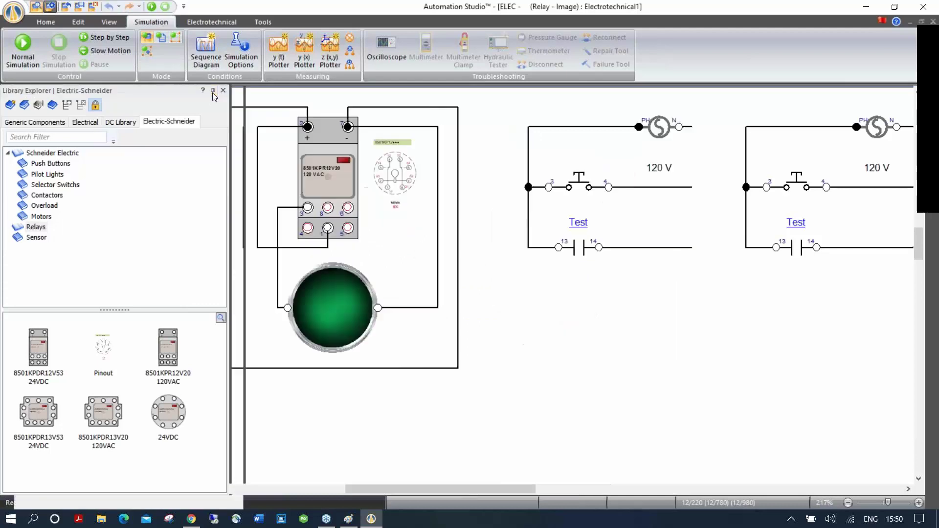
left_click(213, 91)
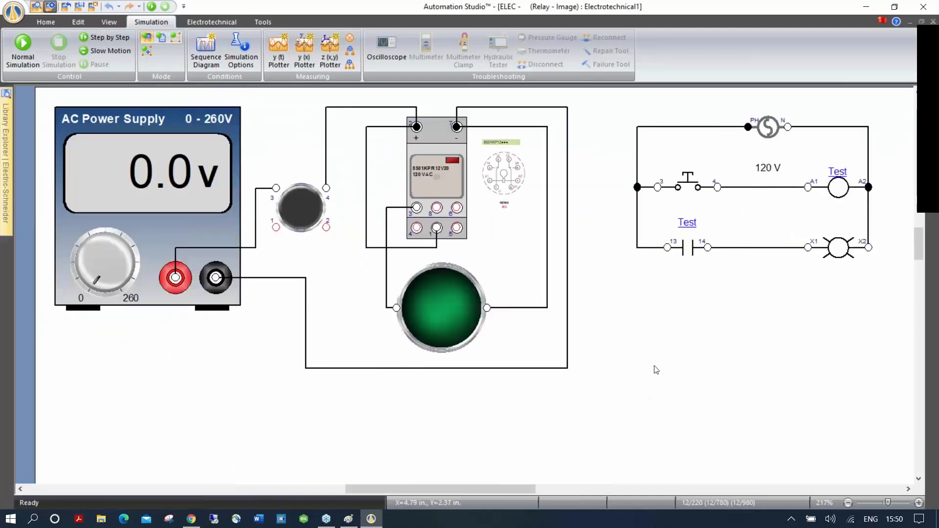
- Simulate the relay circuit with the AC power supply set to about 128.9 V and operate the black push button repeatedly
left_click(151, 7)
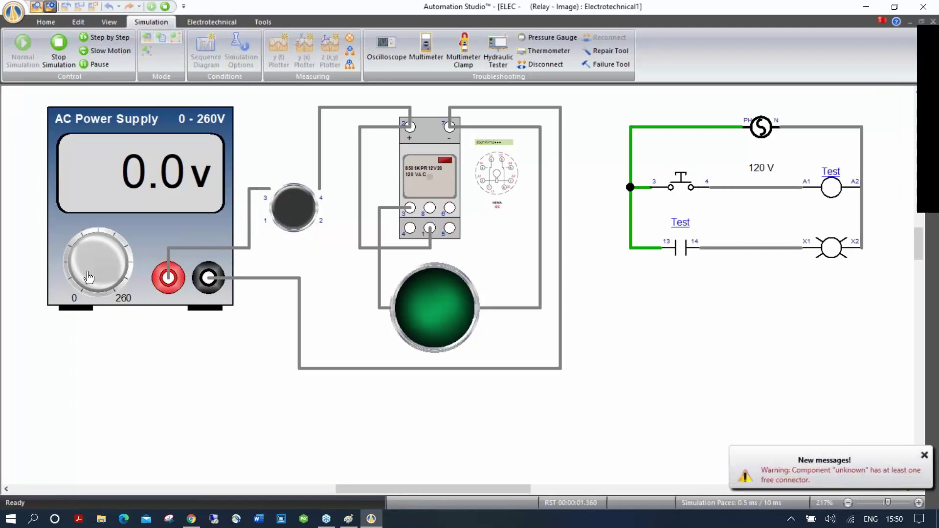
left_click_drag(89, 277, 102, 257)
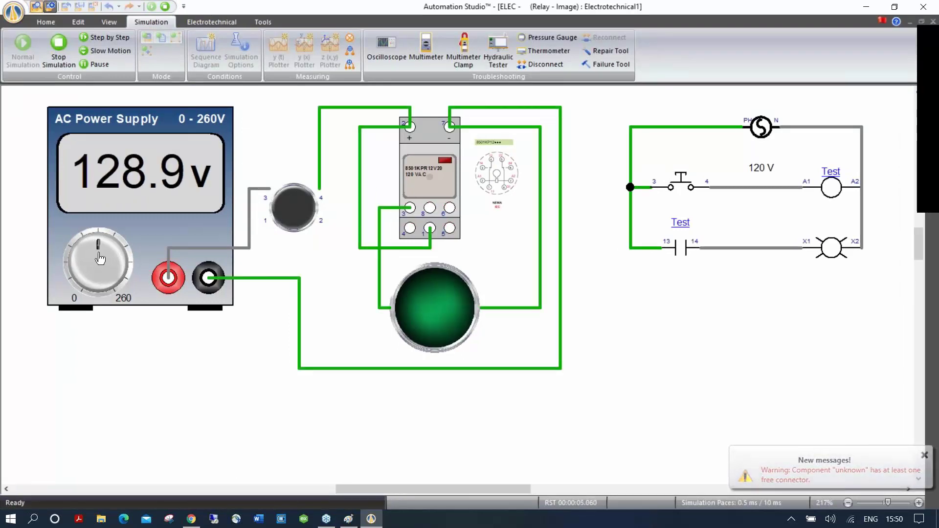
left_click(286, 223)
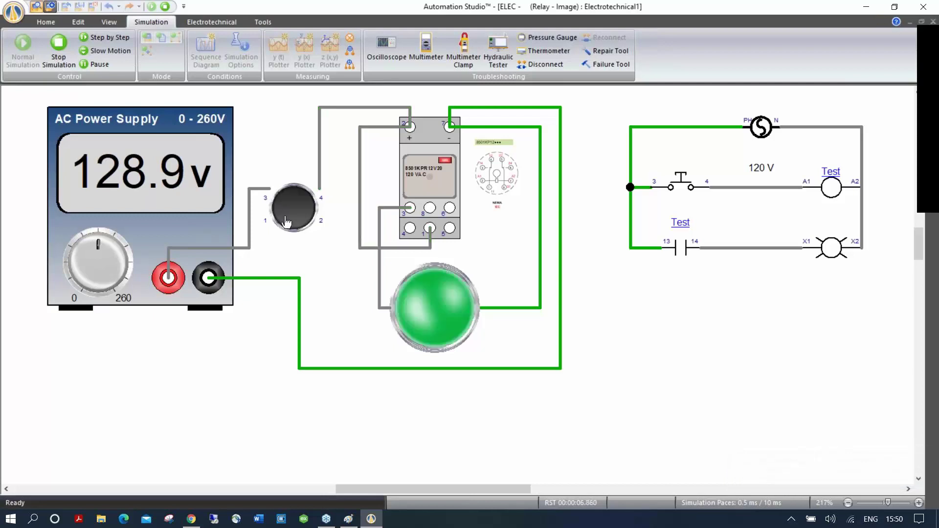
left_click(287, 223)
left_click(287, 222)
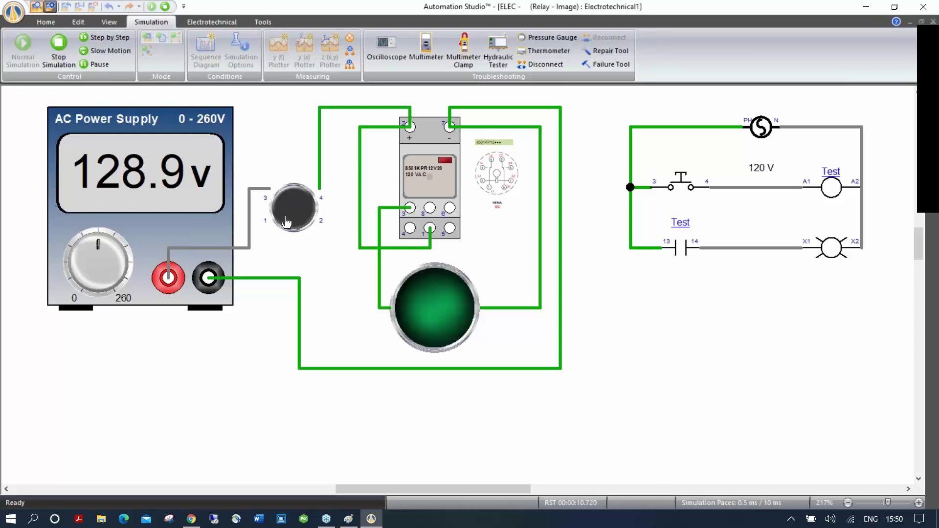
- Operate the push button in the 120 V relay schematic several times and stop the simulation
left_click(679, 187)
left_click(678, 188)
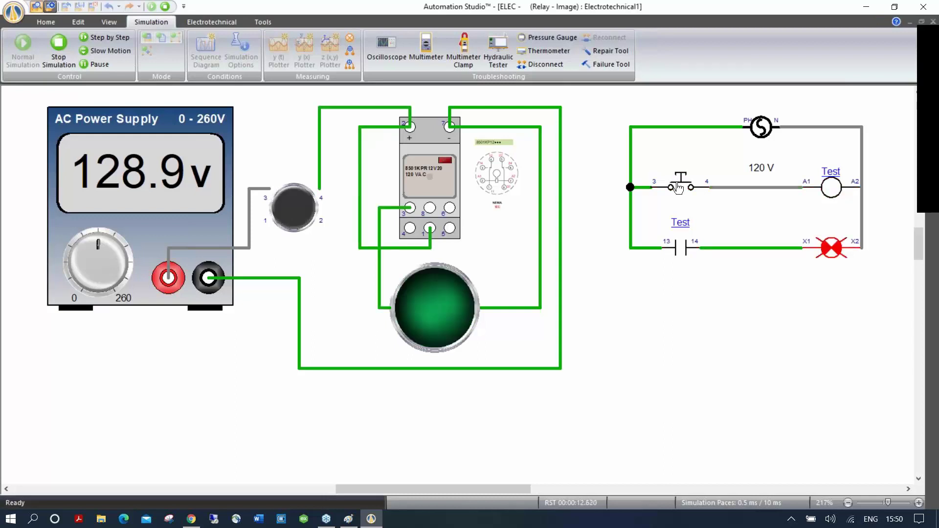
left_click(678, 188)
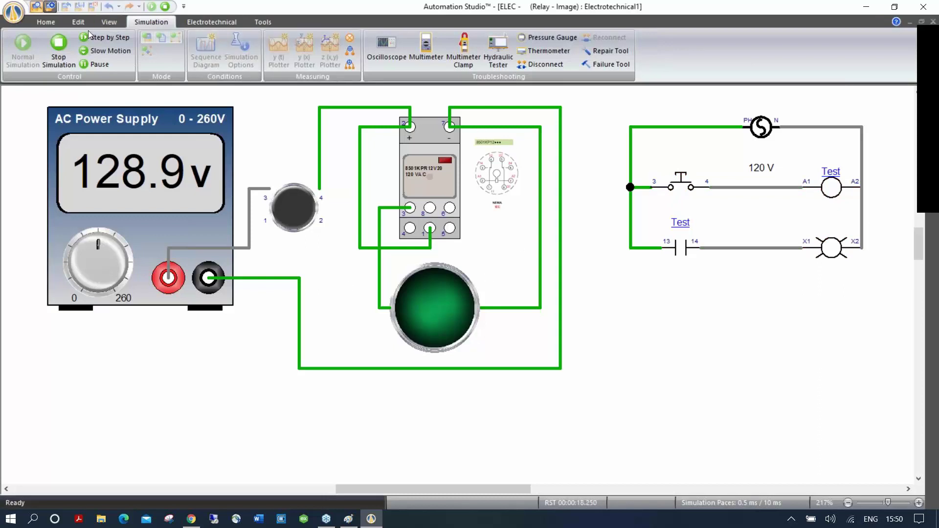
left_click(59, 50)
- Delete the NEMA/IEC pinout diagram beside the 8501KPR12V20 relay
scroll(513, 183, "up", 6)
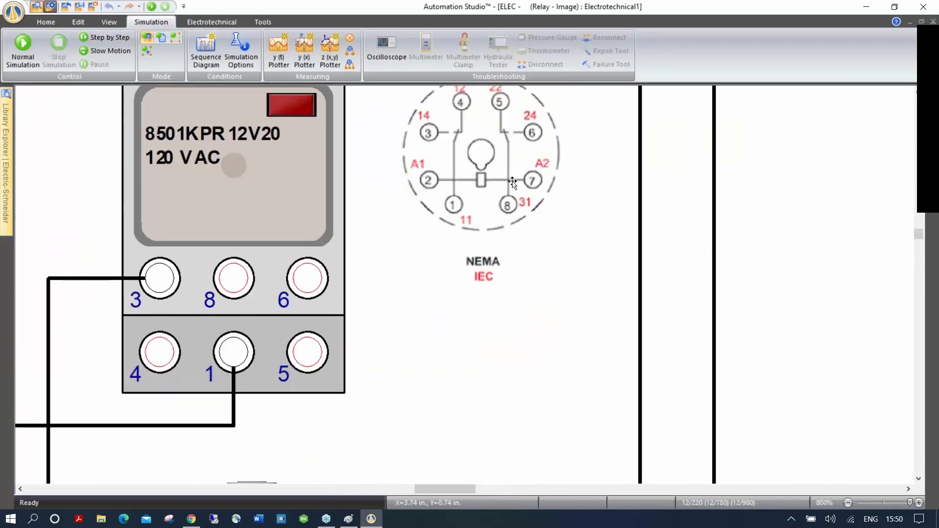
scroll(512, 183, "down", 2)
left_click(482, 166)
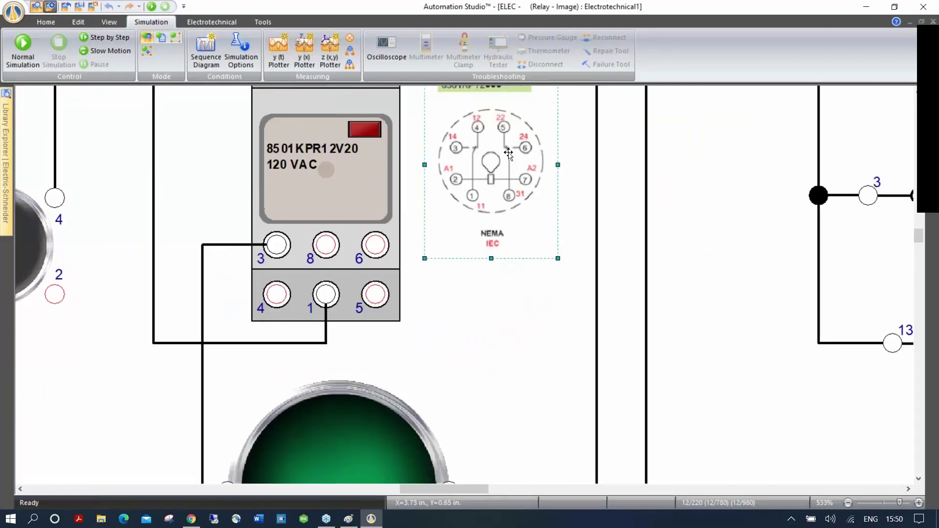
key("Delete")
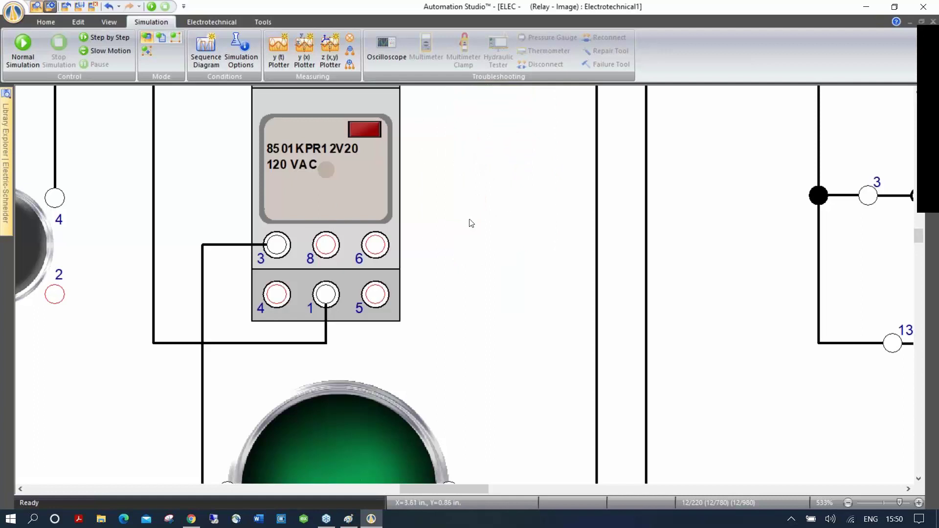
scroll(467, 220, "down", 4)
left_click_drag(453, 202, 530, 225)
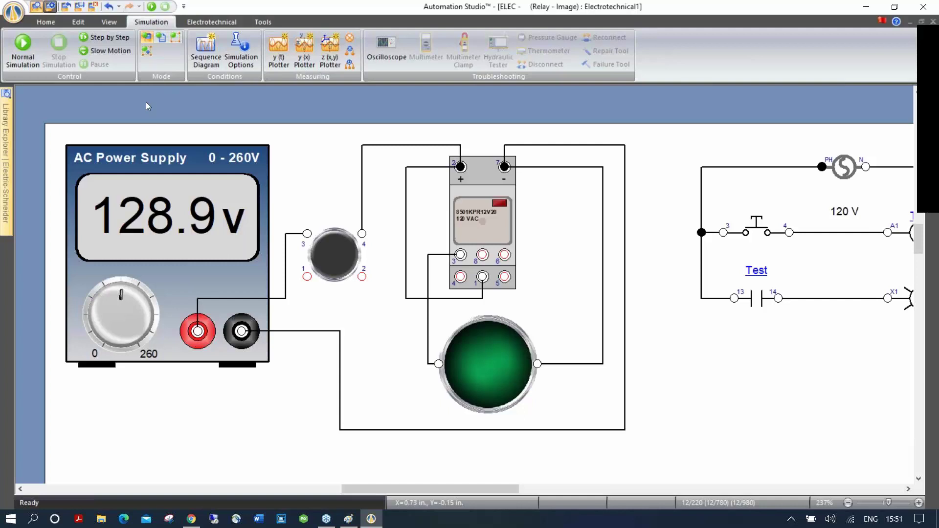
- Open the ELEC - (Full Bridge Rectifier Circuit).prx project without saving the changes to the relay project
left_click(65, 7)
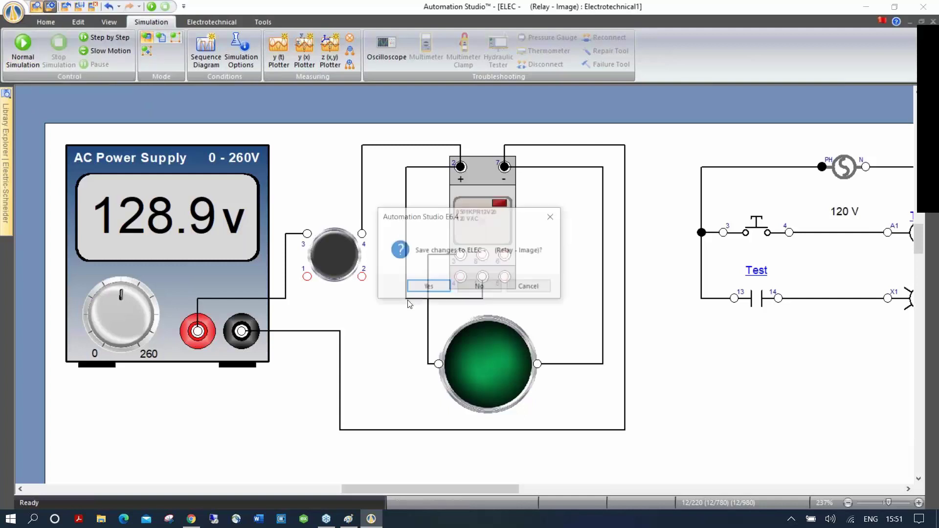
left_click(460, 291)
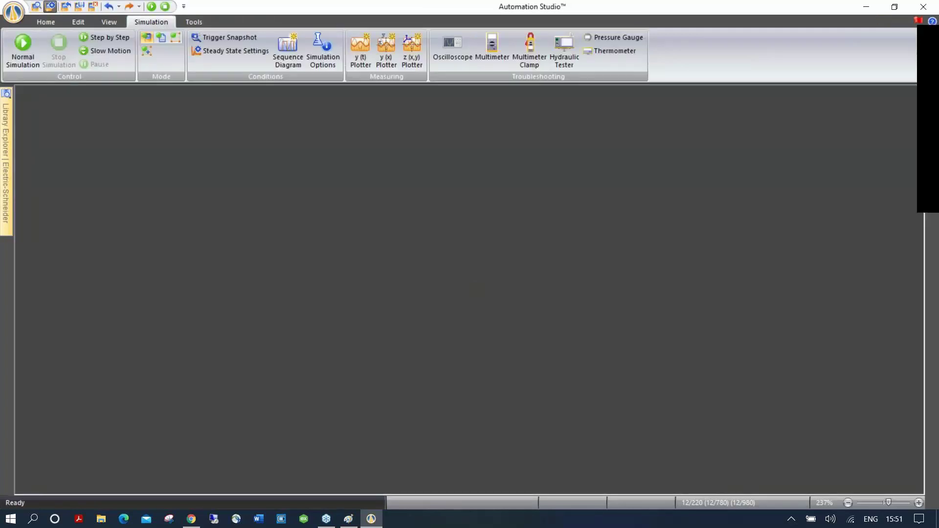
scroll(454, 342, "down", 4)
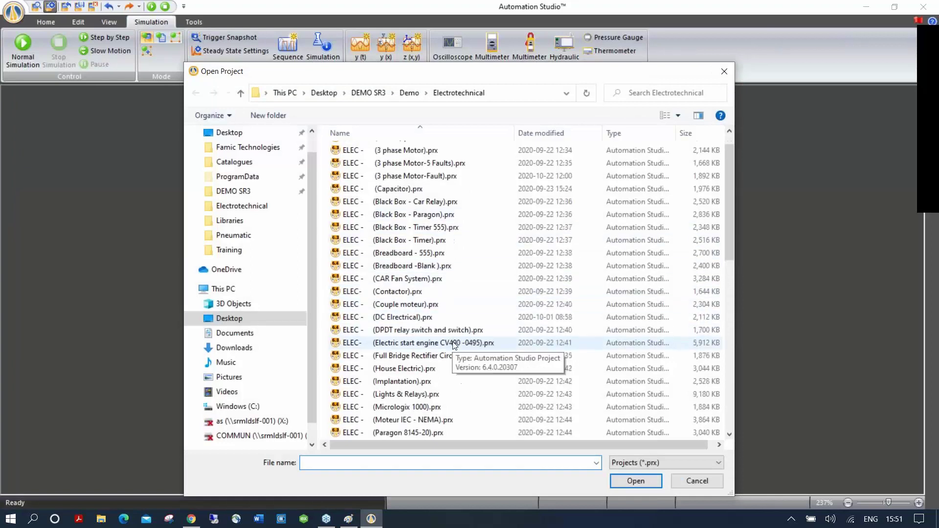
scroll(454, 345, "down", 1)
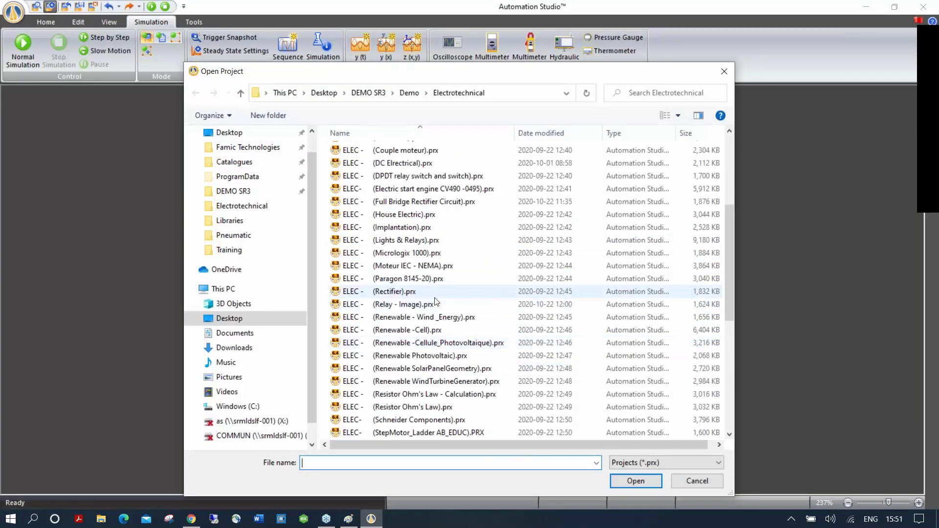
scroll(437, 320, "up", 1)
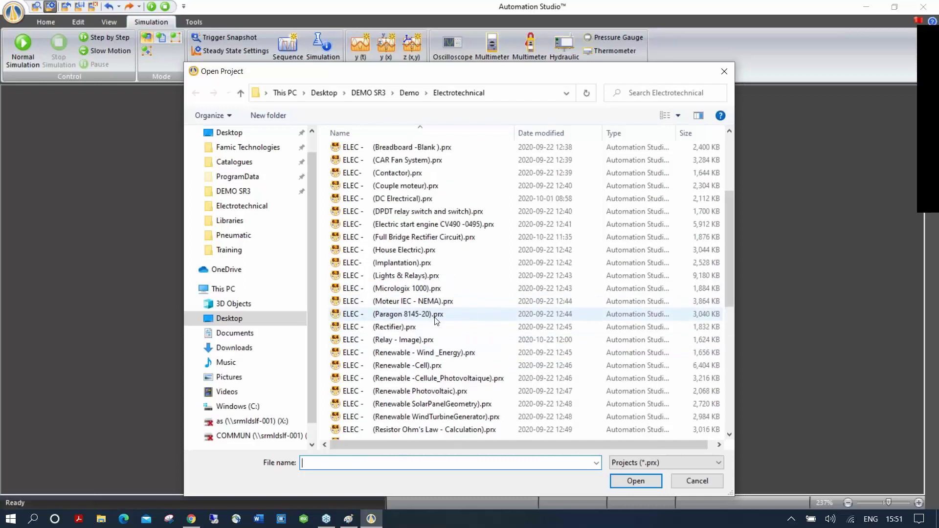
scroll(437, 321, "up", 2)
scroll(437, 321, "down", 1)
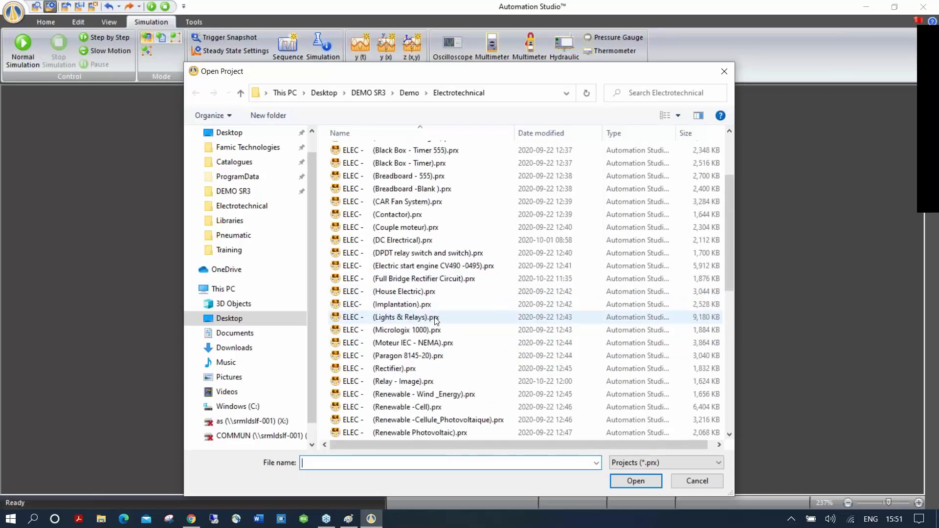
double_click(423, 279)
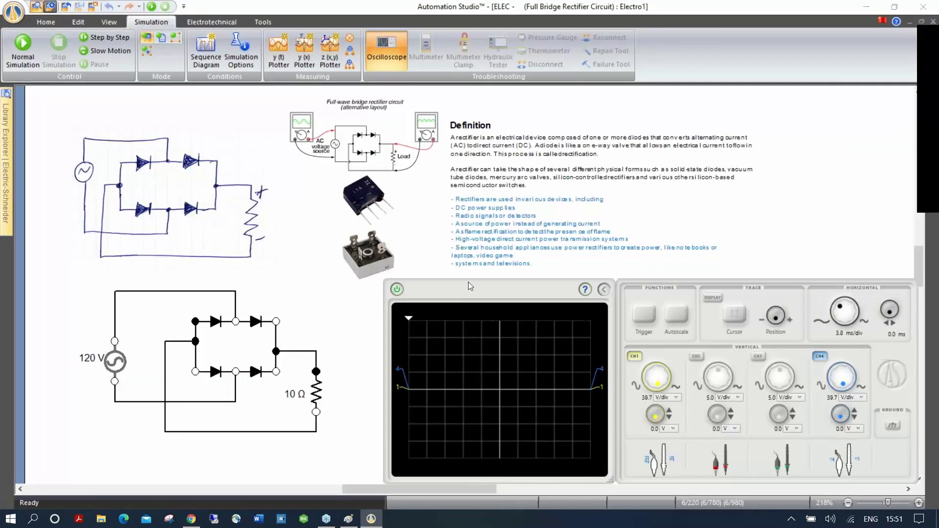
- Move the oscilloscope slightly up, simulate the bridge rectifier with channel 4 set to 39.5 V/div, and stop the simulation
left_click_drag(450, 278, 450, 277)
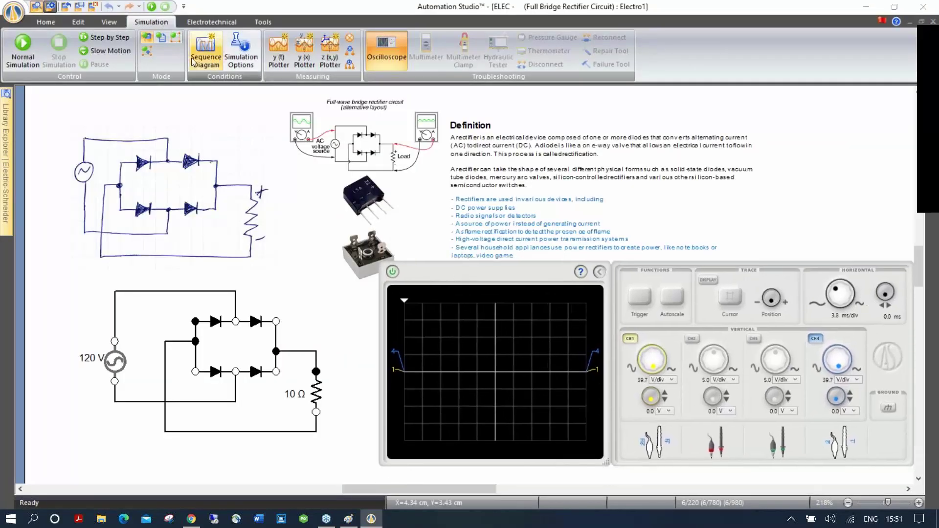
left_click(152, 6)
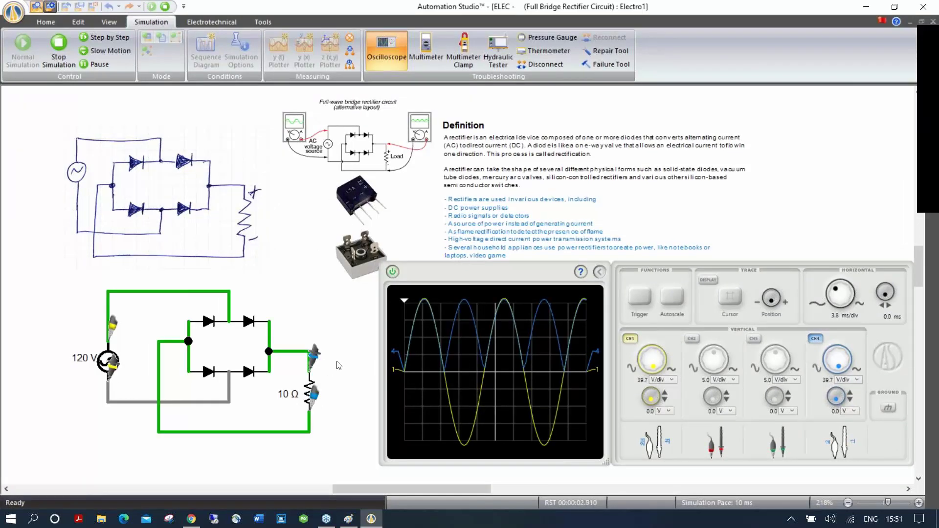
mouse_move(311, 362)
left_mouse_down()
mouse_move(338, 330)
mouse_move(310, 372)
mouse_move(312, 355)
left_mouse_up()
mouse_move(838, 368)
left_mouse_down()
mouse_move(831, 361)
mouse_move(851, 377)
mouse_move(842, 364)
mouse_move(833, 365)
mouse_move(846, 378)
mouse_move(837, 372)
left_mouse_up()
left_click(58, 48)
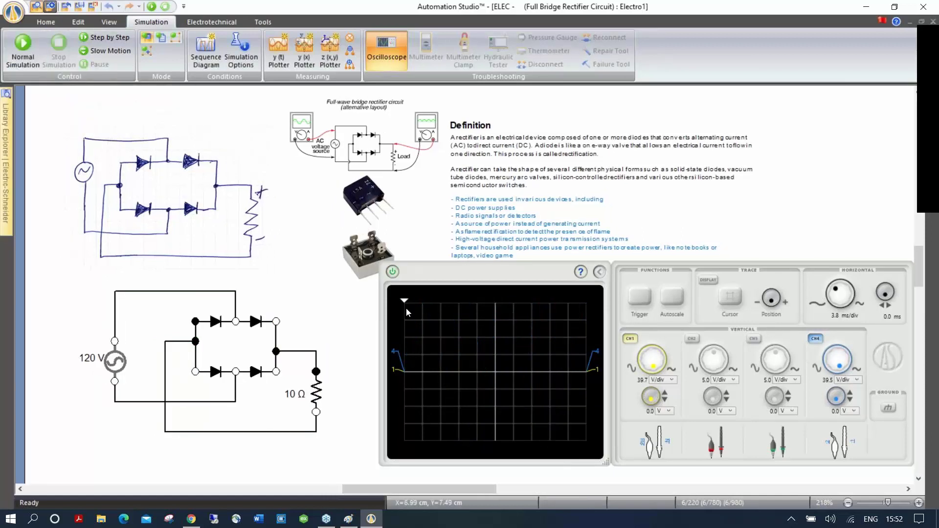
- Open the ELEC - (Timer 555 Flashing Lights picture).prx project without saving the changes to the rectifier project
left_click(66, 7)
left_click(500, 287)
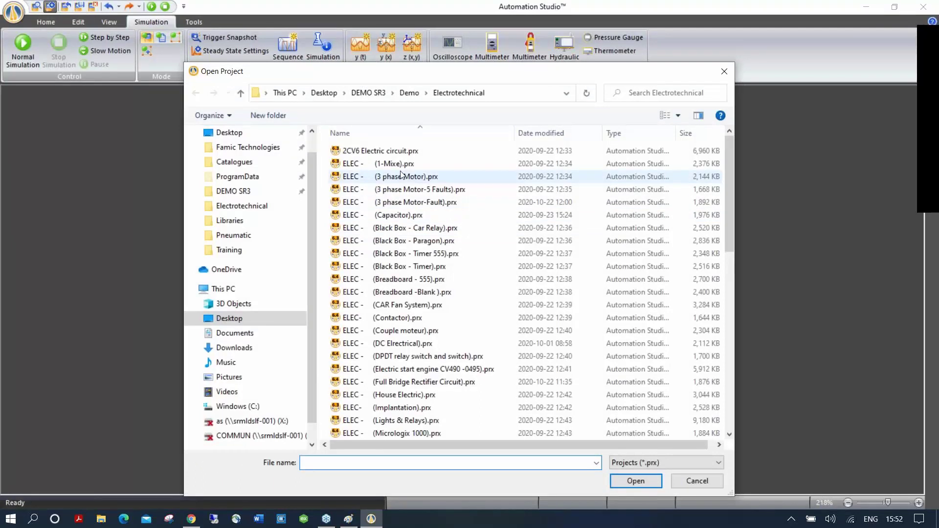
scroll(471, 328, "down", 2)
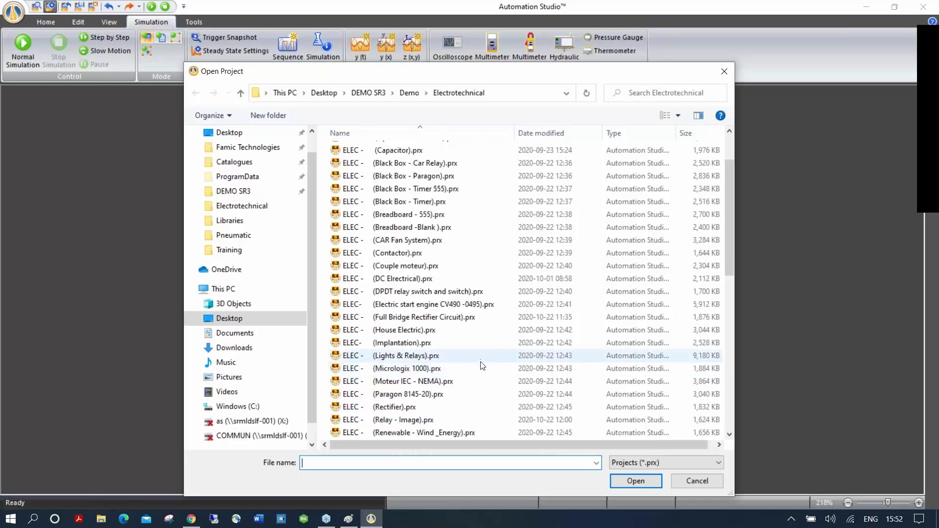
scroll(477, 364, "down", 1)
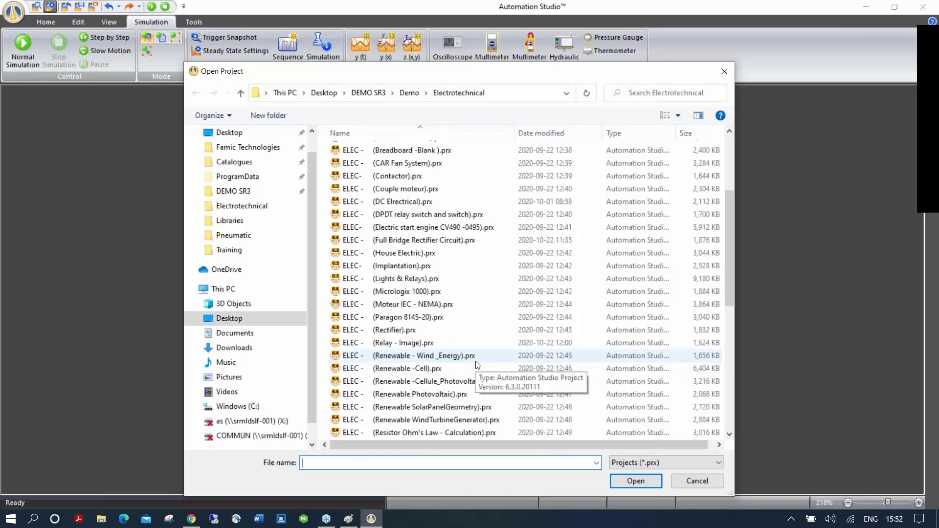
scroll(477, 364, "down", 1)
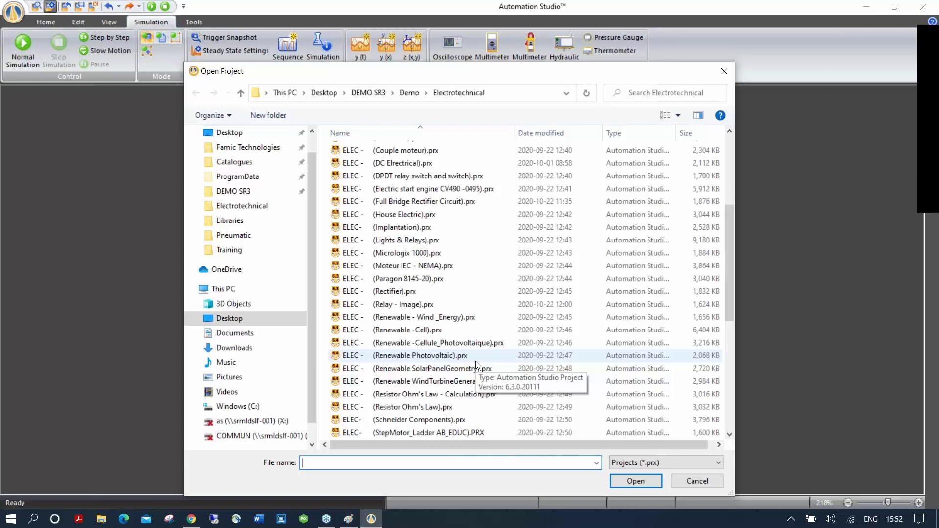
scroll(477, 364, "down", 4)
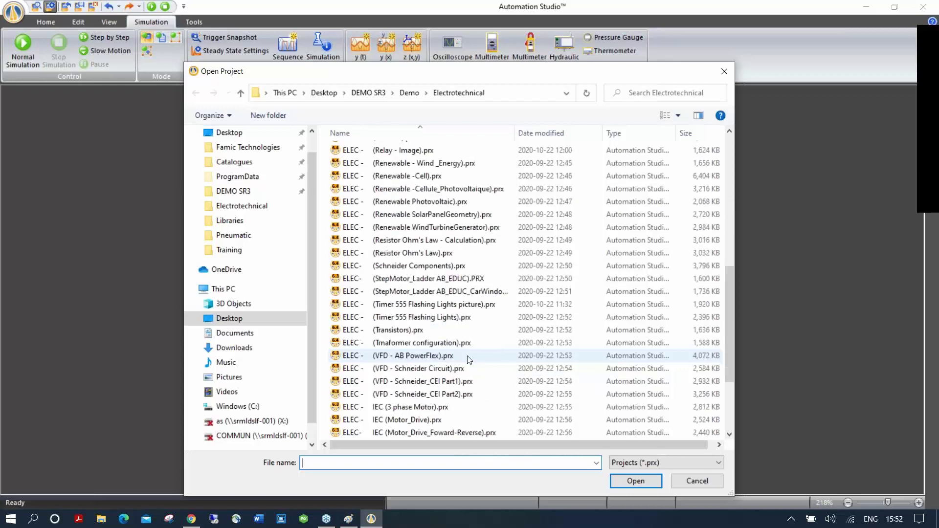
double_click(432, 305)
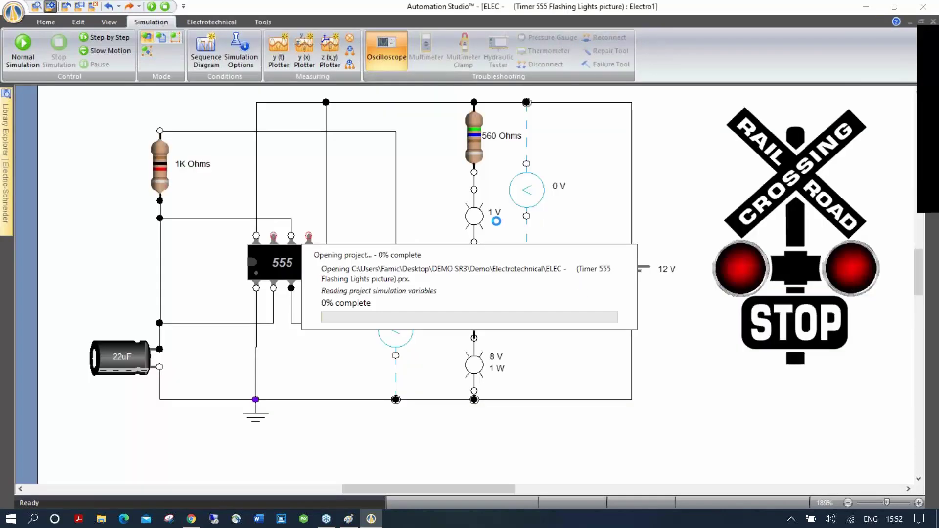
- Move the plotter clear of the 555 timer circuit to below the railroad crossing lights, run the normal simulation, and stop it
left_click_drag(333, 159, 635, 311)
left_click(22, 46)
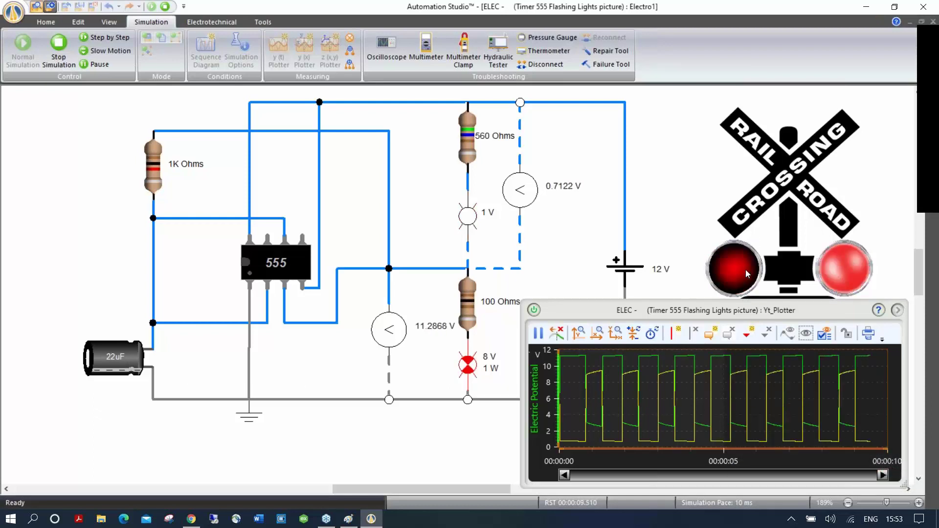
left_click(61, 47)
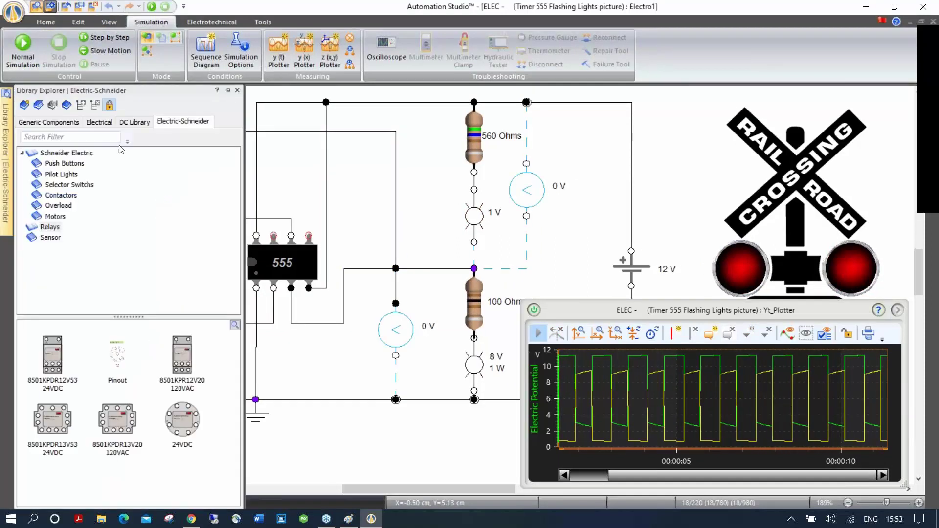
- Keep the library explorer pinned open and place a 100uF polarized capacitor from the DC Library above the circuit's 22uF capacitor
left_click(134, 122)
left_click(51, 227)
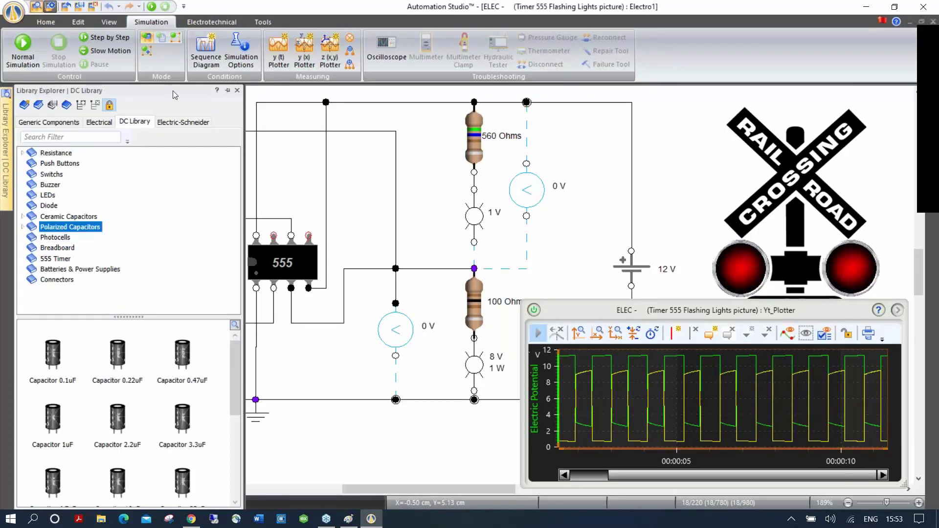
left_click(226, 91)
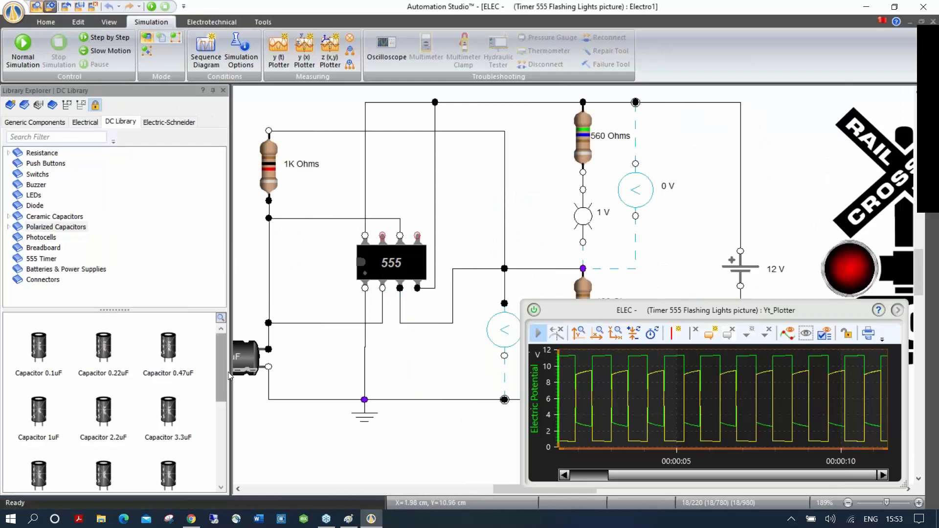
left_click_drag(272, 434, 307, 431)
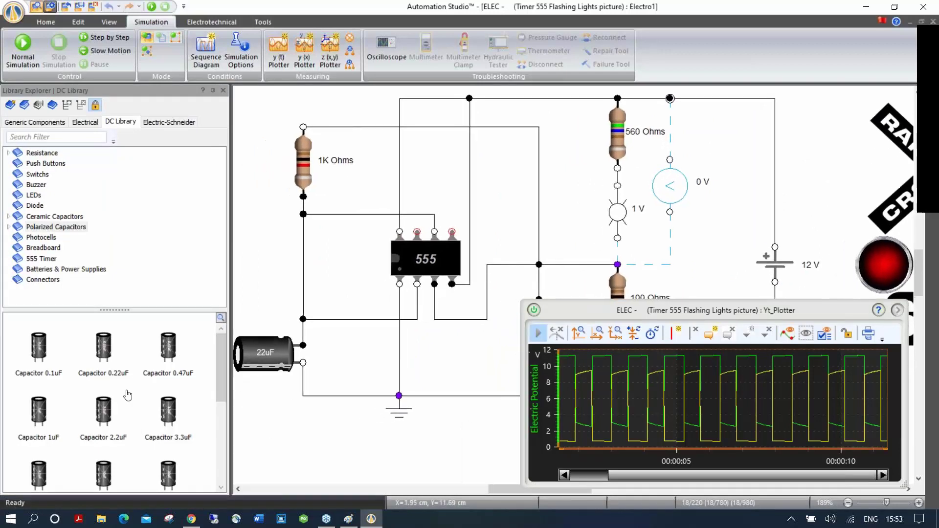
scroll(219, 365, "down", 5)
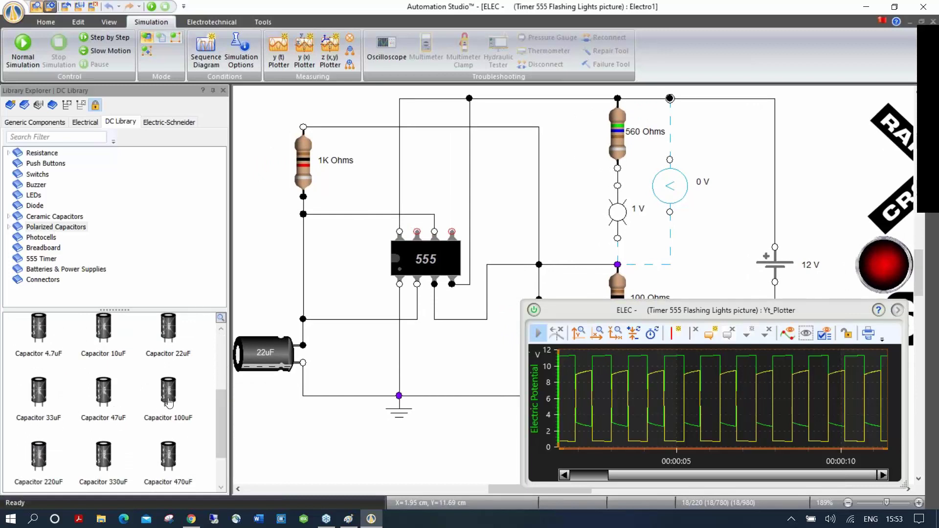
left_click_drag(169, 402, 259, 263)
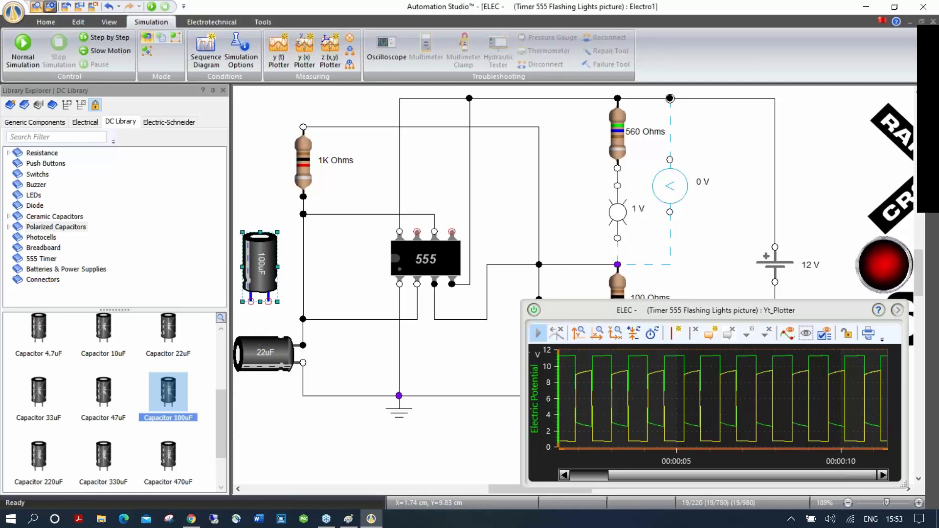
- Move the 22uF capacitor out of the circuit, and rotate the 100uF capacitor and connect it in its place
left_click_drag(248, 356, 236, 443)
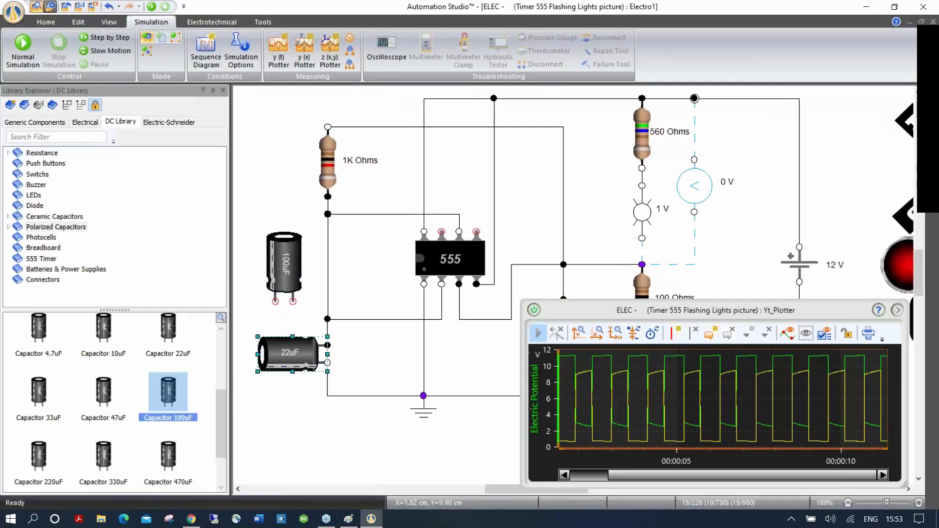
right_click(283, 286)
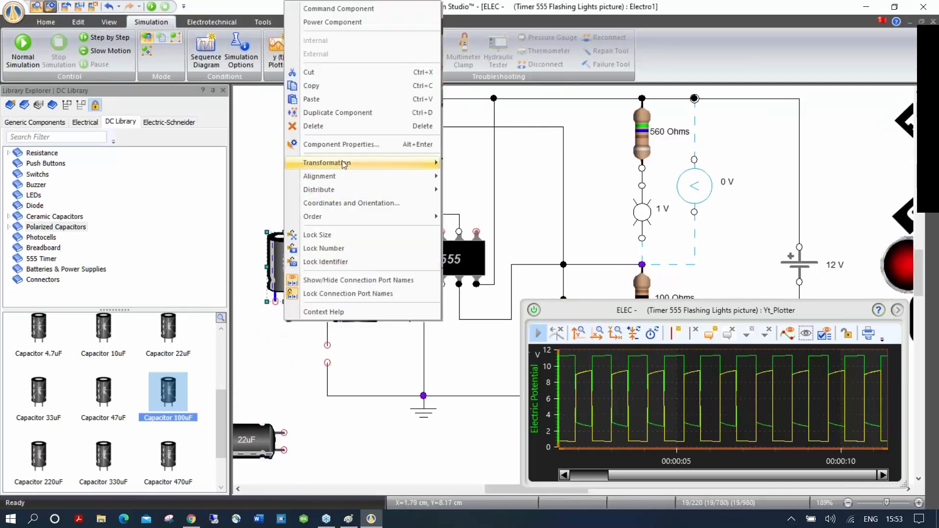
mouse_move(346, 162)
left_click(477, 177)
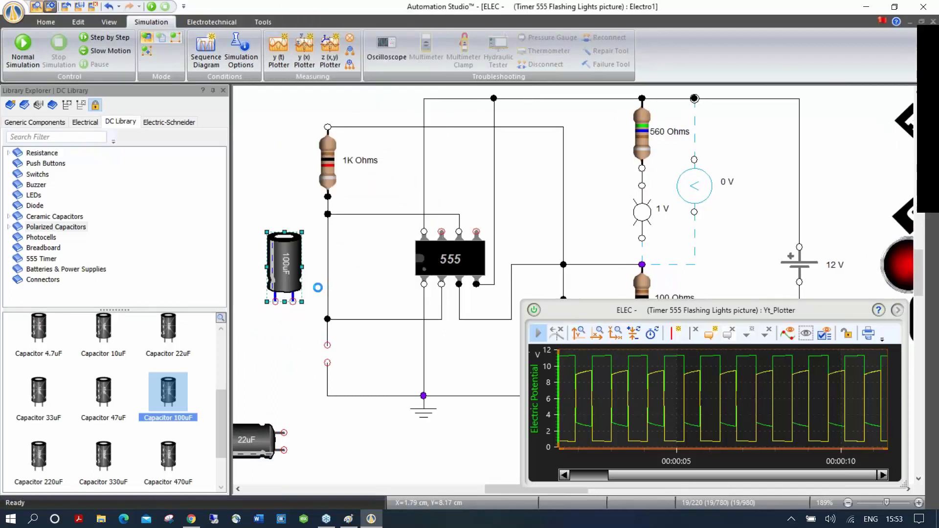
left_click_drag(296, 274, 305, 353)
- Simulate the 555 flashing lights circuit with the 100uF capacitor and stop the simulation
left_click(176, 35)
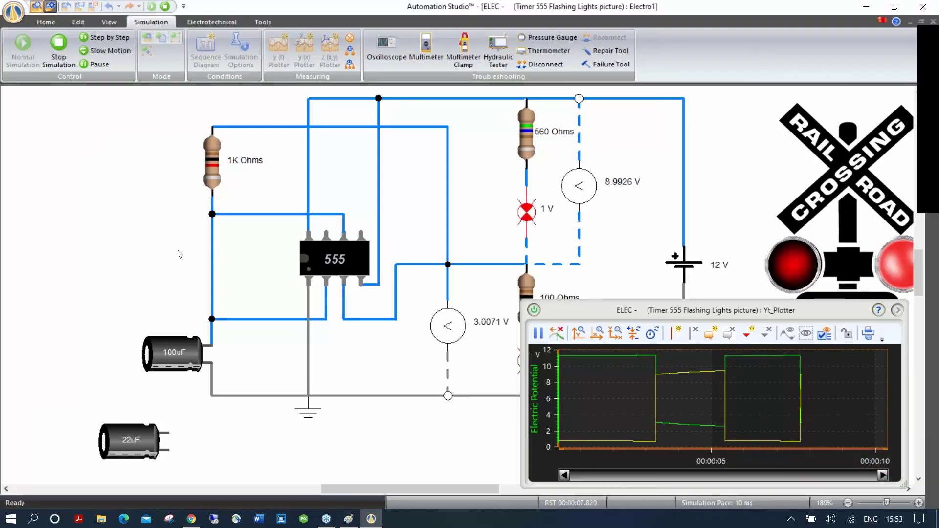
left_click(166, 9)
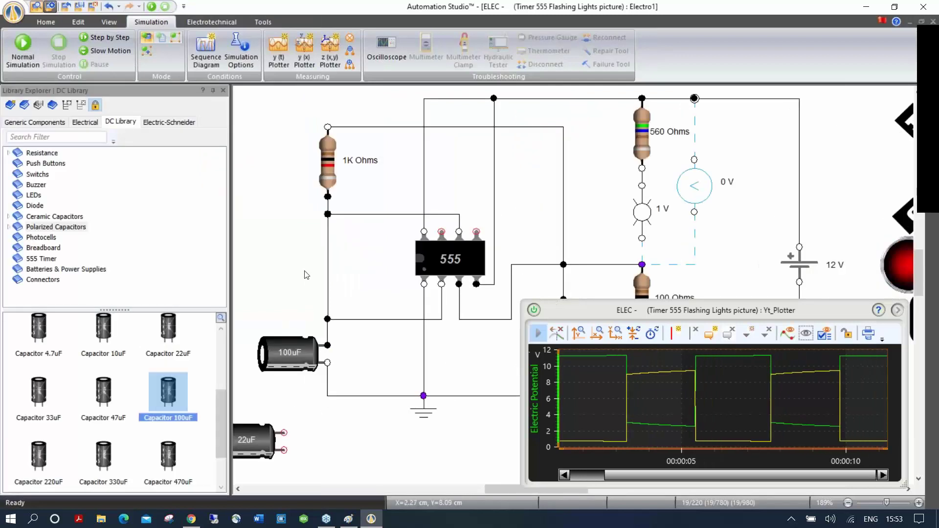
scroll(386, 259, "down", 2)
left_click_drag(371, 136, 342, 116)
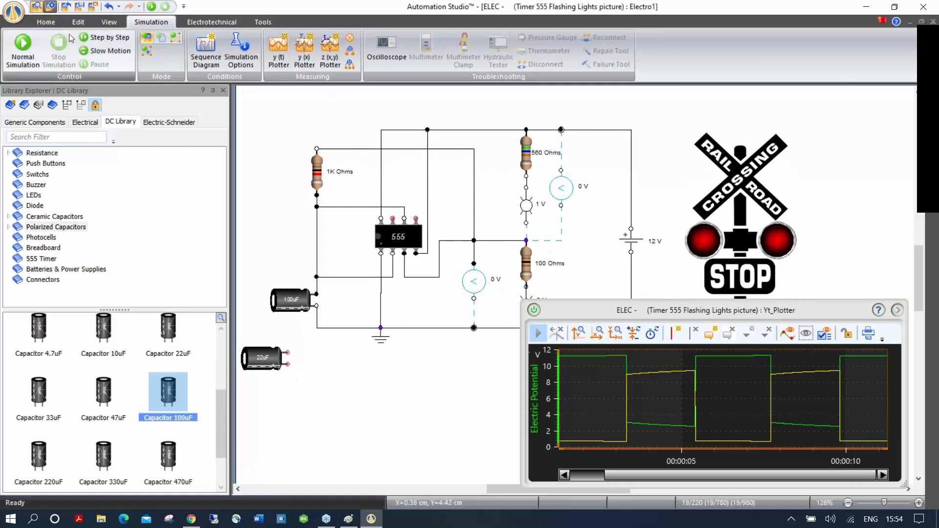
- Open the What's New project from the Training folder on the Desktop without saving the changes to the 555 timer project
left_click(66, 7)
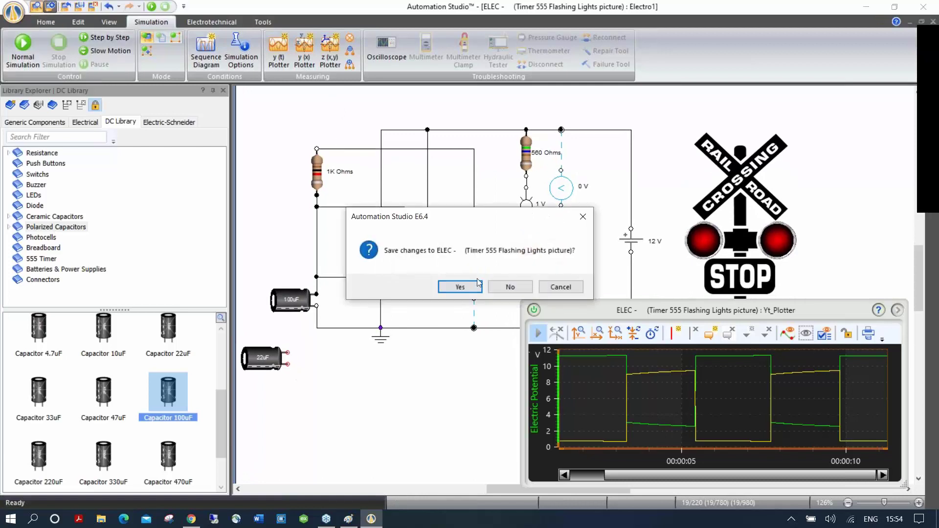
left_click(504, 289)
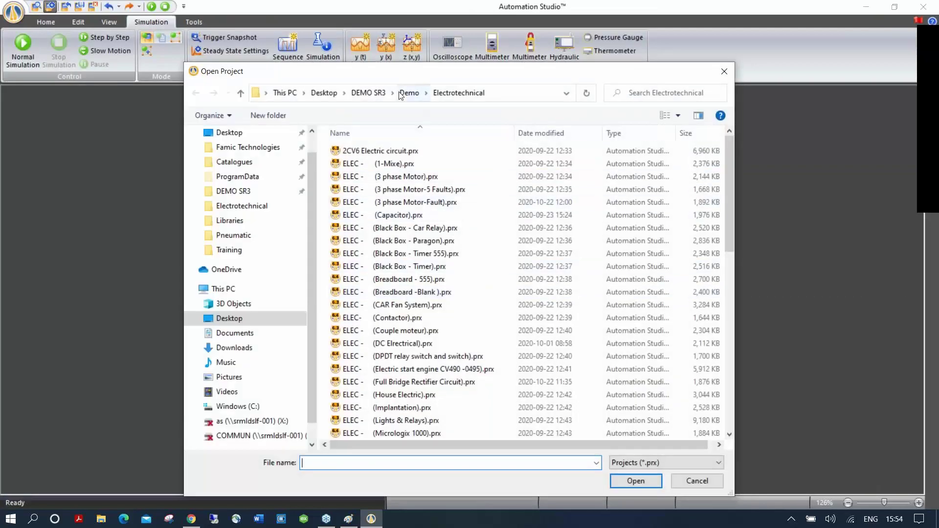
left_click(230, 132)
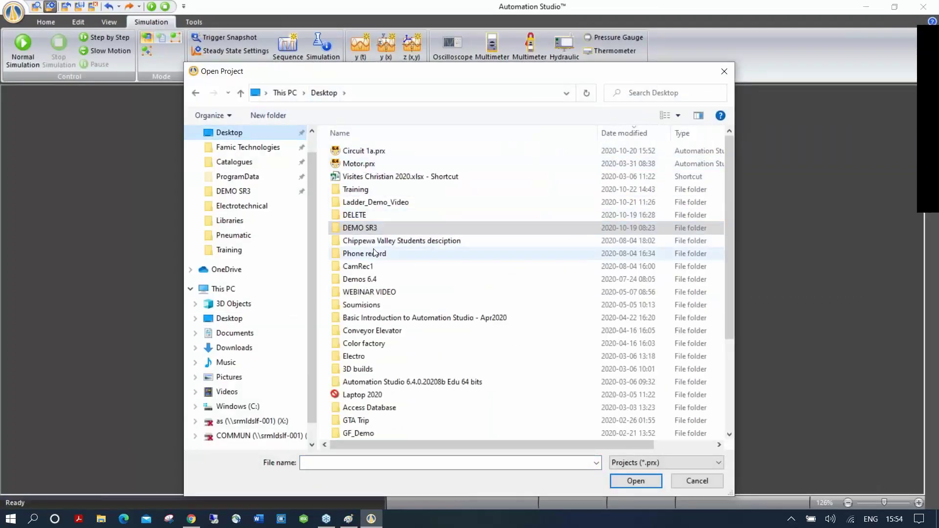
double_click(362, 190)
double_click(364, 152)
double_click(366, 153)
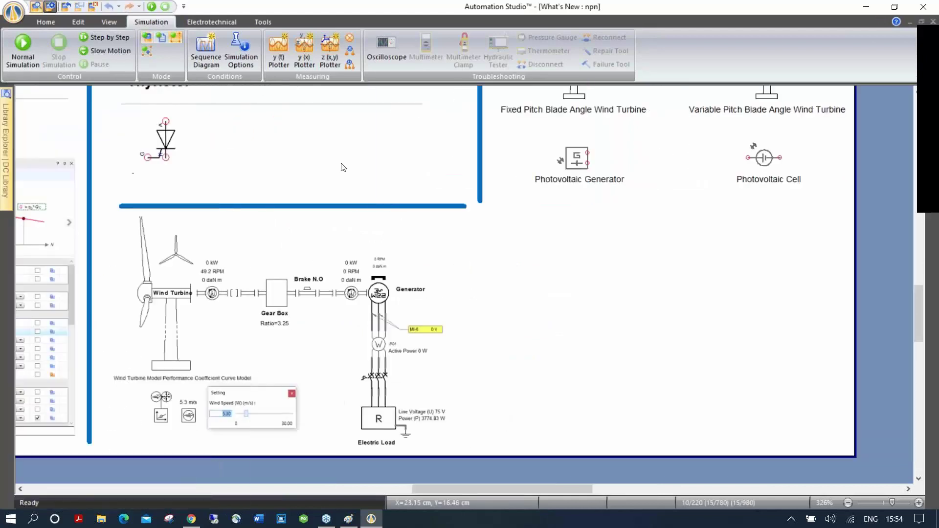
- Examine the Frequency & Simulation Pace Improvement, Transistors and Thyristor sections of the What's New page
left_click_drag(342, 166, 390, 180)
left_click_drag(289, 157, 833, 473)
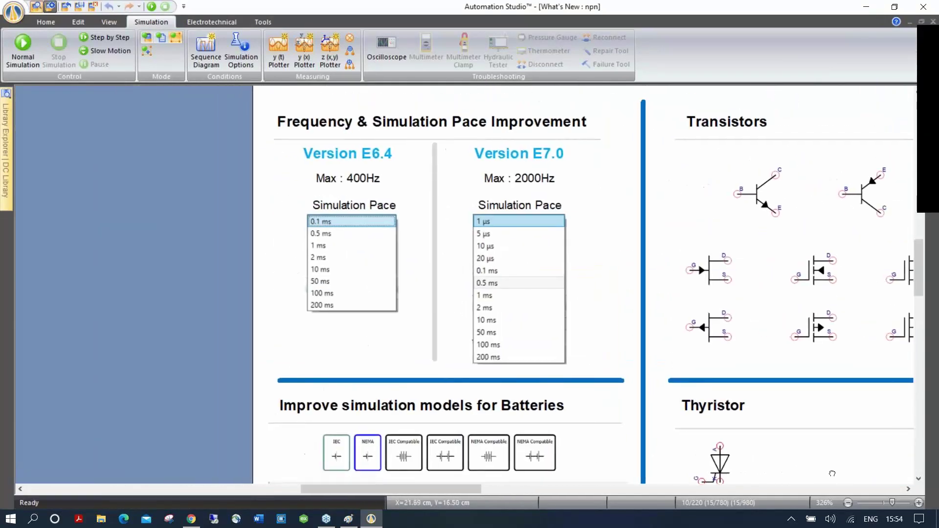
scroll(463, 275, "up", 2)
left_click_drag(657, 198, 656, 256)
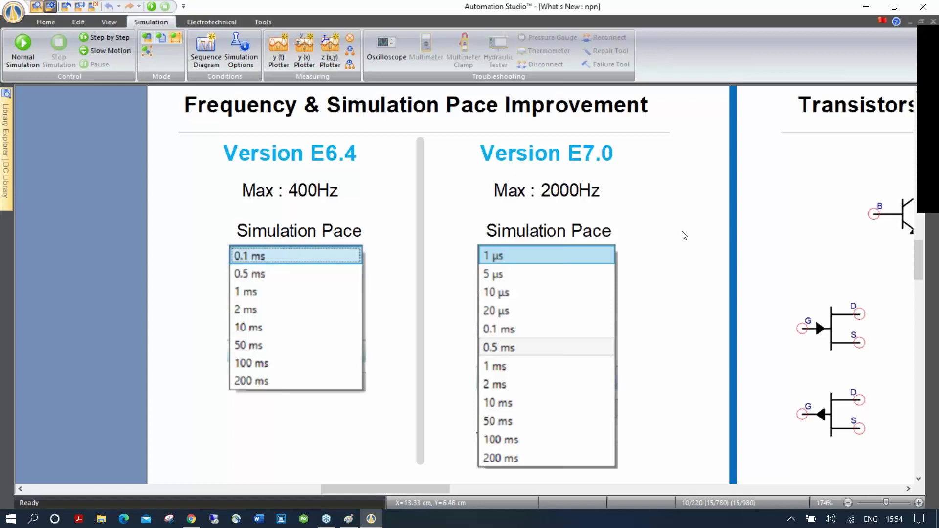
left_click_drag(744, 232, 248, 243)
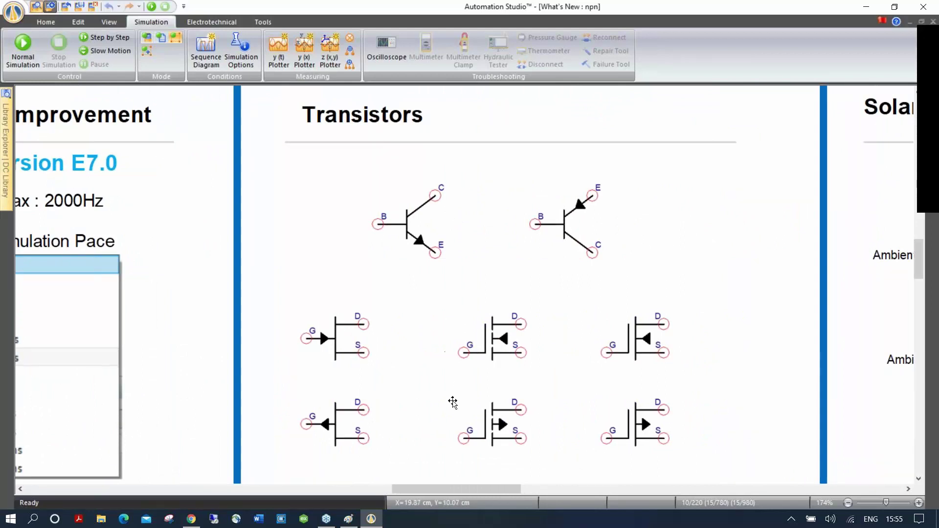
left_click_drag(457, 435, 508, 190)
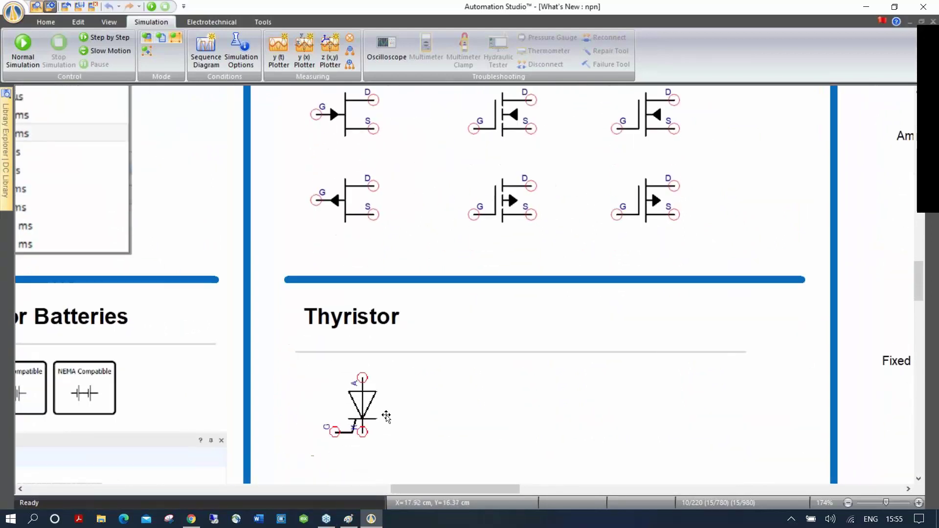